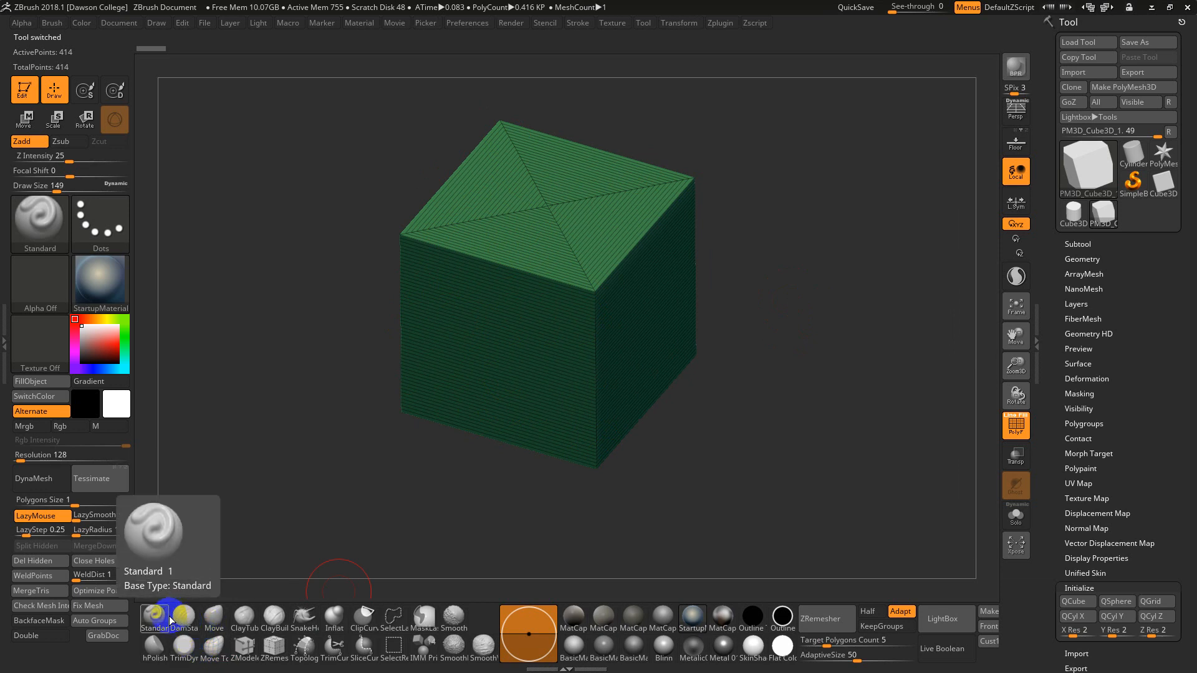
Step: Enlarge the brush to draw size 212, try a Standard brush stroke across the low-resolution cube and undo it
{"action": "key", "text": "s"}
{"action": "left_click_drag", "start_coordinate": [580, 259], "coordinate": [588, 261]}
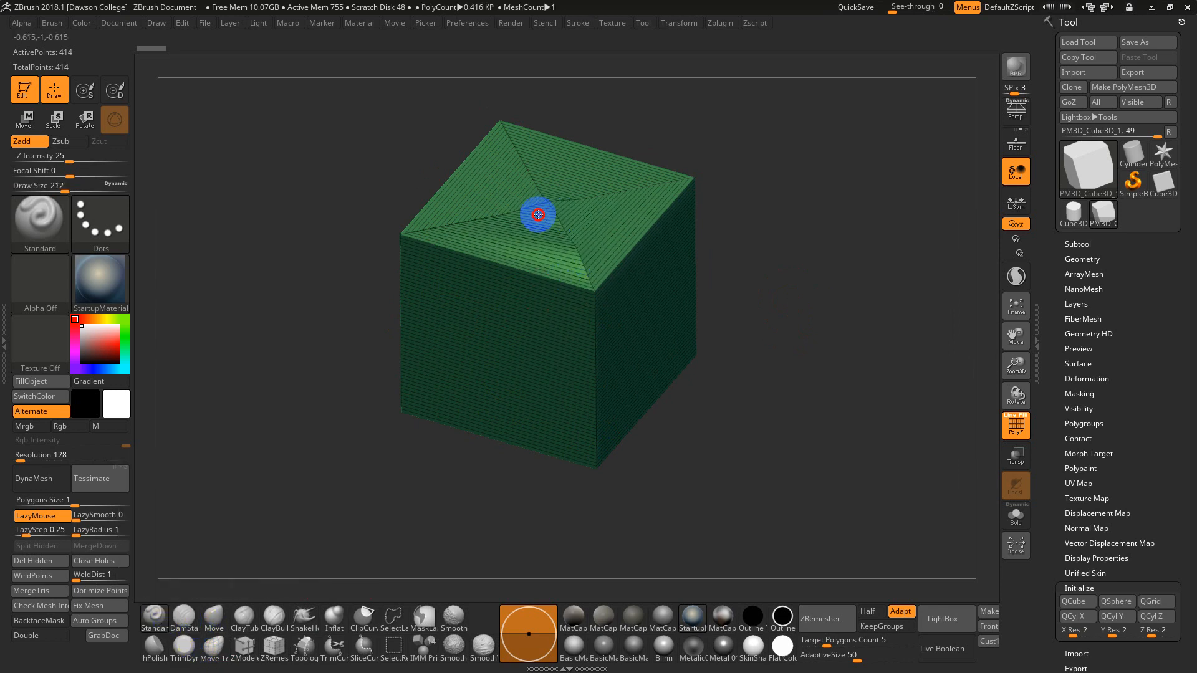
{"action": "key", "text": "shift+f"}
{"action": "mouse_move", "coordinate": [499, 379]}
{"action": "left_mouse_down"}
{"action": "mouse_move", "coordinate": [607, 355]}
{"action": "mouse_move", "coordinate": [593, 344]}
{"action": "mouse_move", "coordinate": [599, 313]}
{"action": "left_mouse_up"}
{"action": "key", "text": "ctrl+z"}
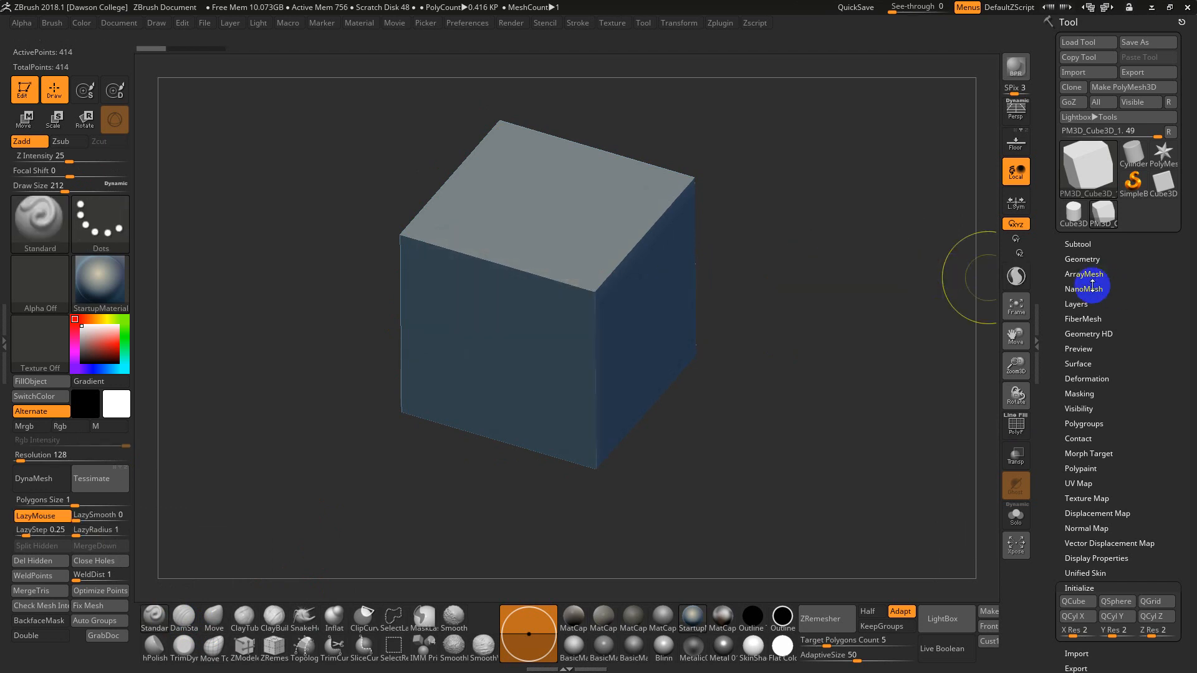
Step: Replace the cube on the canvas with the Cylinder3D primitive, with the polyframe shown
{"action": "left_click", "coordinate": [1086, 257]}
{"action": "key", "text": "shift+f"}
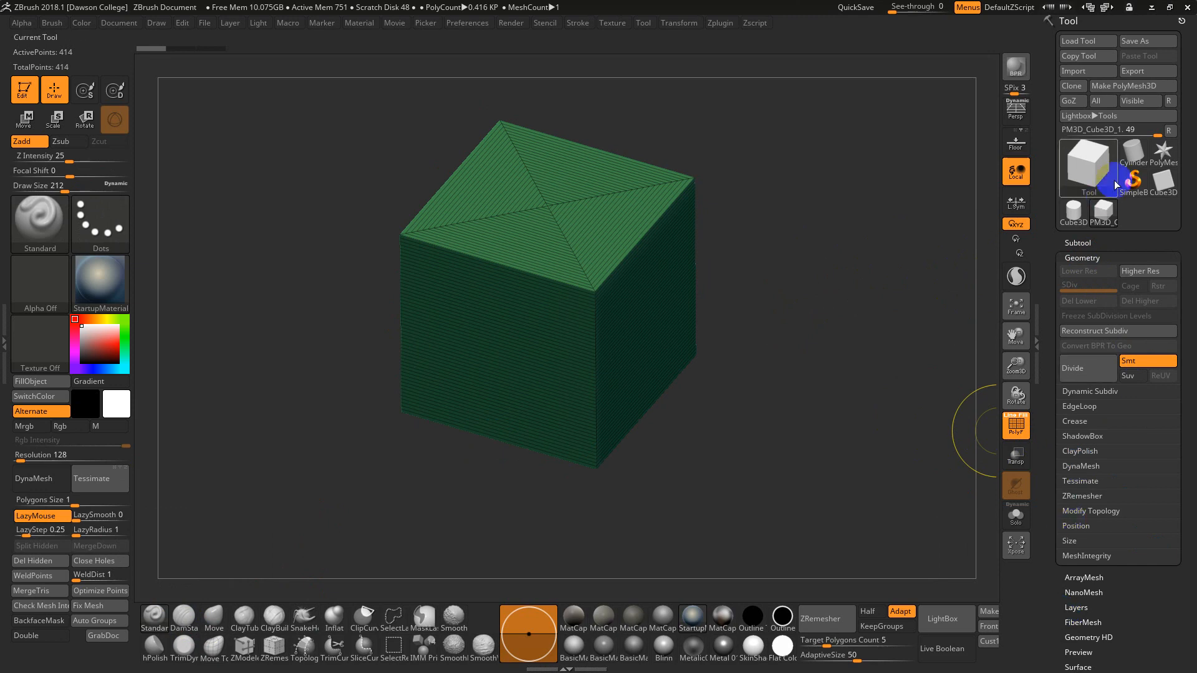
{"action": "left_click", "coordinate": [1098, 208]}
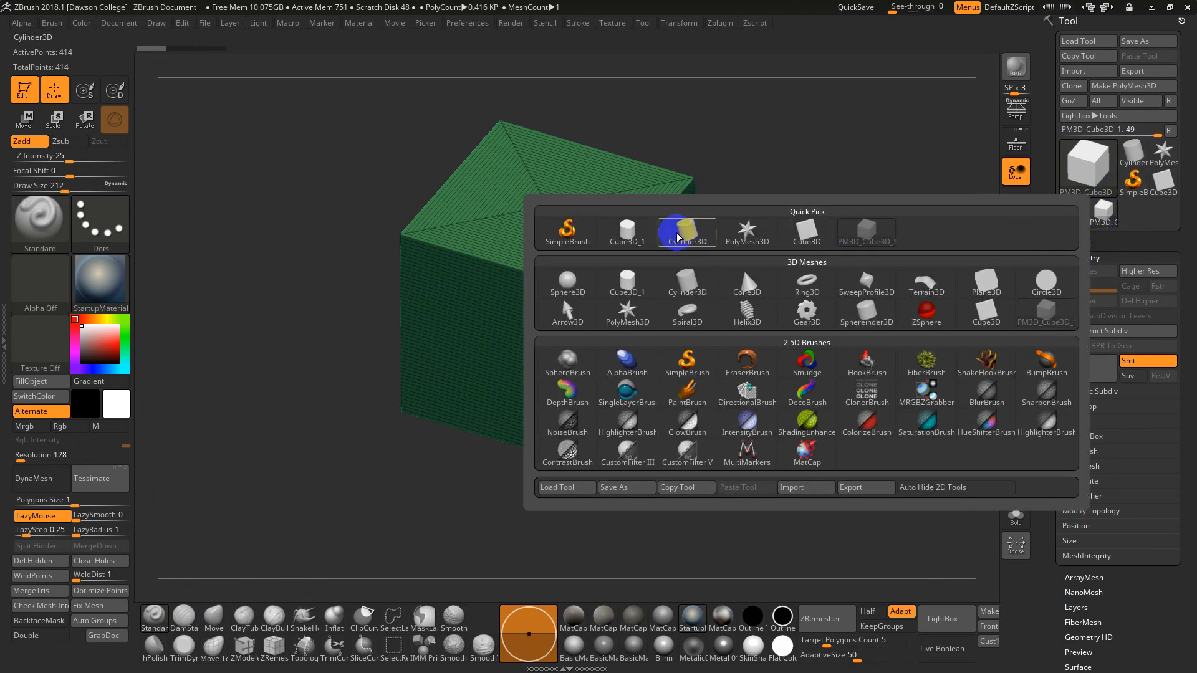
{"action": "left_click", "coordinate": [686, 283]}
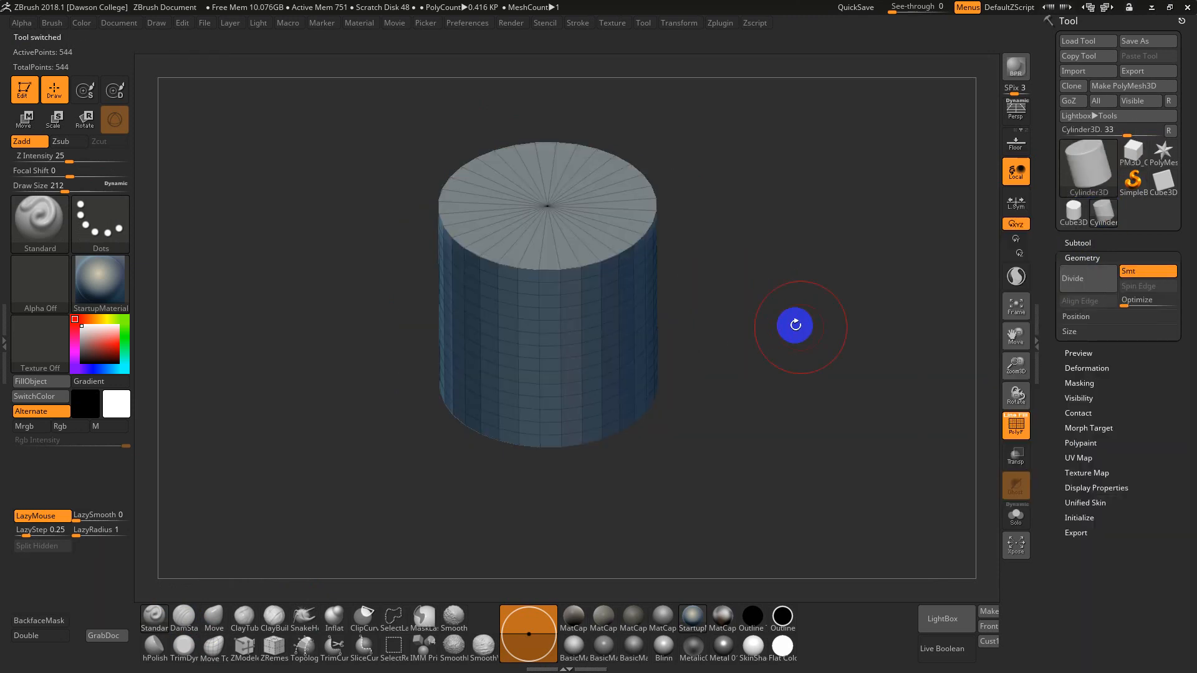
Step: Initialize the cylinder with HDivide 113 and VDivide 3, and convert it to a PolyMesh3D
{"action": "left_click", "coordinate": [1087, 519]}
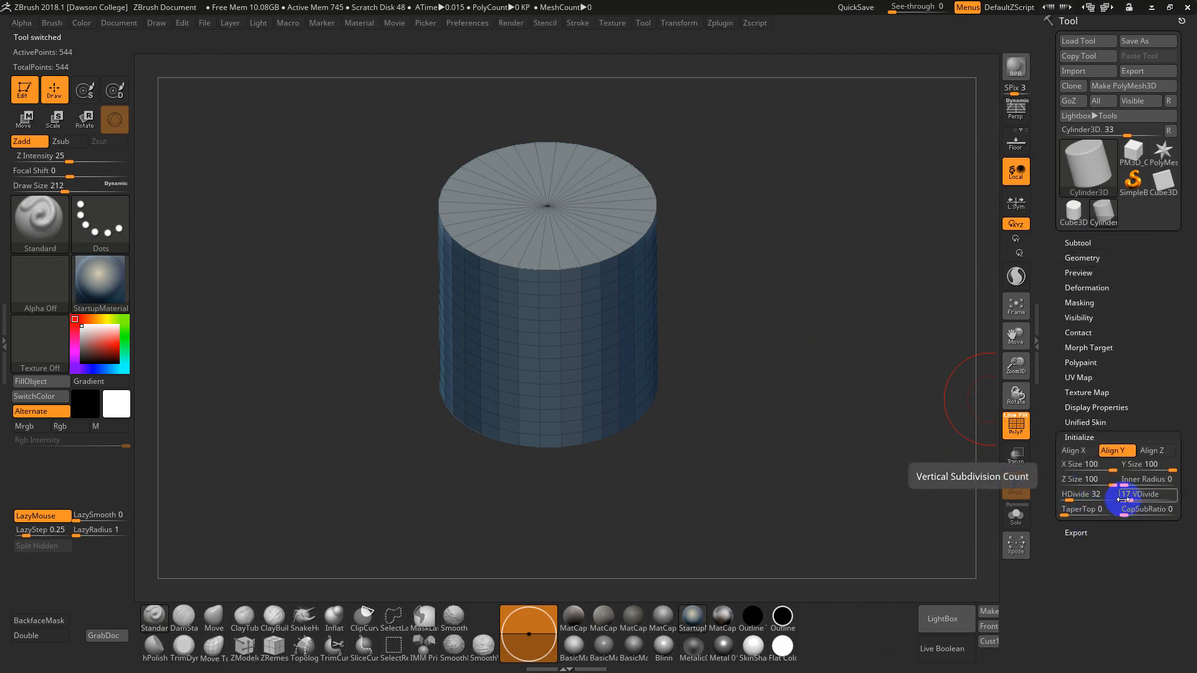
{"action": "left_click_drag", "start_coordinate": [1076, 500], "coordinate": [1103, 509]}
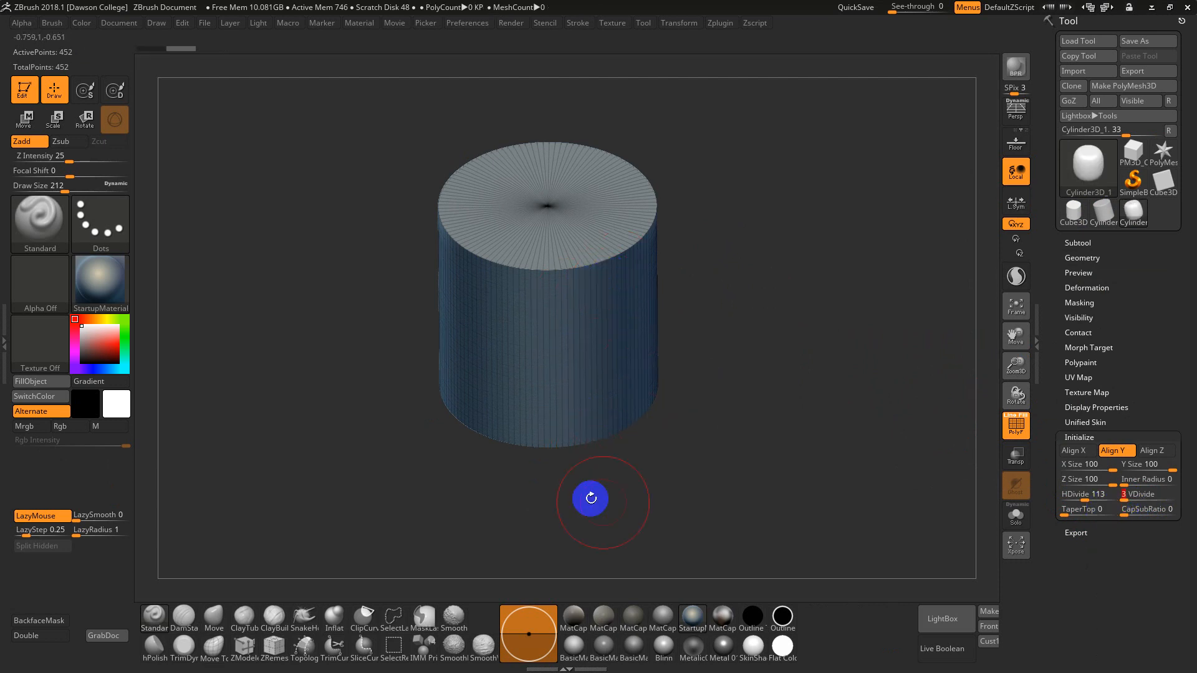
{"action": "left_click", "coordinate": [1131, 86]}
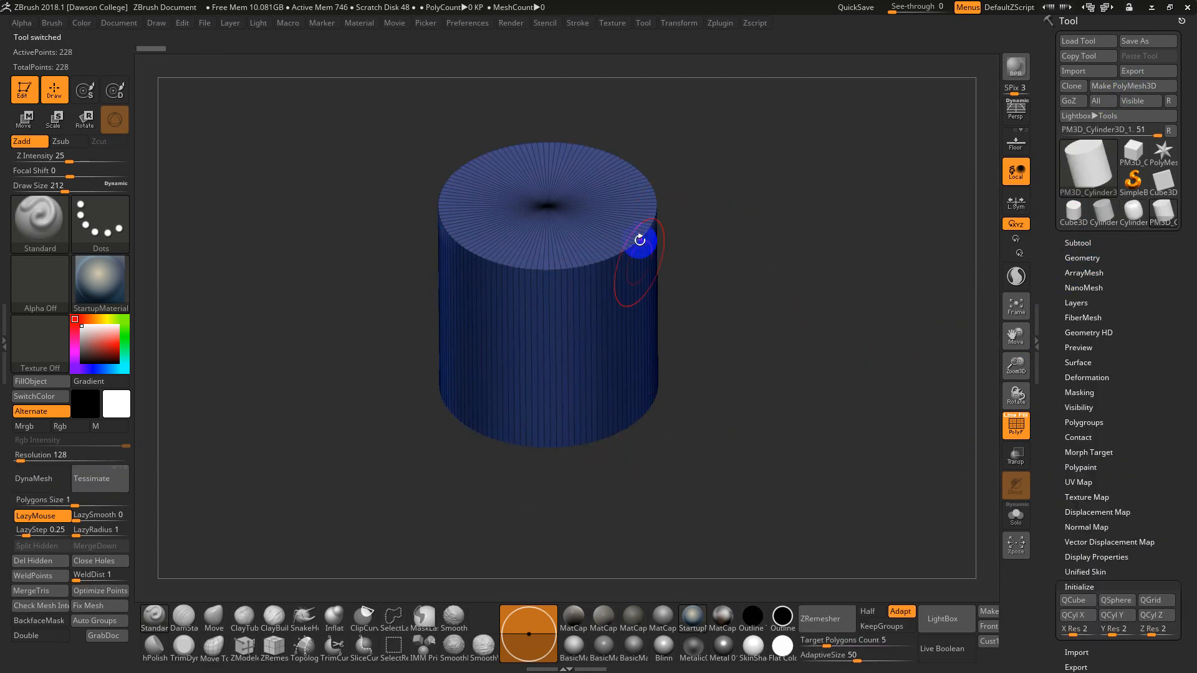
Step: Try subdividing the cylinder polymesh twice with a test stroke on its top, and undo the changes
{"action": "key", "text": "ctrl+d"}
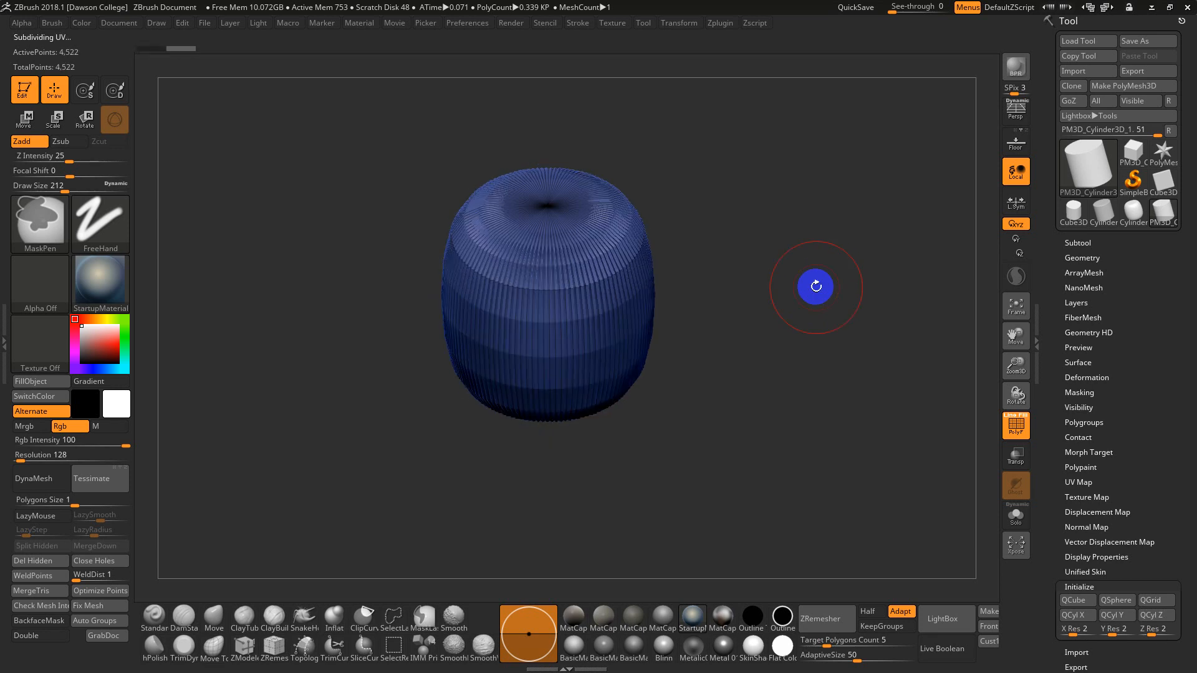
{"action": "left_click_drag", "start_coordinate": [541, 222], "coordinate": [539, 224]}
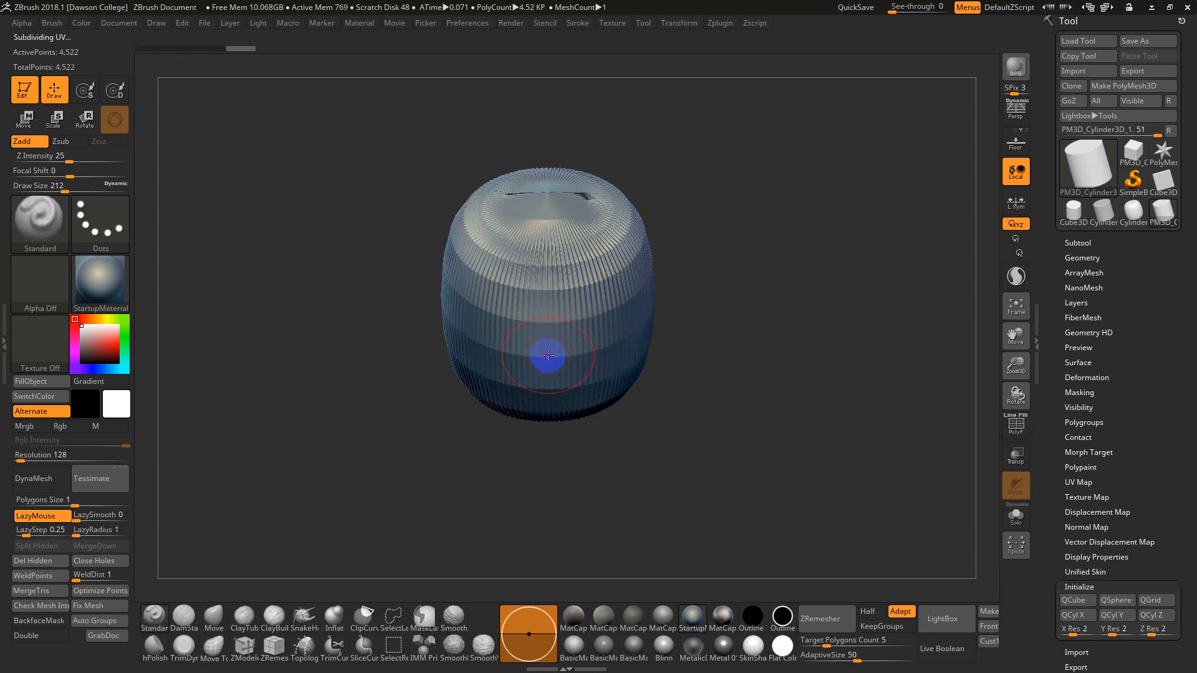
{"action": "key", "text": "ctrl+z"}
{"action": "key", "text": "ctrl+z"}
{"action": "key", "text": "shift+f"}
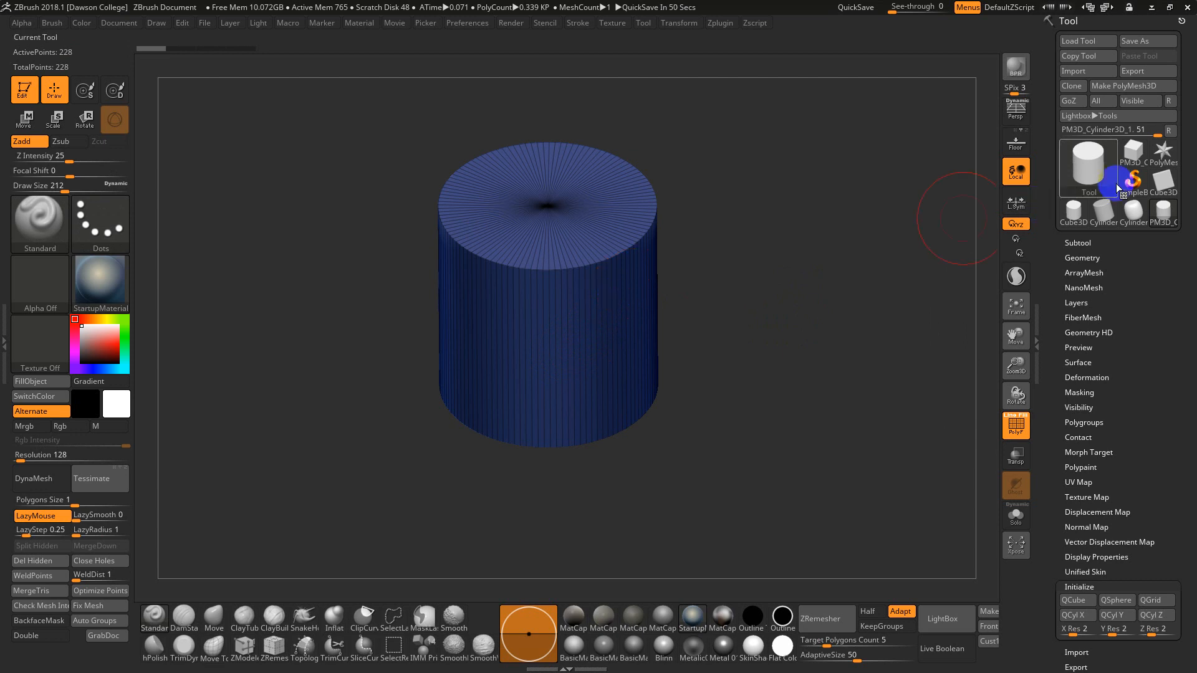
Step: Make another PolyMesh3D from the cylinder, try dividing it once, and undo the subdivision
{"action": "left_click", "coordinate": [1147, 85]}
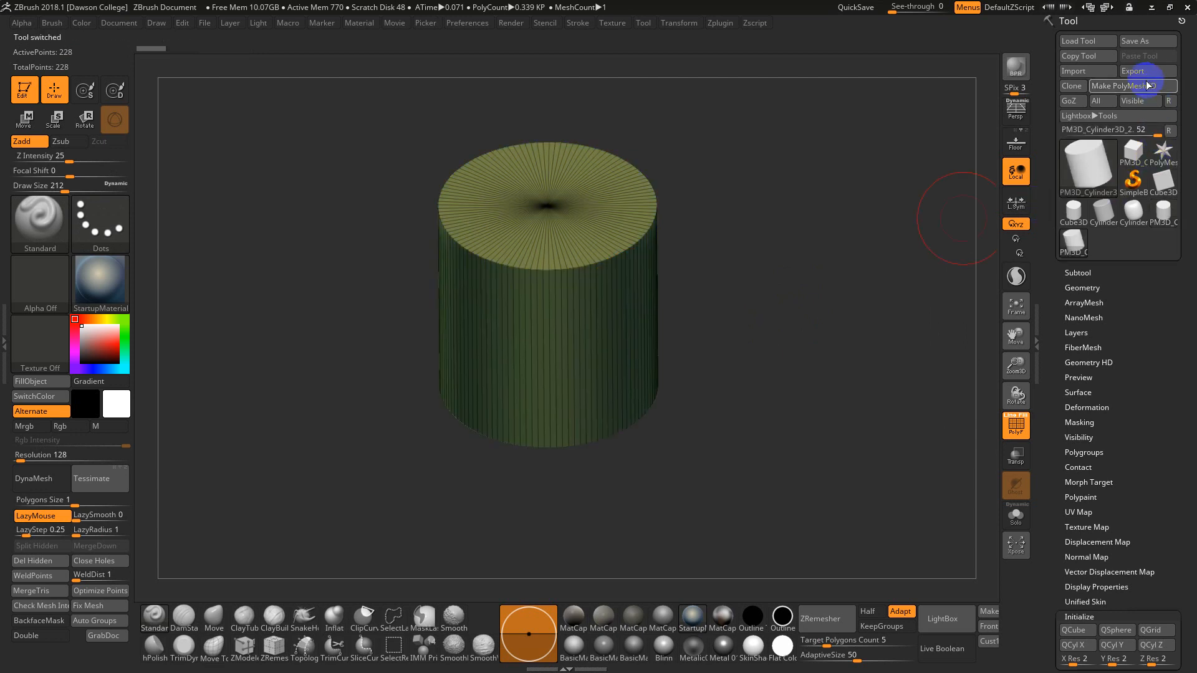
{"action": "left_click", "coordinate": [1086, 288]}
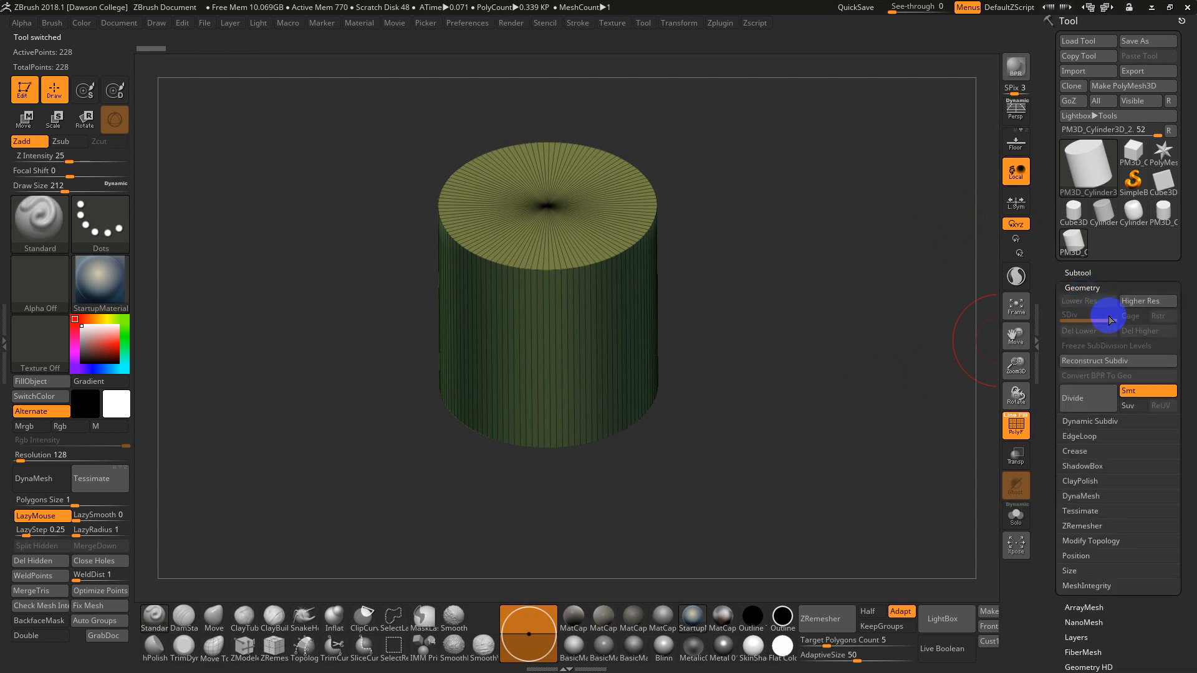
{"action": "left_click", "coordinate": [1090, 408]}
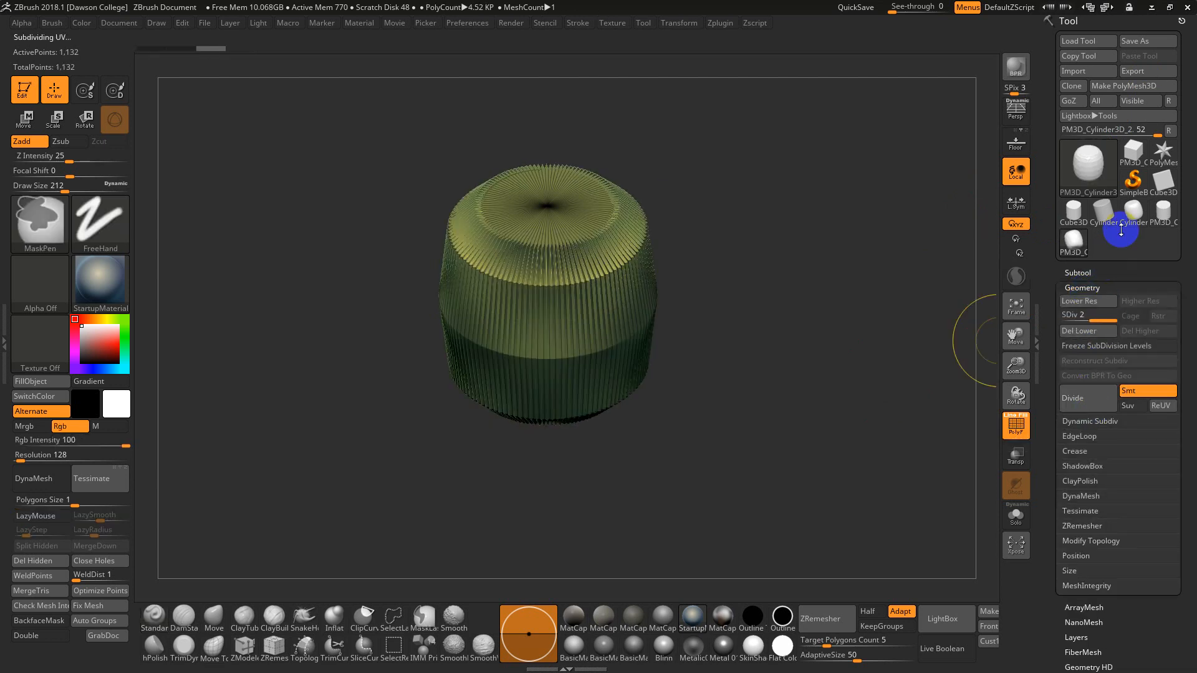
{"action": "key", "text": "ctrl+z"}
{"action": "key", "text": "shift+f"}
Step: Switch to the Cube3D_1 primitive and divide its geometry twice, checking the surface with and without the polyframe
{"action": "left_click", "coordinate": [1074, 212]}
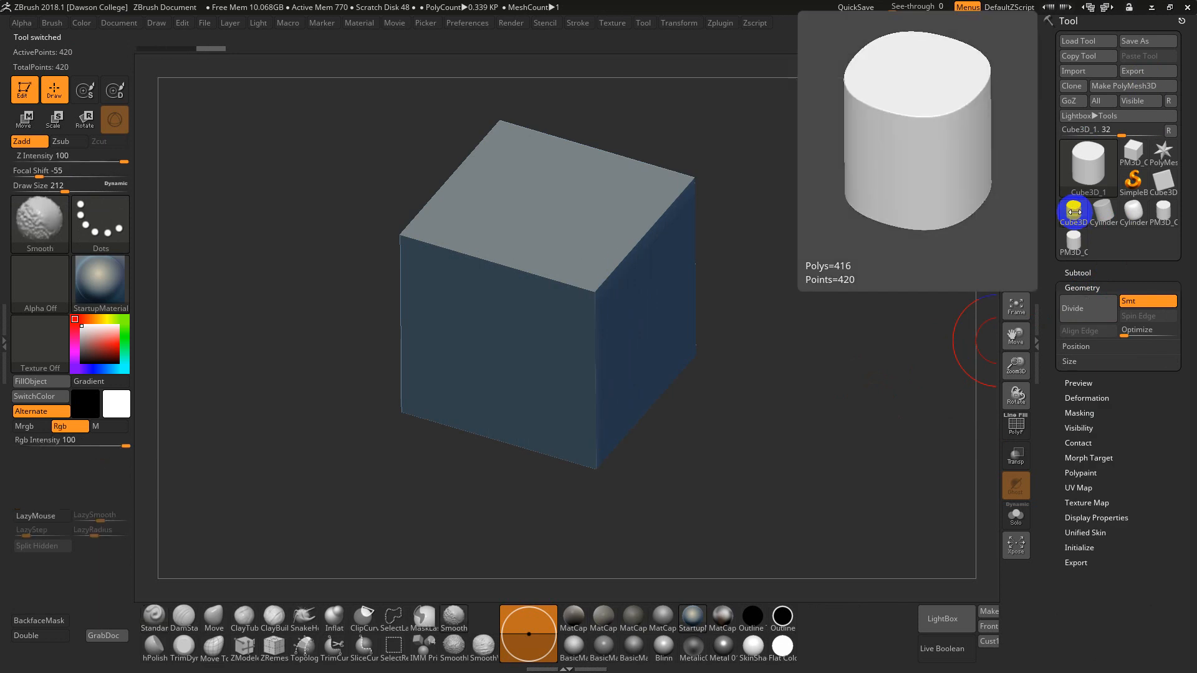
{"action": "key", "text": "shift+f"}
{"action": "left_click", "coordinate": [1092, 302]}
{"action": "left_click", "coordinate": [1088, 307]}
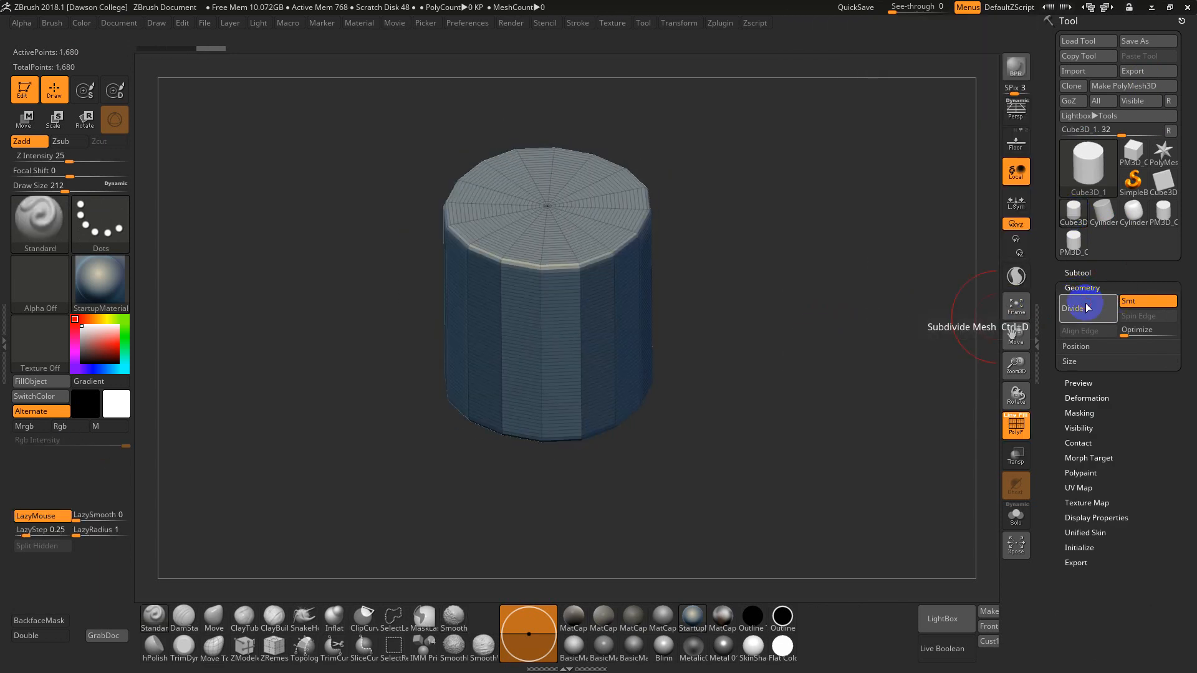
{"action": "key", "text": "shift+f"}
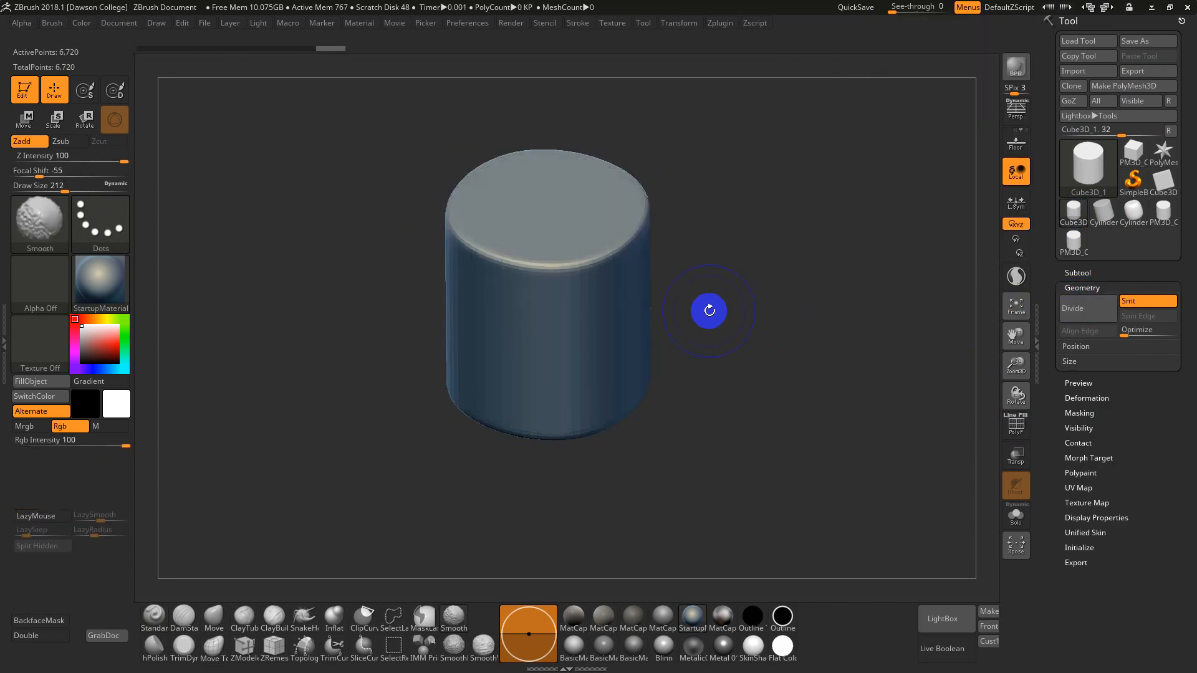
{"action": "key", "text": "shift+f"}
Step: Convert the subdivided Cube3D_1 primitive to a PolyMesh3D so it can be sculpted
{"action": "left_click", "coordinate": [604, 312]}
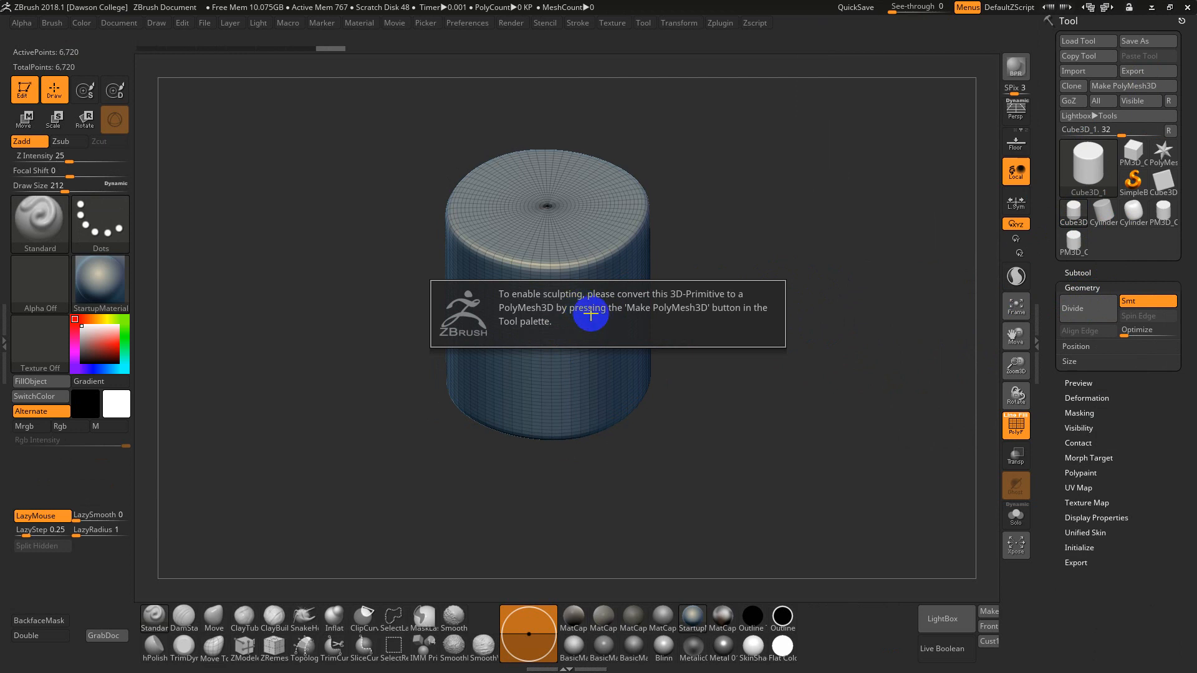
{"action": "left_click", "coordinate": [1135, 85]}
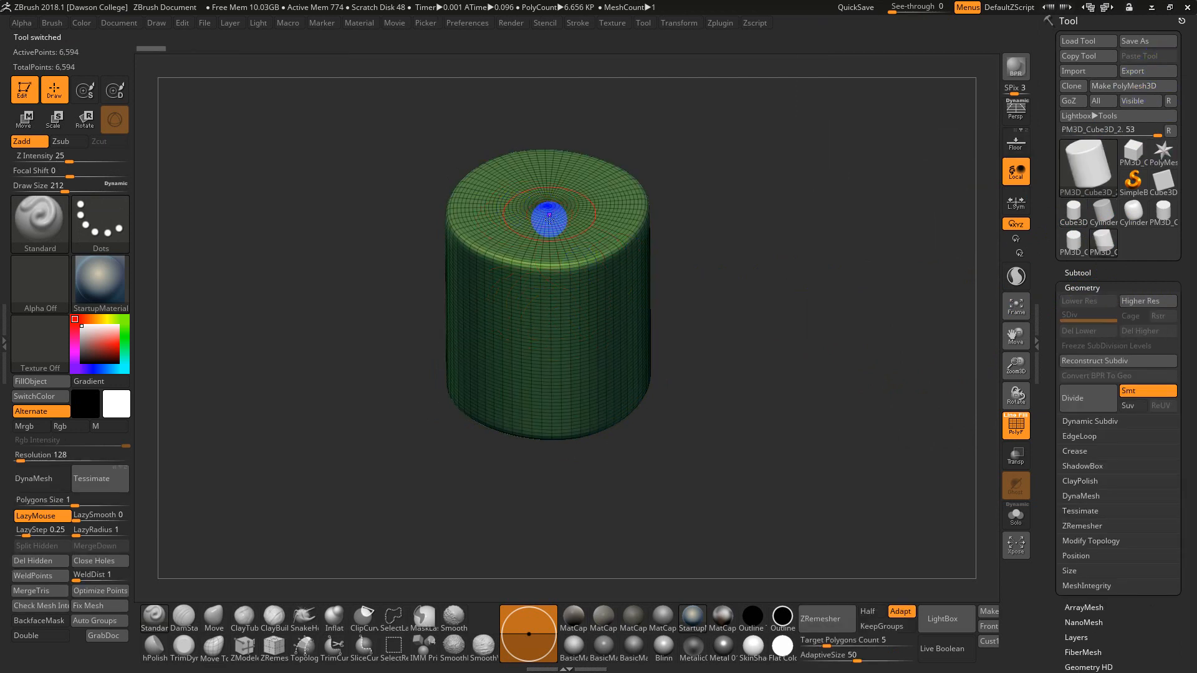
{"action": "key", "text": "ctrl"}
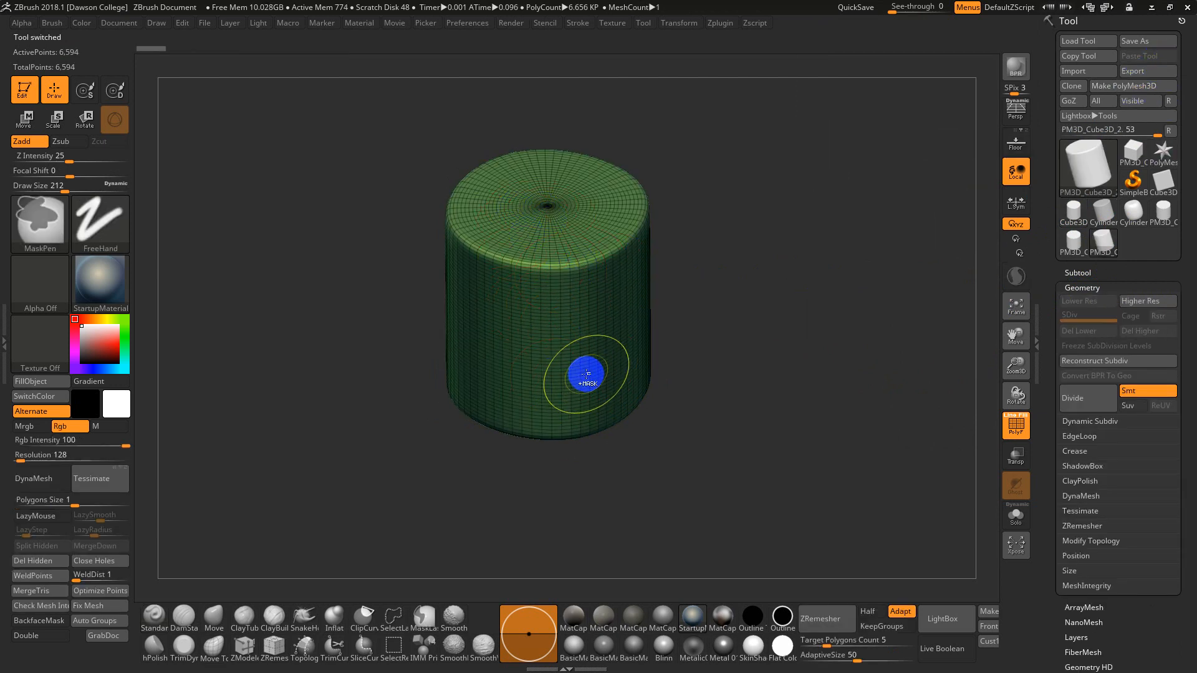
Step: Try DynaMesh at resolution 128 on the cylindrical polymesh, compare it with and without the polyframe, and undo the remesh
{"action": "left_click", "coordinate": [1091, 288]}
{"action": "left_click", "coordinate": [1072, 287]}
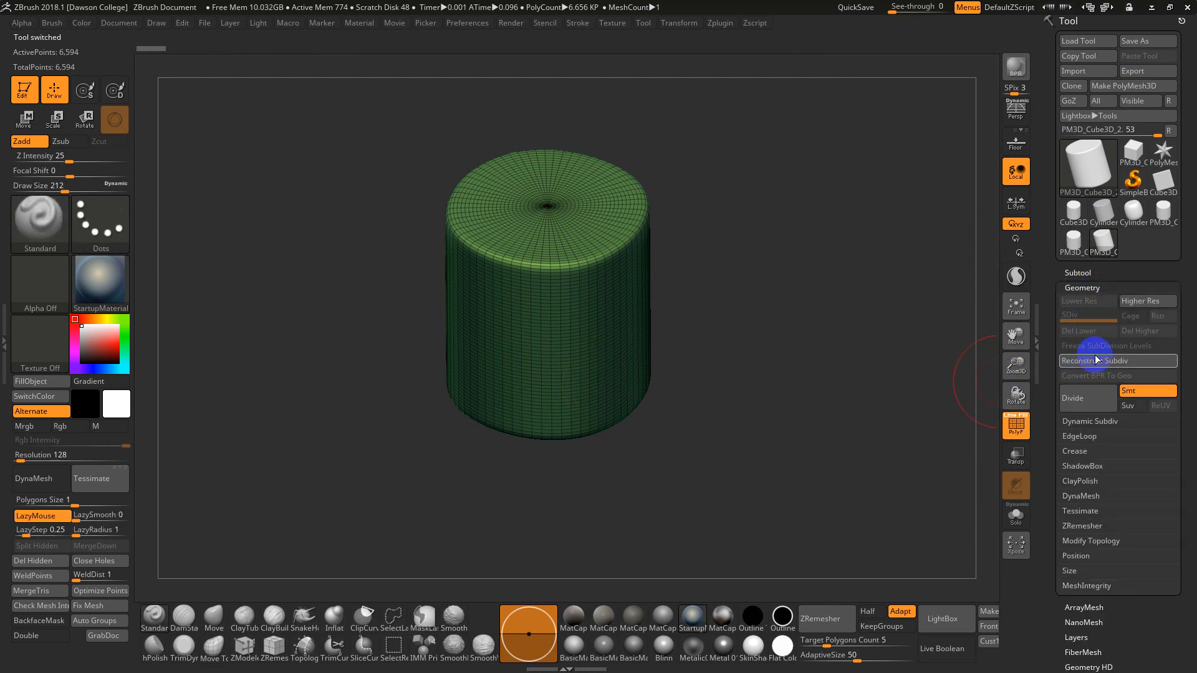
{"action": "left_click", "coordinate": [1080, 496]}
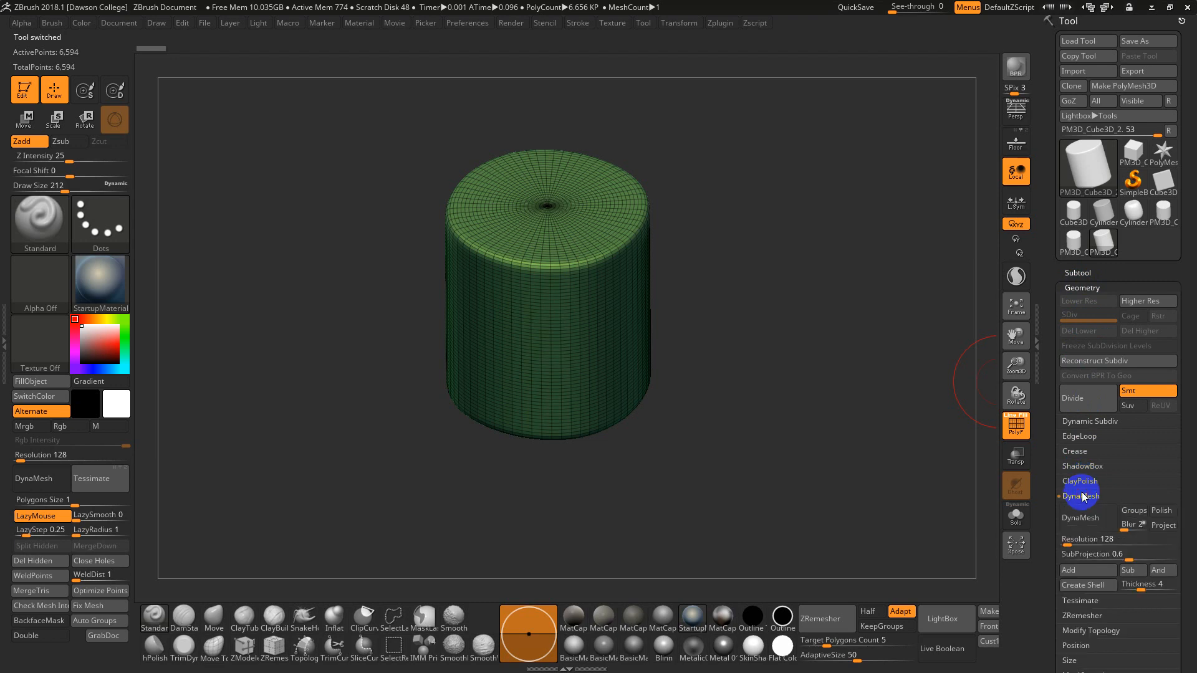
{"action": "left_click", "coordinate": [1085, 518]}
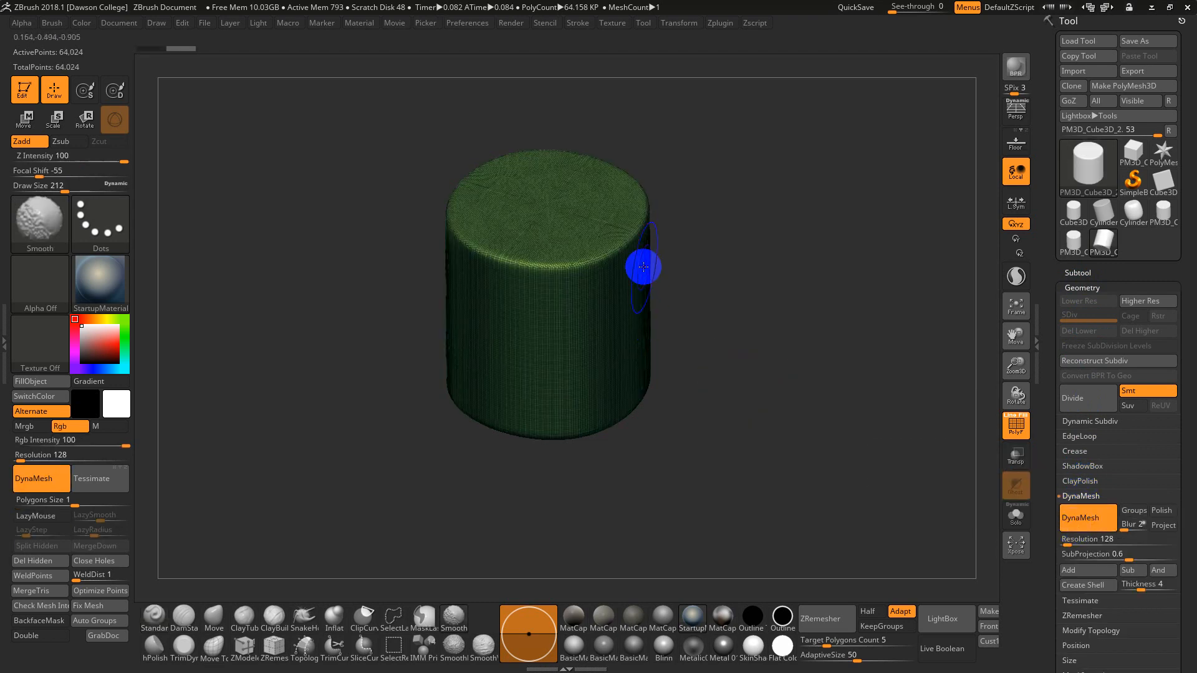
{"action": "key", "text": "shift+f"}
{"action": "key", "text": "shift+f"}
{"action": "key", "text": "ctrl+z"}
Step: Remesh the cylindrical polymesh with DynaMesh at resolution 16 and inspect it with and without the polyframe
{"action": "left_click", "coordinate": [1061, 540]}
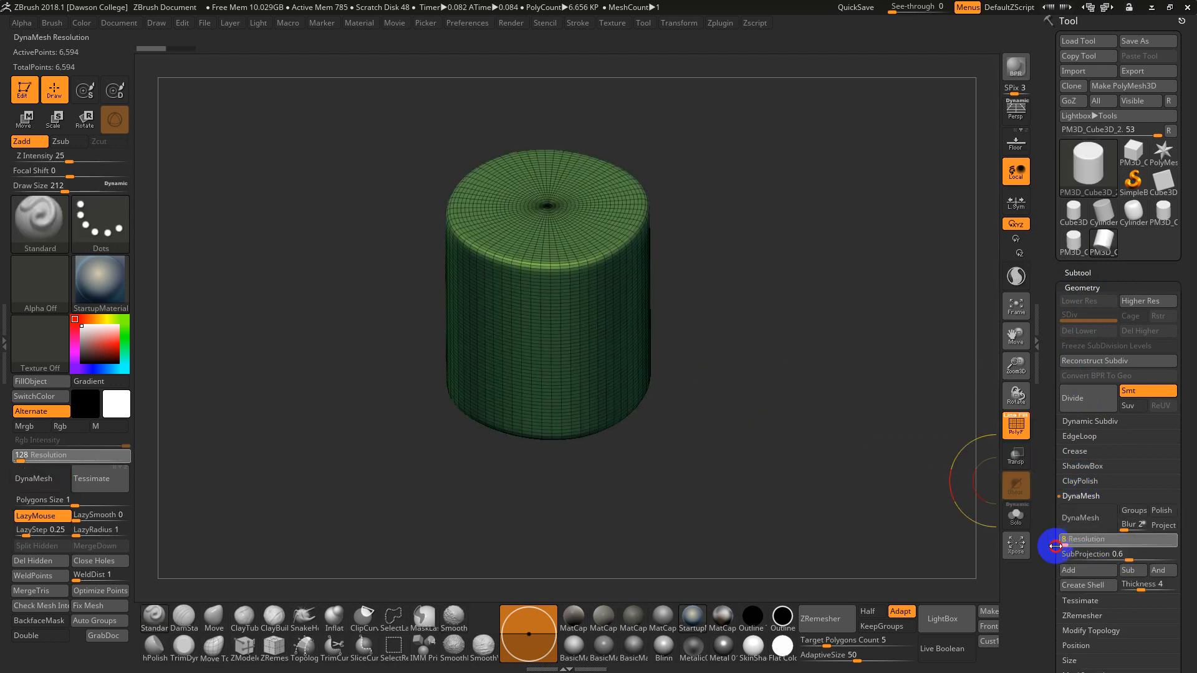
{"action": "left_click", "coordinate": [1084, 519]}
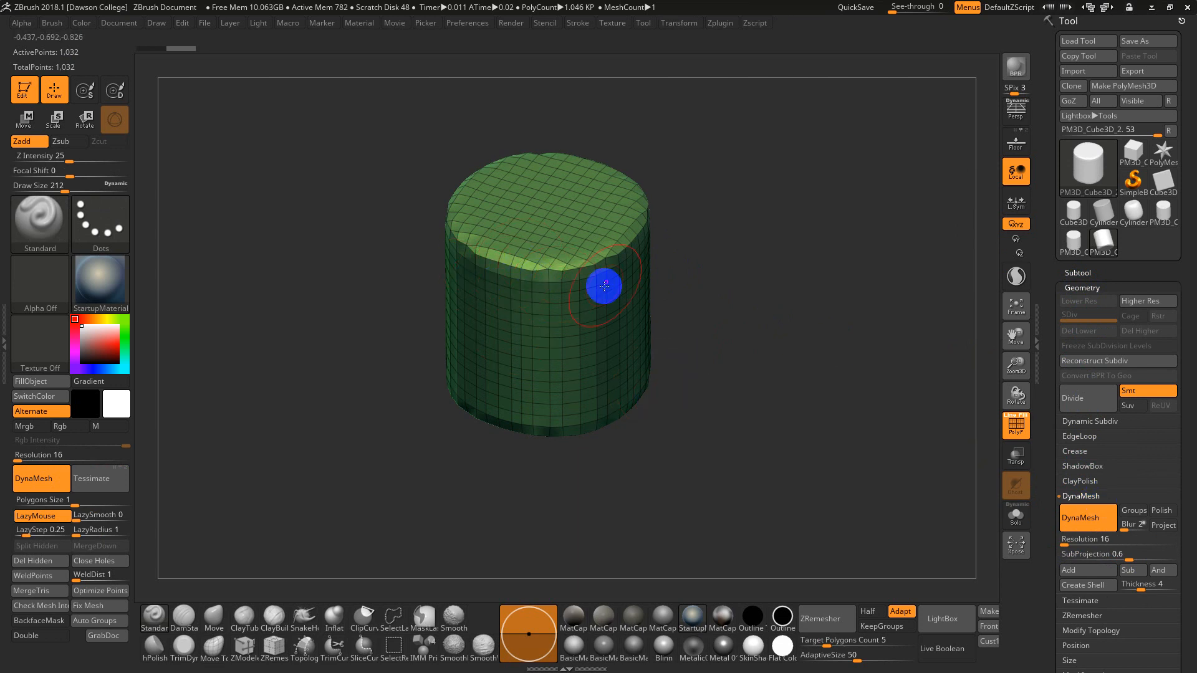
{"action": "key", "text": "shift+f"}
{"action": "key", "text": "shift+f"}
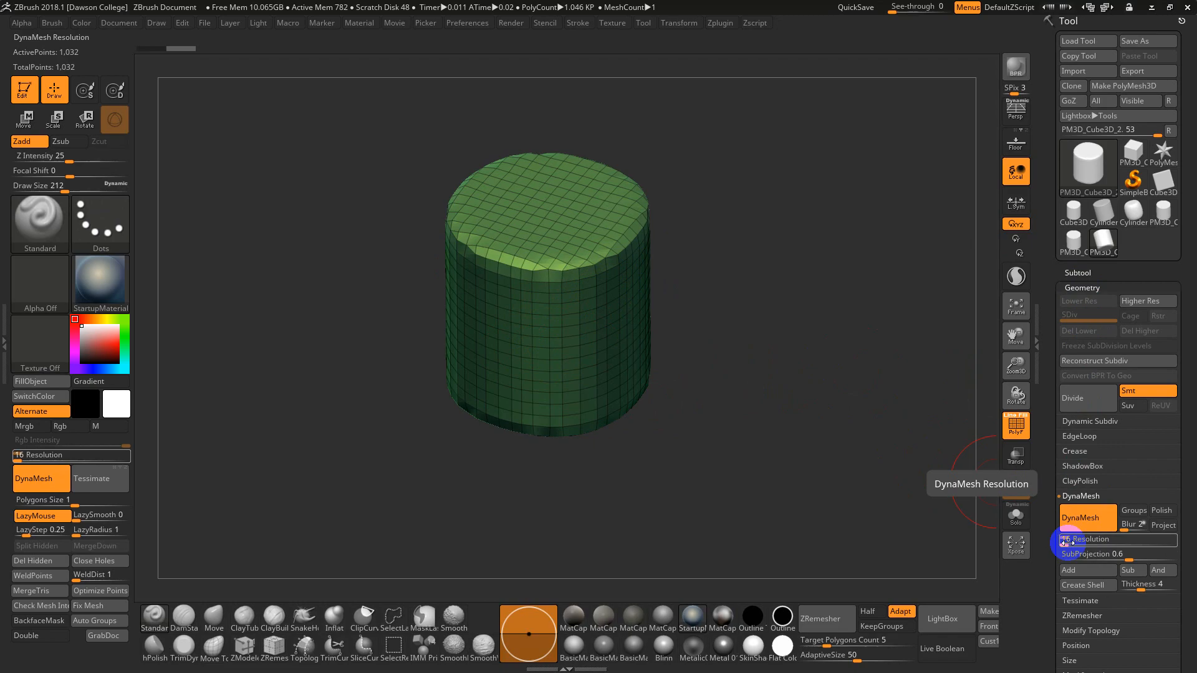
Step: Switch to FastStone Image Viewer to review the Dynamesh and Zremesh workflow diagram, and return to ZBrush
{"action": "key", "text": "alt+Tab"}
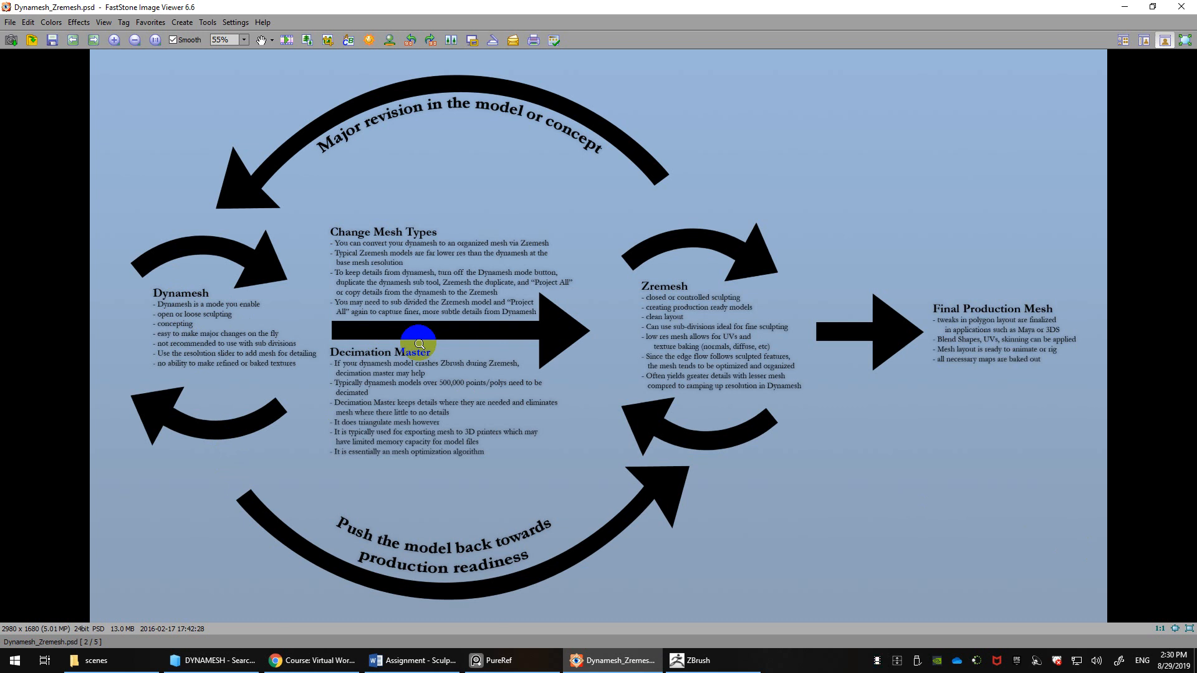
{"action": "key", "text": "alt+Tab"}
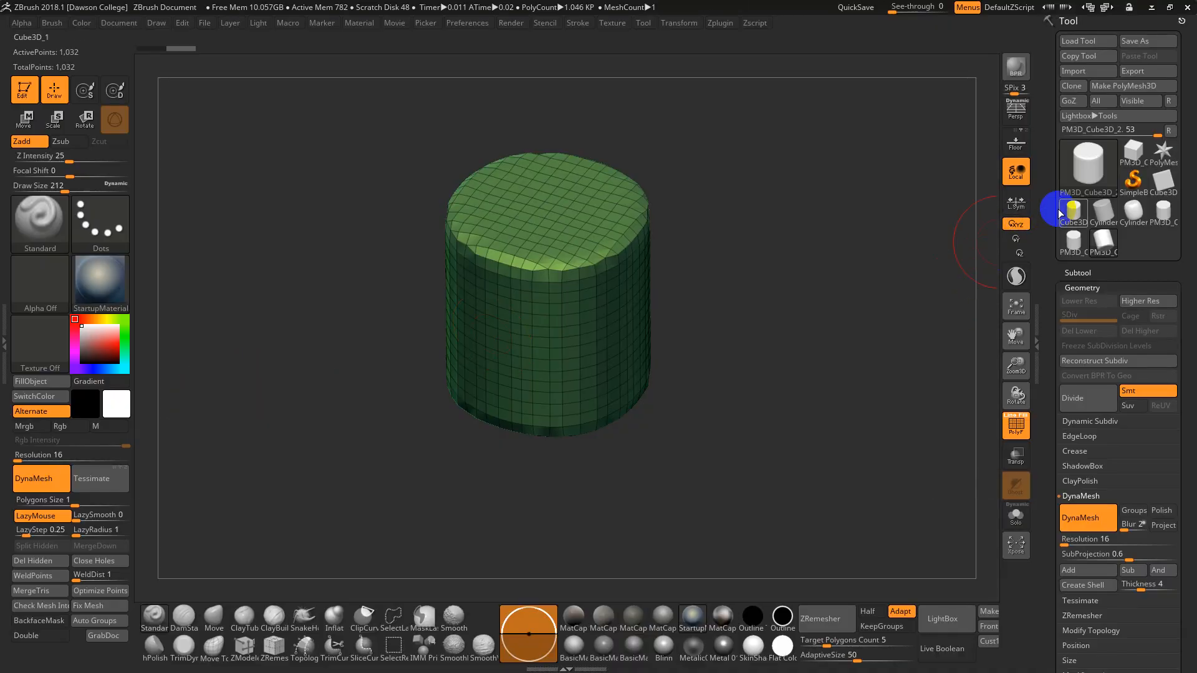
Step: Load the Cube3D primitive and reshape it into a thin, tilted slab with the transform gizmo
{"action": "left_click", "coordinate": [1154, 182]}
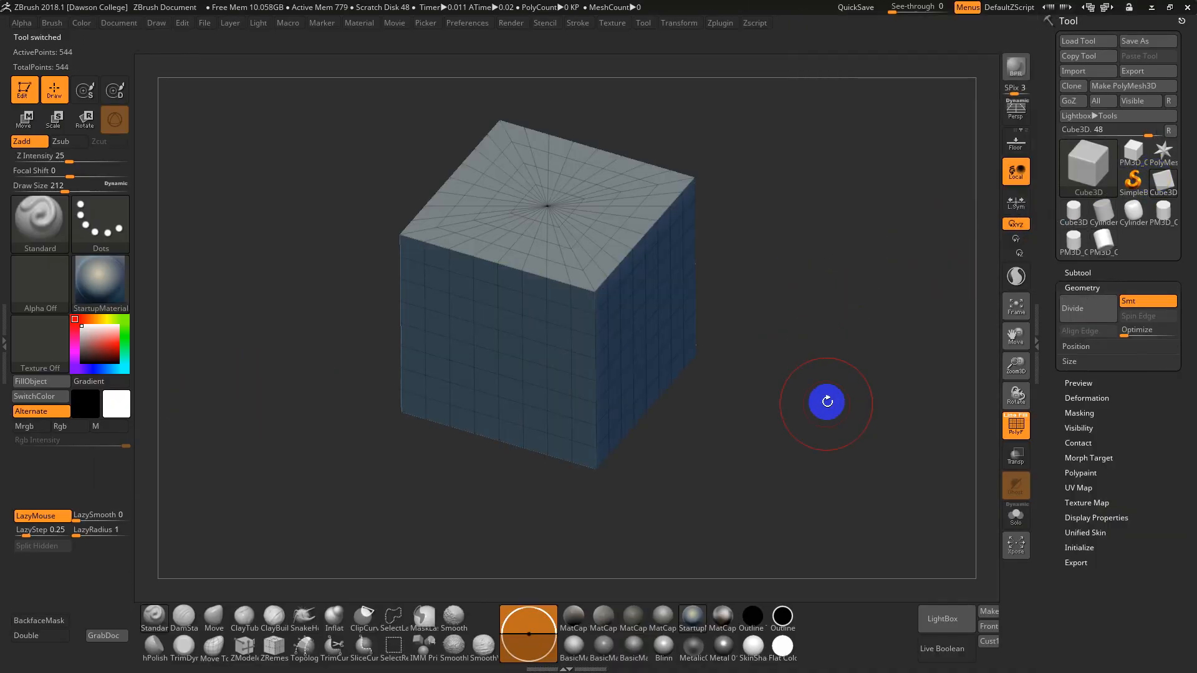
{"action": "key", "text": "r"}
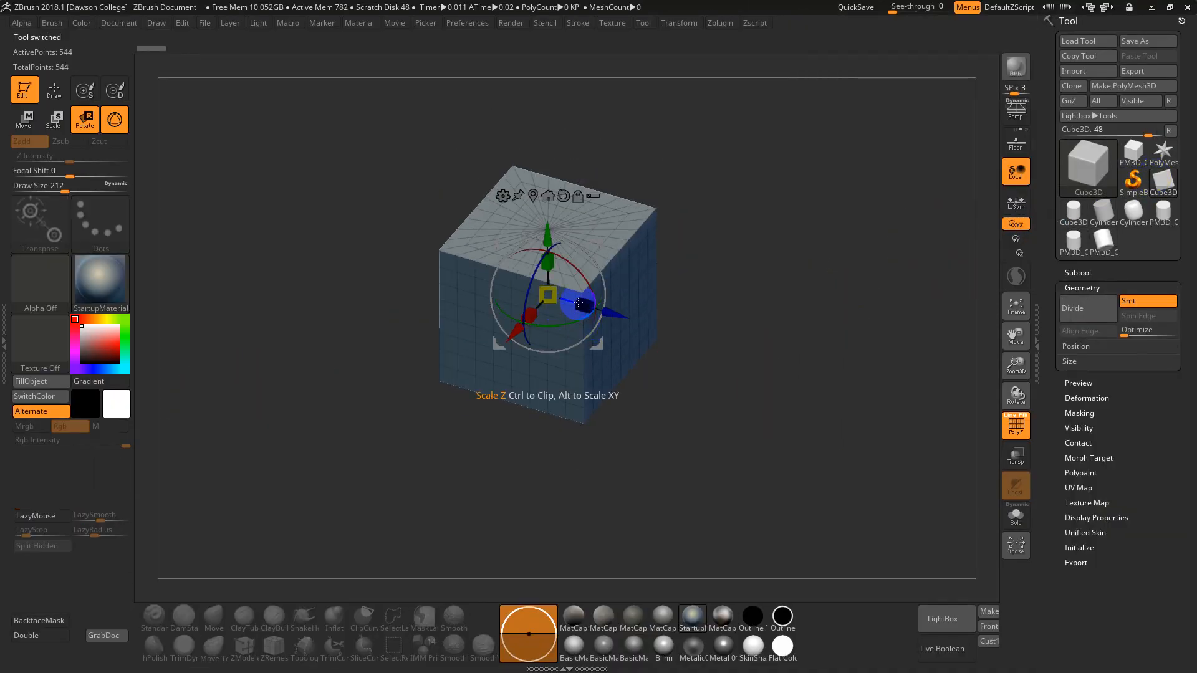
{"action": "left_click_drag", "start_coordinate": [568, 301], "coordinate": [504, 286]}
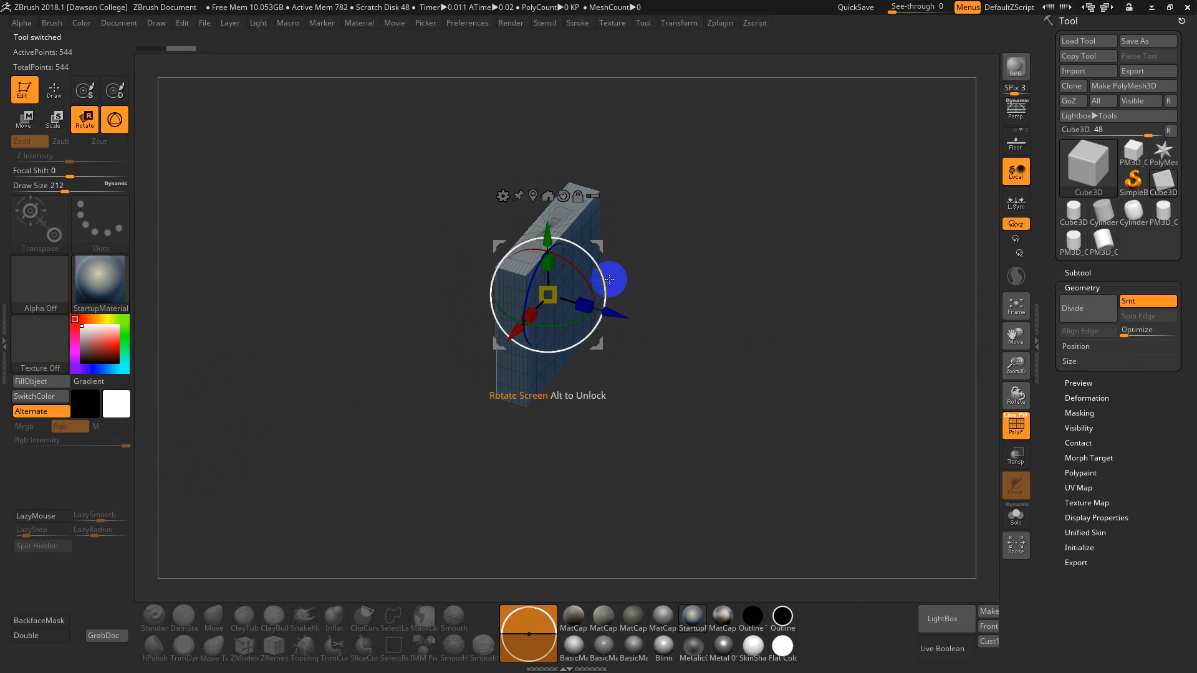
{"action": "left_click_drag", "start_coordinate": [655, 347], "coordinate": [502, 197]}
{"action": "left_click_drag", "start_coordinate": [741, 291], "coordinate": [789, 291]}
{"action": "left_click_drag", "start_coordinate": [538, 313], "coordinate": [527, 328]}
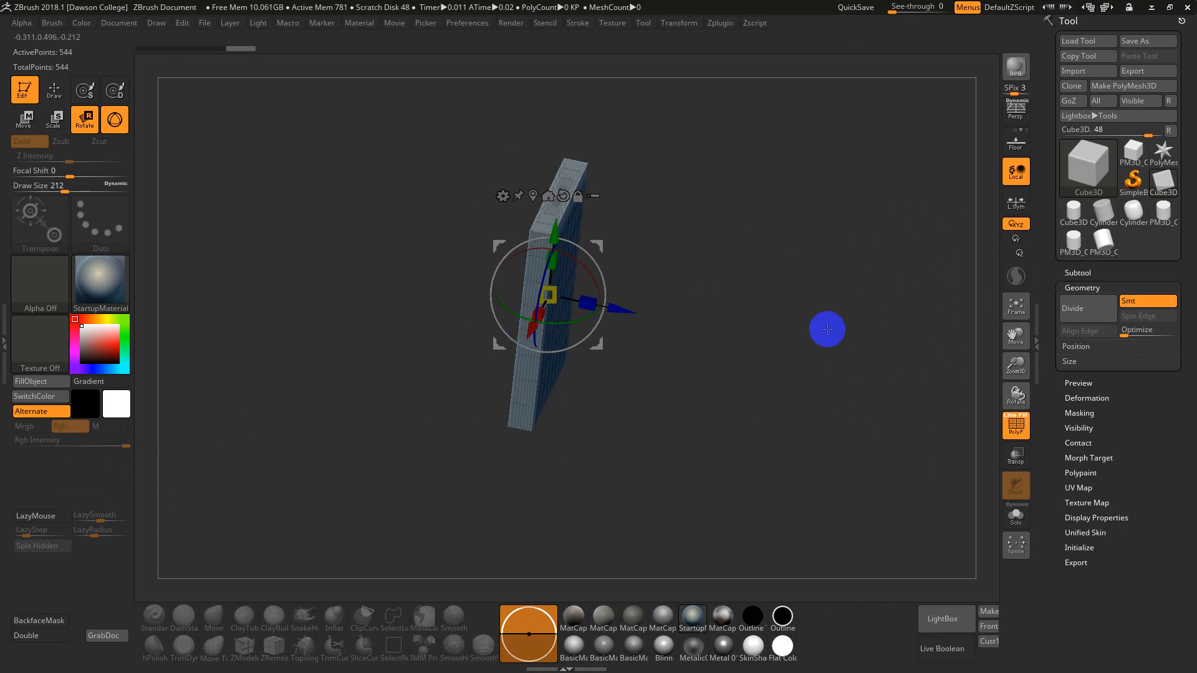
{"action": "left_click_drag", "start_coordinate": [826, 329], "coordinate": [790, 344]}
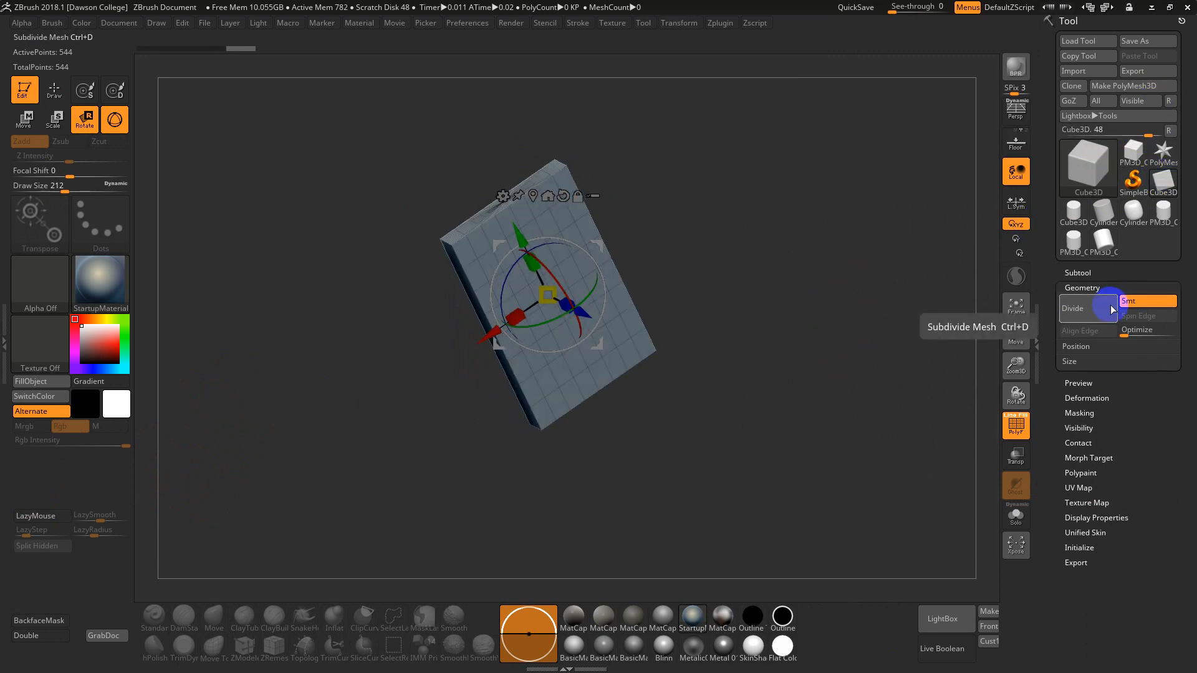
Step: Convert the slab to a PolyMesh3D and divide it up to subdivision level 4
{"action": "left_click", "coordinate": [1142, 87]}
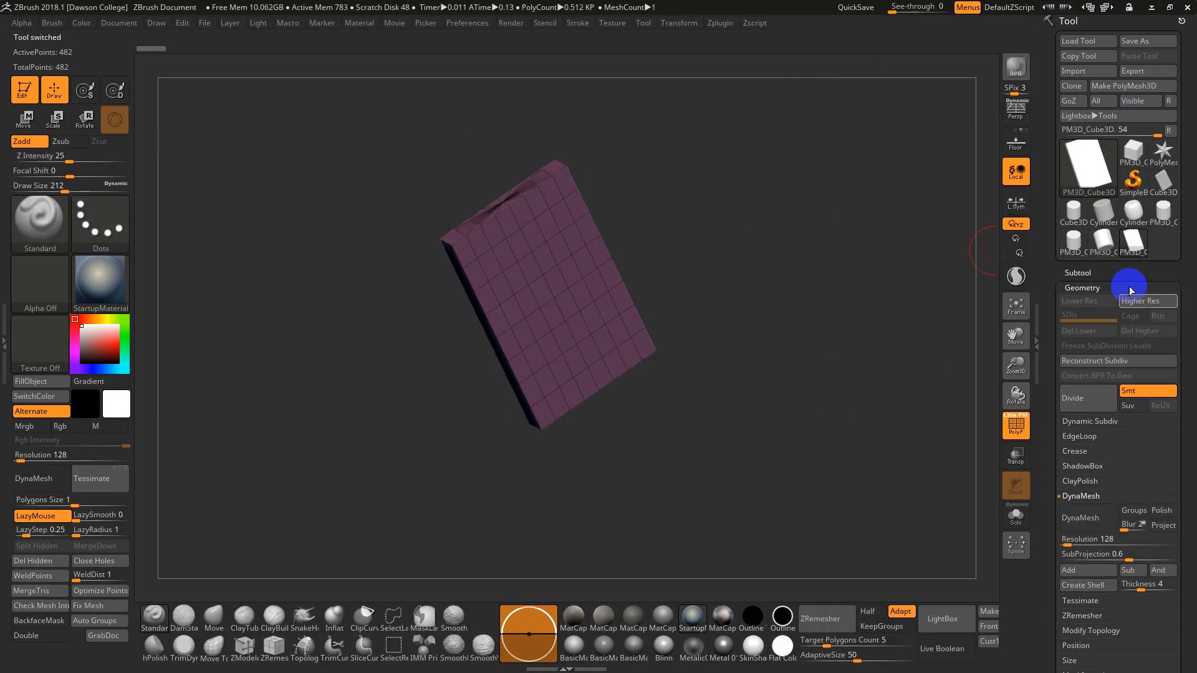
{"action": "left_click", "coordinate": [1086, 403]}
{"action": "left_click", "coordinate": [1087, 403]}
{"action": "left_click", "coordinate": [1087, 403]}
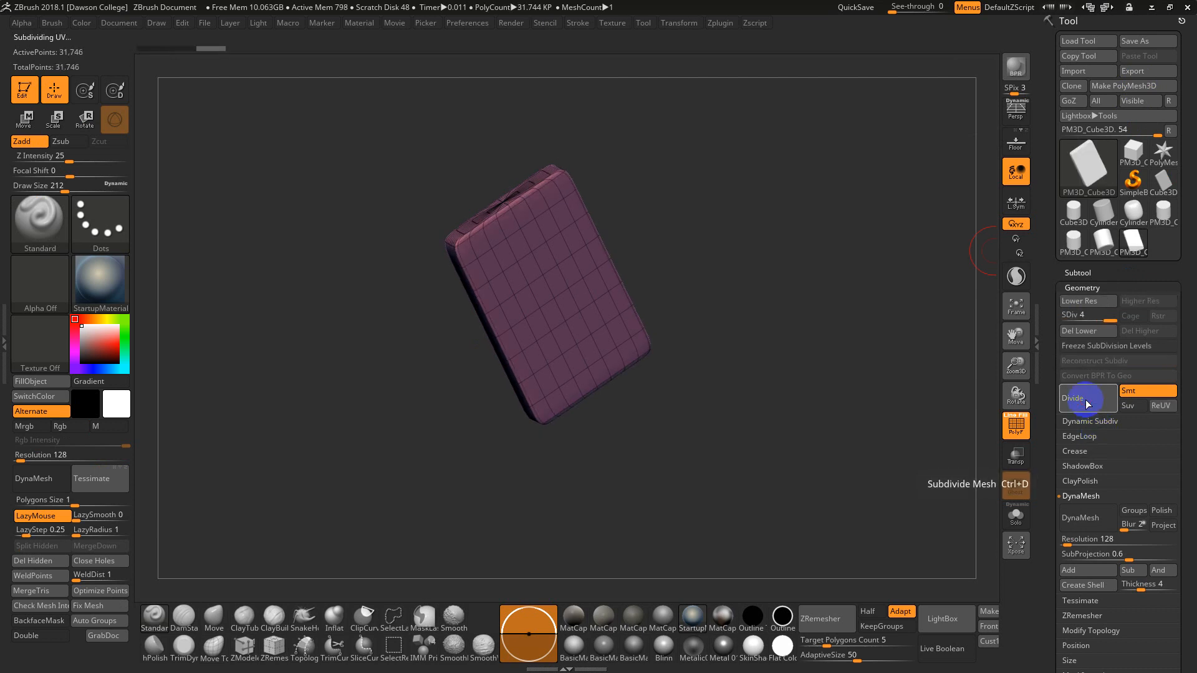
Step: Try Standard brush strokes at draw size 280 on the slab's broad face and side edge with the polyframe hidden, and undo them
{"action": "key", "text": "shift+f"}
{"action": "key", "text": "s"}
{"action": "left_click", "coordinate": [646, 306]}
{"action": "left_click_drag", "start_coordinate": [556, 249], "coordinate": [568, 348]}
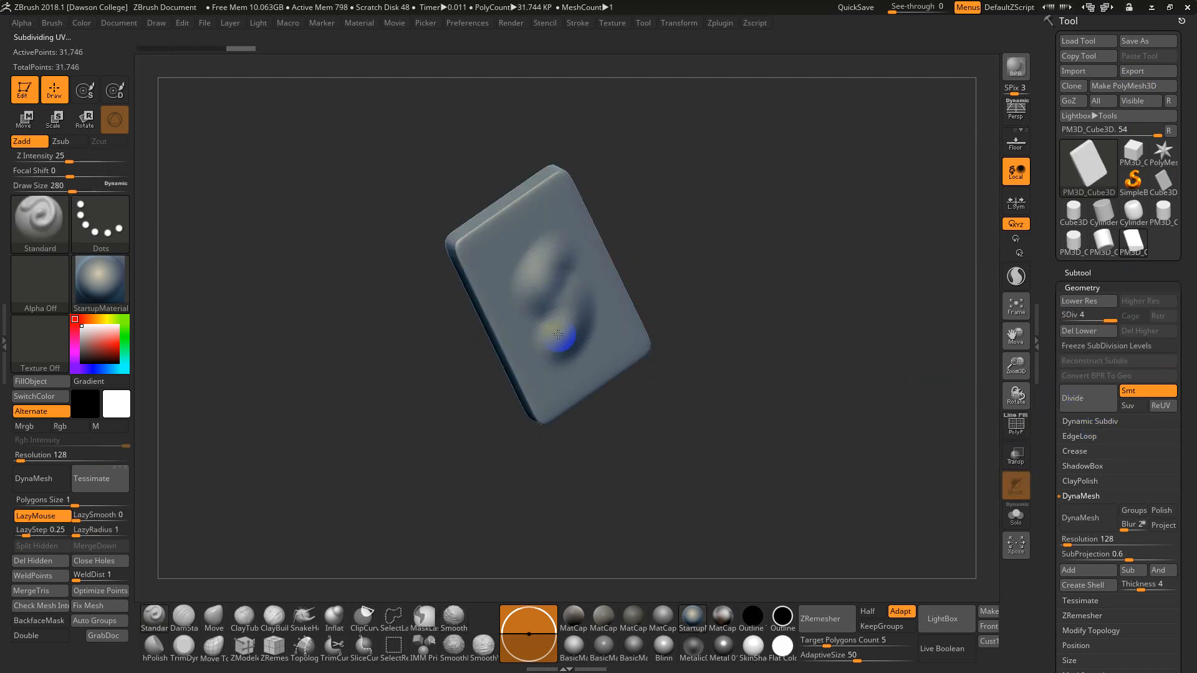
{"action": "left_click_drag", "start_coordinate": [647, 259], "coordinate": [672, 273]}
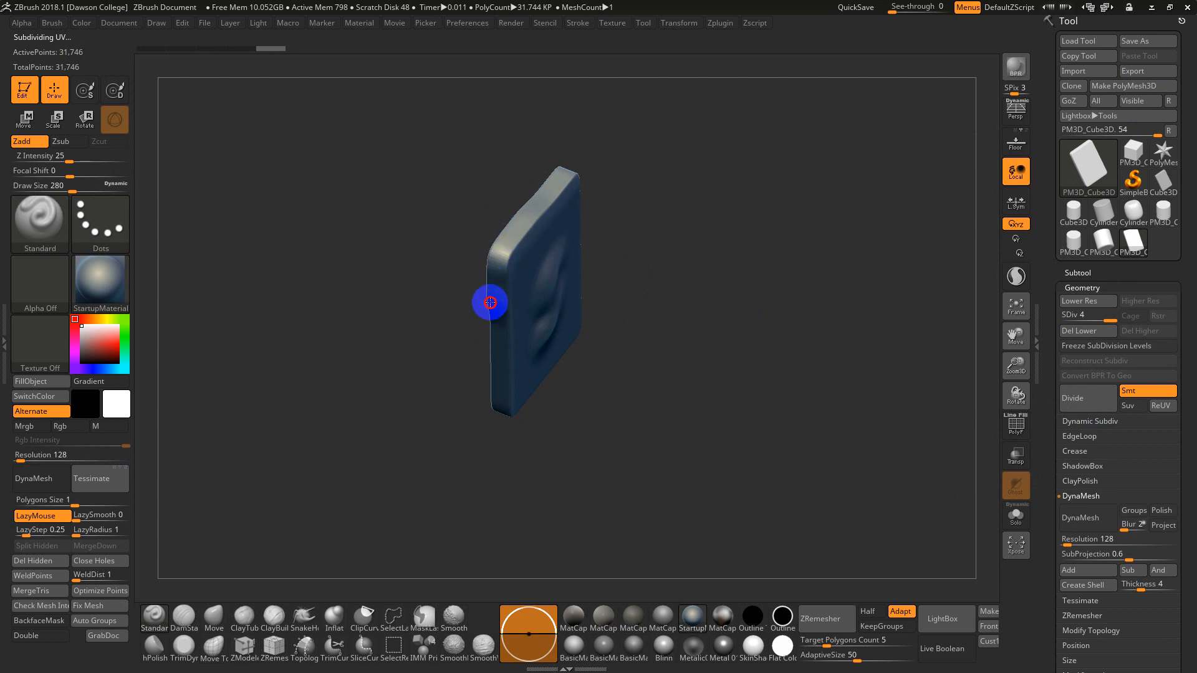
{"action": "mouse_move", "coordinate": [488, 301]}
{"action": "left_mouse_down"}
{"action": "mouse_move", "coordinate": [665, 262]}
{"action": "mouse_move", "coordinate": [552, 294]}
{"action": "left_mouse_up"}
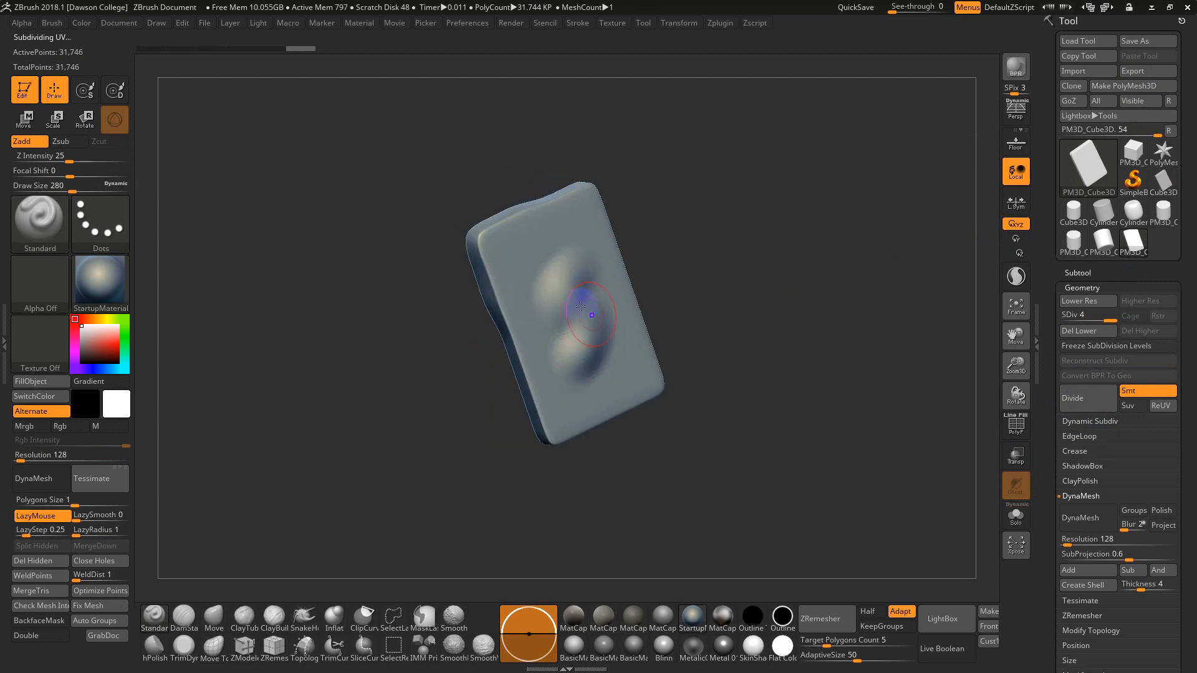
{"action": "key", "text": "ctrl+z"}
{"action": "key", "text": "ctrl+z"}
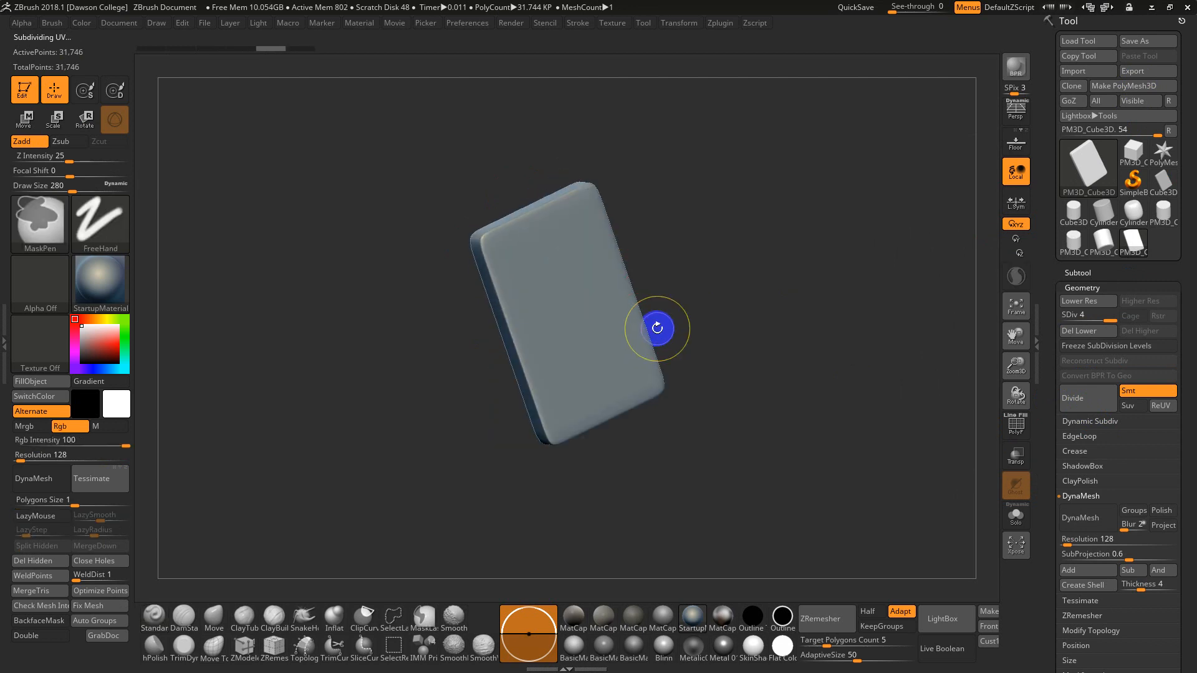
Step: Lower the slab to subdivision level 1 and remesh it with DynaMesh at resolution 128 without freezing the subdivision levels
{"action": "left_click_drag", "start_coordinate": [697, 332], "coordinate": [839, 413]}
{"action": "key", "text": "shift+f"}
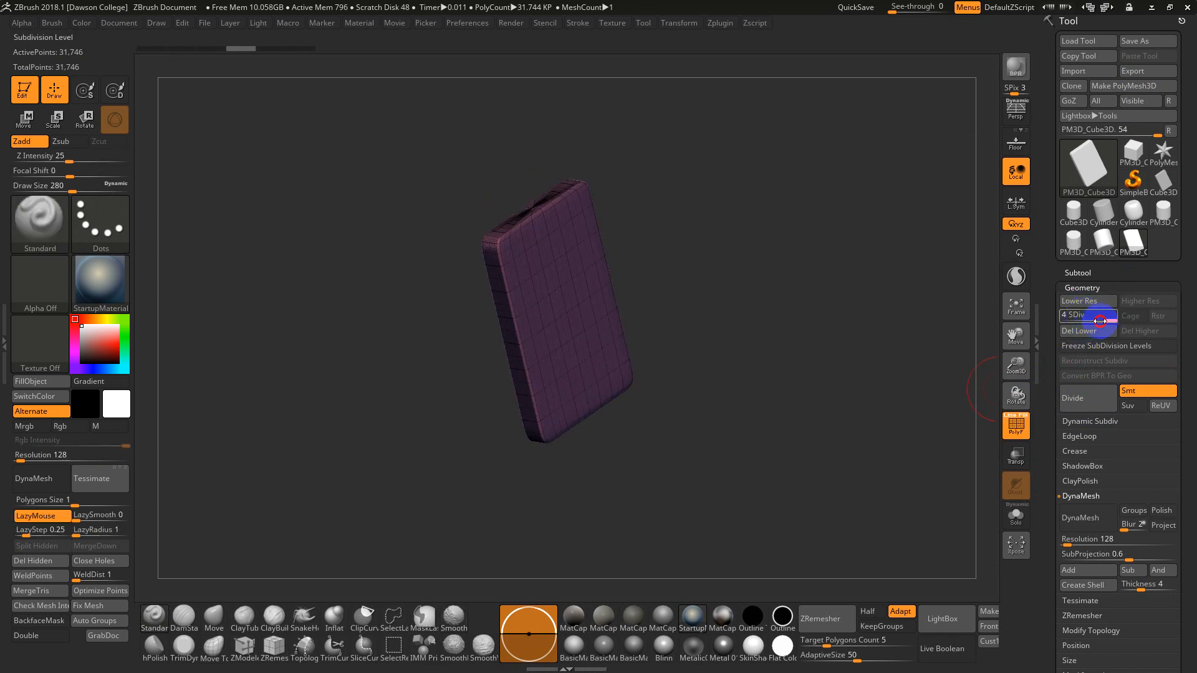
{"action": "left_click_drag", "start_coordinate": [1103, 320], "coordinate": [1064, 323]}
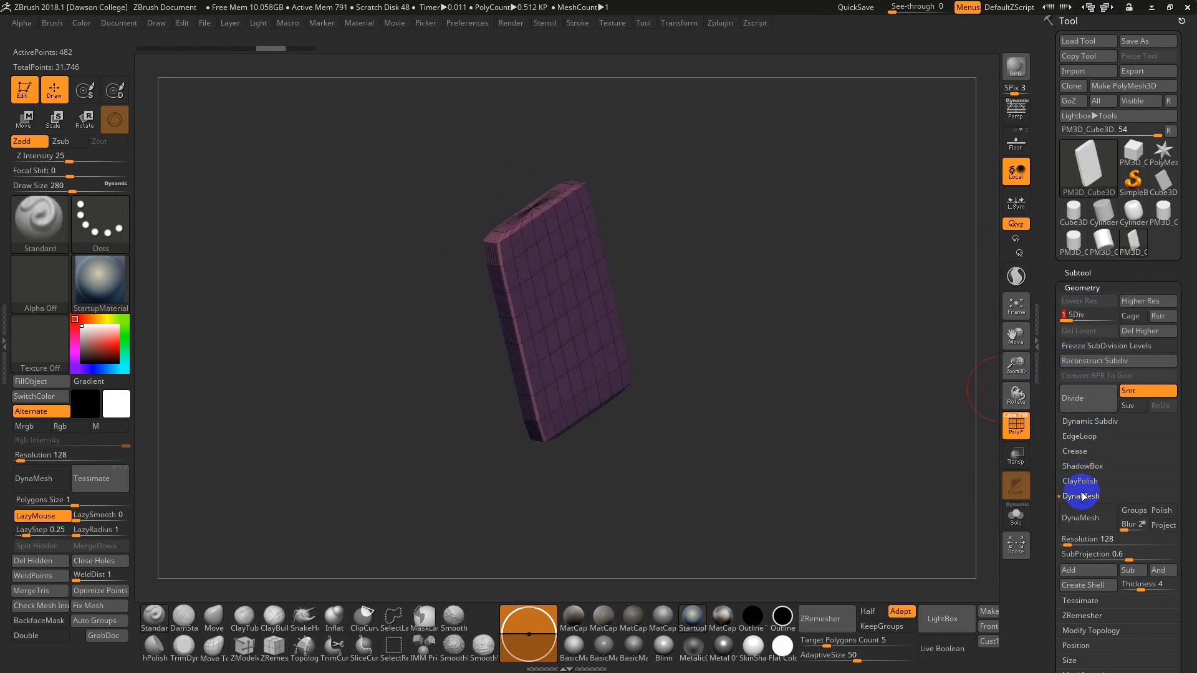
{"action": "left_click", "coordinate": [1083, 523]}
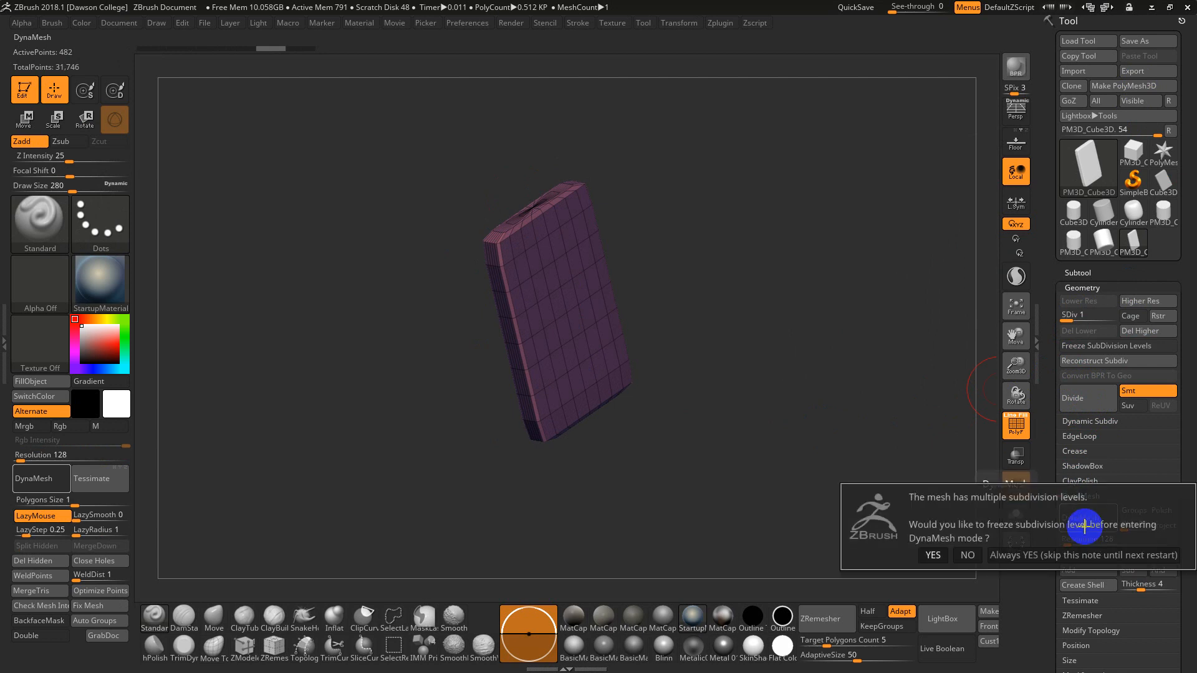
{"action": "left_click", "coordinate": [966, 555]}
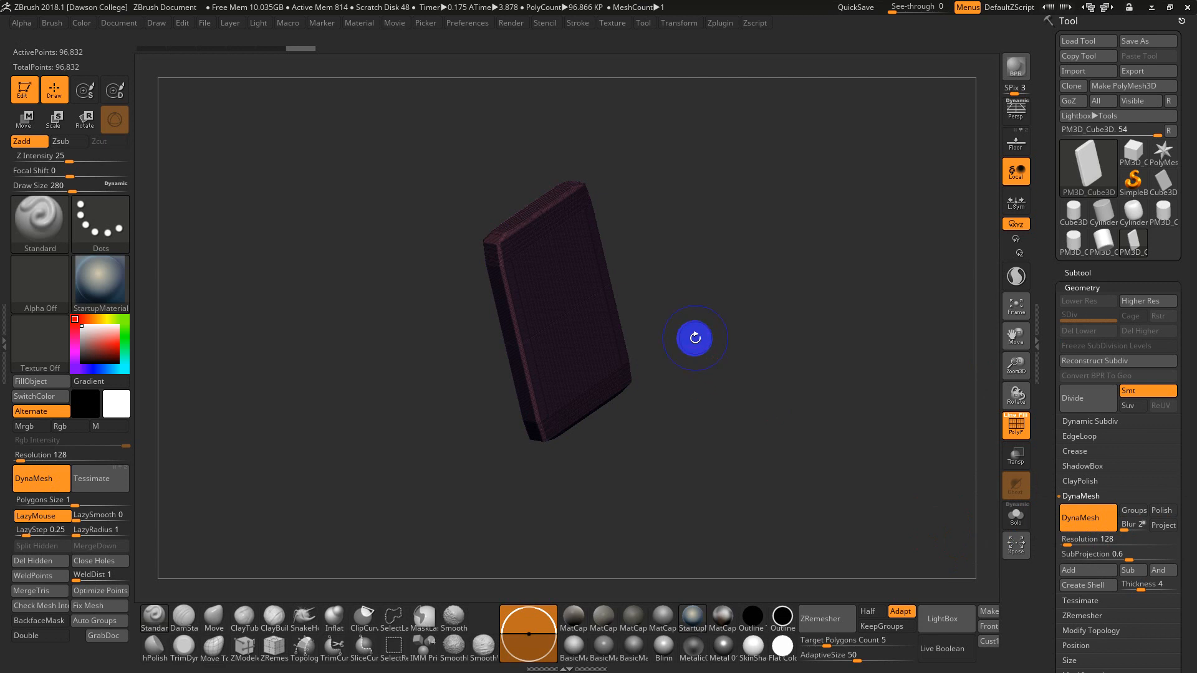
Step: Hide the polyframe and smooth the edges and corners of the DynaMesh slab
{"action": "mouse_move", "coordinate": [692, 323]}
{"action": "left_mouse_down"}
{"action": "mouse_move", "coordinate": [750, 235]}
{"action": "mouse_move", "coordinate": [731, 260]}
{"action": "mouse_move", "coordinate": [604, 208]}
{"action": "mouse_move", "coordinate": [541, 203]}
{"action": "left_mouse_up"}
{"action": "key", "text": "shift+f"}
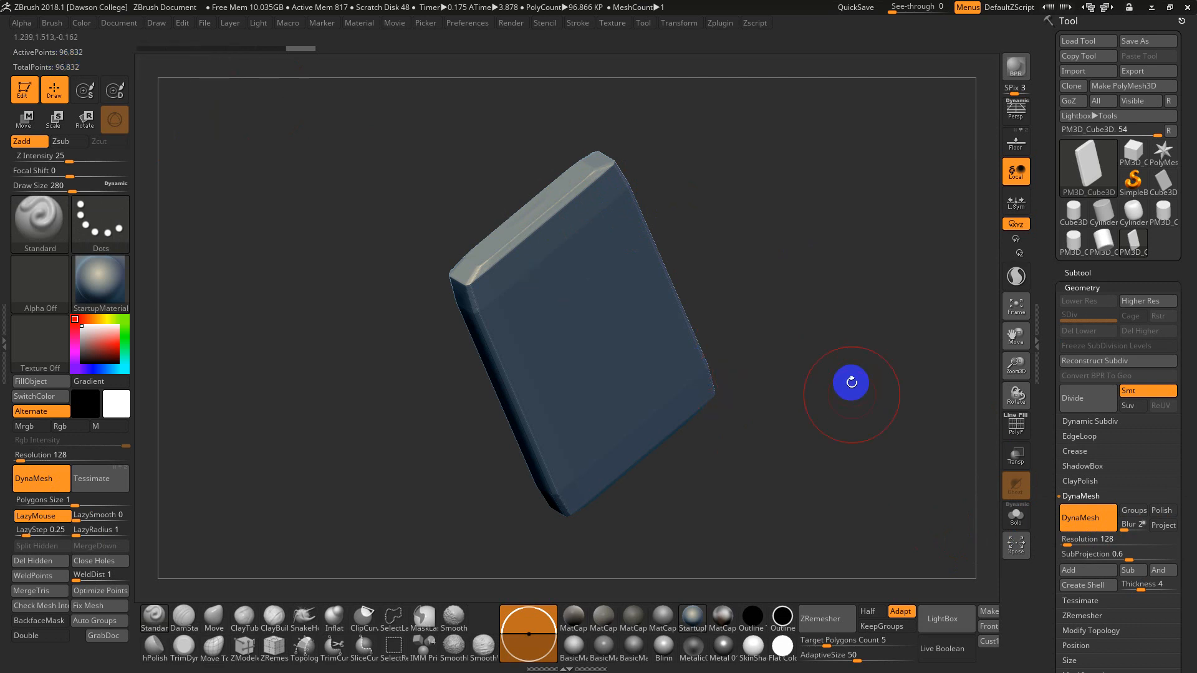
{"action": "mouse_move", "coordinate": [471, 227]}
{"action": "left_mouse_down", "text": "shift"}
{"action": "mouse_move", "coordinate": [489, 284]}
{"action": "mouse_move", "coordinate": [549, 195]}
{"action": "left_mouse_up", "text": "shift"}
{"action": "mouse_move", "coordinate": [559, 127]}
{"action": "left_mouse_down", "text": "shift"}
{"action": "mouse_move", "coordinate": [638, 158]}
{"action": "mouse_move", "coordinate": [664, 120]}
{"action": "mouse_move", "coordinate": [785, 136]}
{"action": "mouse_move", "coordinate": [887, 181]}
{"action": "left_mouse_up", "text": "shift"}
{"action": "mouse_move", "coordinate": [932, 230]}
{"action": "left_mouse_down"}
{"action": "mouse_move", "coordinate": [889, 387]}
{"action": "mouse_move", "coordinate": [717, 479]}
{"action": "left_mouse_up"}
{"action": "left_click_drag", "start_coordinate": [555, 134], "coordinate": [551, 132], "text": "shift"}
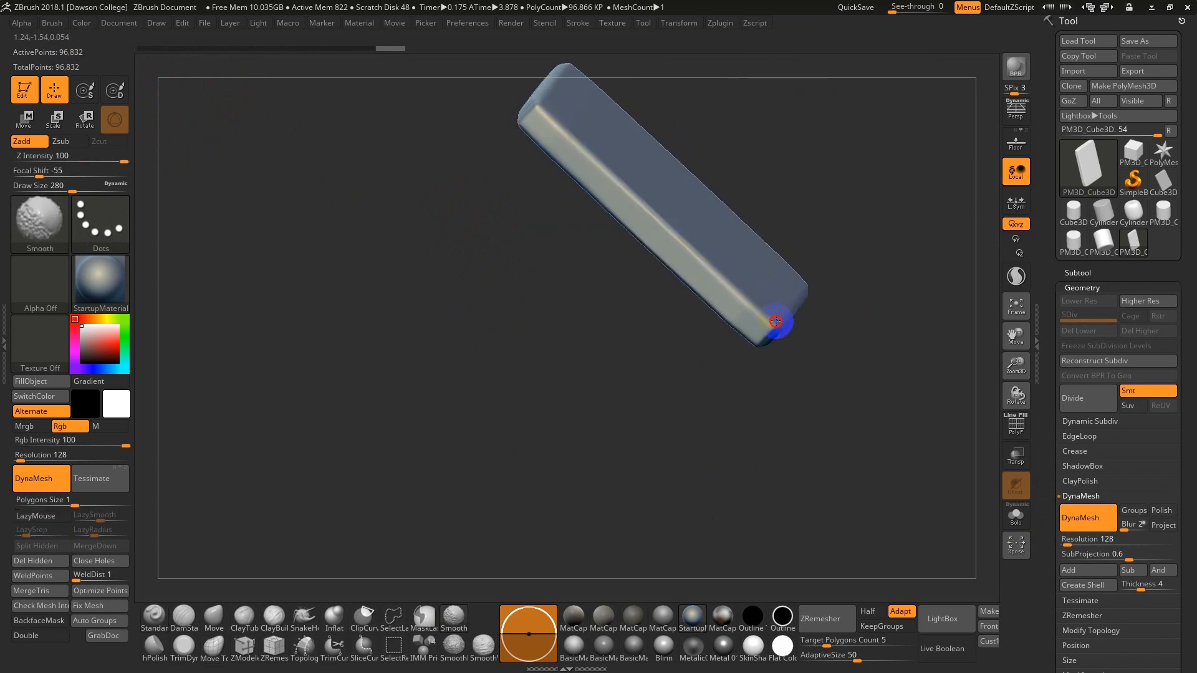
{"action": "mouse_move", "coordinate": [775, 321]}
{"action": "left_mouse_down"}
{"action": "mouse_move", "coordinate": [850, 395]}
{"action": "mouse_move", "coordinate": [791, 436]}
{"action": "mouse_move", "coordinate": [786, 398]}
{"action": "mouse_move", "coordinate": [774, 422]}
{"action": "mouse_move", "coordinate": [860, 342]}
{"action": "mouse_move", "coordinate": [871, 417]}
{"action": "mouse_move", "coordinate": [736, 486]}
{"action": "left_mouse_up"}
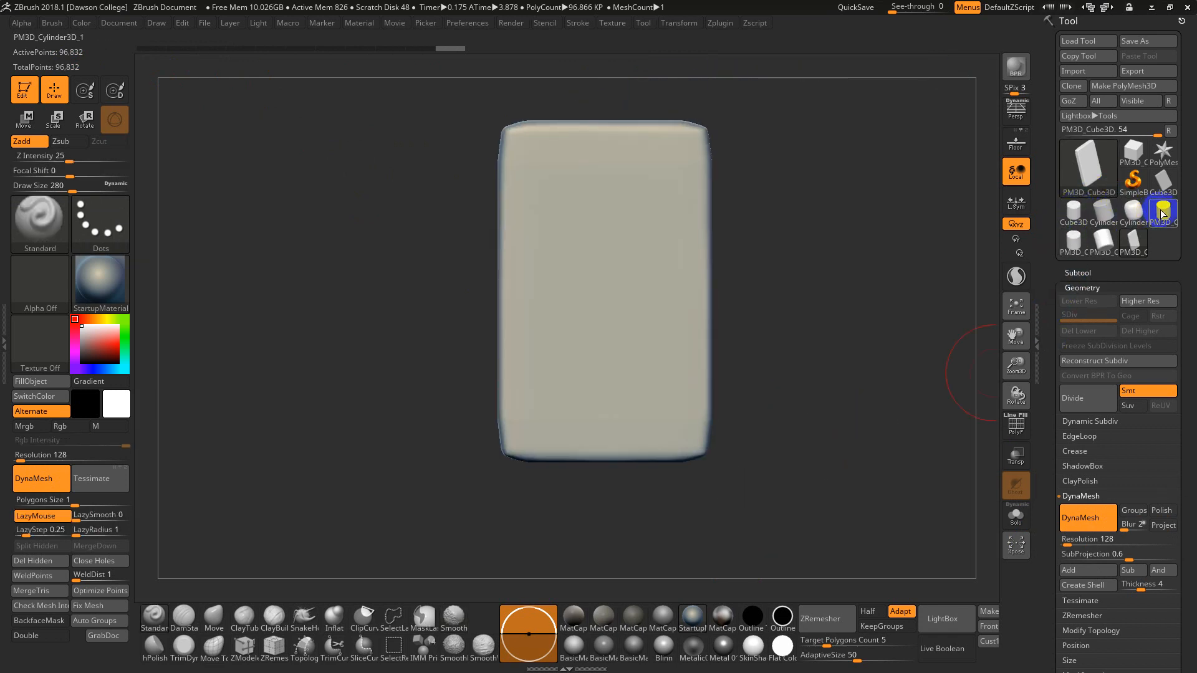
Step: Switch to the existing cylinder-shaped Cube3D_1 tool and replace it with the Sphere3D primitive
{"action": "mouse_move", "coordinate": [1133, 209]}
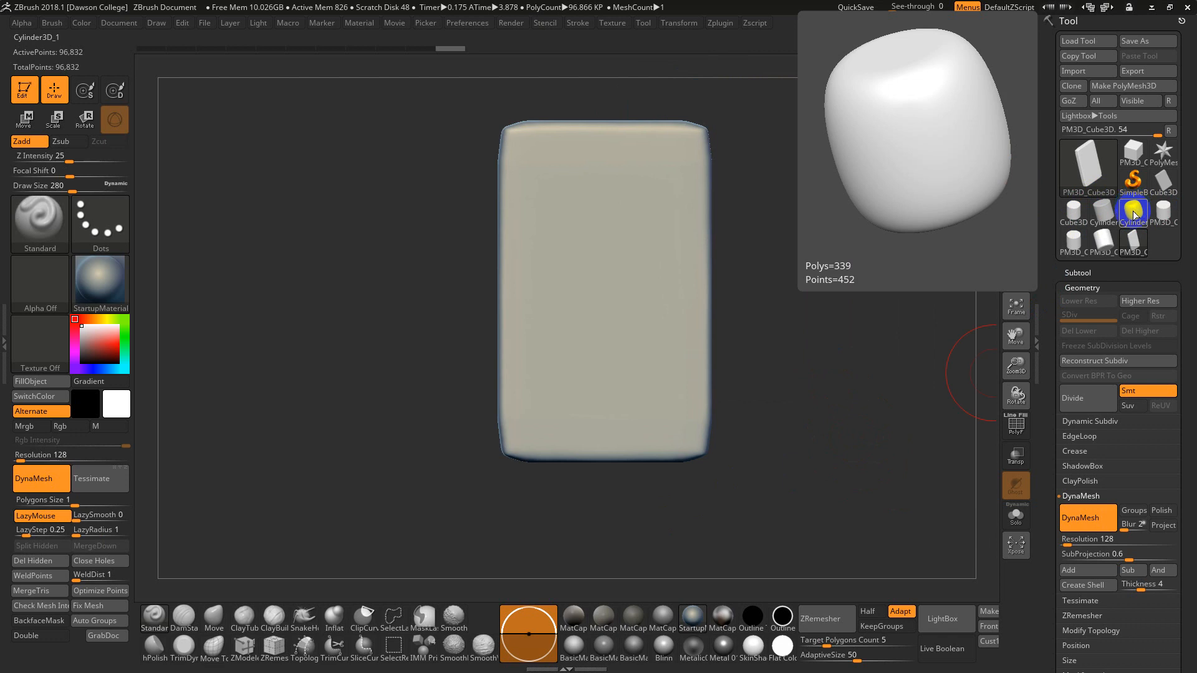
{"action": "left_click", "coordinate": [1071, 215]}
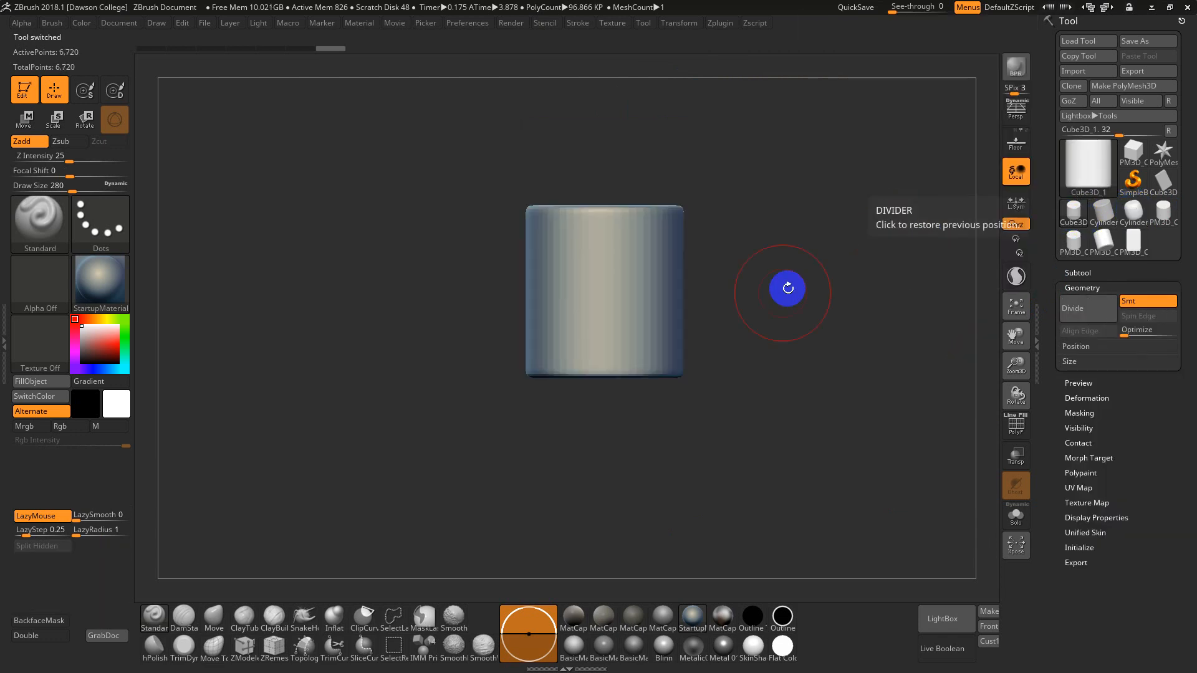
{"action": "left_click_drag", "start_coordinate": [787, 286], "coordinate": [794, 353]}
{"action": "left_click", "coordinate": [1087, 163]}
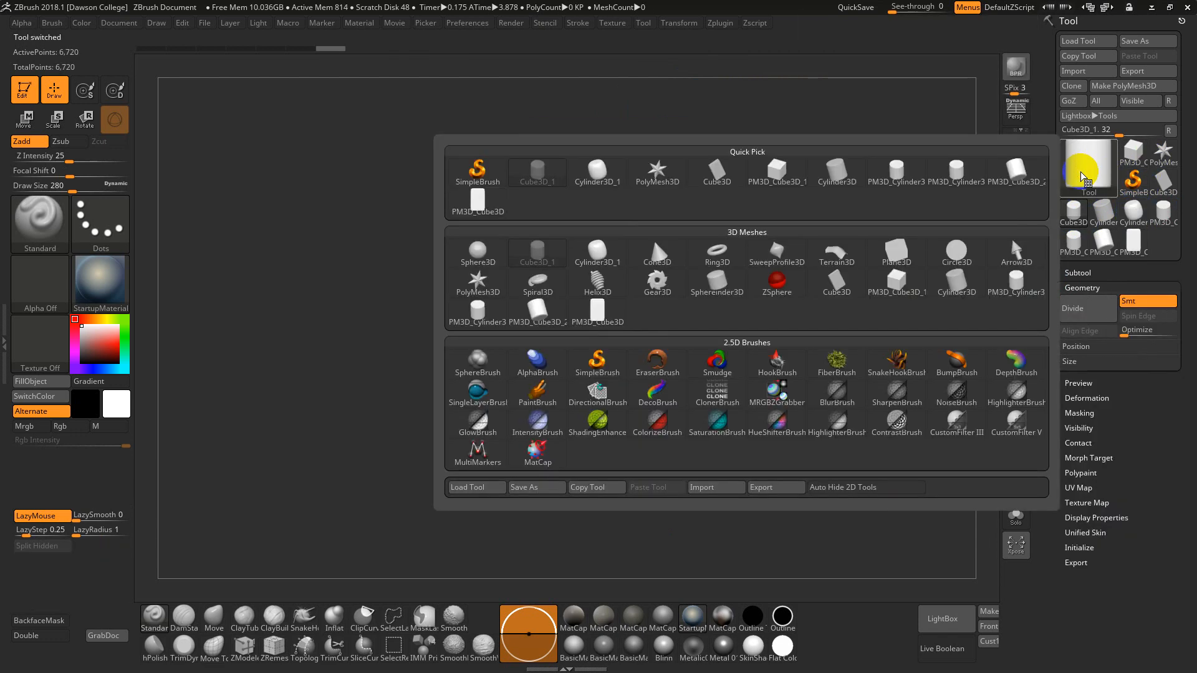
{"action": "mouse_move", "coordinate": [620, 263]}
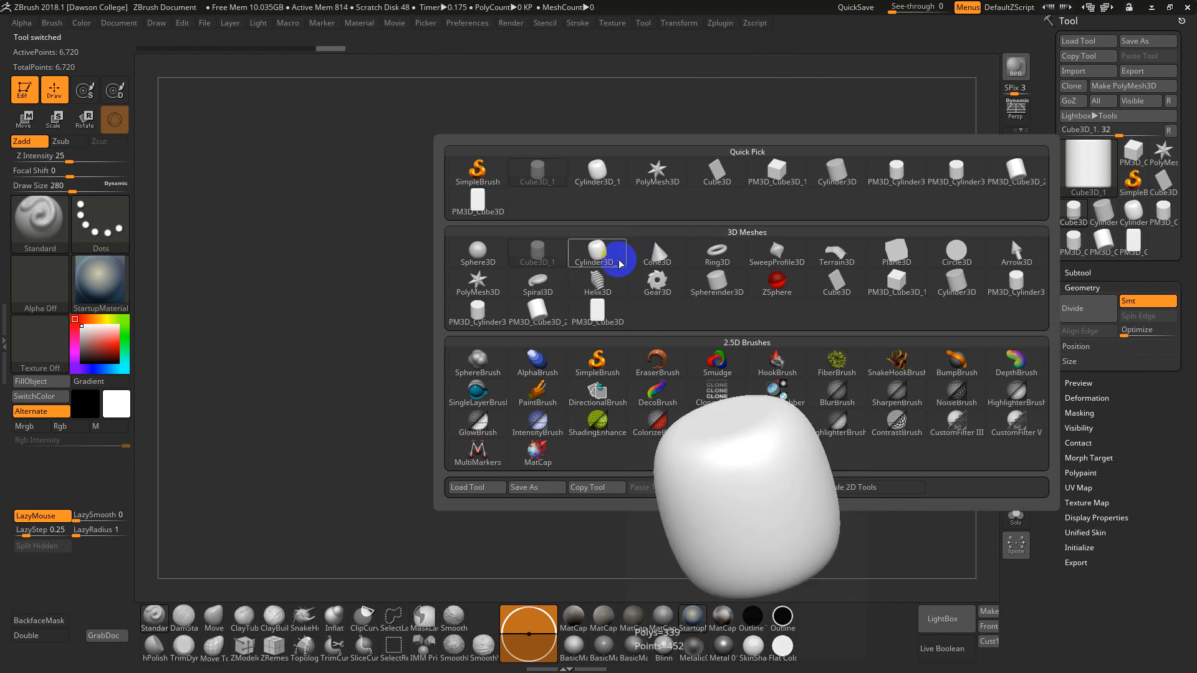
{"action": "left_click", "coordinate": [477, 254]}
Step: Initialize the sphere with HDivide 16 and VDivide 10, and convert it to a PolyMesh3D
{"action": "left_click", "coordinate": [1083, 550]}
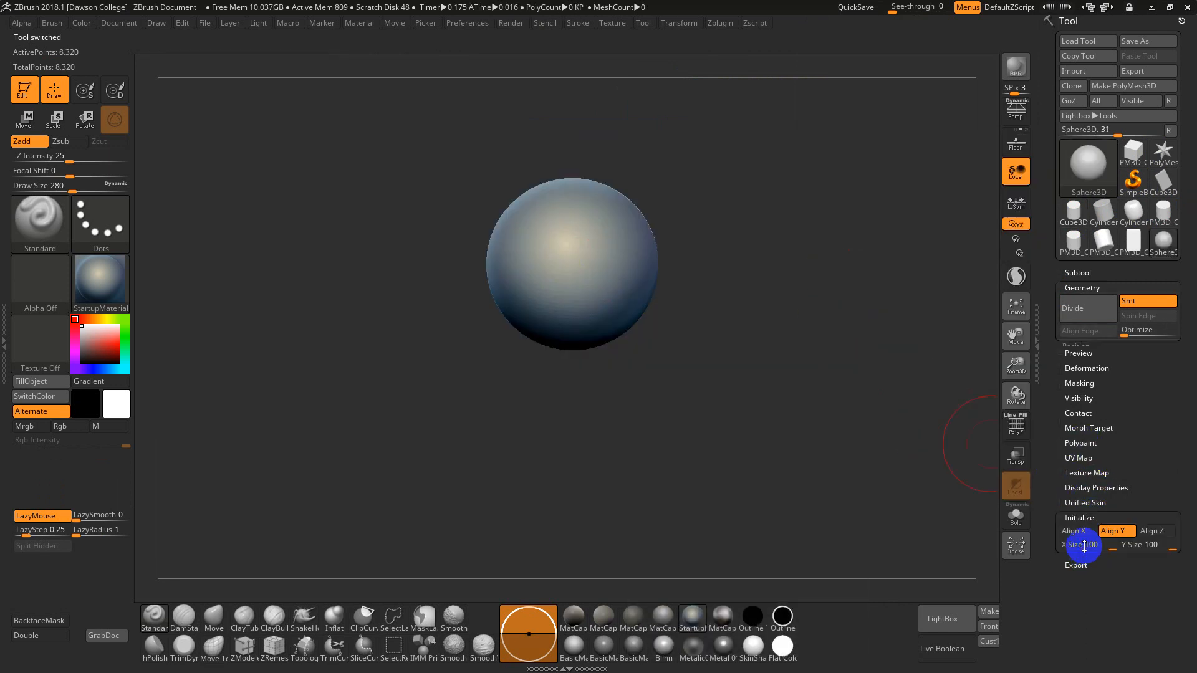
{"action": "left_click", "coordinate": [1079, 511]}
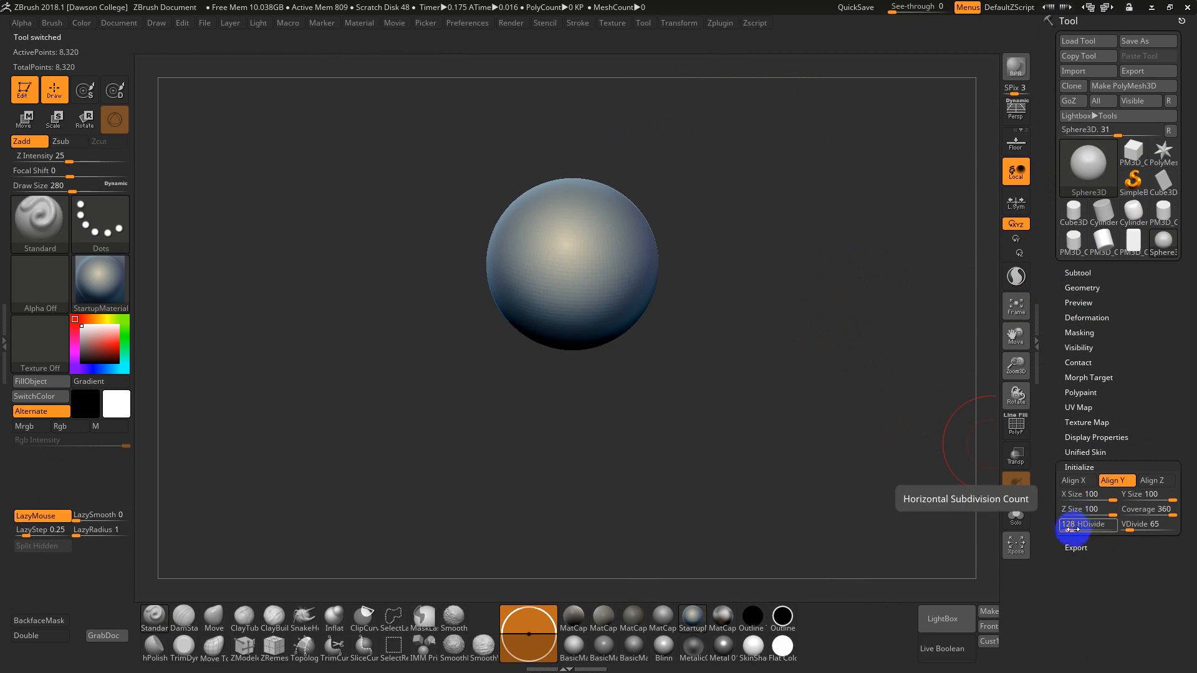
{"action": "left_click_drag", "start_coordinate": [1068, 527], "coordinate": [1065, 532]}
{"action": "left_click", "coordinate": [1142, 554]}
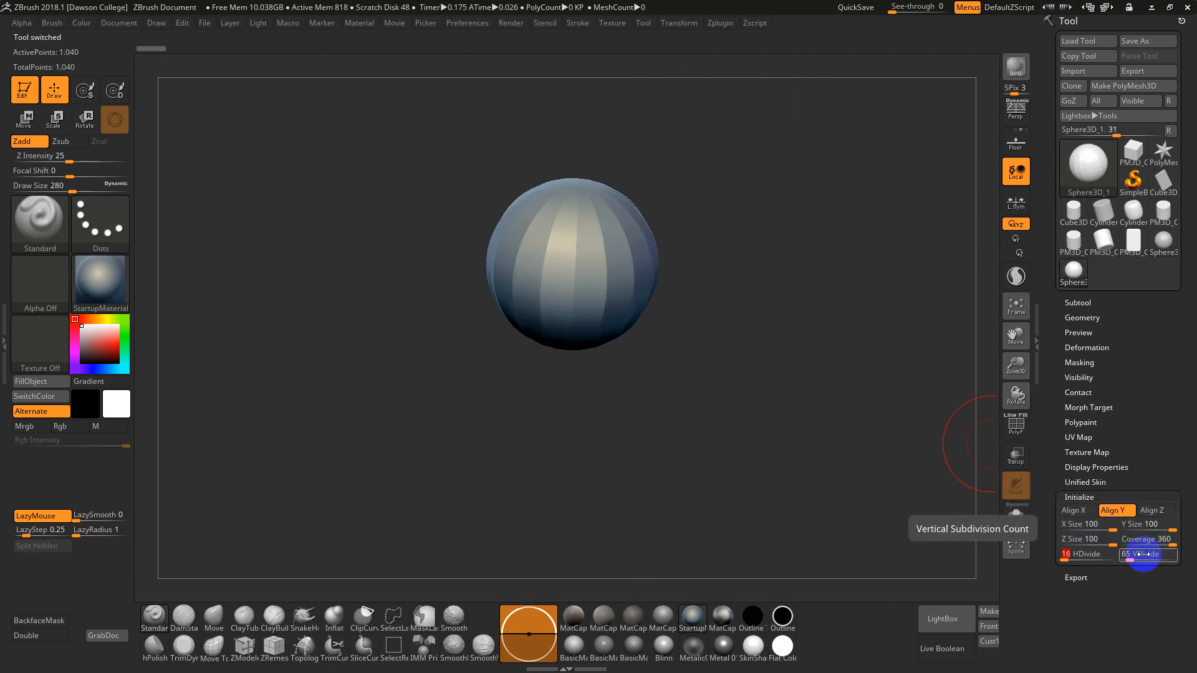
{"action": "left_click_drag", "start_coordinate": [1138, 560], "coordinate": [1125, 561]}
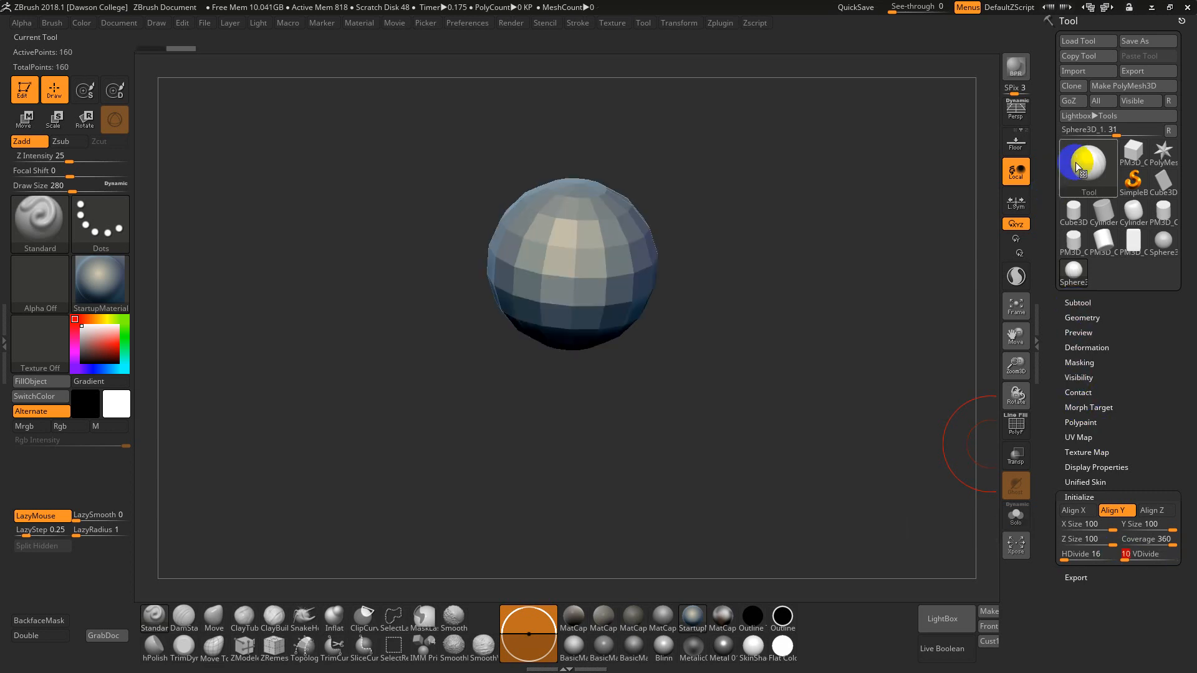
{"action": "left_click", "coordinate": [1126, 85]}
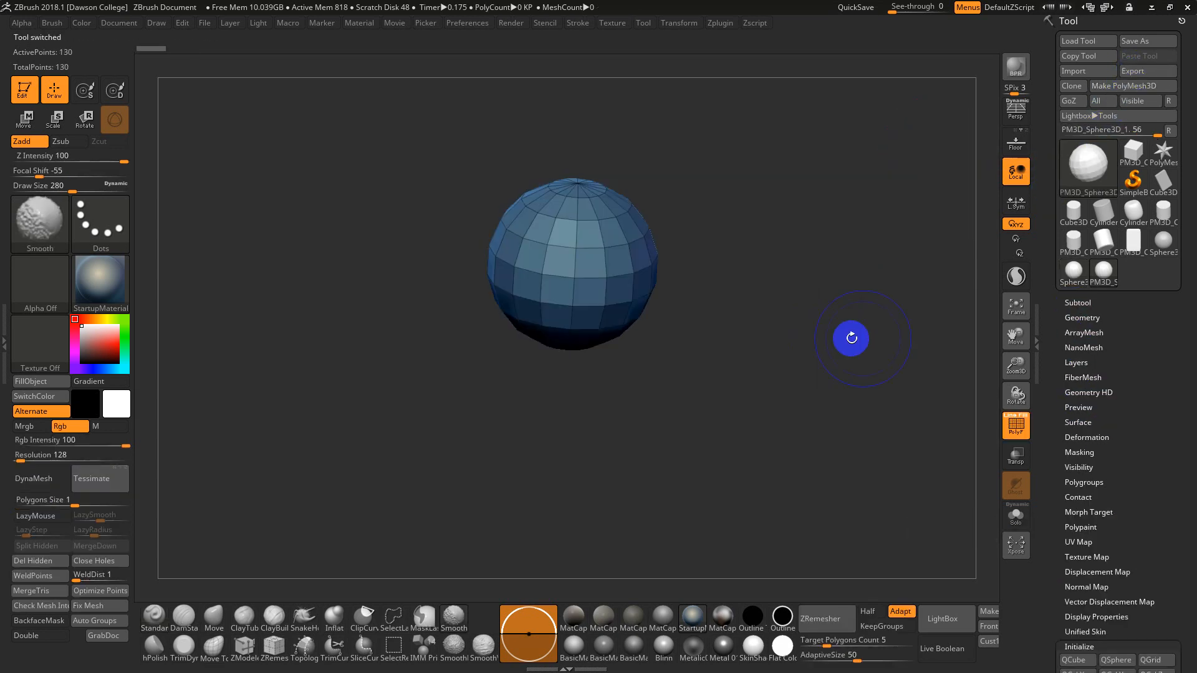
{"action": "left_click", "coordinate": [1082, 317]}
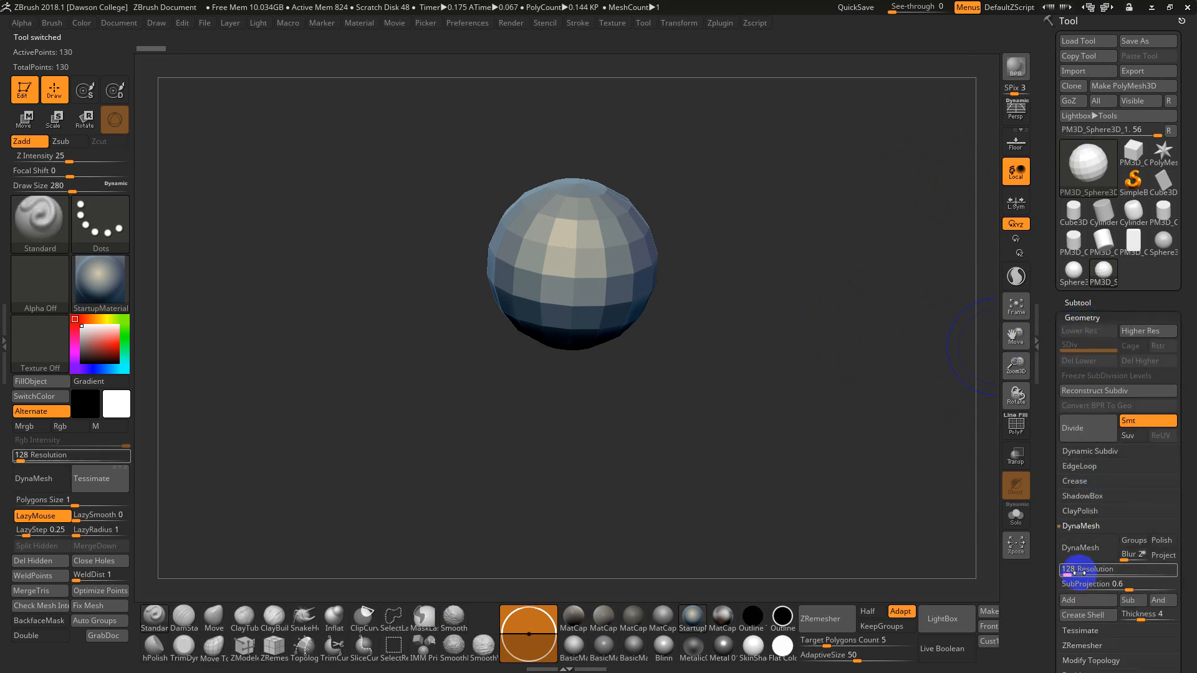
Step: Try DynaMesh at resolution 128 on the undivided faceted sphere, smooth and inspect its surface with the polyframe, and undo the remesh
{"action": "left_click", "coordinate": [1078, 551]}
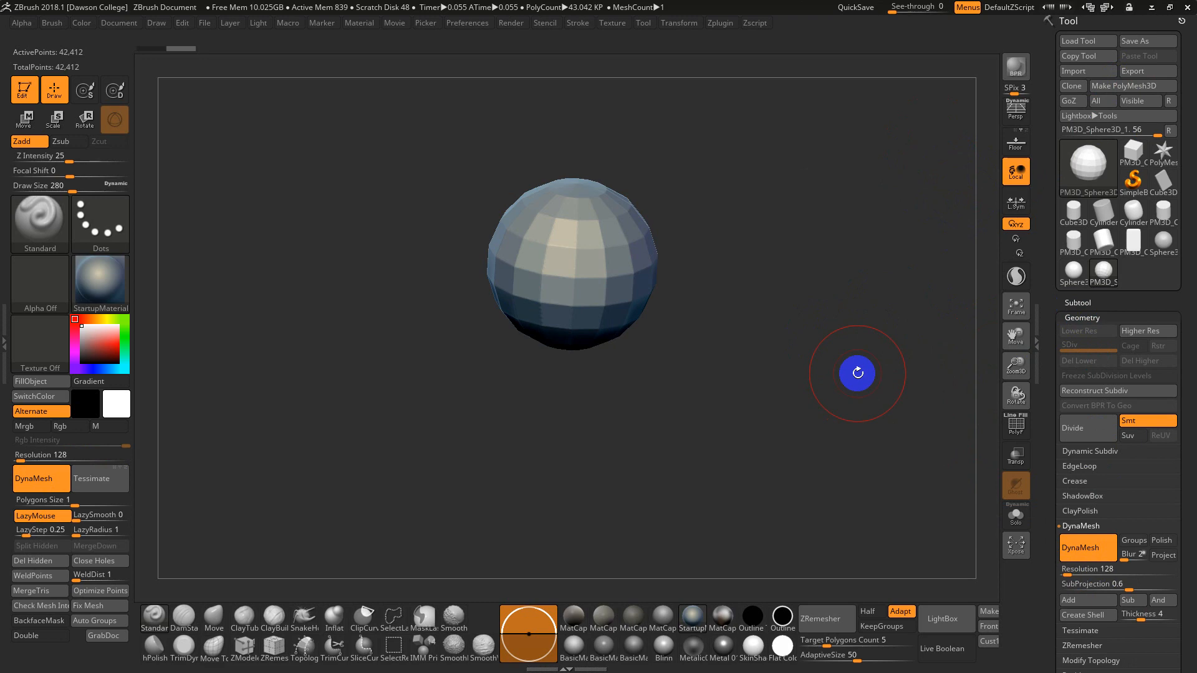
{"action": "mouse_move", "coordinate": [497, 285]}
{"action": "left_mouse_down", "text": "shift"}
{"action": "mouse_move", "coordinate": [588, 225]}
{"action": "mouse_move", "coordinate": [635, 280]}
{"action": "left_mouse_up", "text": "shift"}
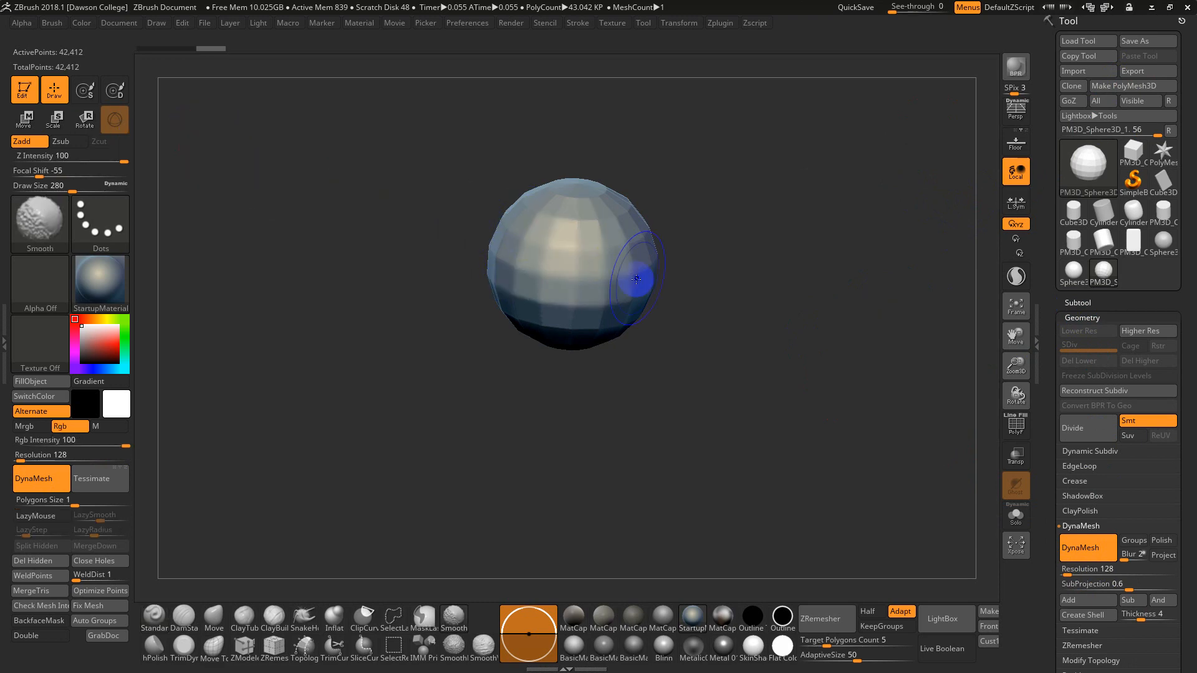
{"action": "key", "text": "shift+f"}
{"action": "key", "text": "f"}
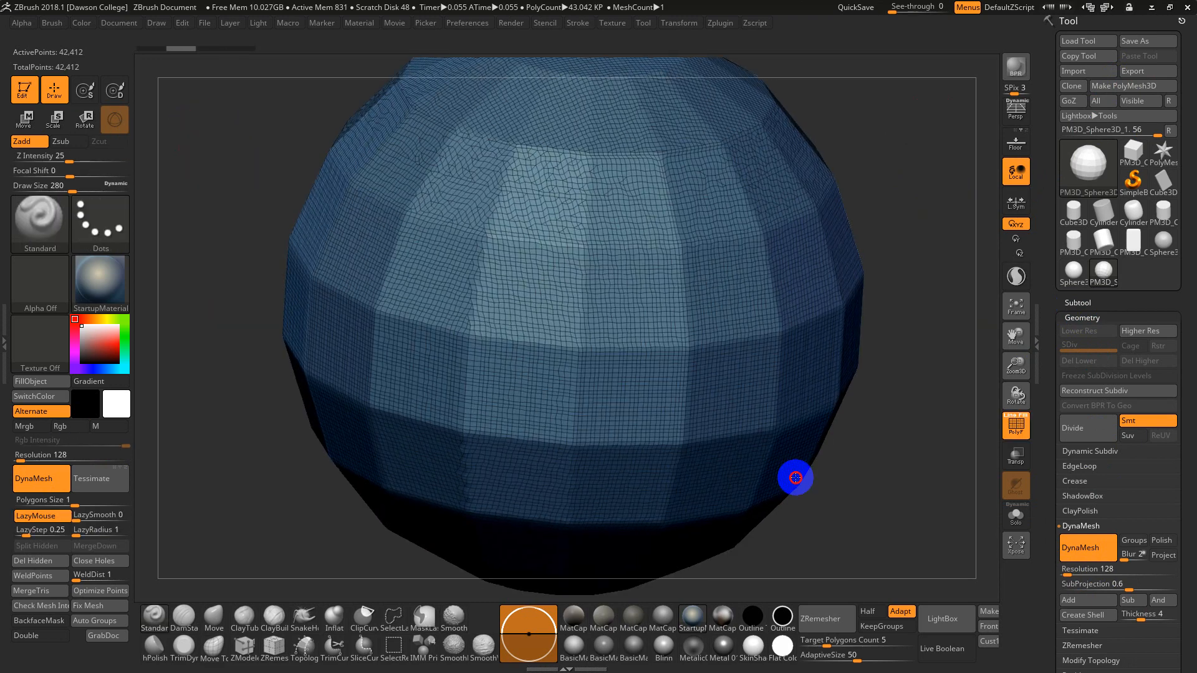
{"action": "right_click_drag", "start_coordinate": [795, 478], "coordinate": [763, 407], "text": "ctrl"}
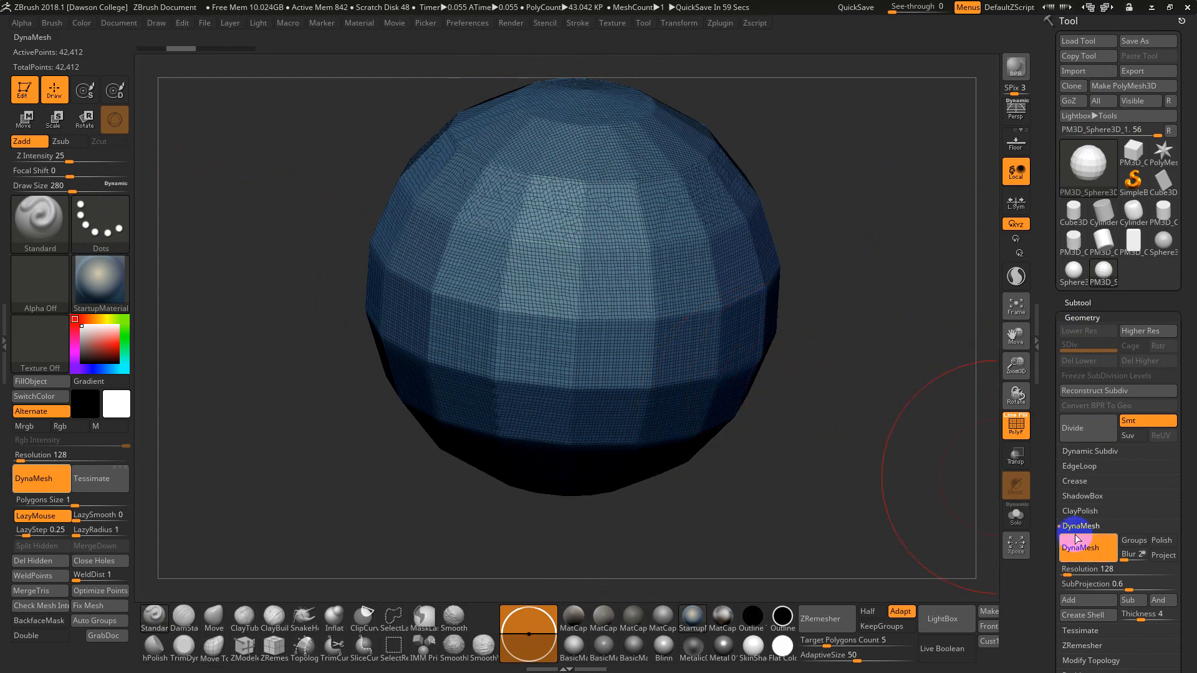
{"action": "left_click", "coordinate": [1101, 560]}
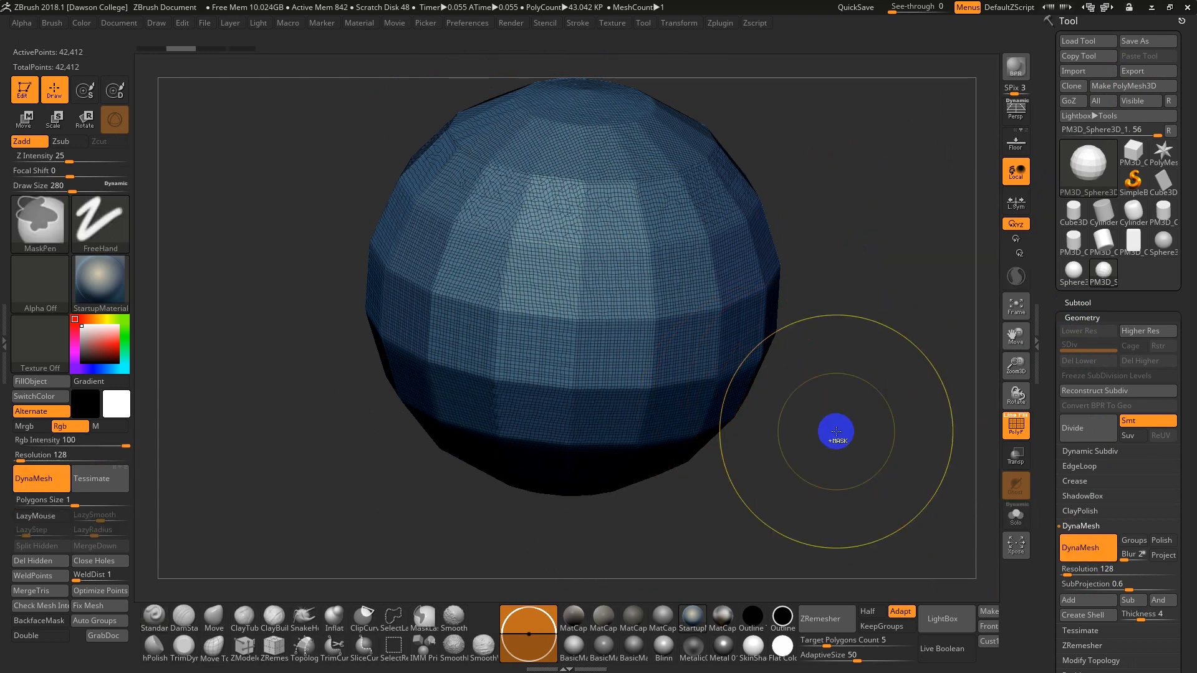
{"action": "key", "text": "ctrl+z"}
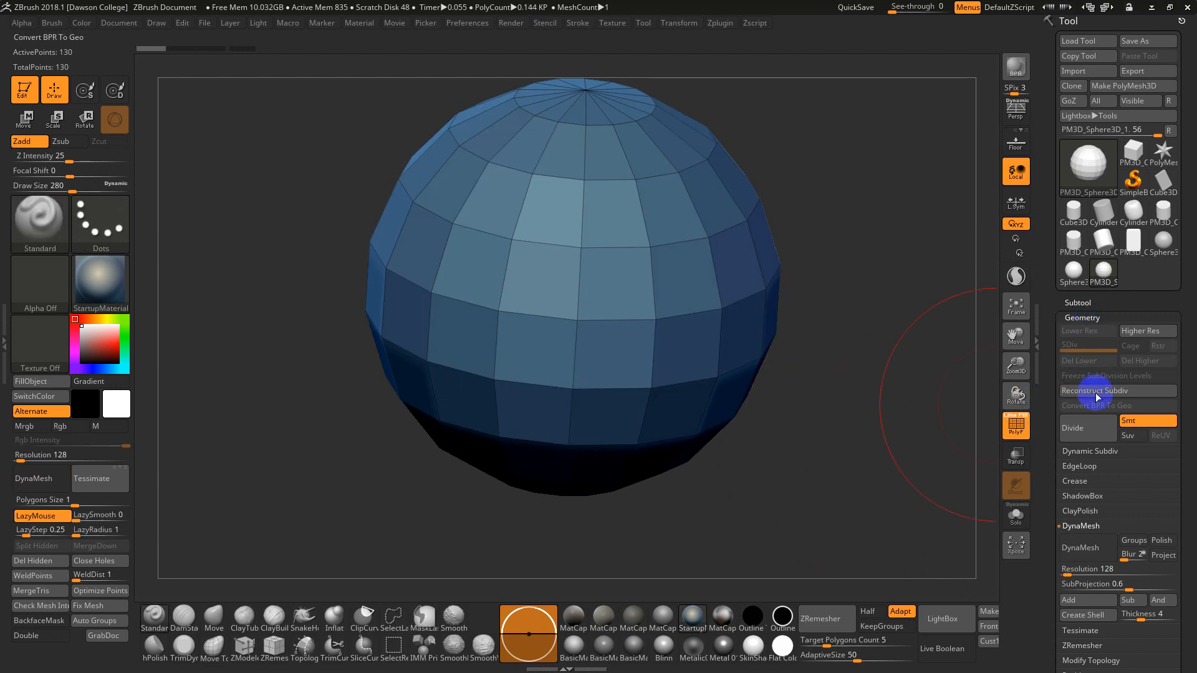
Step: Divide the sphere polymesh up to subdivision level 6 and hide the polyframe
{"action": "left_click", "coordinate": [1094, 434]}
{"action": "left_click", "coordinate": [1093, 434]}
{"action": "left_click", "coordinate": [1094, 434]}
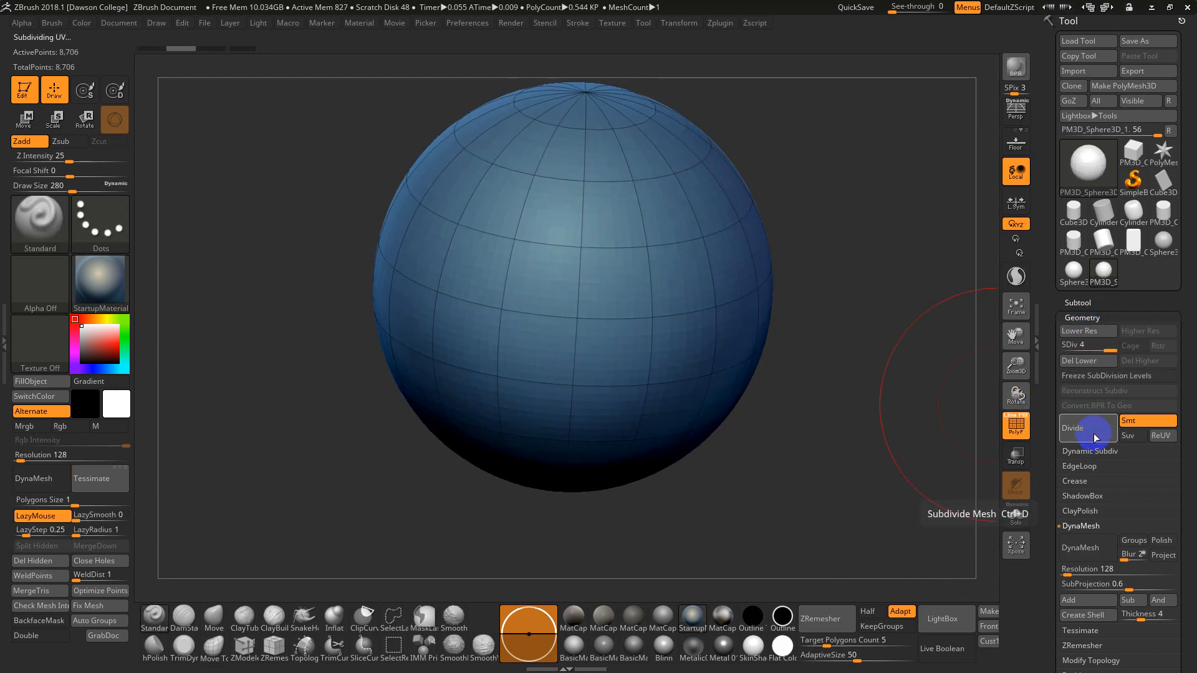
{"action": "left_click", "coordinate": [1094, 435]}
{"action": "left_click", "coordinate": [1093, 434]}
{"action": "key", "text": "shift+f"}
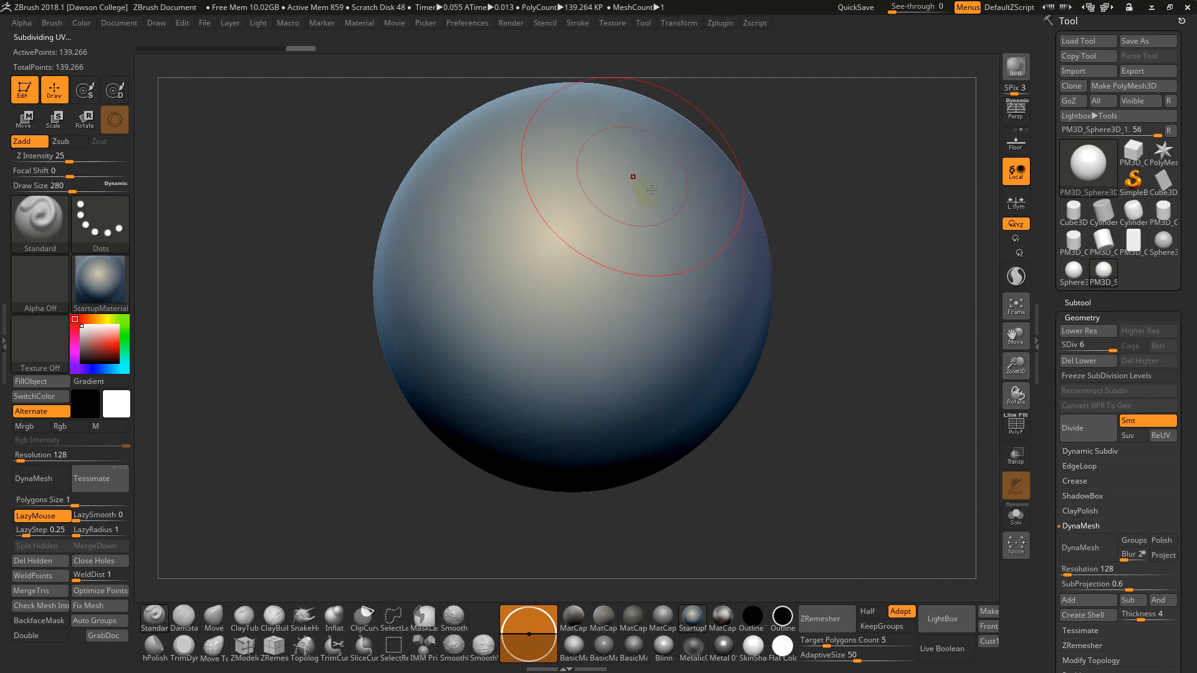
Step: Remesh the subdivided sphere with DynaMesh at resolution 128 without freezing subdivision levels, and check it with and without the polyframe
{"action": "left_click", "coordinate": [1101, 540]}
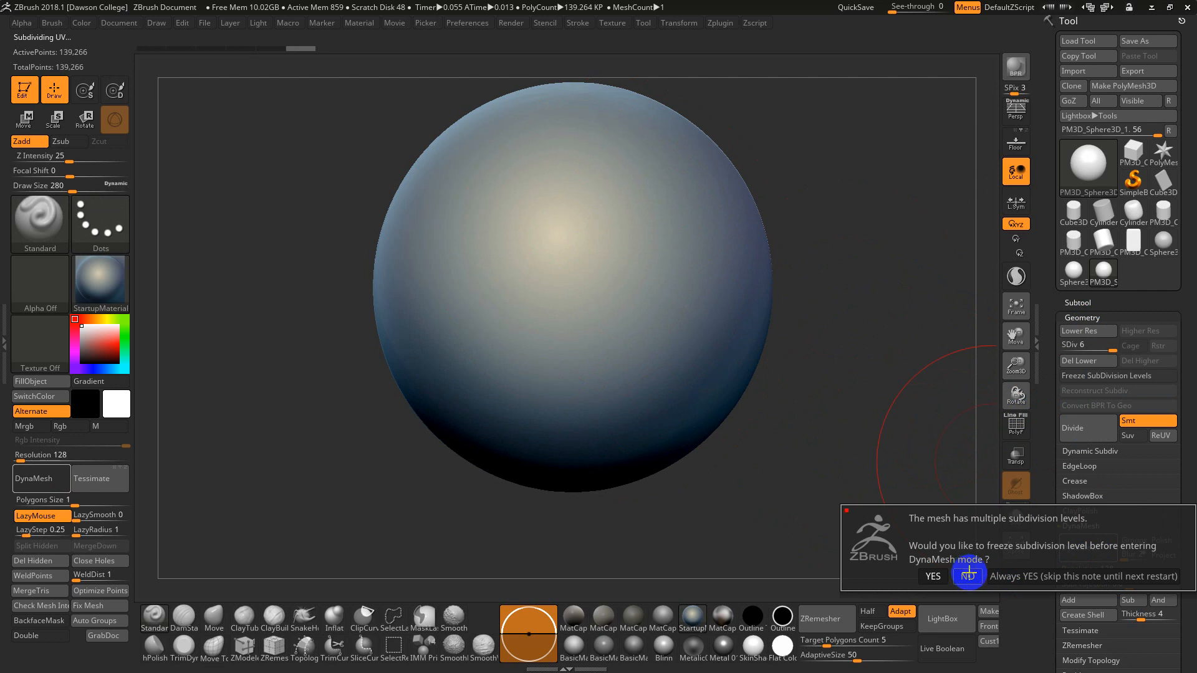
{"action": "left_click", "coordinate": [967, 574]}
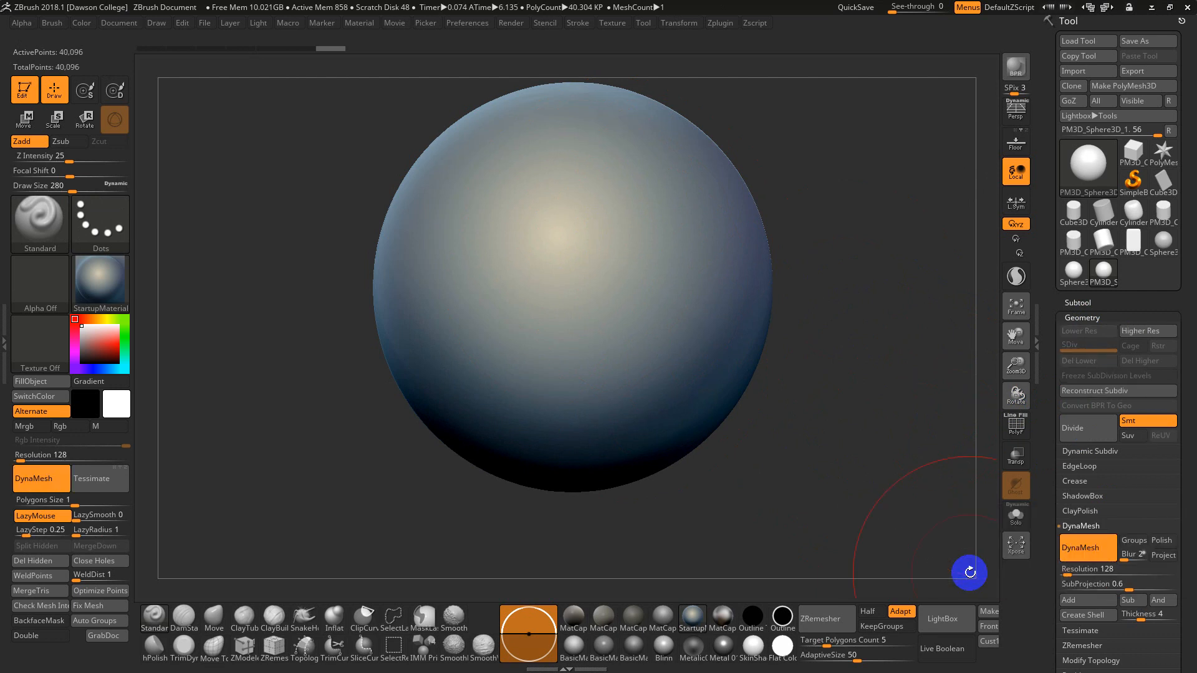
{"action": "left_click_drag", "start_coordinate": [837, 402], "coordinate": [829, 386], "text": "alt"}
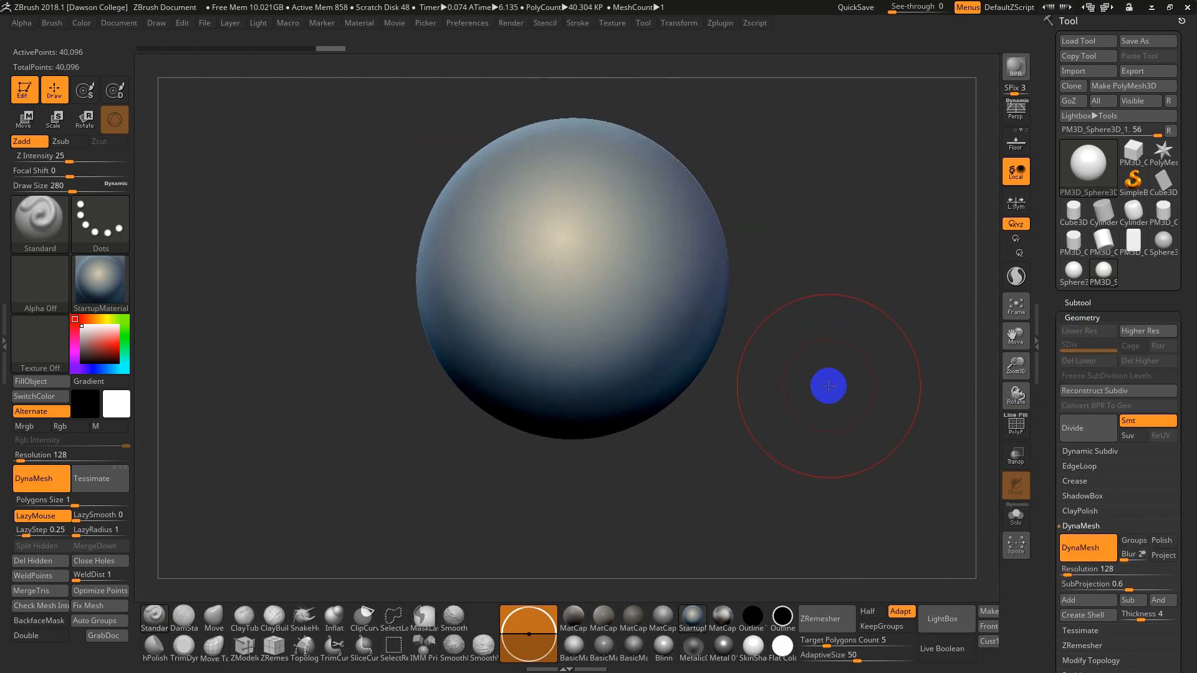
{"action": "key", "text": "shift+f"}
{"action": "key", "text": "shift+f"}
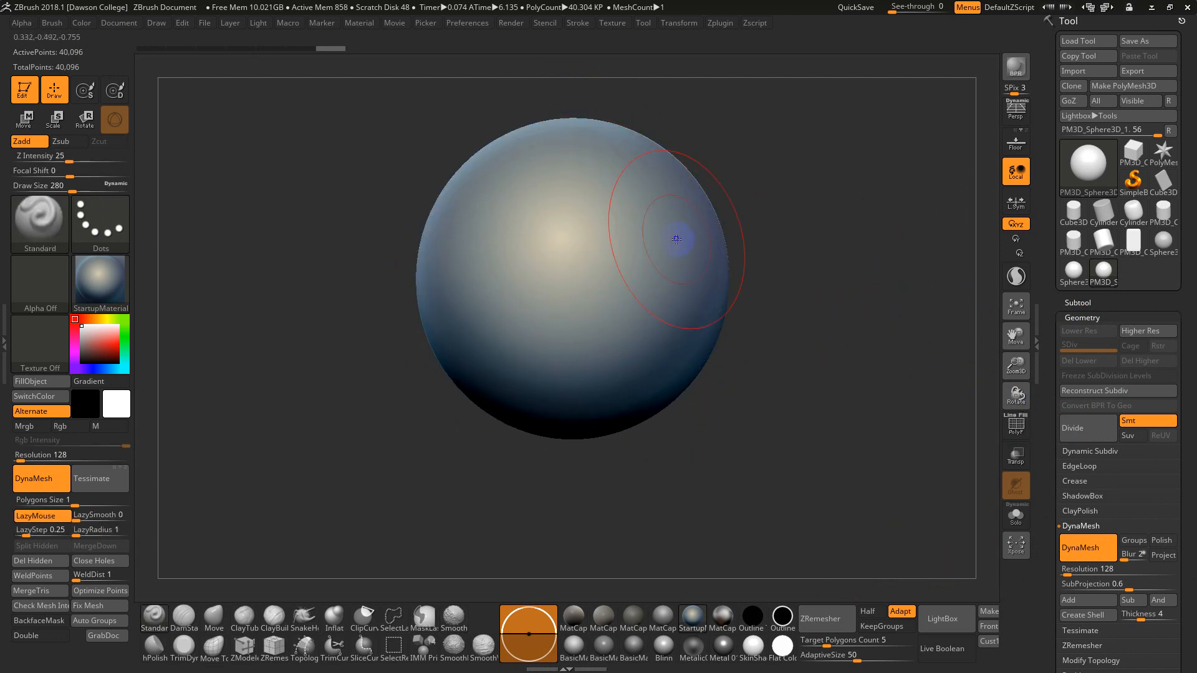
Step: Switch to FastStone Image Viewer to review the Dynamesh stage and mesh conversion notes in the workflow diagram
{"action": "key", "text": "alt+Tab"}
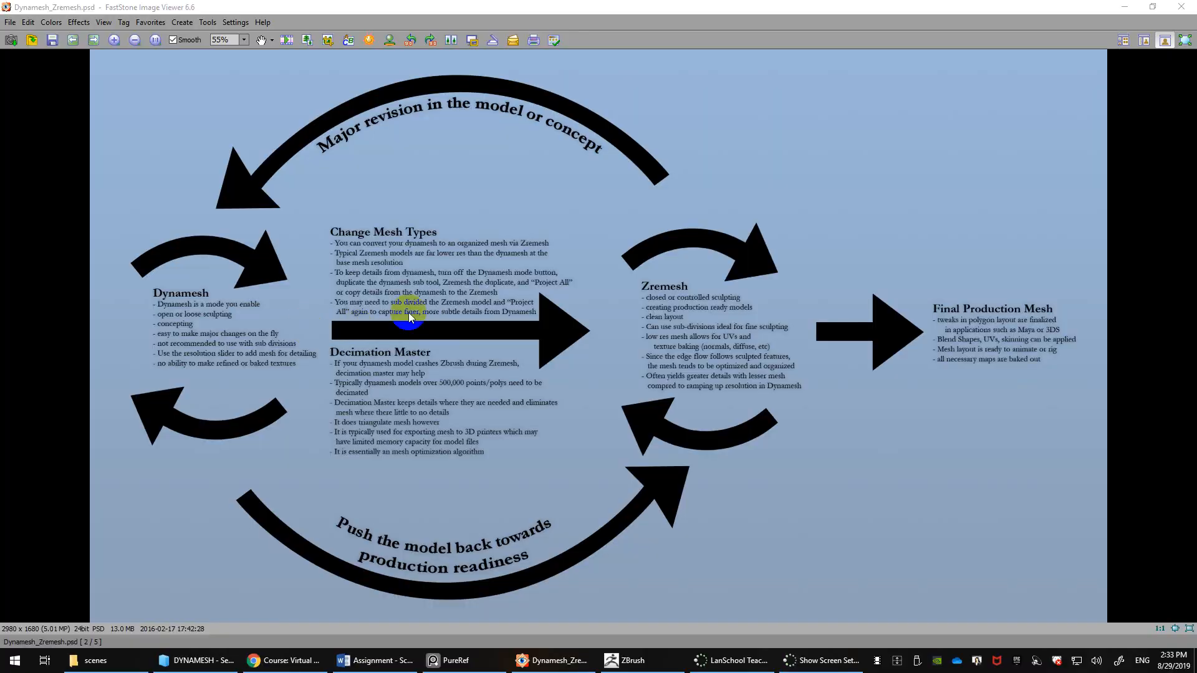
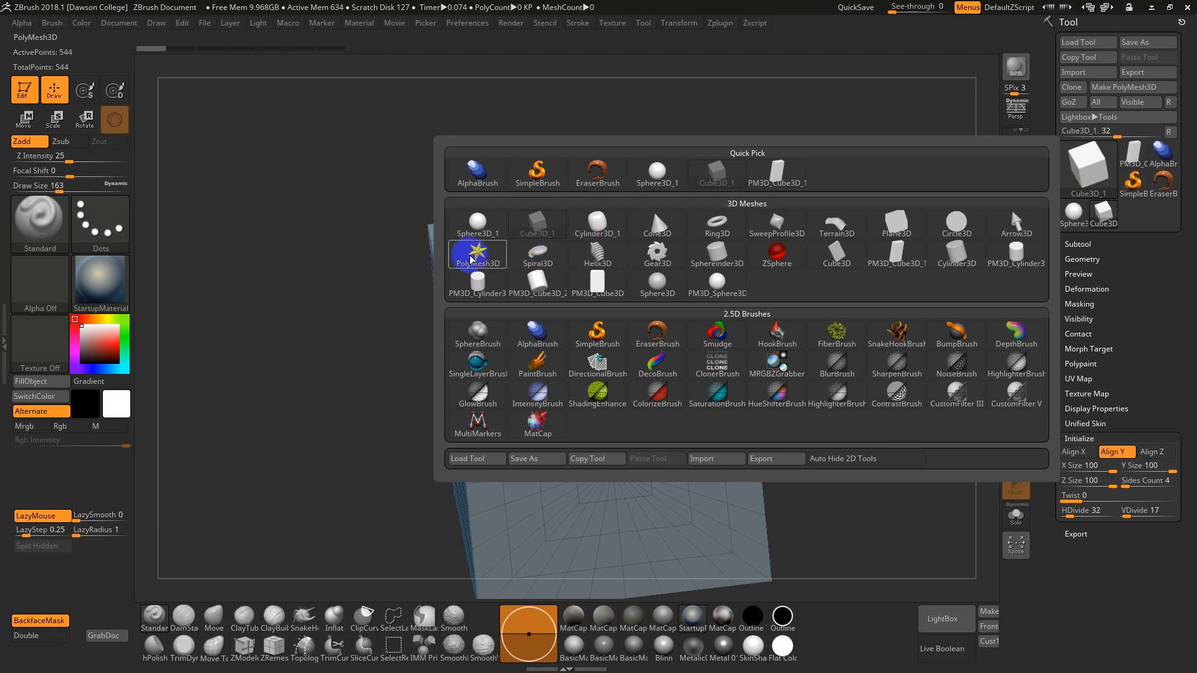
Step: Switch to the PolyMesh3D star and initialize it as a QCube at resolution 2 on all axes
{"action": "left_click", "coordinate": [476, 258]}
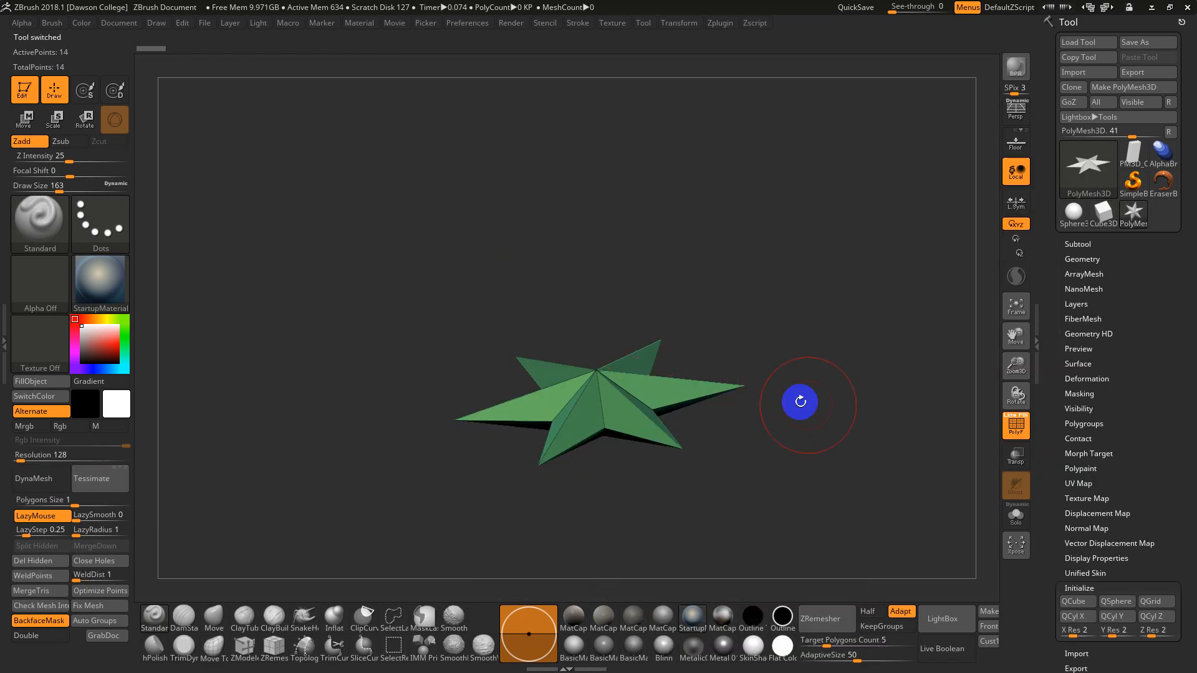
{"action": "left_click_drag", "start_coordinate": [796, 401], "coordinate": [833, 451]}
{"action": "left_click_drag", "start_coordinate": [1047, 582], "coordinate": [1041, 536]}
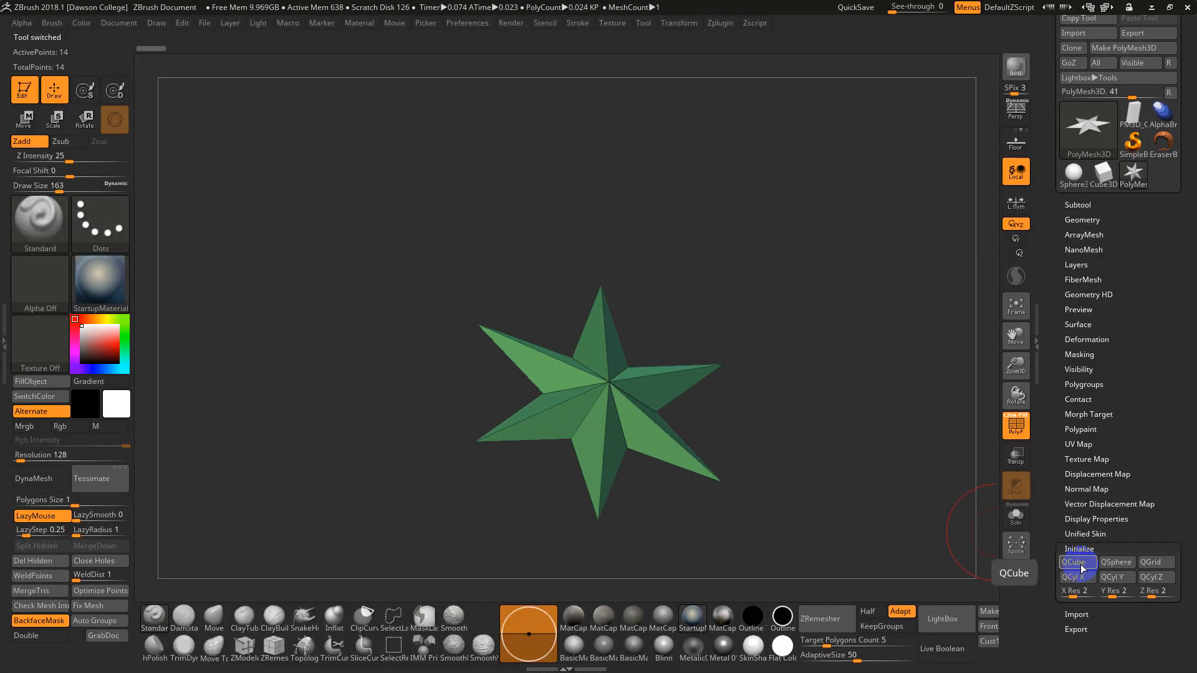
{"action": "left_click", "coordinate": [1074, 562]}
{"action": "left_click_drag", "start_coordinate": [757, 388], "coordinate": [773, 465]}
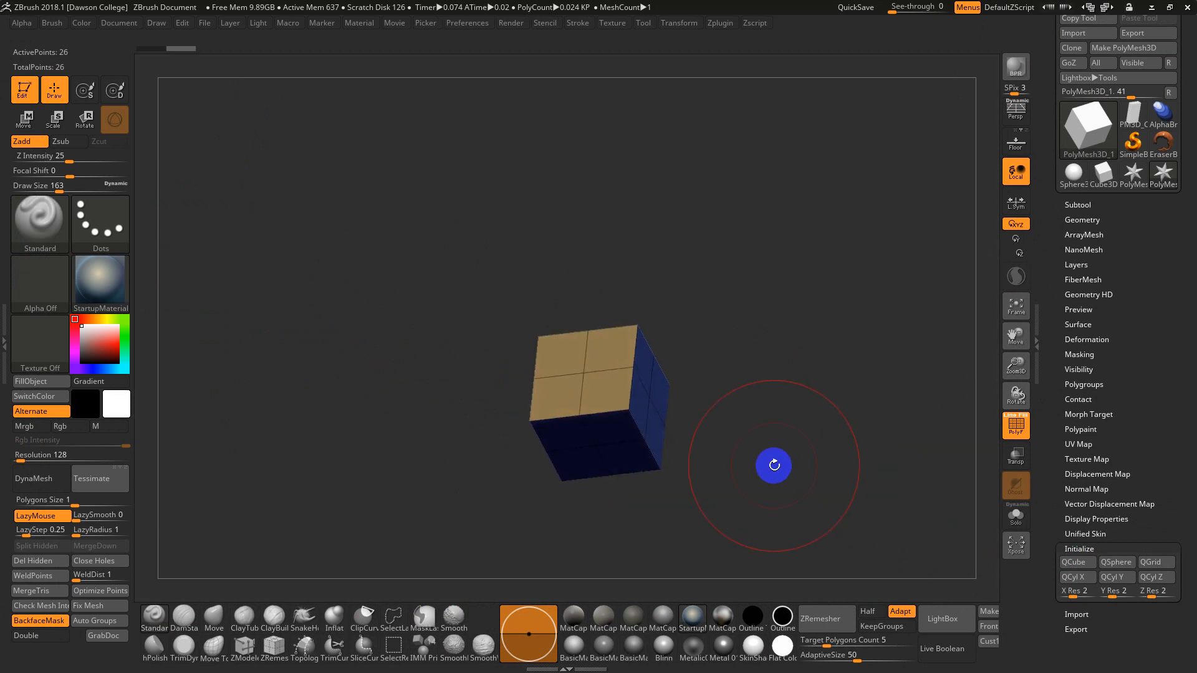
Step: Initialize the mesh as a QSphere at resolution 2, then regenerate it at resolution 6 on all axes
{"action": "left_click", "coordinate": [1116, 562]}
{"action": "right_click_drag", "start_coordinate": [781, 419], "coordinate": [784, 442], "text": "ctrl"}
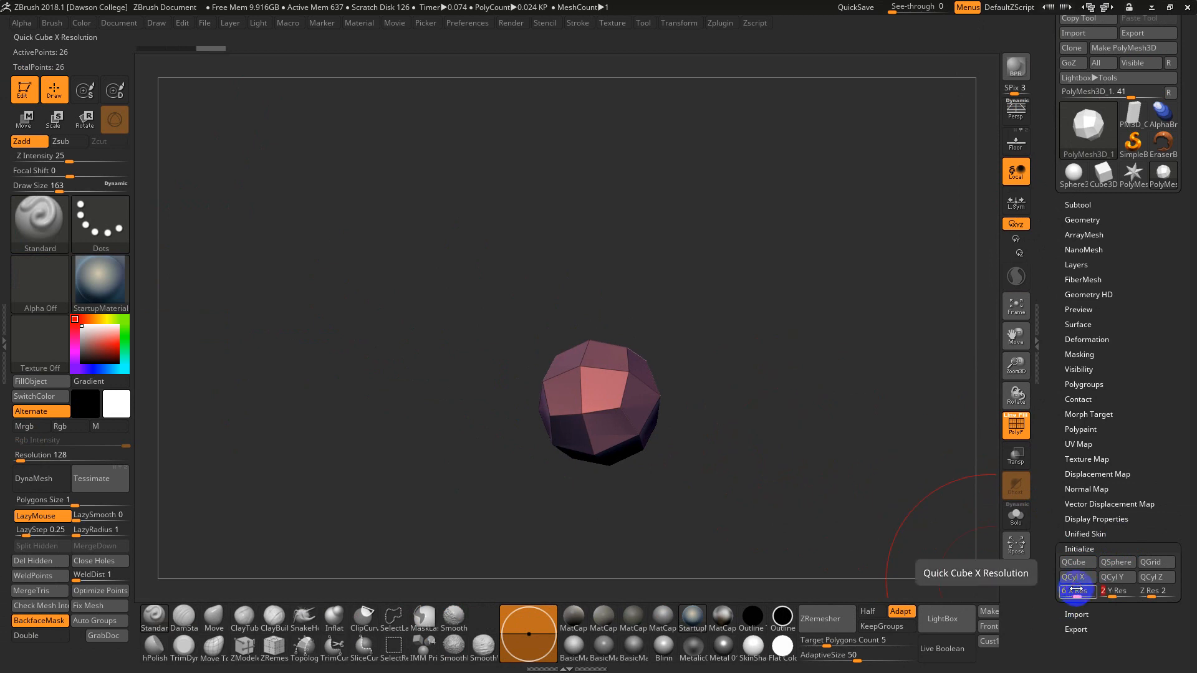
{"action": "left_click", "coordinate": [1116, 565]}
{"action": "mouse_move", "coordinate": [761, 383]}
{"action": "right_mouse_down", "text": "ctrl"}
{"action": "mouse_move", "coordinate": [801, 468]}
{"action": "mouse_move", "coordinate": [824, 431]}
{"action": "right_mouse_up", "text": "ctrl"}
{"action": "key", "text": "s"}
{"action": "left_click_drag", "start_coordinate": [791, 390], "coordinate": [768, 390]}
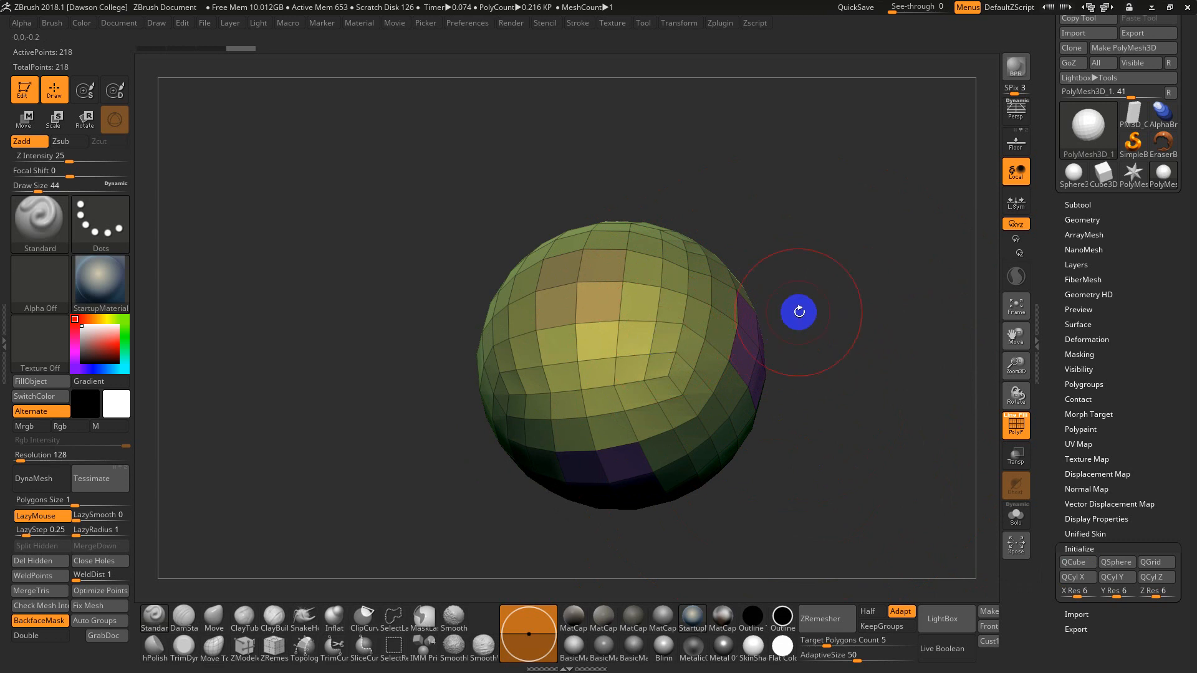
Step: Examine the QSphere's quad topology by isolating one polygroup, growing the visible area, and showing the whole mesh again
{"action": "left_click", "coordinate": [576, 277], "text": "ctrl+shift"}
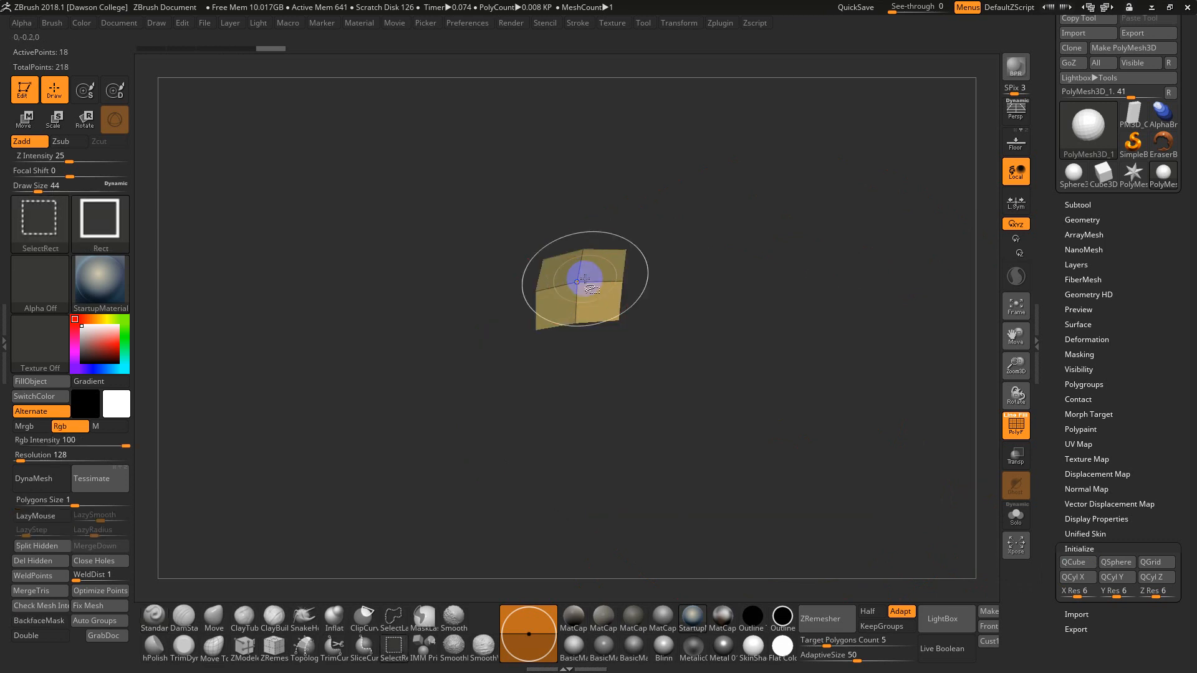
{"action": "key", "text": "ctrl+shift+x"}
{"action": "key", "text": "ctrl+shift+x"}
{"action": "key", "text": "ctrl+shift+x"}
{"action": "key", "text": "ctrl+shift+x"}
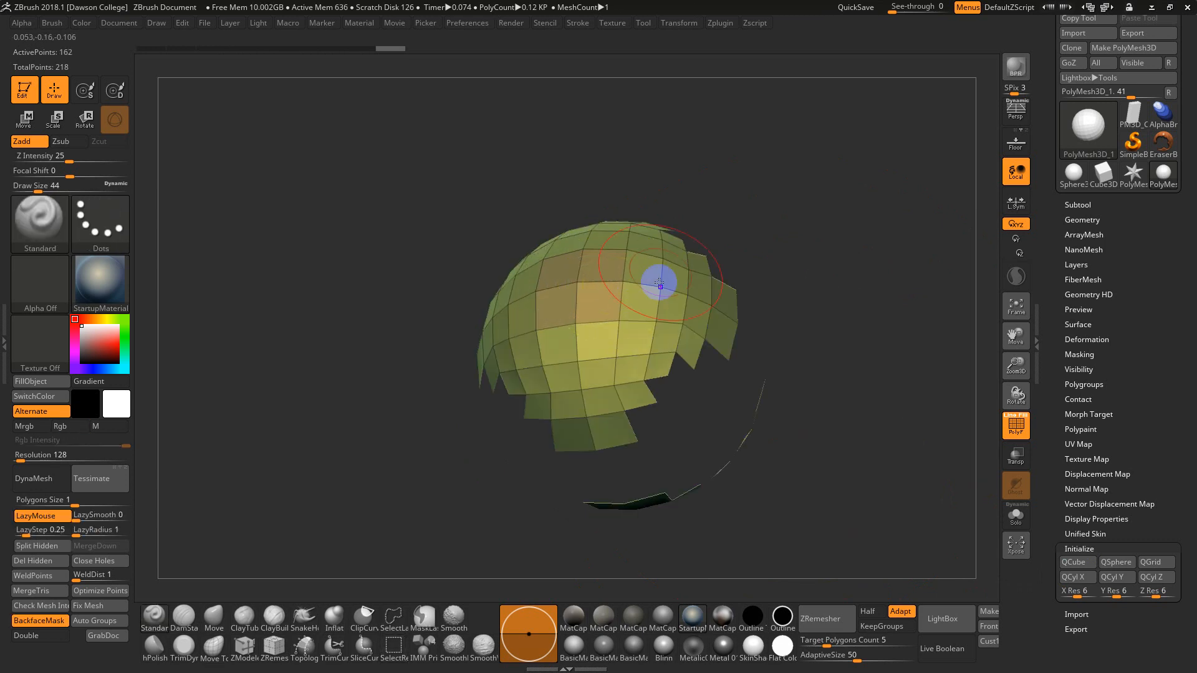
{"action": "mouse_move", "coordinate": [657, 278]}
{"action": "left_mouse_down"}
{"action": "mouse_move", "coordinate": [871, 249]}
{"action": "mouse_move", "coordinate": [716, 343]}
{"action": "left_mouse_up"}
{"action": "left_click", "coordinate": [773, 399], "text": "ctrl+shift"}
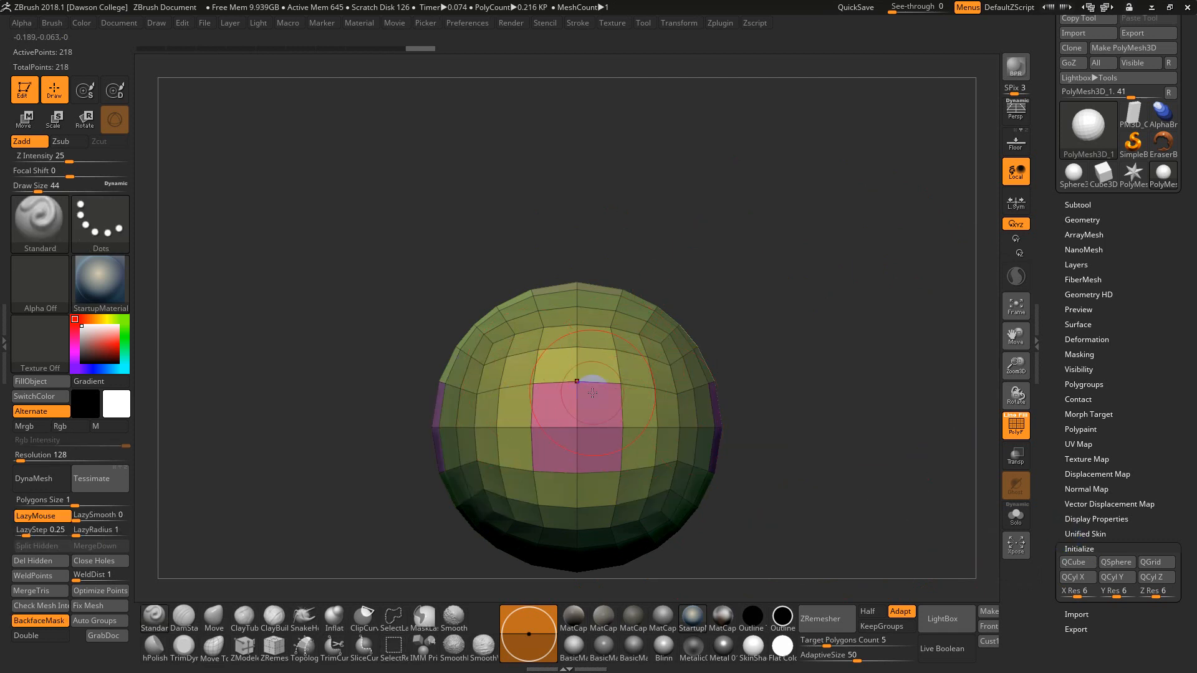
{"action": "left_click_drag", "start_coordinate": [845, 422], "coordinate": [823, 470]}
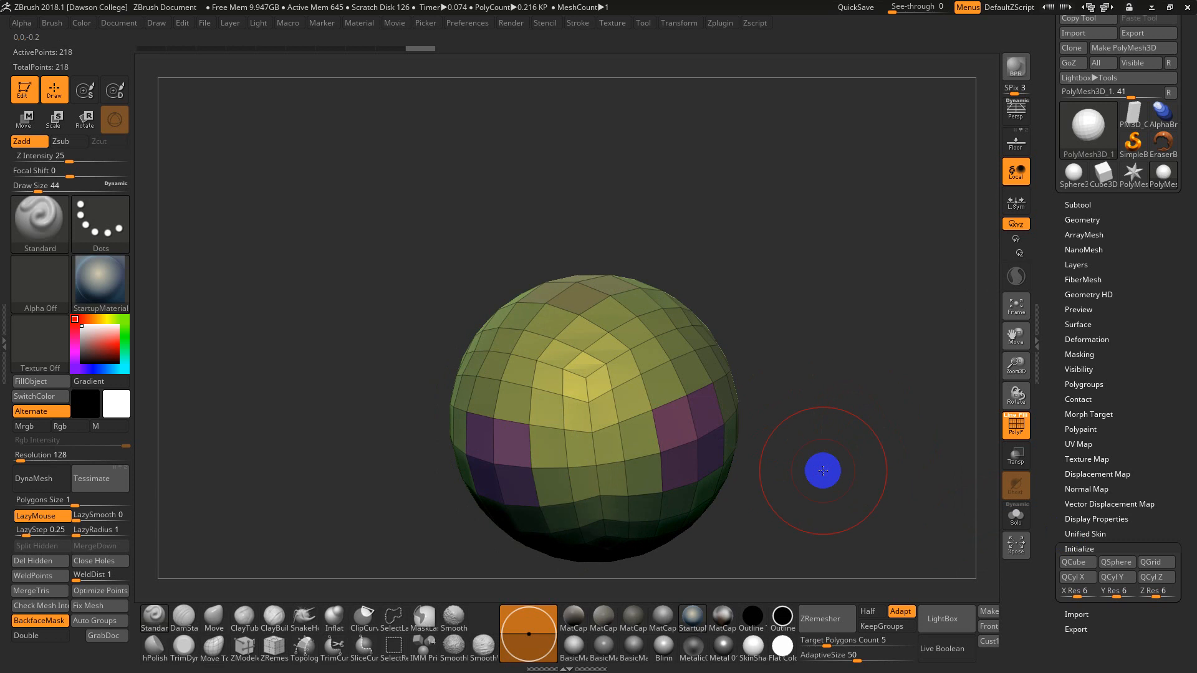
{"action": "mouse_move", "coordinate": [836, 430]}
{"action": "left_mouse_down"}
{"action": "mouse_move", "coordinate": [830, 419]}
{"action": "mouse_move", "coordinate": [838, 441]}
{"action": "left_mouse_up"}
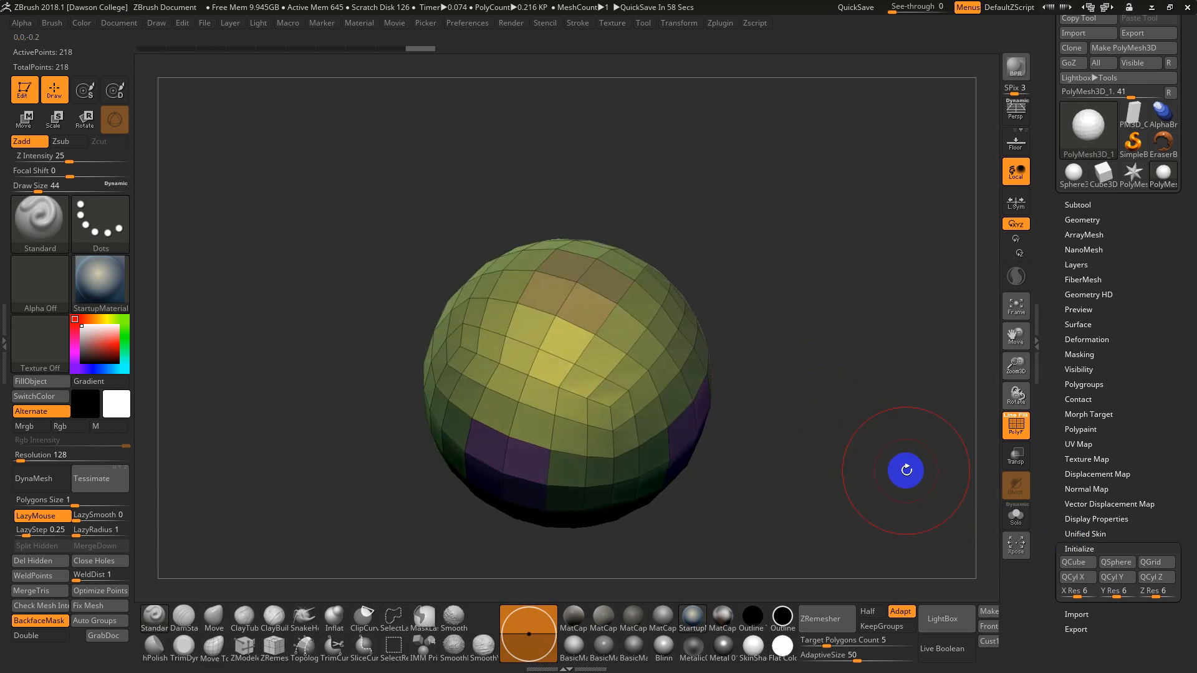
Step: Reinitialize the mesh as a QCube at resolution 6, then again at resolution 2 on all axes
{"action": "left_click", "coordinate": [1071, 563]}
{"action": "left_click_drag", "start_coordinate": [873, 471], "coordinate": [759, 448]}
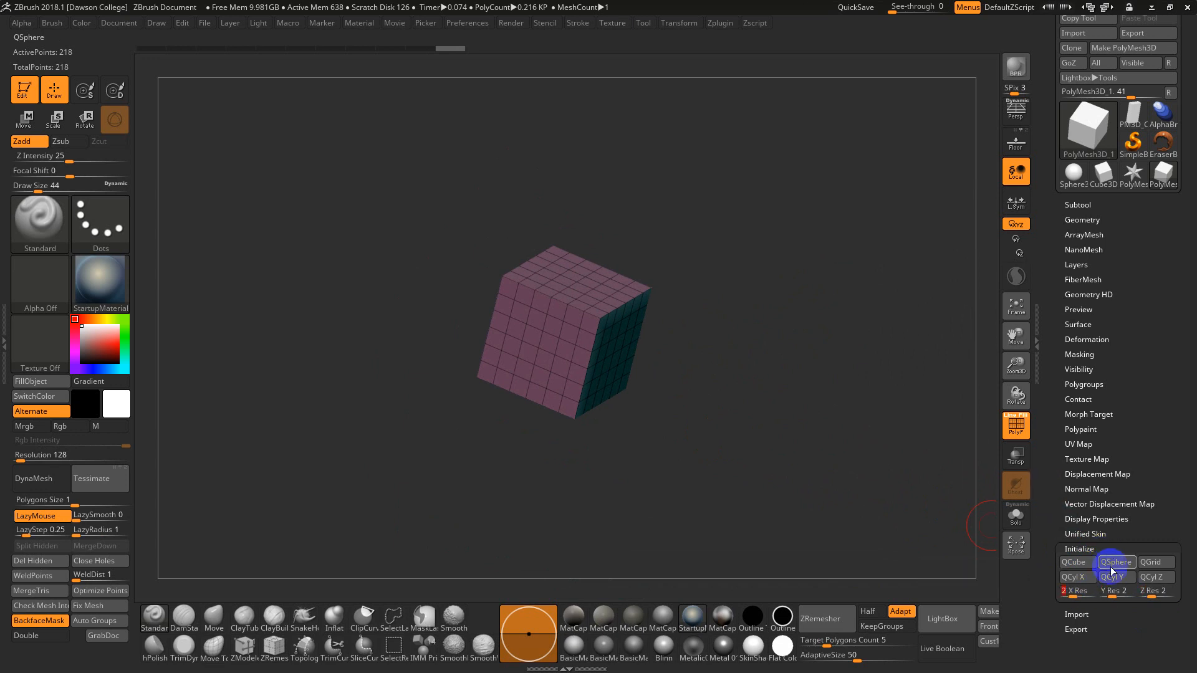
{"action": "left_click", "coordinate": [1076, 563]}
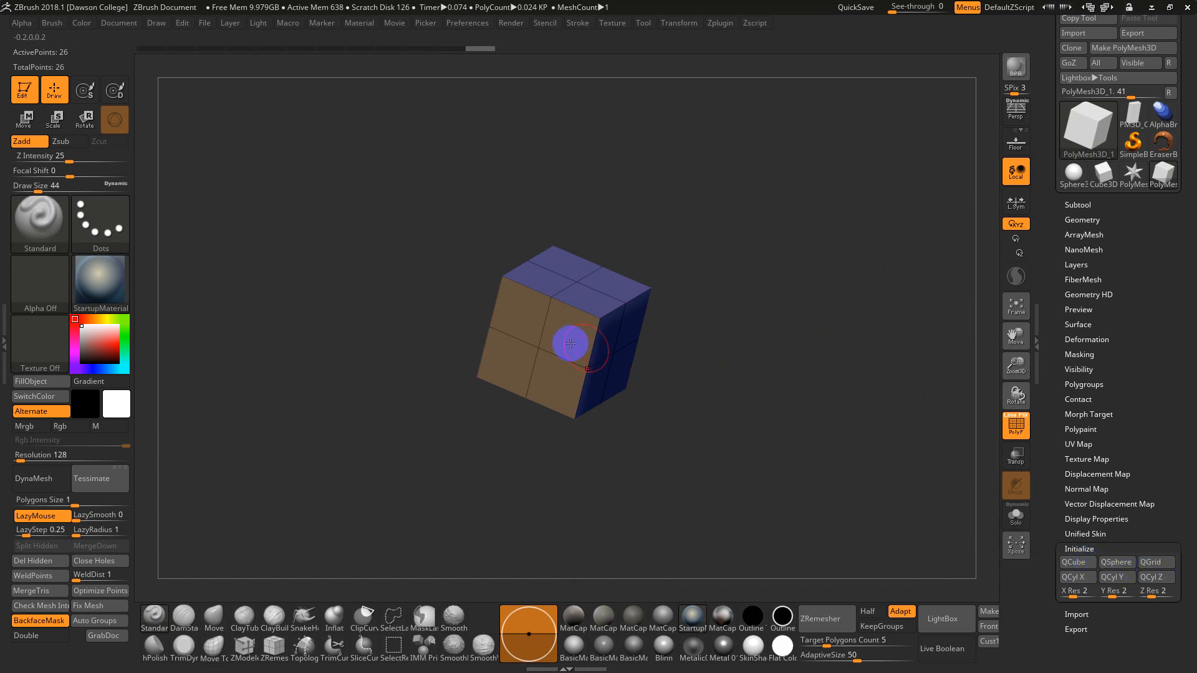
{"action": "mouse_move", "coordinate": [659, 368]}
{"action": "left_mouse_down"}
{"action": "mouse_move", "coordinate": [686, 405]}
{"action": "mouse_move", "coordinate": [739, 401]}
{"action": "mouse_move", "coordinate": [759, 417]}
{"action": "left_mouse_up"}
{"action": "key", "text": "r"}
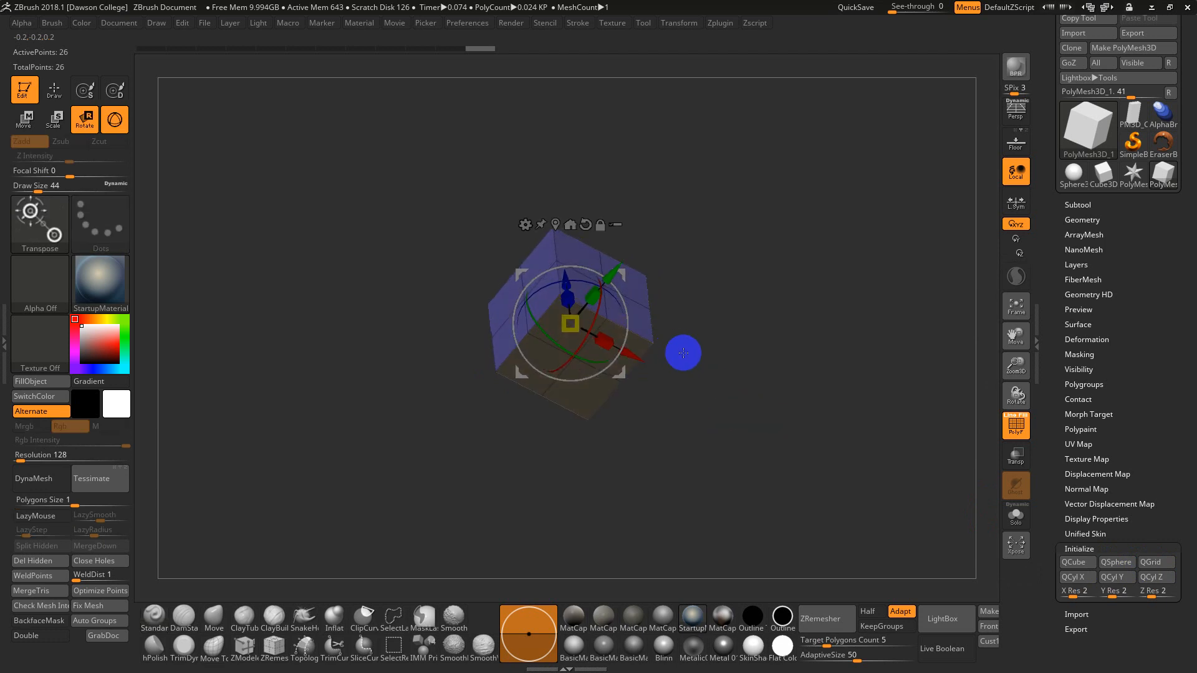
{"action": "key", "text": "q"}
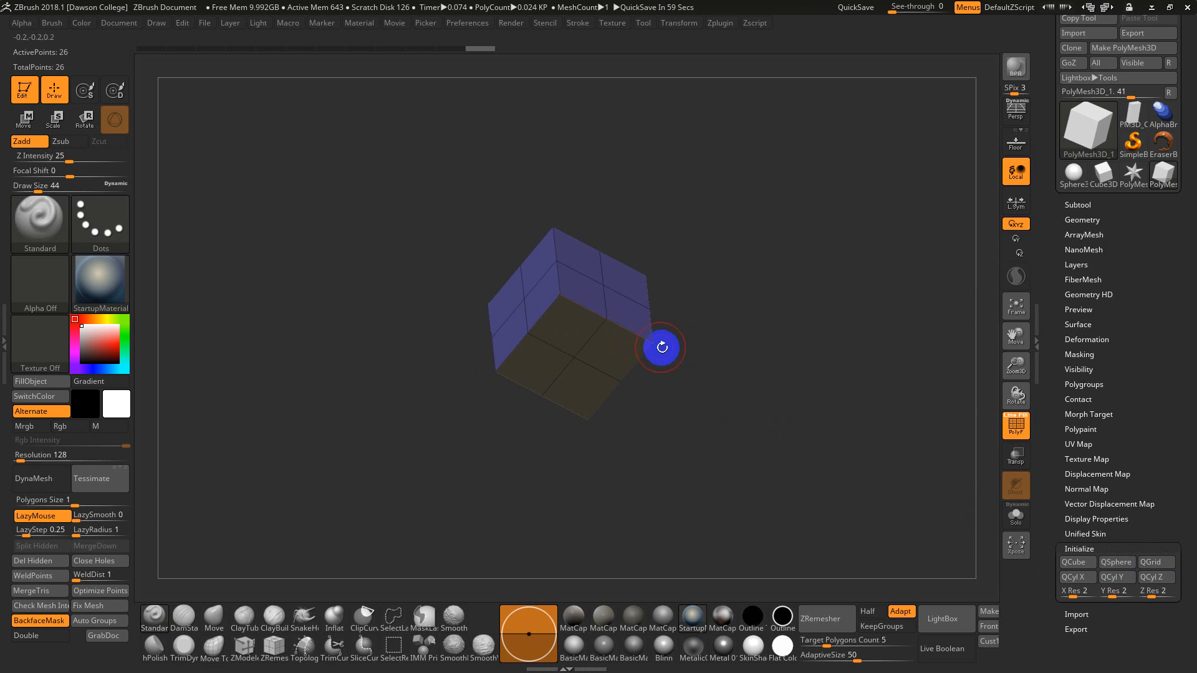
{"action": "left_click_drag", "start_coordinate": [662, 347], "coordinate": [671, 403], "text": "shift"}
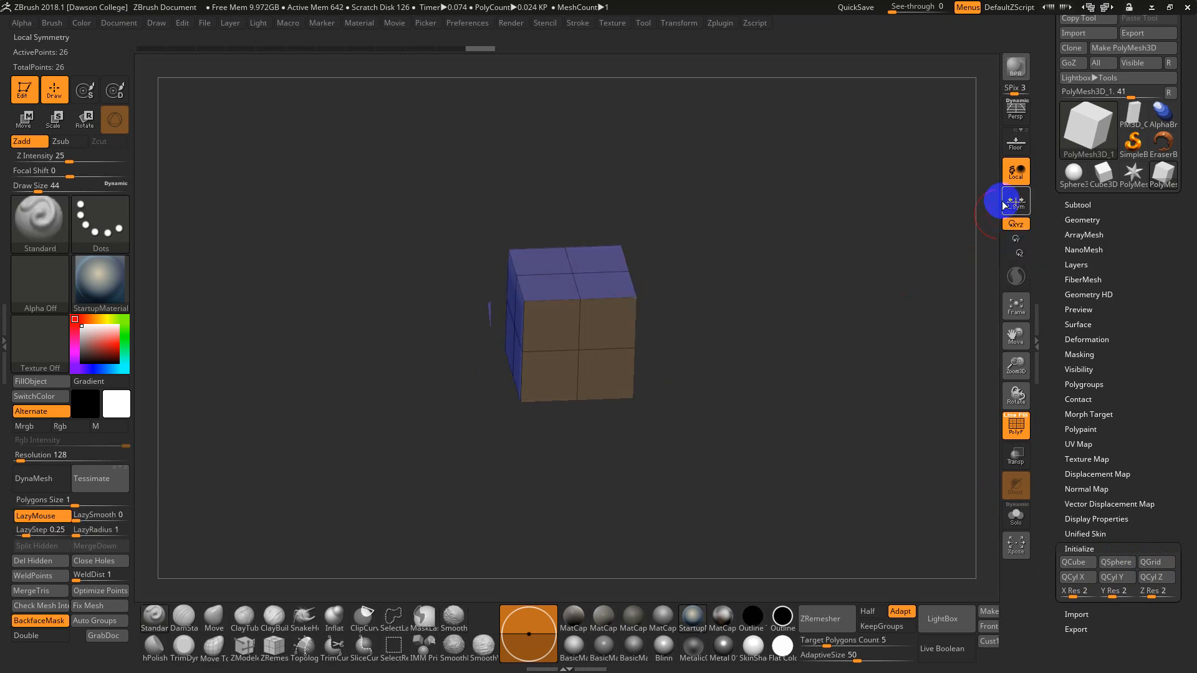
Step: Show the floor grid and scale the cube non-uniformly with the gizmo into a thin, tall rectangular slab
{"action": "left_click", "coordinate": [1015, 141]}
{"action": "left_click_drag", "start_coordinate": [748, 301], "coordinate": [707, 390]}
{"action": "key", "text": "r"}
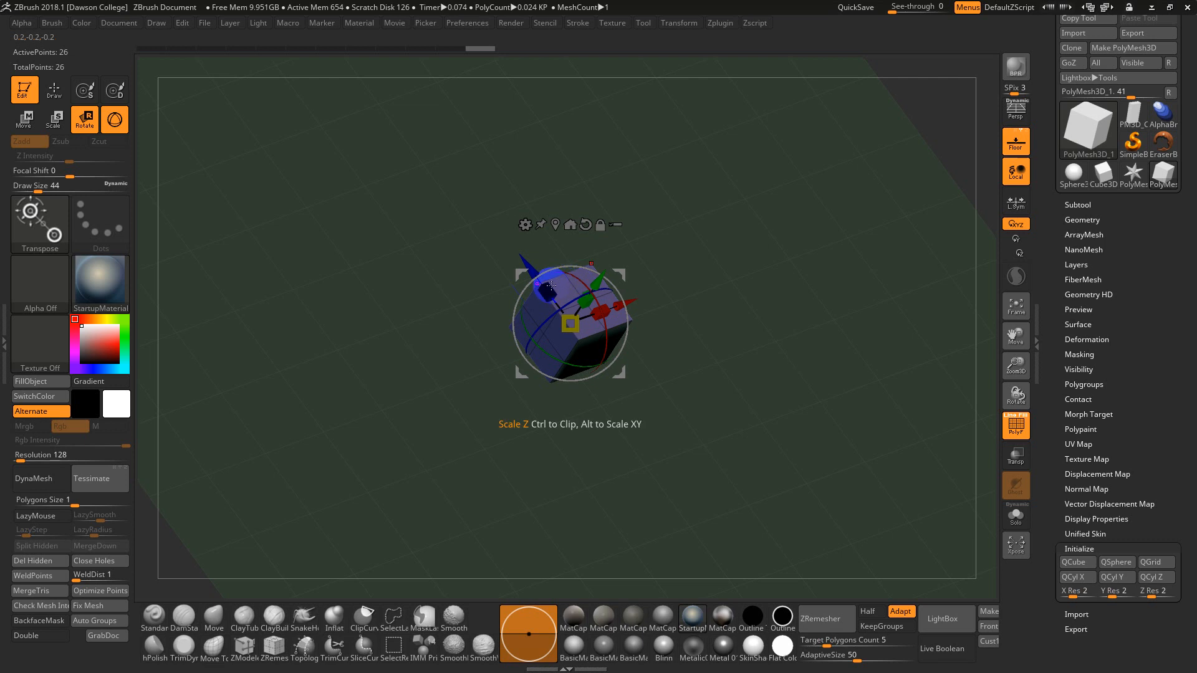
{"action": "left_click_drag", "start_coordinate": [550, 285], "coordinate": [673, 302]}
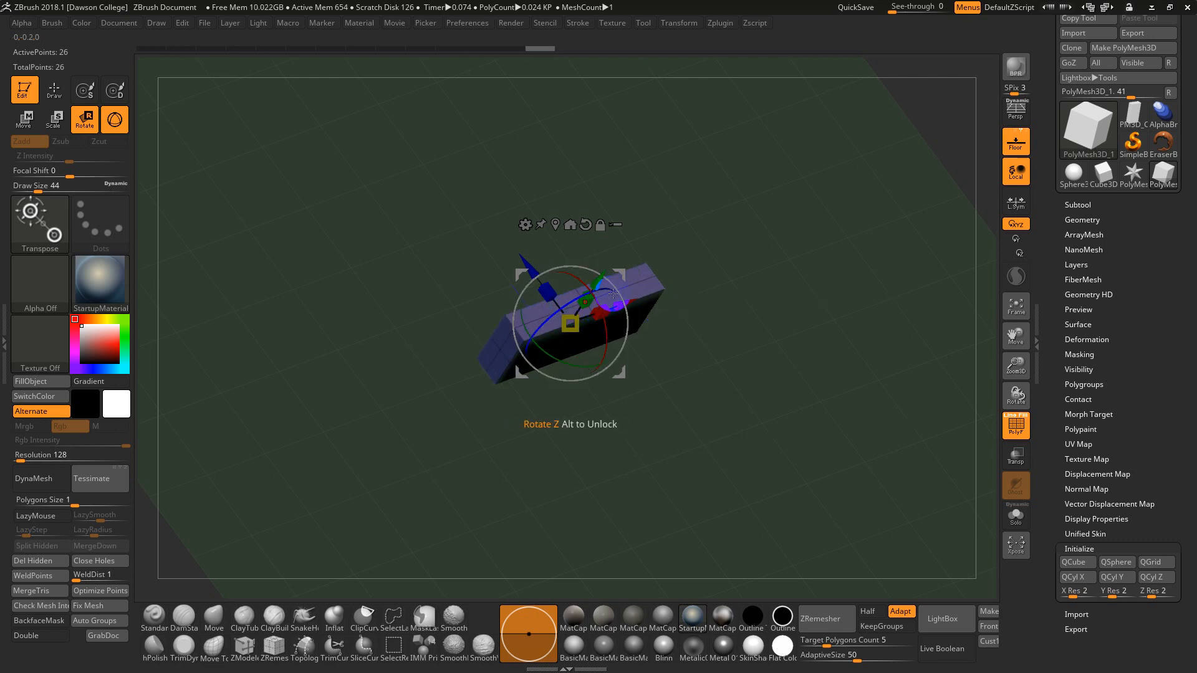
{"action": "left_click_drag", "start_coordinate": [551, 290], "coordinate": [499, 226]}
{"action": "left_click_drag", "start_coordinate": [770, 370], "coordinate": [750, 286]}
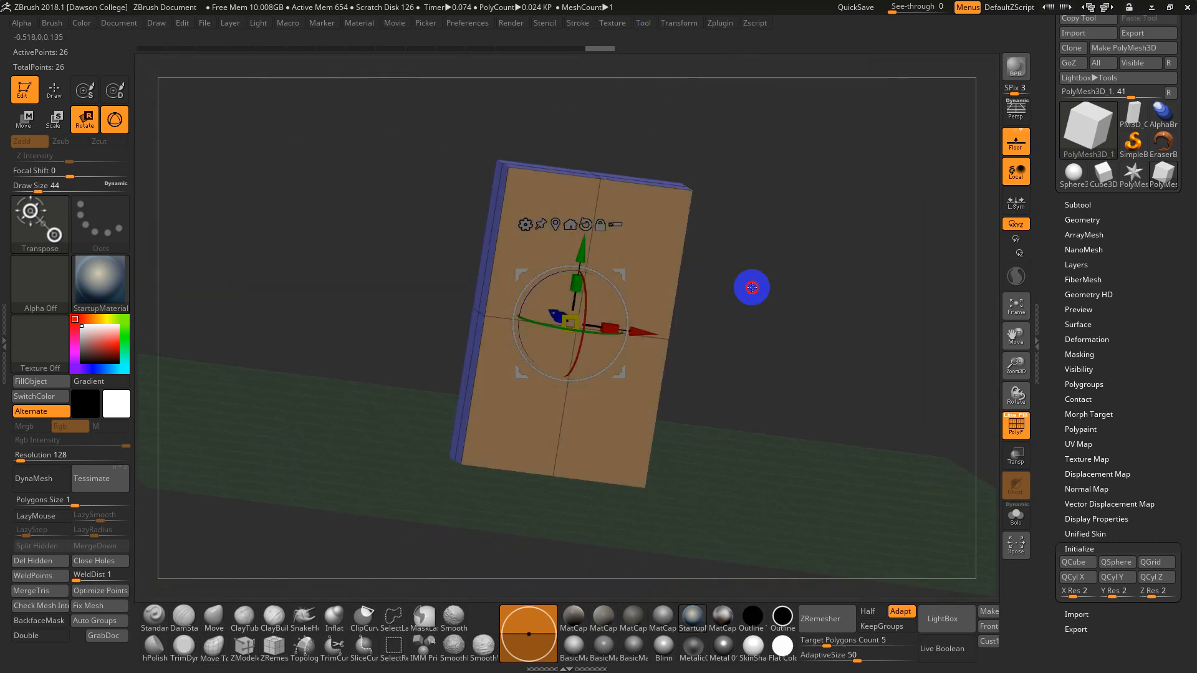
Step: Turn on perspective in Draw mode and remesh the slab with DynaMesh at resolution 128
{"action": "left_click", "coordinate": [1028, 111]}
{"action": "mouse_move", "coordinate": [840, 205]}
{"action": "left_mouse_down"}
{"action": "mouse_move", "coordinate": [791, 310]}
{"action": "mouse_move", "coordinate": [751, 339]}
{"action": "mouse_move", "coordinate": [727, 318]}
{"action": "mouse_move", "coordinate": [772, 373]}
{"action": "left_mouse_up"}
{"action": "key", "text": "w"}
{"action": "key", "text": "q"}
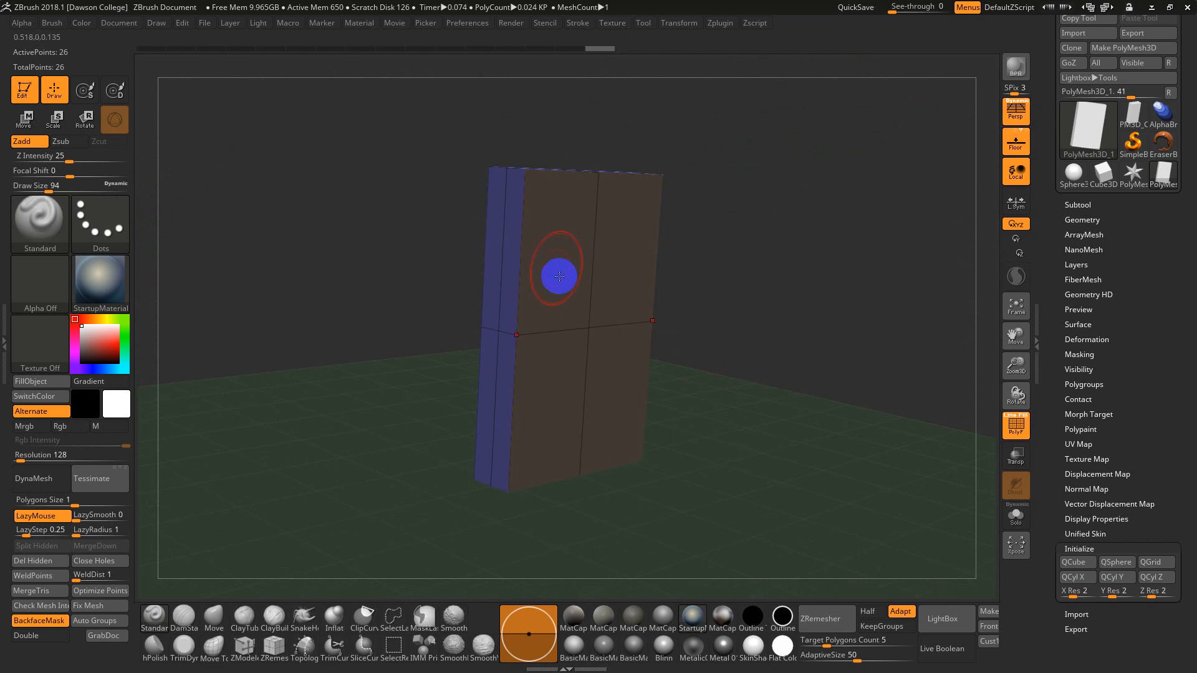
{"action": "left_click_drag", "start_coordinate": [867, 315], "coordinate": [889, 374]}
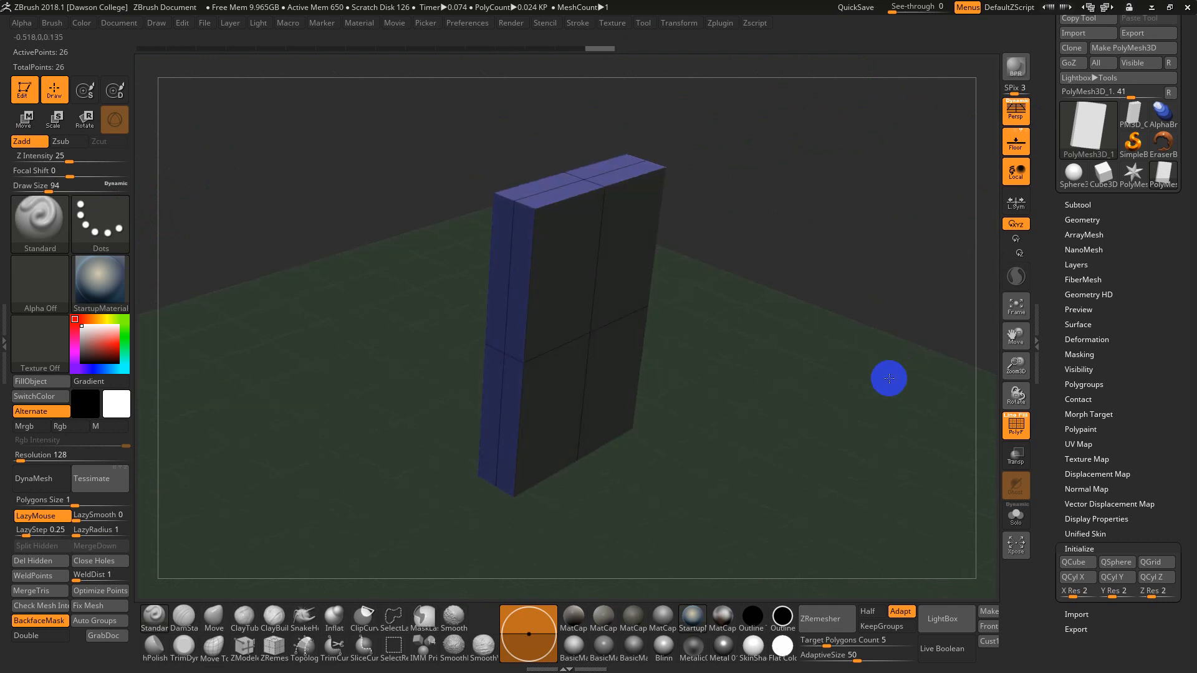
{"action": "left_click", "coordinate": [1083, 219]}
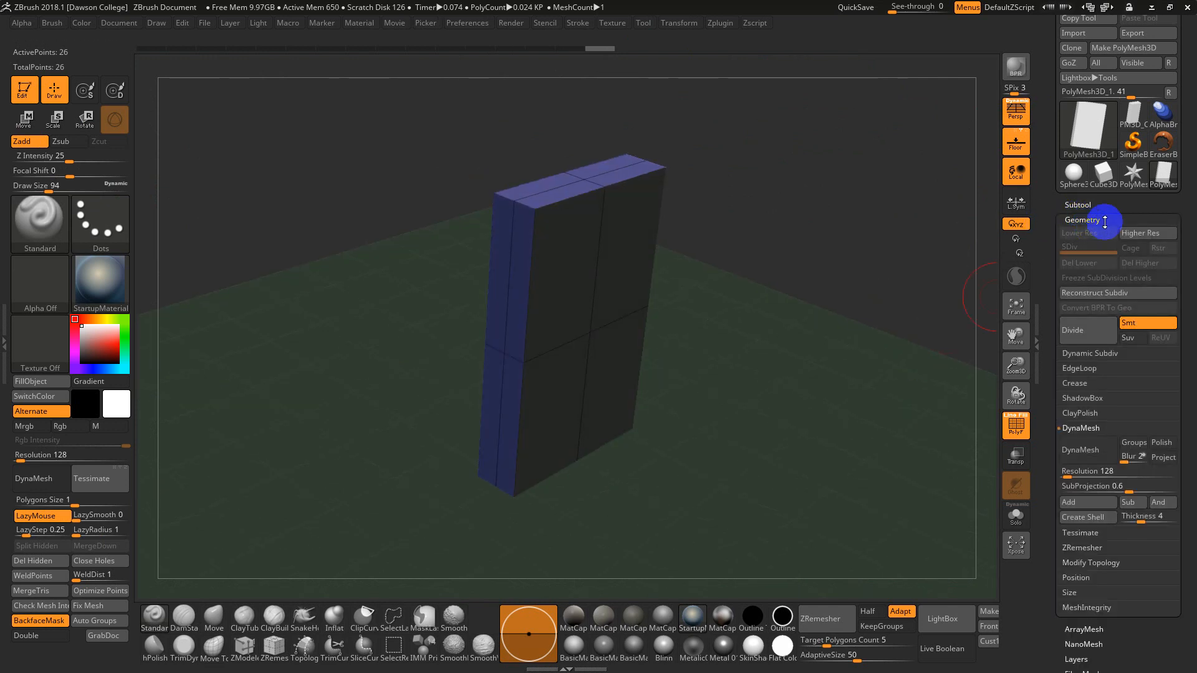
{"action": "left_click", "coordinate": [1084, 455]}
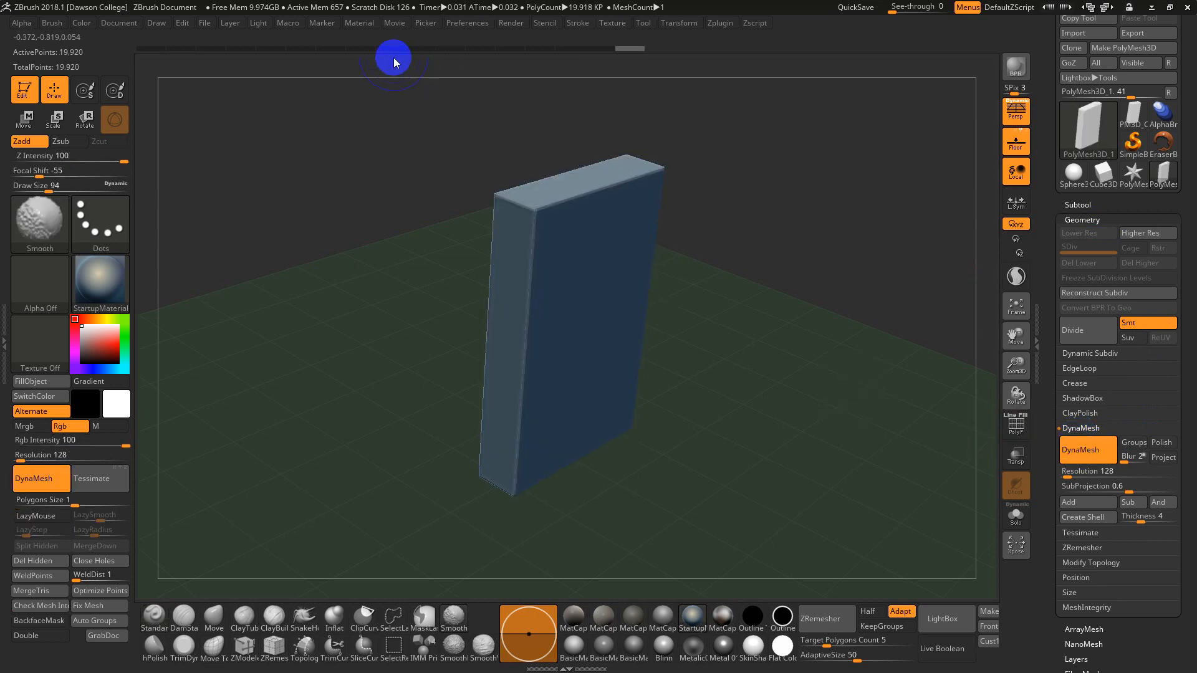
Step: Restore the standard user interface layout from the preferences configuration
{"action": "left_click", "coordinate": [467, 23]}
{"action": "left_click", "coordinate": [476, 69]}
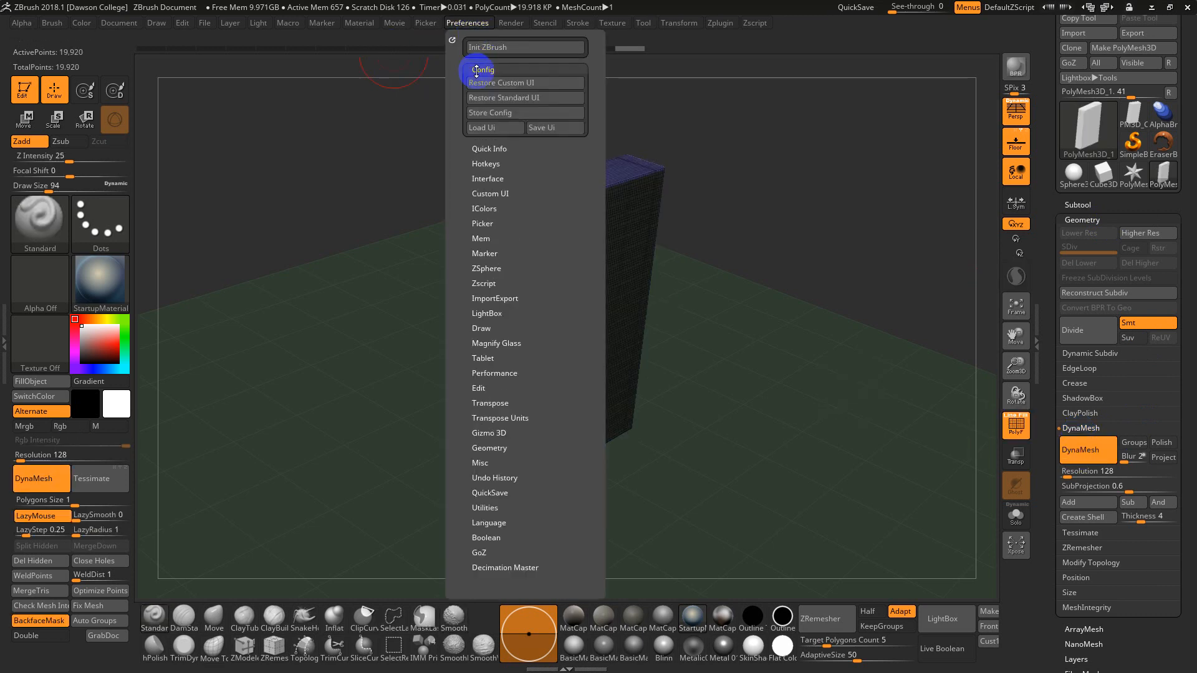
{"action": "left_click", "coordinate": [506, 102]}
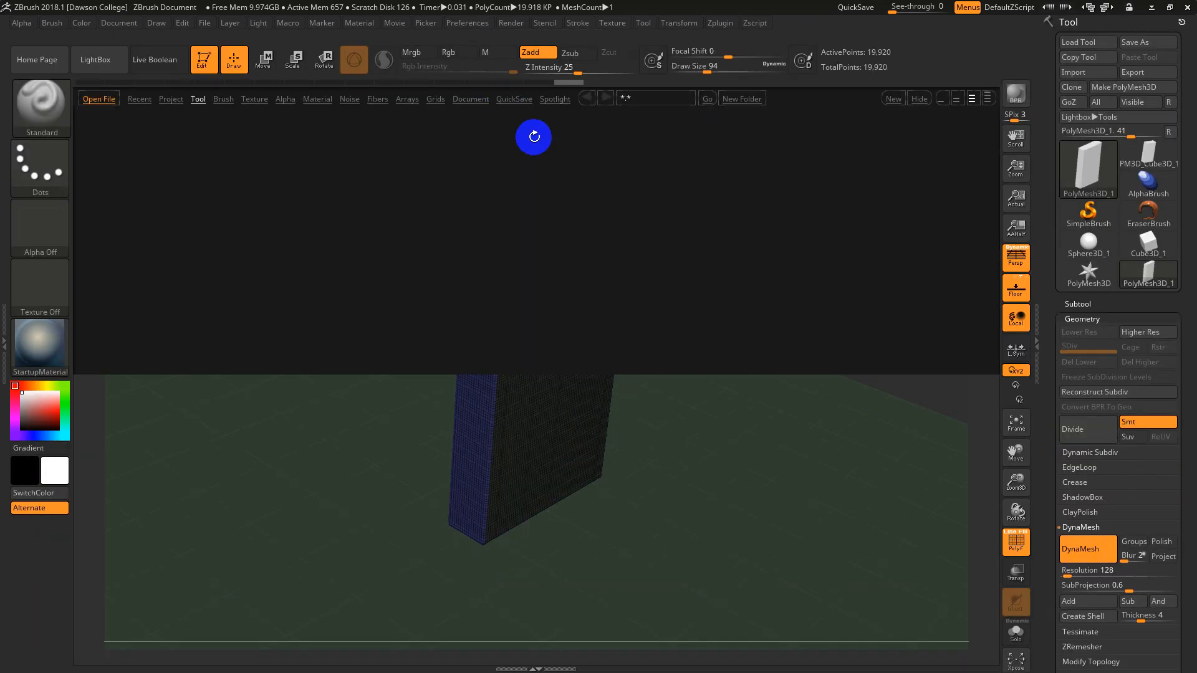
Step: Toggle the polyframe to examine the slab's DynaMesh topology and leave it hidden
{"action": "left_click_drag", "start_coordinate": [715, 273], "coordinate": [756, 326]}
{"action": "key", "text": "shift+f"}
{"action": "key", "text": "shift+f"}
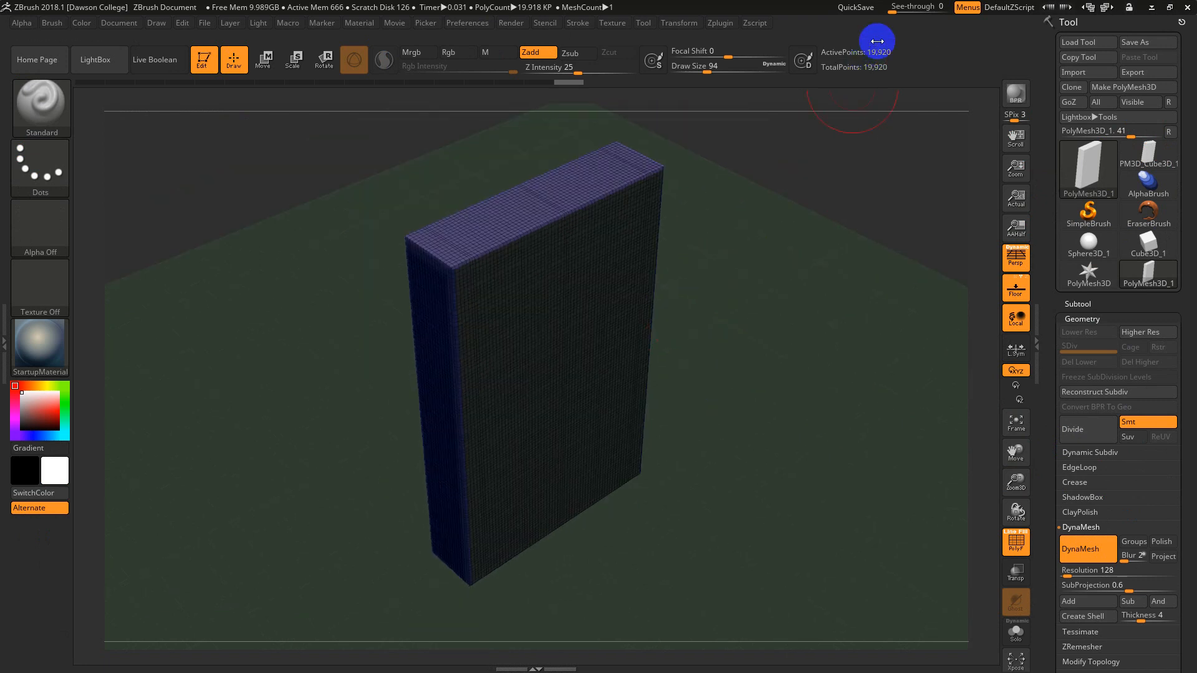
{"action": "key", "text": "shift+f"}
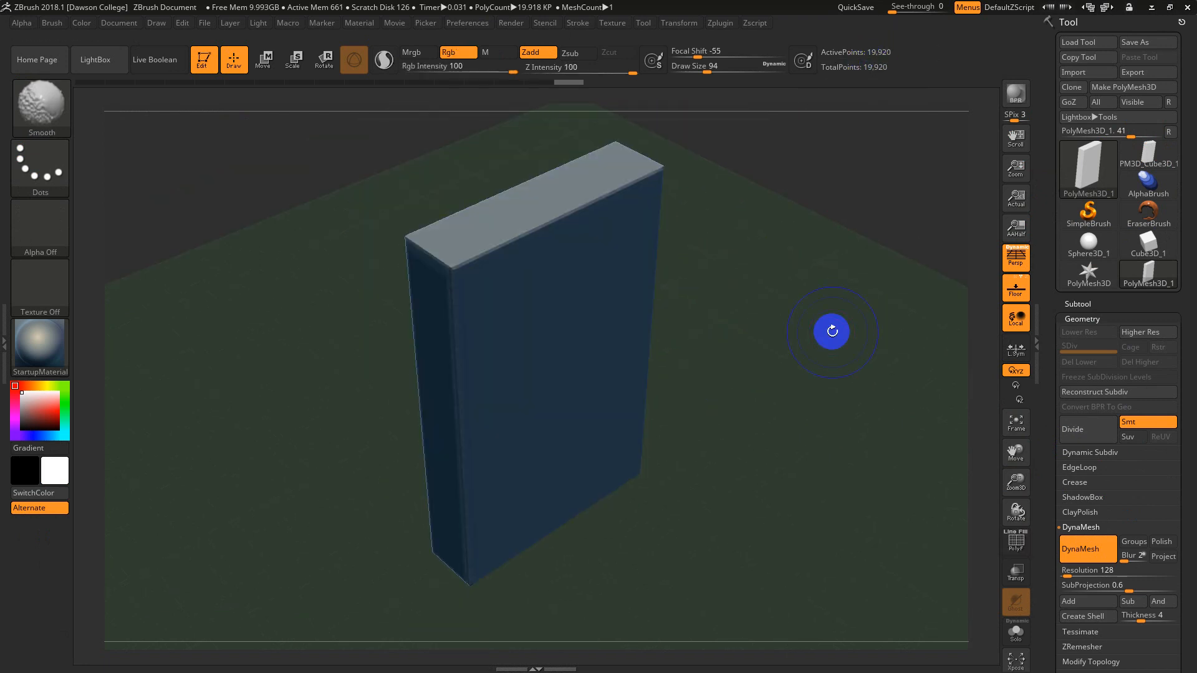
{"action": "left_click_drag", "start_coordinate": [718, 289], "coordinate": [713, 282], "text": "alt"}
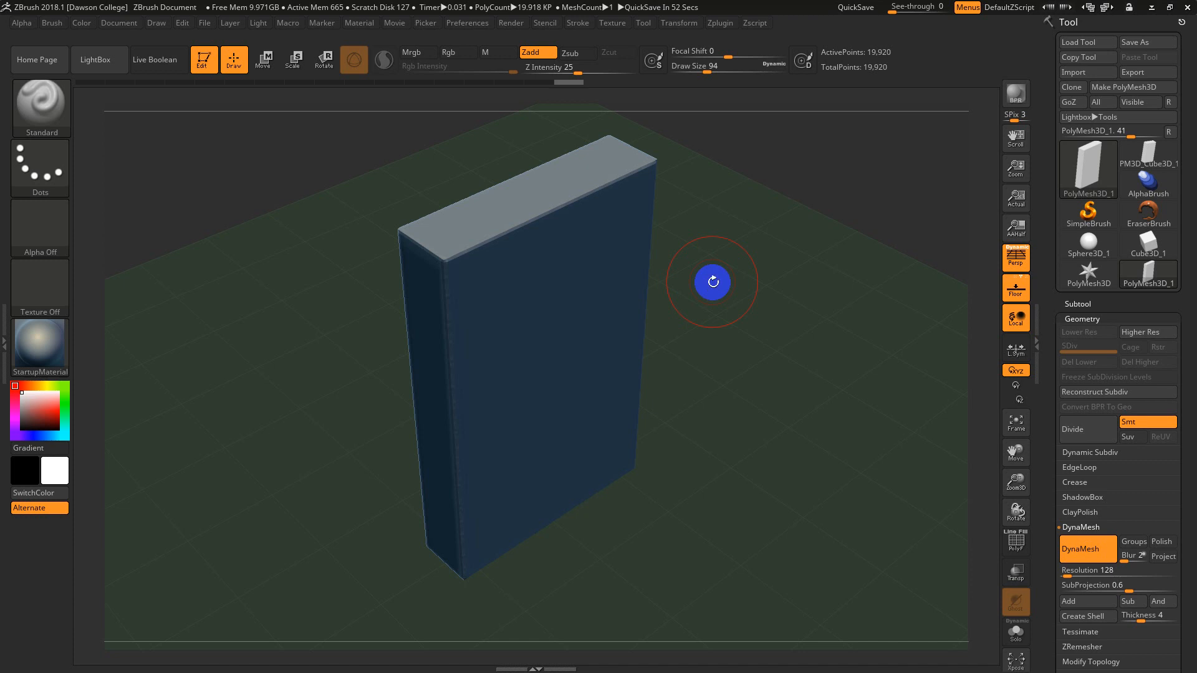
Step: Choose the TrimDynamic brush, set its draw size to 39, and try it on the slab's long top edge
{"action": "key", "text": "b"}
{"action": "key", "text": "t"}
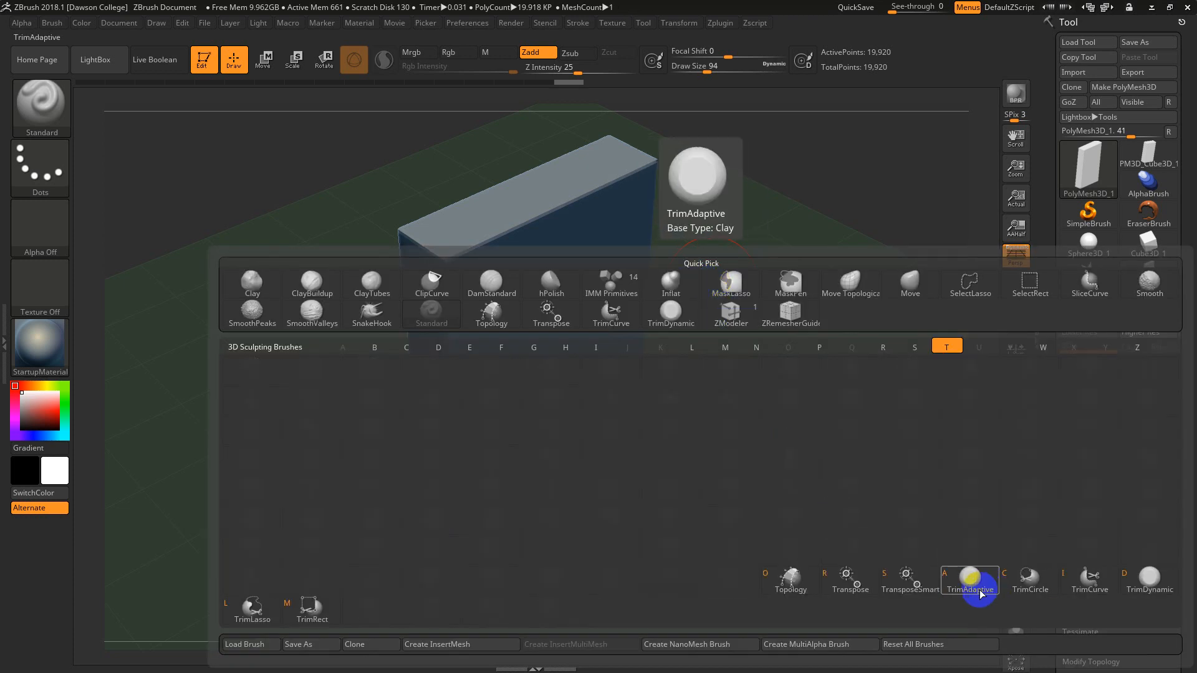
{"action": "left_click", "coordinate": [1155, 584]}
{"action": "left_click_drag", "start_coordinate": [810, 430], "coordinate": [789, 374]}
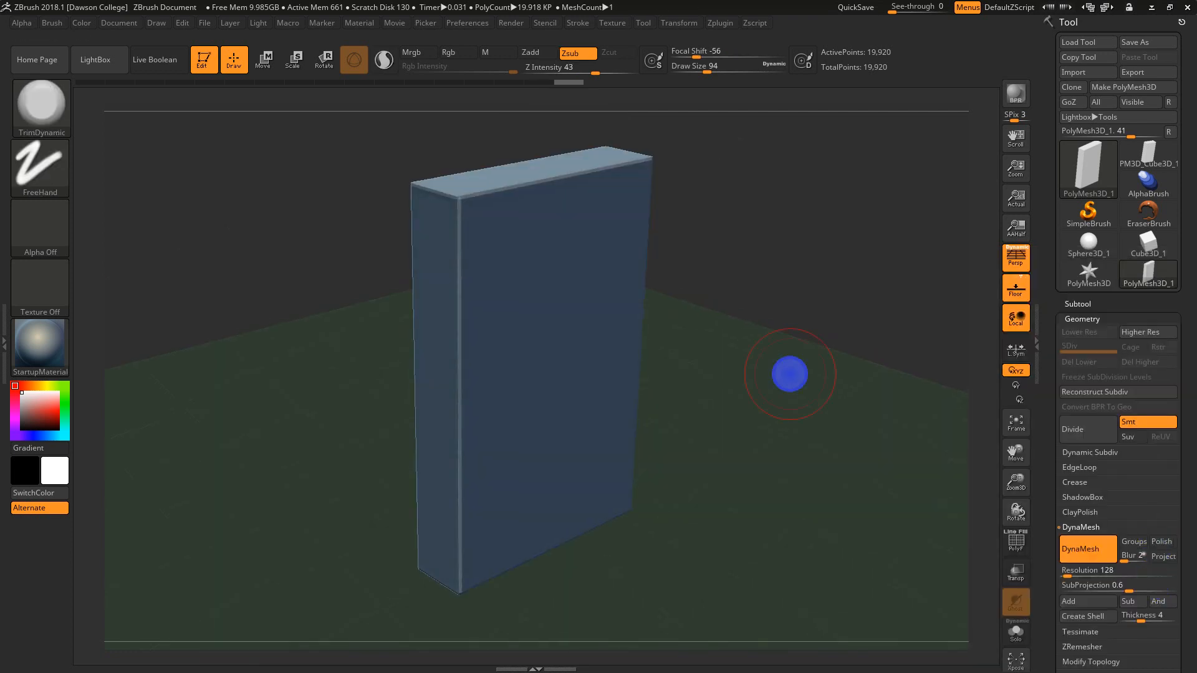
{"action": "mouse_move", "coordinate": [717, 273]}
{"action": "left_mouse_down", "text": "alt"}
{"action": "mouse_move", "coordinate": [718, 330]}
{"action": "mouse_move", "coordinate": [768, 349]}
{"action": "left_mouse_up", "text": "alt"}
{"action": "left_click_drag", "start_coordinate": [767, 339], "coordinate": [769, 355]}
{"action": "key", "text": "s"}
{"action": "left_click_drag", "start_coordinate": [694, 284], "coordinate": [682, 295]}
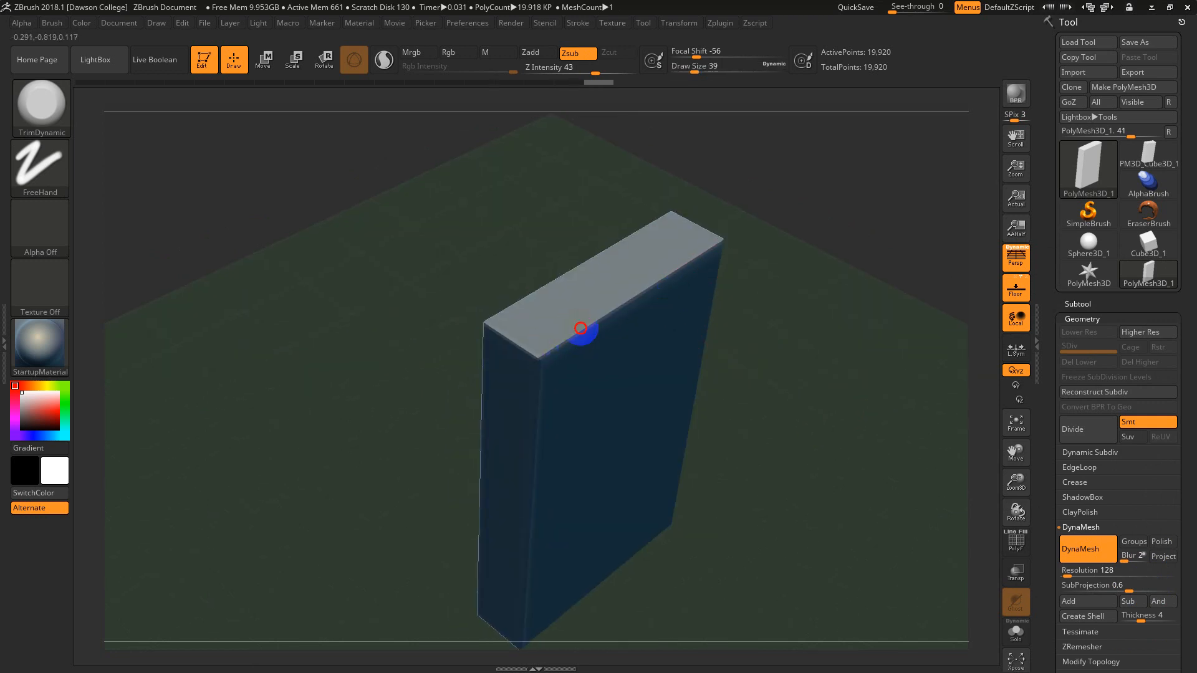
{"action": "left_click", "coordinate": [595, 317]}
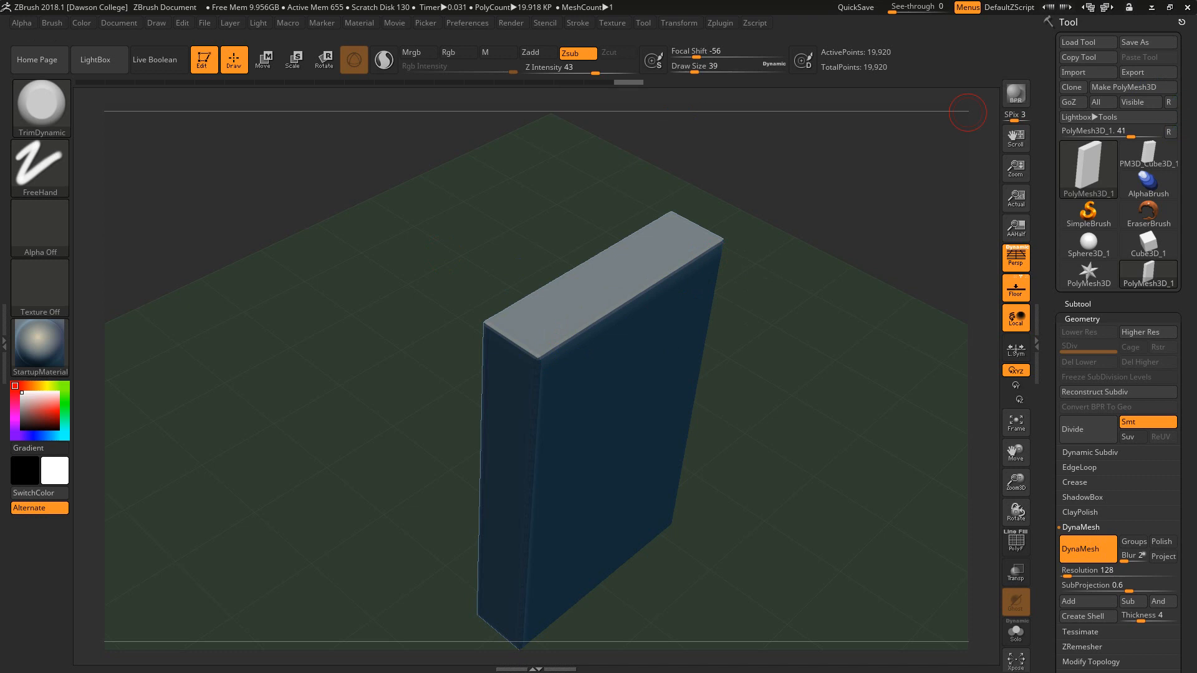
Step: Convert the slab to a new PolyMesh3D and chip its long top edge up to the corner with TrimDynamic strokes
{"action": "left_click", "coordinate": [1109, 95]}
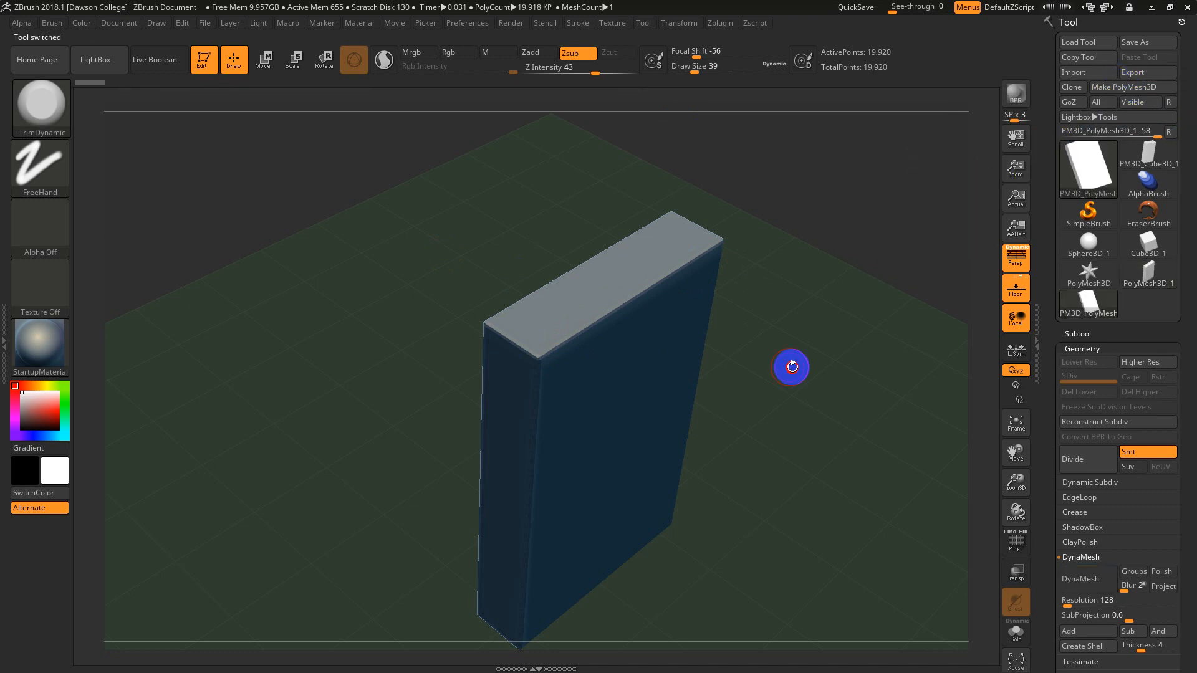
{"action": "left_click_drag", "start_coordinate": [790, 365], "coordinate": [750, 347], "text": "alt"}
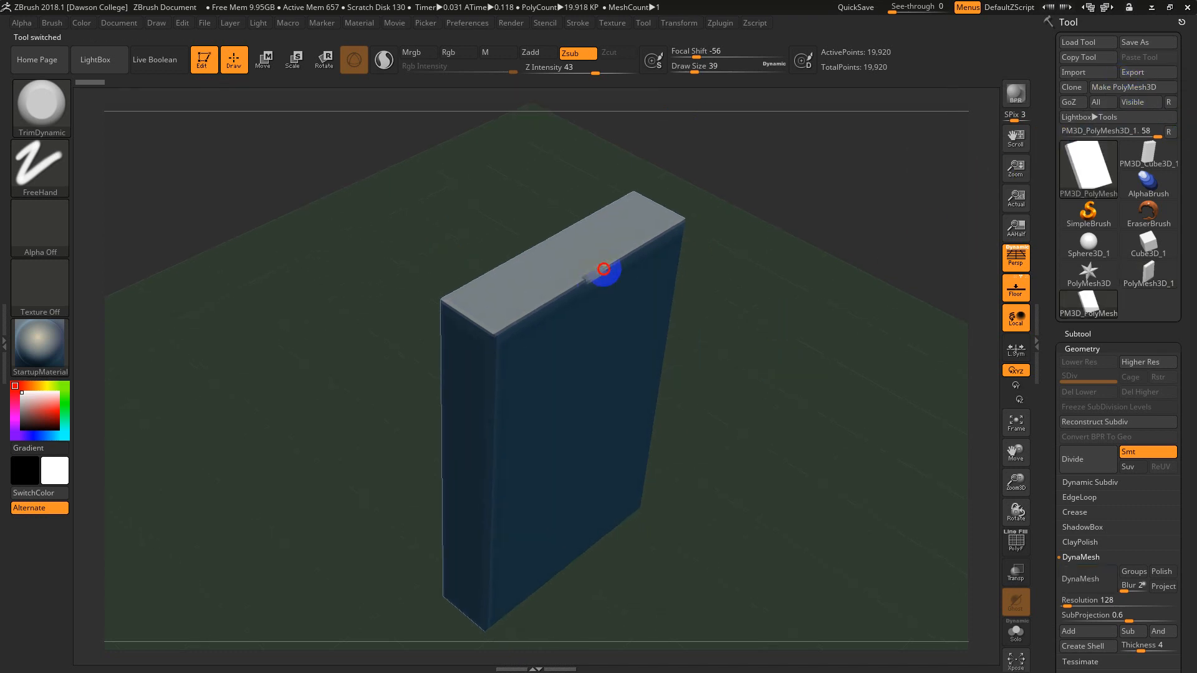
{"action": "left_click_drag", "start_coordinate": [603, 270], "coordinate": [634, 252]}
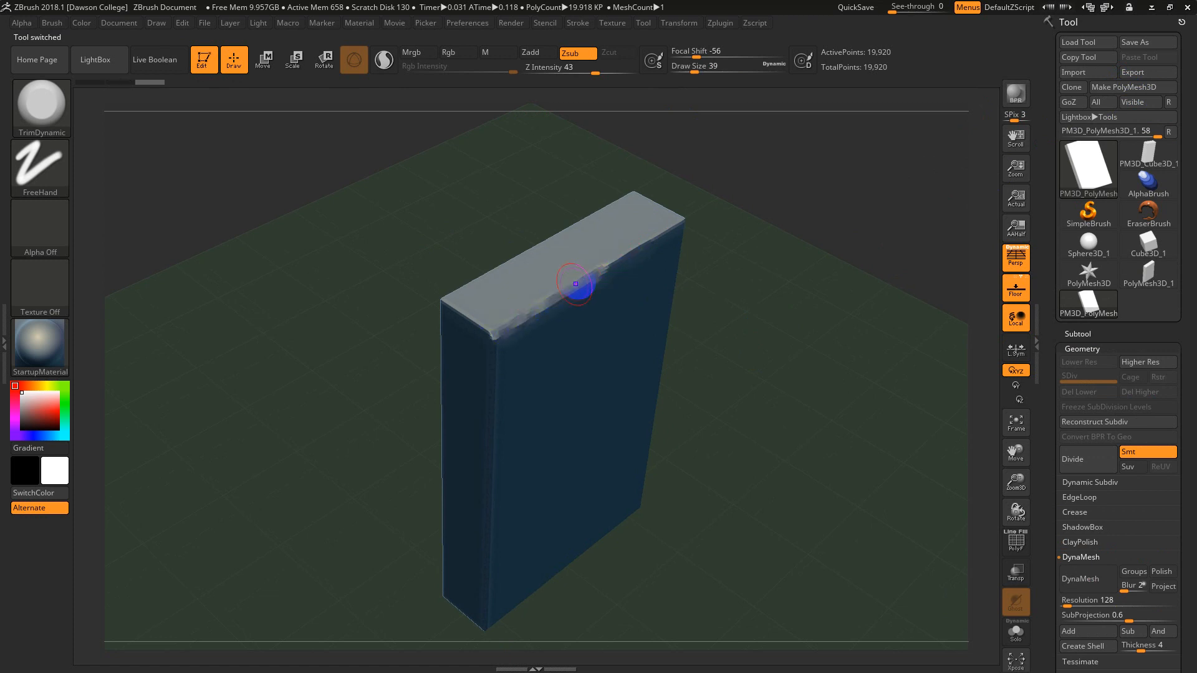
{"action": "left_click_drag", "start_coordinate": [575, 284], "coordinate": [660, 246]}
{"action": "right_click_drag", "start_coordinate": [668, 218], "coordinate": [678, 232]}
{"action": "left_click_drag", "start_coordinate": [678, 232], "coordinate": [681, 222]}
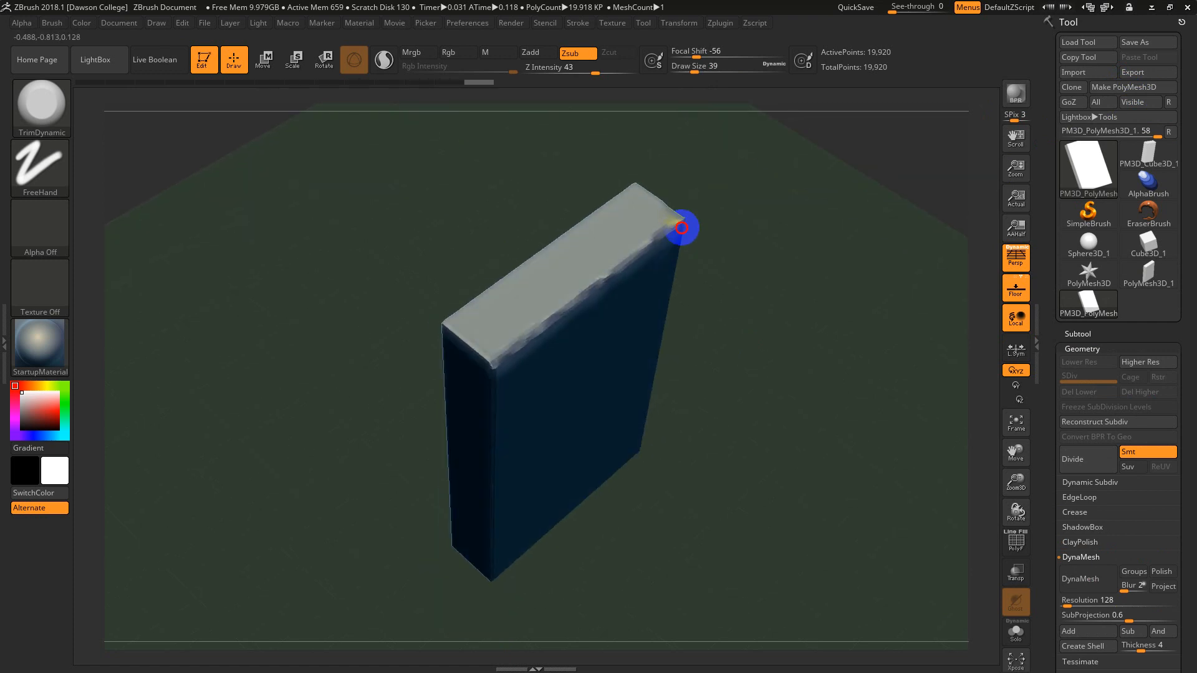
Step: Chip the slab's adjoining edges and corners with TrimDynamic at a draw size of 74, and hide the floor grid
{"action": "right_click_drag", "start_coordinate": [681, 227], "coordinate": [697, 249]}
{"action": "mouse_move", "coordinate": [686, 208]}
{"action": "left_mouse_down"}
{"action": "mouse_move", "coordinate": [674, 205]}
{"action": "mouse_move", "coordinate": [680, 229]}
{"action": "left_mouse_up"}
{"action": "right_click_drag", "start_coordinate": [728, 231], "coordinate": [726, 253]}
{"action": "mouse_move", "coordinate": [710, 253]}
{"action": "left_mouse_down"}
{"action": "mouse_move", "coordinate": [813, 320]}
{"action": "mouse_move", "coordinate": [863, 386]}
{"action": "mouse_move", "coordinate": [881, 386]}
{"action": "mouse_move", "coordinate": [868, 383]}
{"action": "mouse_move", "coordinate": [930, 433]}
{"action": "left_mouse_up"}
{"action": "right_click_drag", "start_coordinate": [931, 434], "coordinate": [930, 424]}
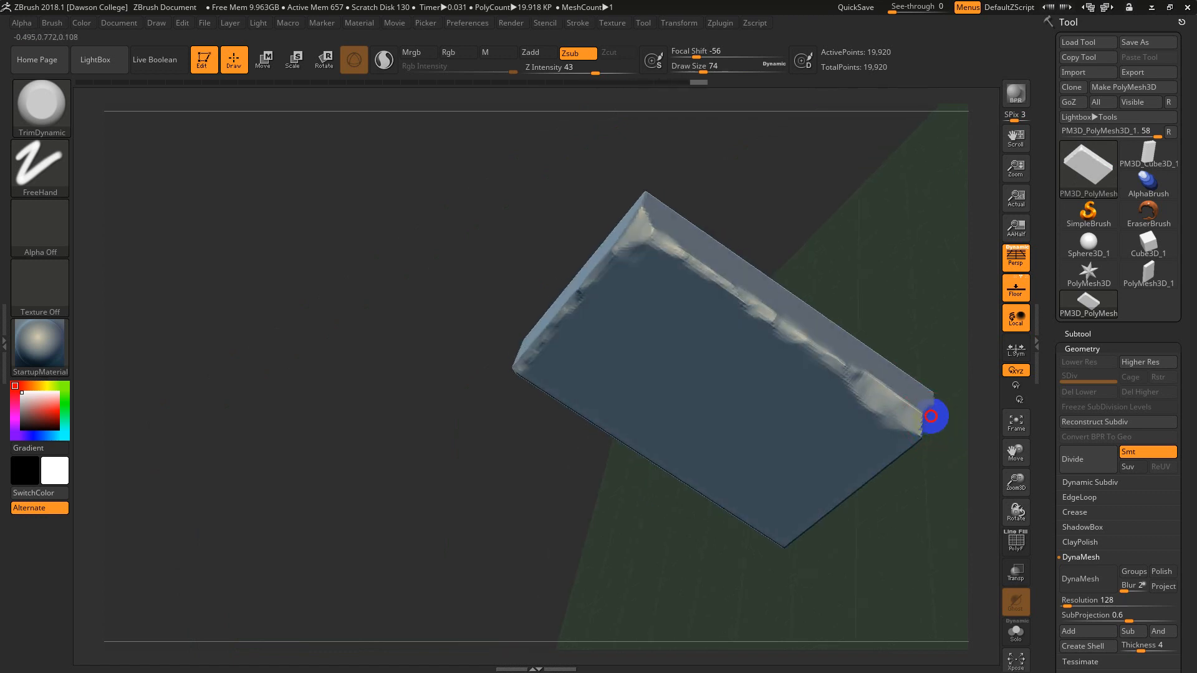
{"action": "left_click_drag", "start_coordinate": [917, 425], "coordinate": [911, 424]}
{"action": "right_click_drag", "start_coordinate": [925, 474], "coordinate": [854, 468]}
{"action": "left_click", "coordinate": [1016, 288]}
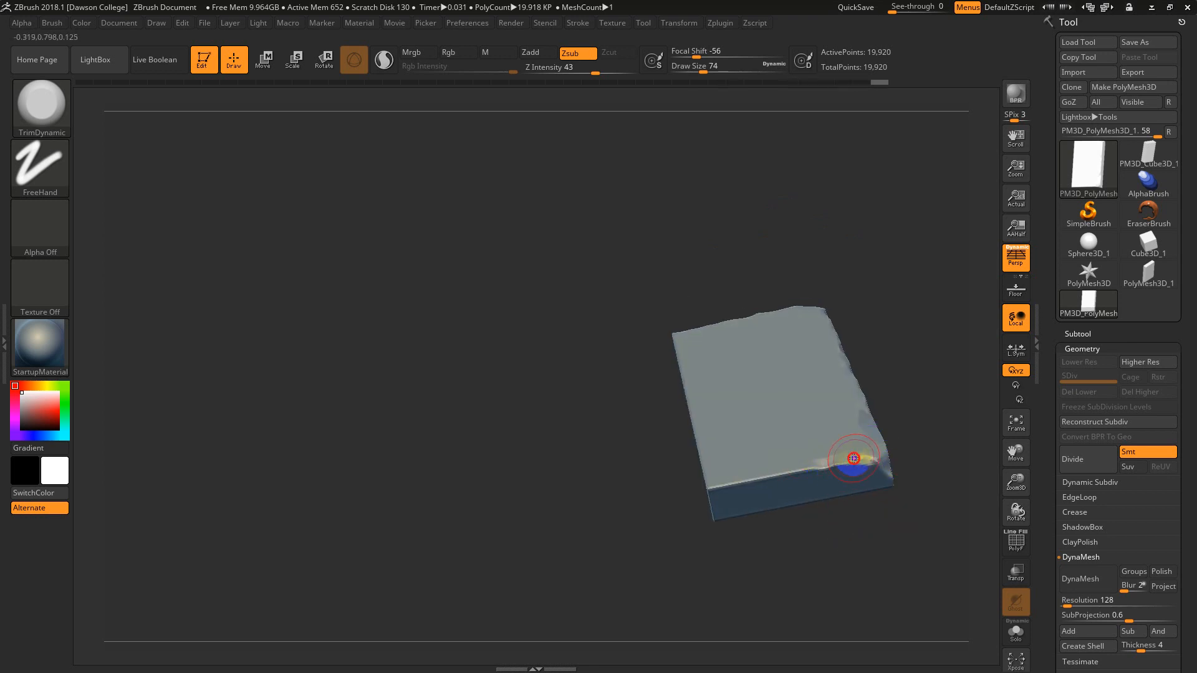
Step: Trim the untouched short edge, the remaining long edge and their shared corner on the slab's front face
{"action": "mouse_move", "coordinate": [824, 473]}
{"action": "left_mouse_down"}
{"action": "mouse_move", "coordinate": [652, 487]}
{"action": "mouse_move", "coordinate": [656, 402]}
{"action": "left_mouse_up"}
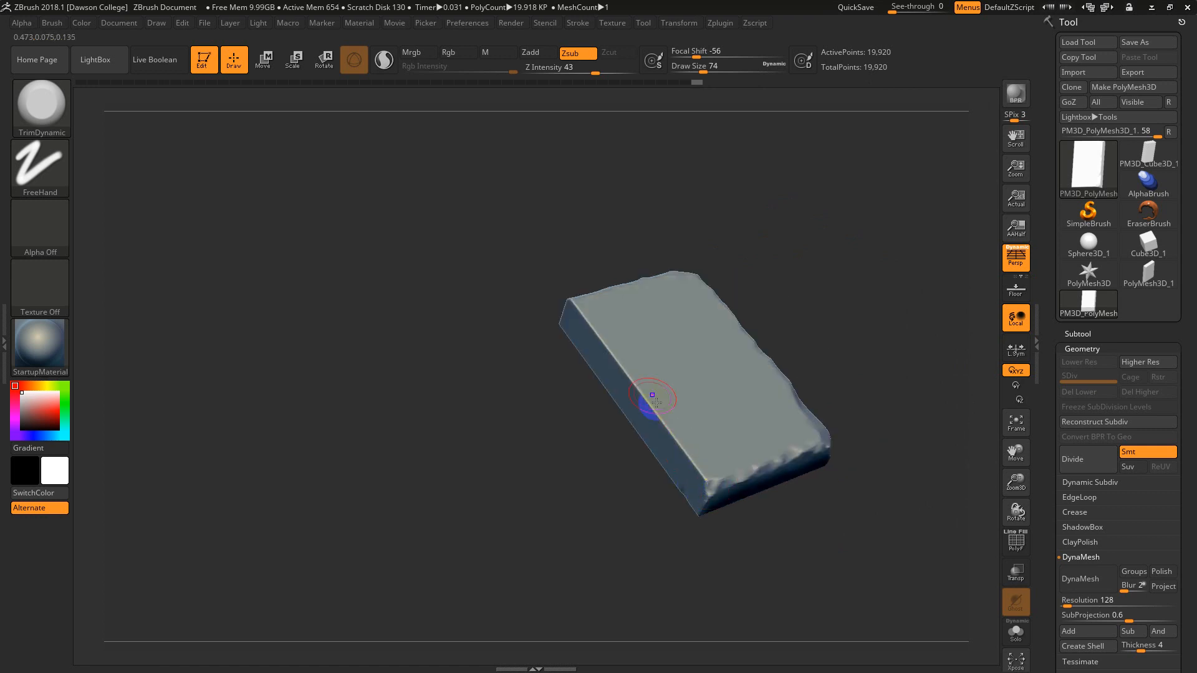
{"action": "mouse_move", "coordinate": [598, 339]}
{"action": "left_mouse_down"}
{"action": "mouse_move", "coordinate": [624, 394]}
{"action": "mouse_move", "coordinate": [648, 403]}
{"action": "left_mouse_up"}
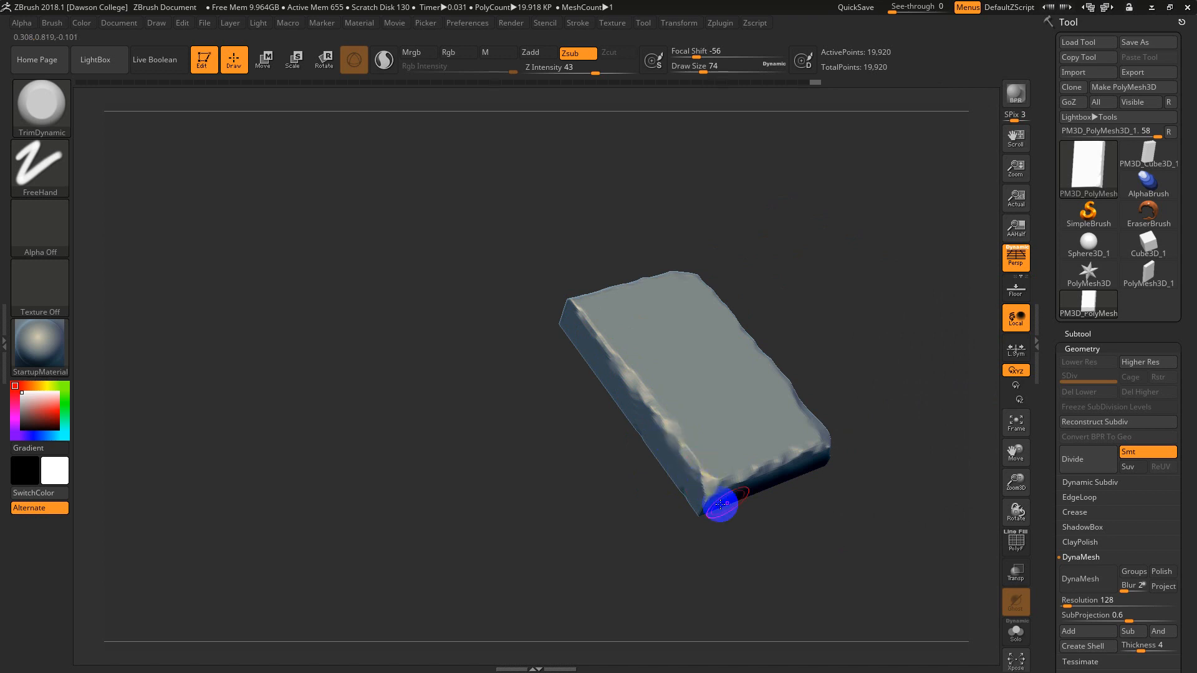
{"action": "mouse_move", "coordinate": [721, 499]}
{"action": "left_mouse_down"}
{"action": "mouse_move", "coordinate": [843, 529]}
{"action": "mouse_move", "coordinate": [928, 344]}
{"action": "left_mouse_up"}
{"action": "mouse_move", "coordinate": [669, 354]}
{"action": "left_mouse_down"}
{"action": "mouse_move", "coordinate": [638, 378]}
{"action": "mouse_move", "coordinate": [650, 372]}
{"action": "mouse_move", "coordinate": [607, 358]}
{"action": "left_mouse_up"}
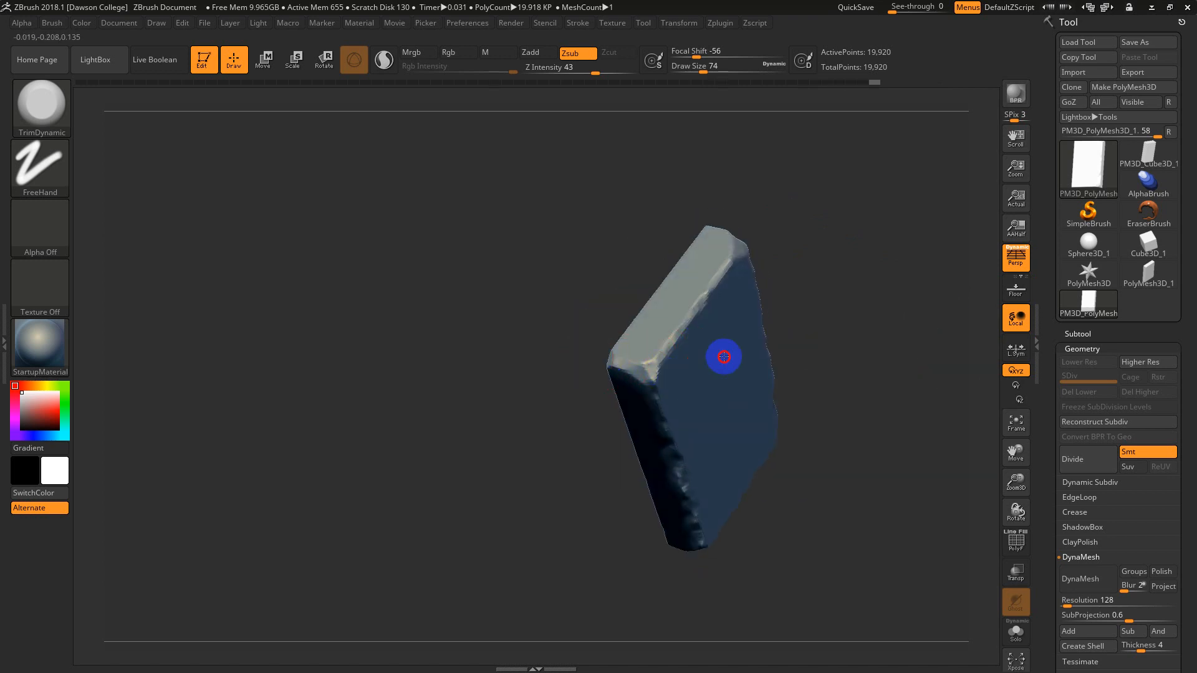
{"action": "left_click_drag", "start_coordinate": [849, 345], "coordinate": [775, 354]}
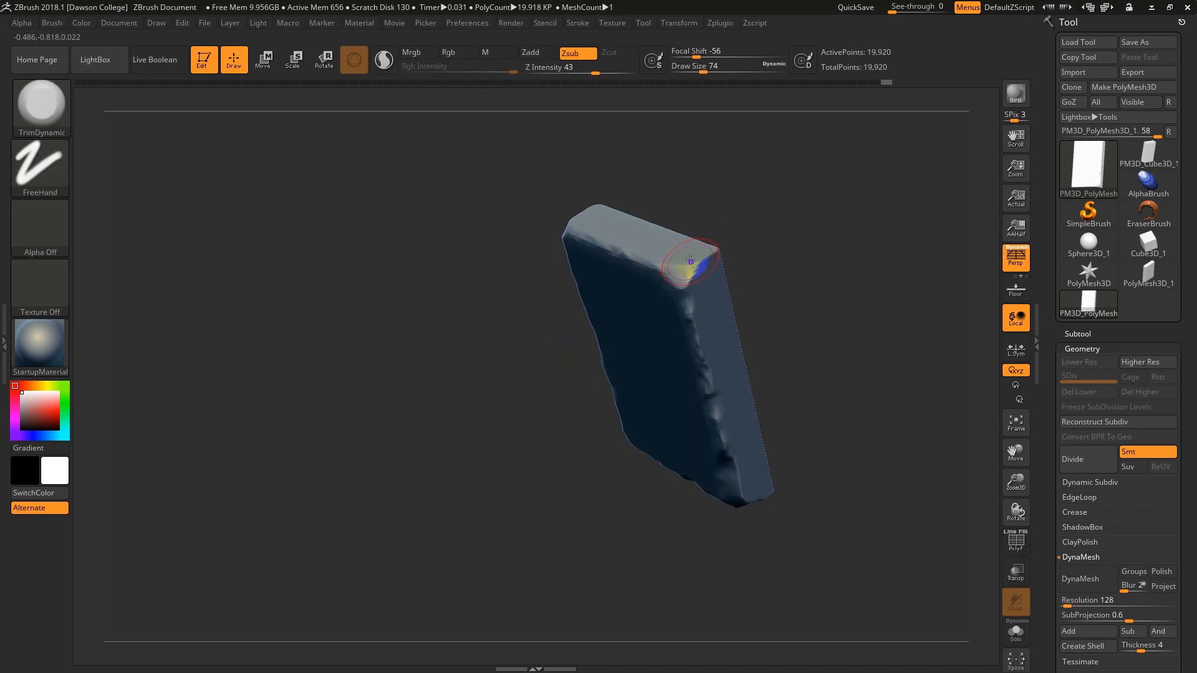
Step: Chip the corners and long edge bordering the slab's opposite face with TrimDynamic strokes
{"action": "left_click_drag", "start_coordinate": [756, 248], "coordinate": [710, 236]}
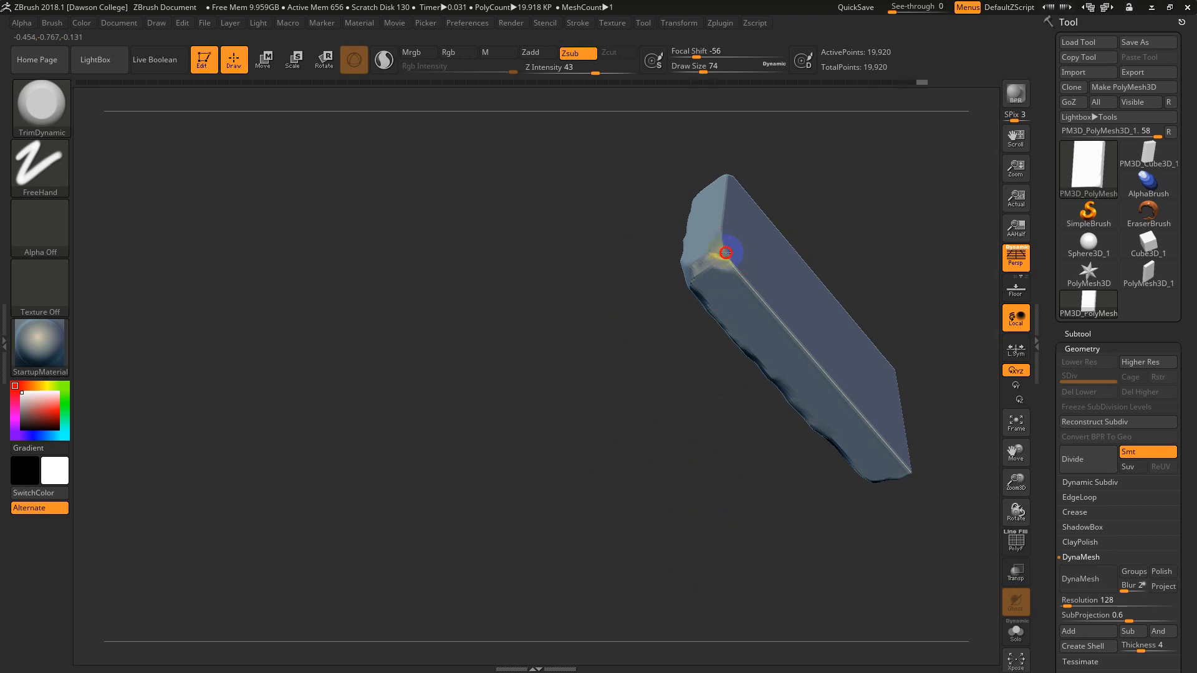
{"action": "left_click_drag", "start_coordinate": [756, 304], "coordinate": [815, 364]}
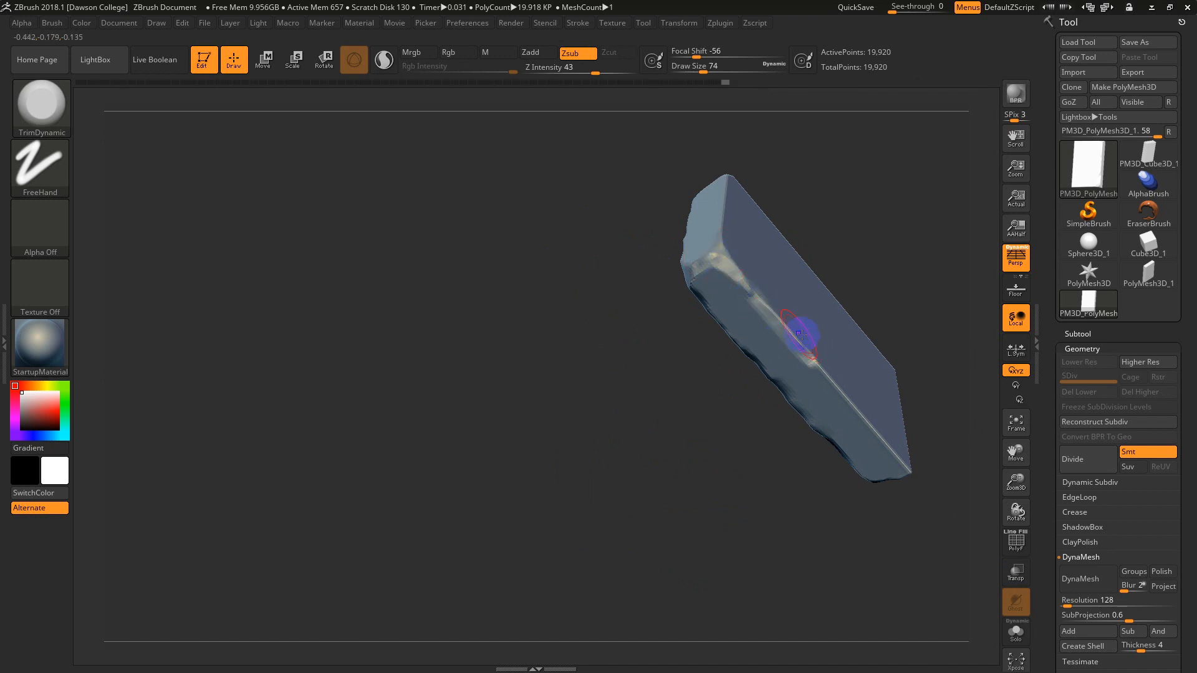
{"action": "mouse_move", "coordinate": [784, 326]}
{"action": "left_mouse_down"}
{"action": "mouse_move", "coordinate": [855, 403]}
{"action": "mouse_move", "coordinate": [832, 389]}
{"action": "left_mouse_up"}
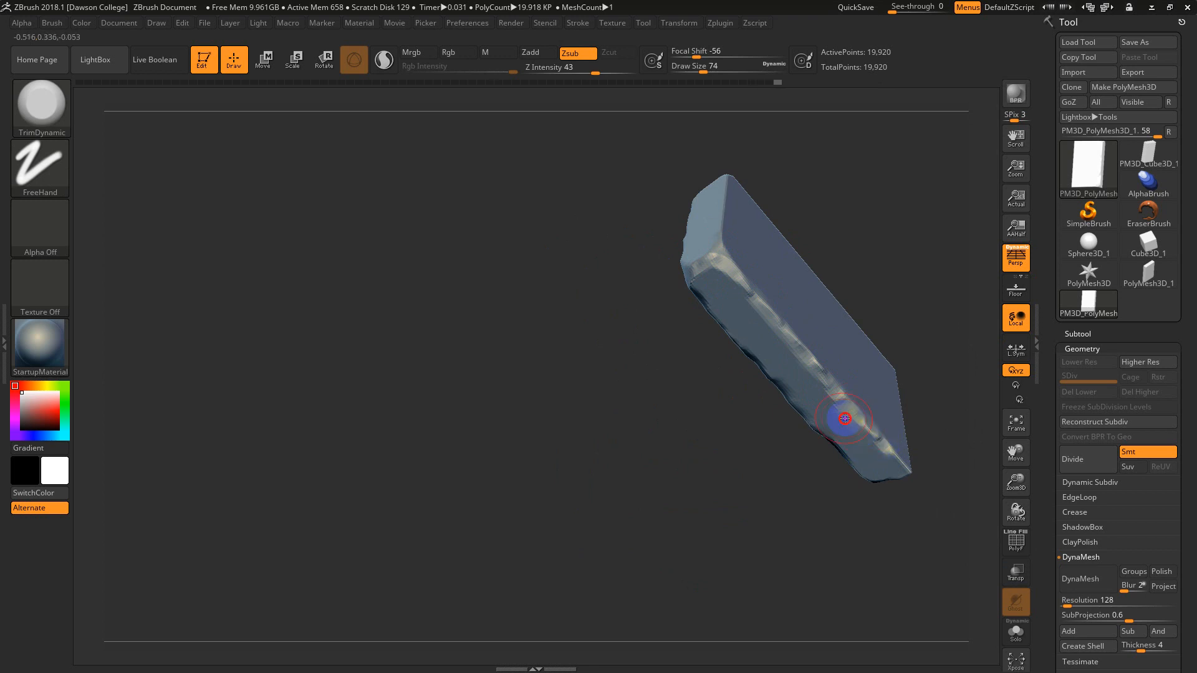
{"action": "mouse_move", "coordinate": [888, 451]}
{"action": "left_mouse_down"}
{"action": "mouse_move", "coordinate": [911, 466]}
{"action": "mouse_move", "coordinate": [964, 412]}
{"action": "left_mouse_up"}
{"action": "mouse_move", "coordinate": [888, 404]}
{"action": "left_mouse_down", "text": "alt"}
{"action": "mouse_move", "coordinate": [845, 399]}
{"action": "mouse_move", "coordinate": [886, 396]}
{"action": "mouse_move", "coordinate": [847, 384]}
{"action": "mouse_move", "coordinate": [832, 335]}
{"action": "left_mouse_up", "text": "alt"}
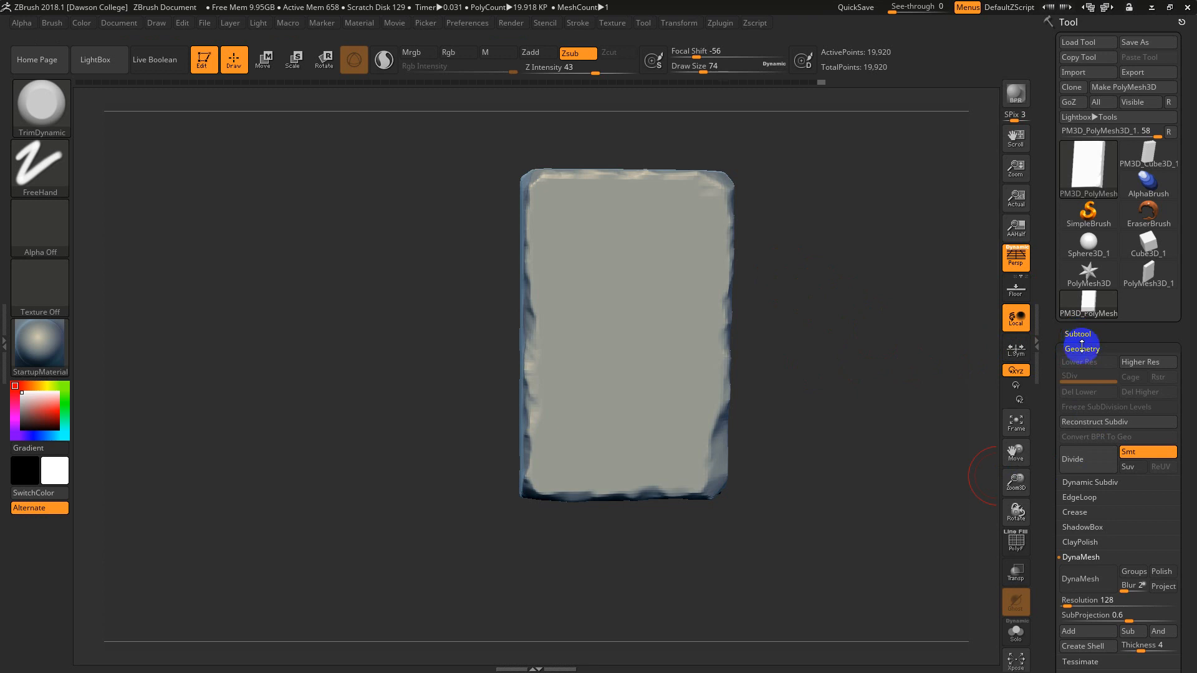
Step: Examine the slab's chipped side edge up close with a draw size of 27, toggling the polyframe to inspect its topology
{"action": "key", "text": "shift+f"}
{"action": "key", "text": "shift+f"}
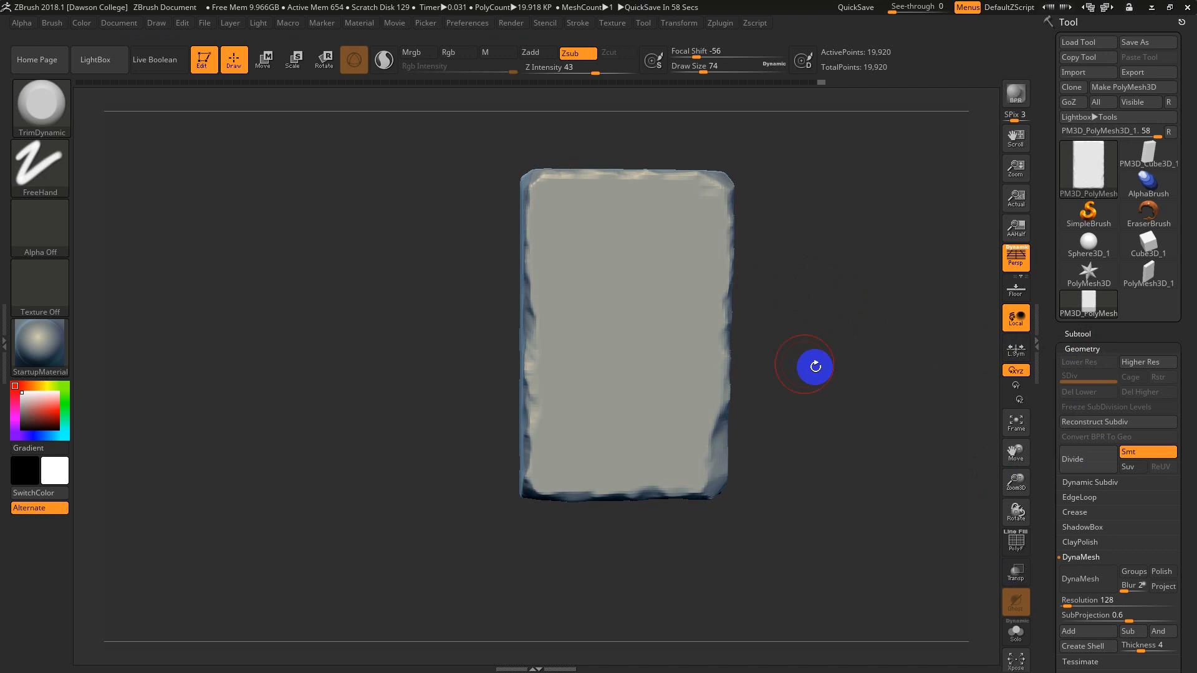
{"action": "left_click_drag", "start_coordinate": [803, 349], "coordinate": [825, 592], "text": "alt"}
{"action": "left_click_drag", "start_coordinate": [855, 395], "coordinate": [805, 381]}
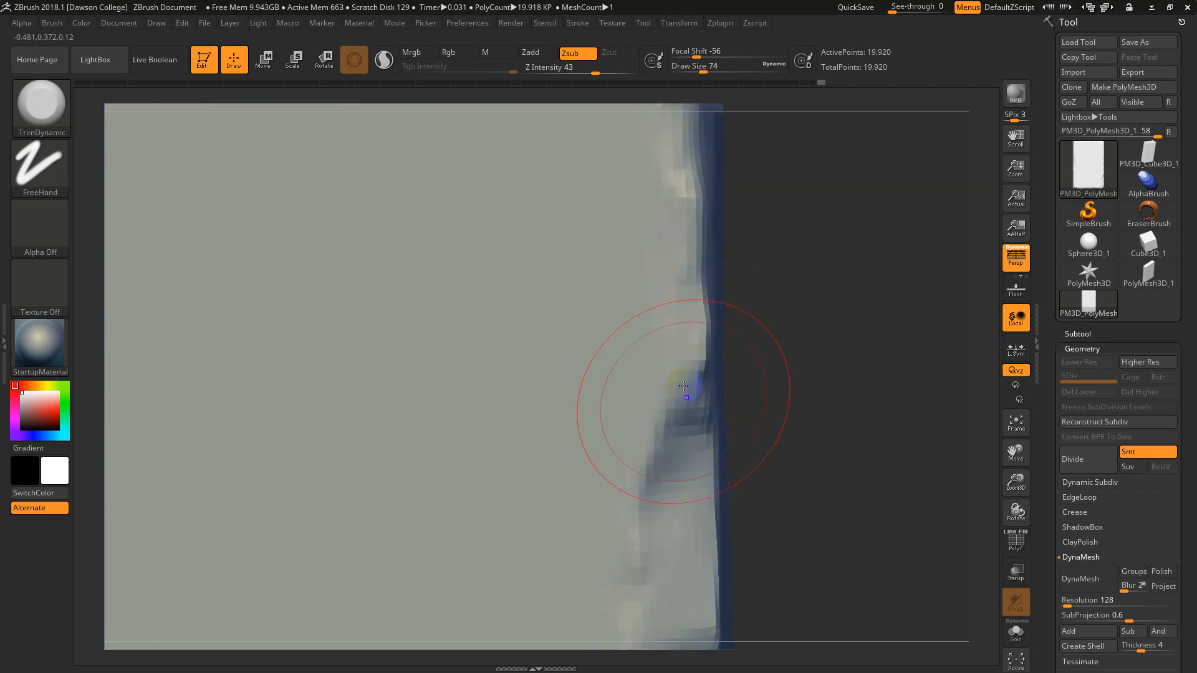
{"action": "key", "text": "s"}
{"action": "left_click_drag", "start_coordinate": [657, 442], "coordinate": [645, 442]}
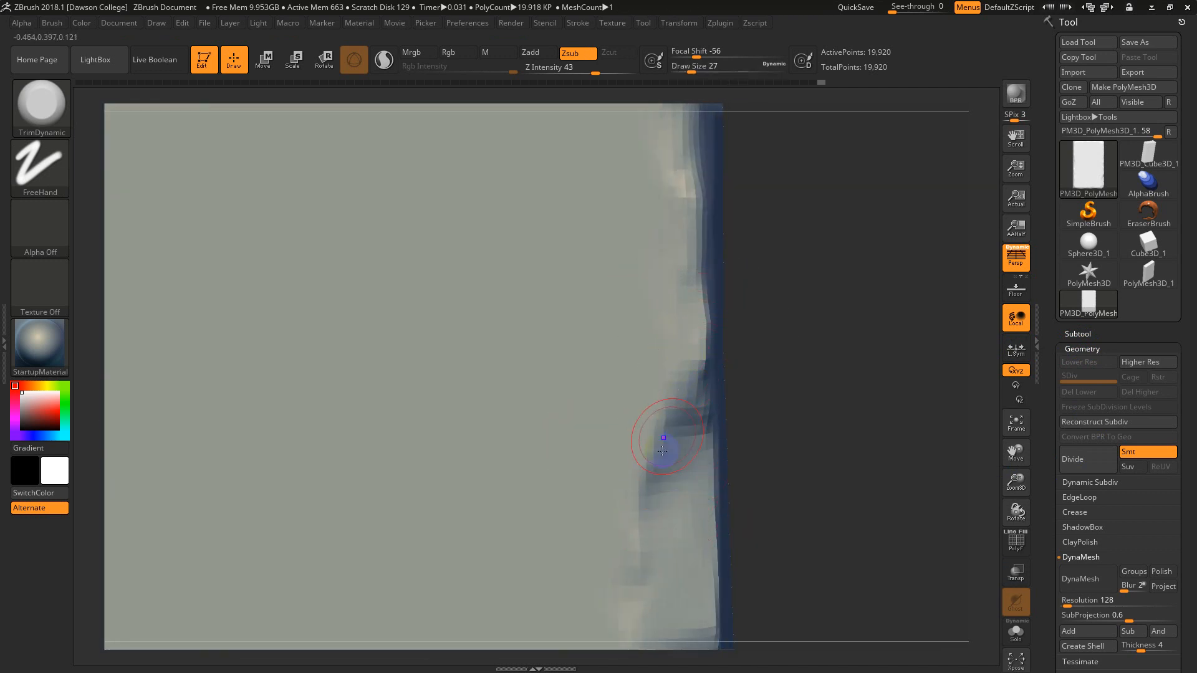
{"action": "left_click_drag", "start_coordinate": [799, 424], "coordinate": [805, 395], "text": "alt"}
{"action": "key", "text": "shift+f"}
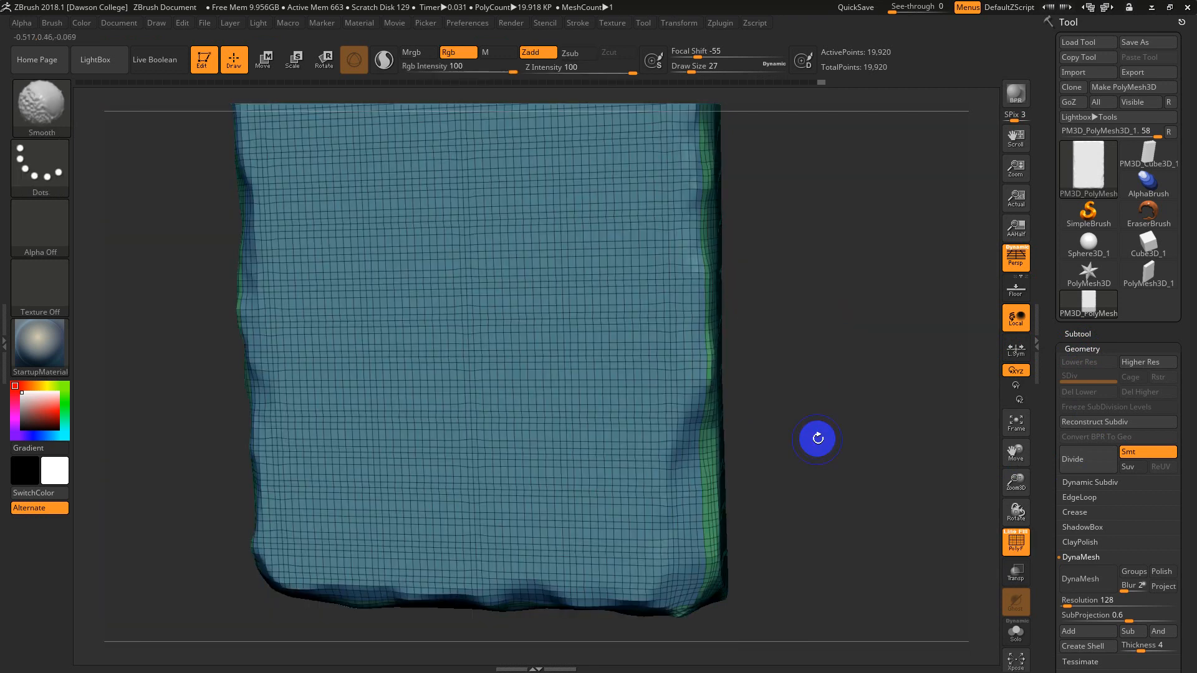
{"action": "key", "text": "shift+f"}
Step: Remesh the slab with DynaMesh at a resolution of 216
{"action": "left_click", "coordinate": [1067, 602]}
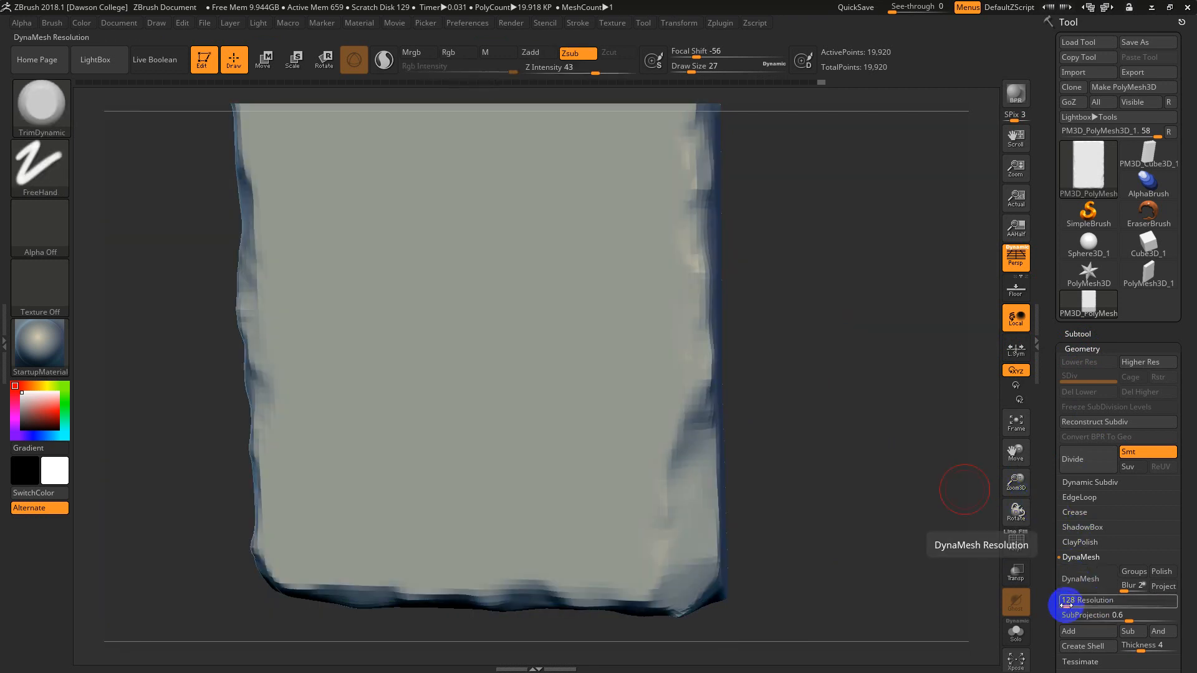
{"action": "type", "text": "216"}
{"action": "key", "text": "Return"}
{"action": "key", "text": "ctrl"}
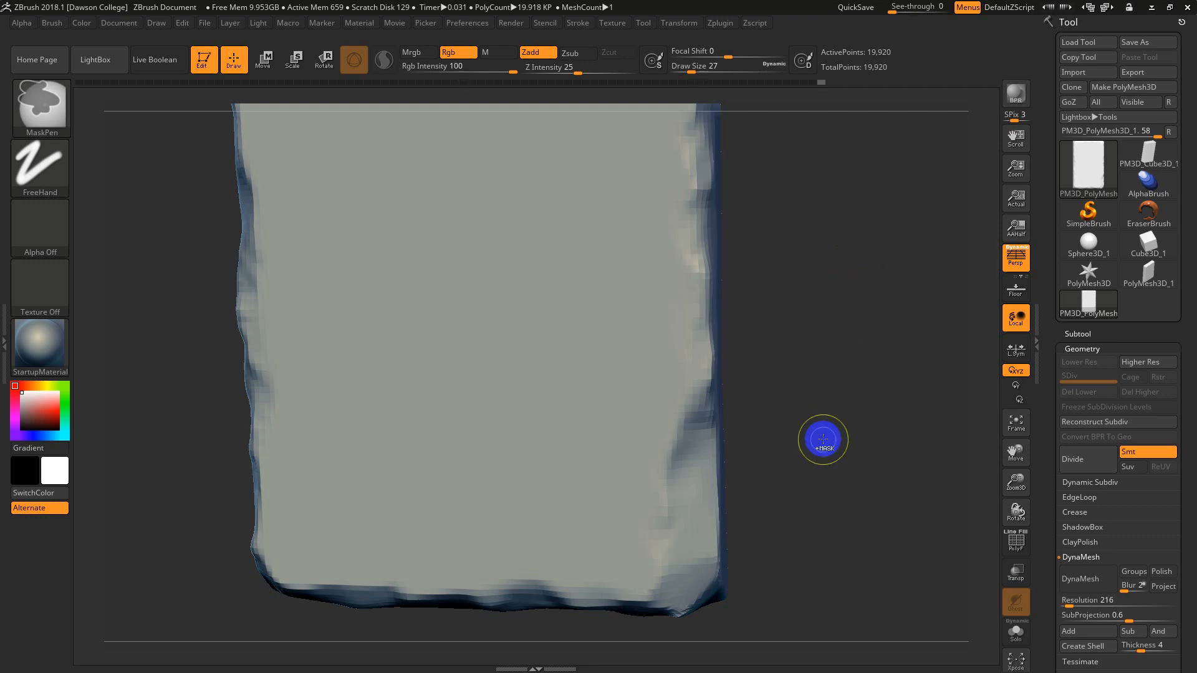
{"action": "key", "text": "ctrl"}
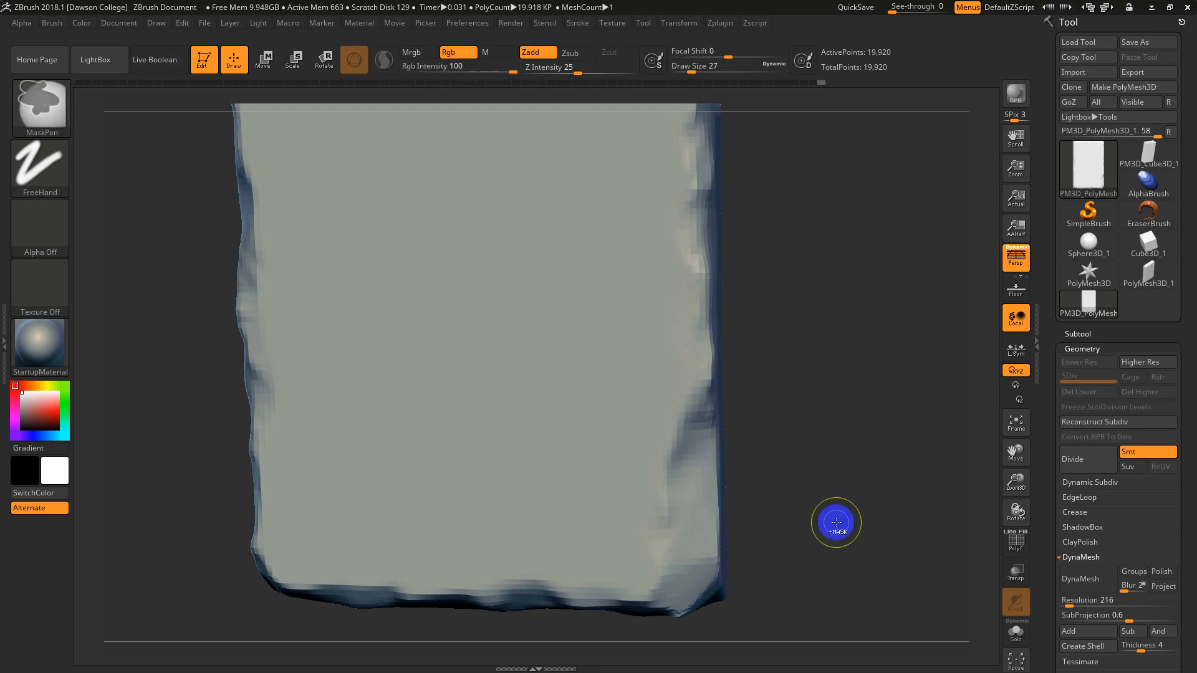
{"action": "left_click", "coordinate": [1079, 577]}
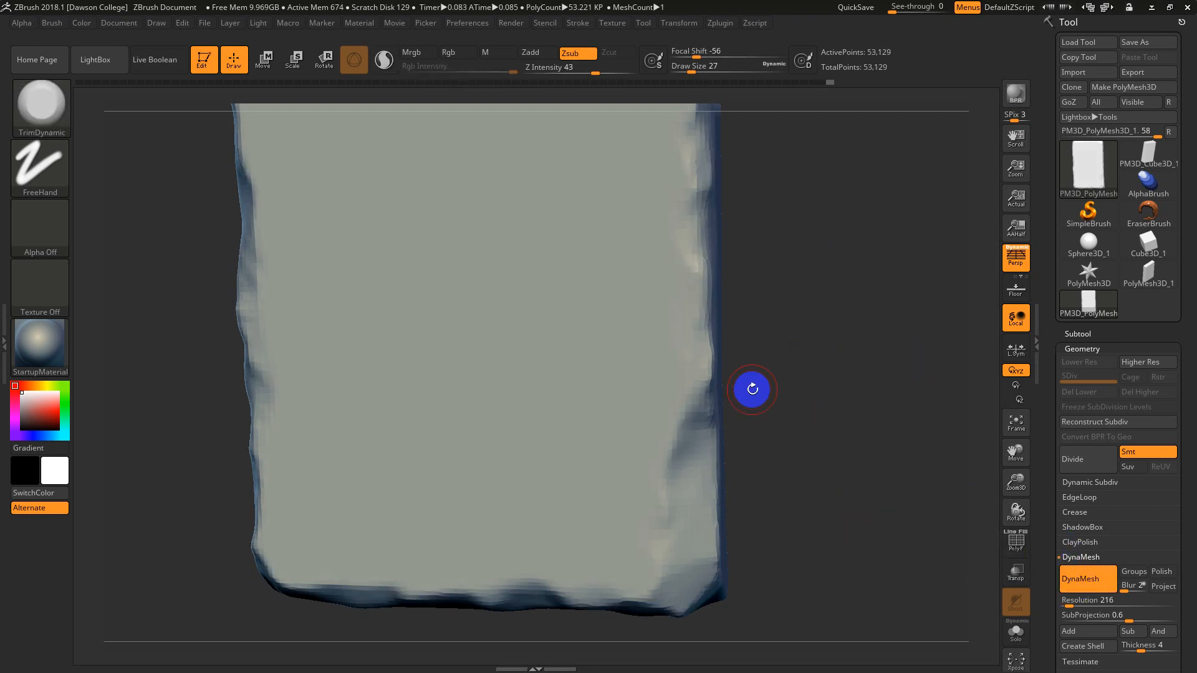
{"action": "mouse_move", "coordinate": [752, 389]}
{"action": "left_mouse_down"}
{"action": "mouse_move", "coordinate": [750, 366]}
{"action": "mouse_move", "coordinate": [761, 368]}
{"action": "left_mouse_up"}
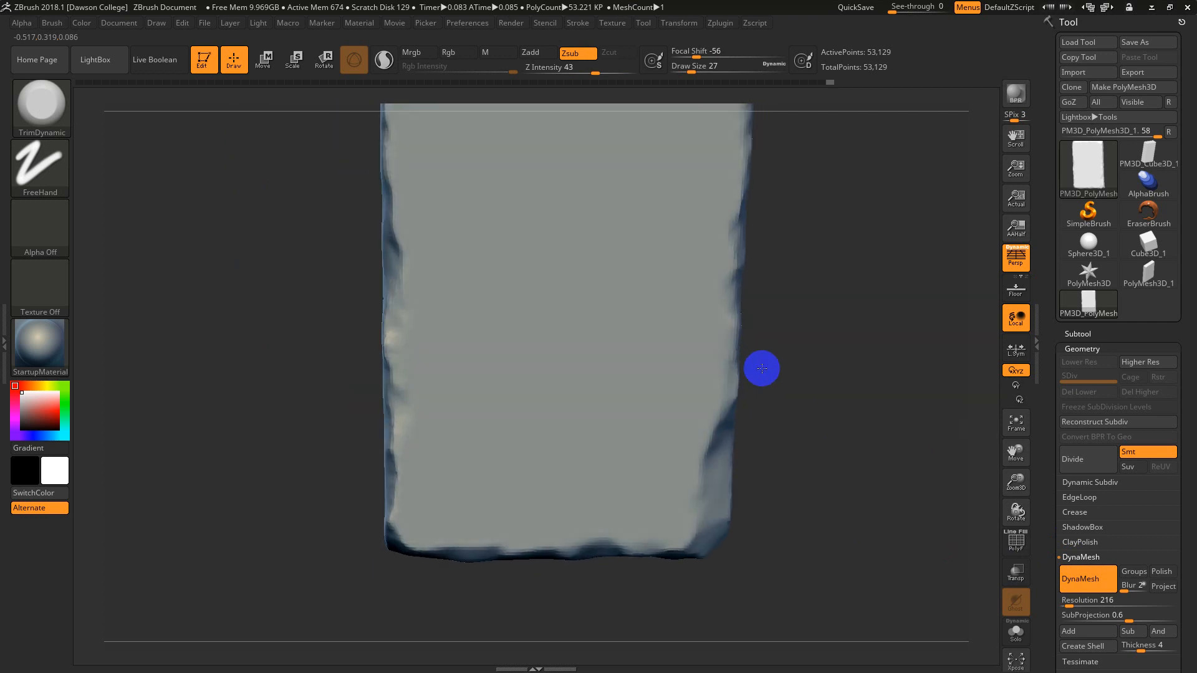
{"action": "left_click", "coordinate": [1081, 580]}
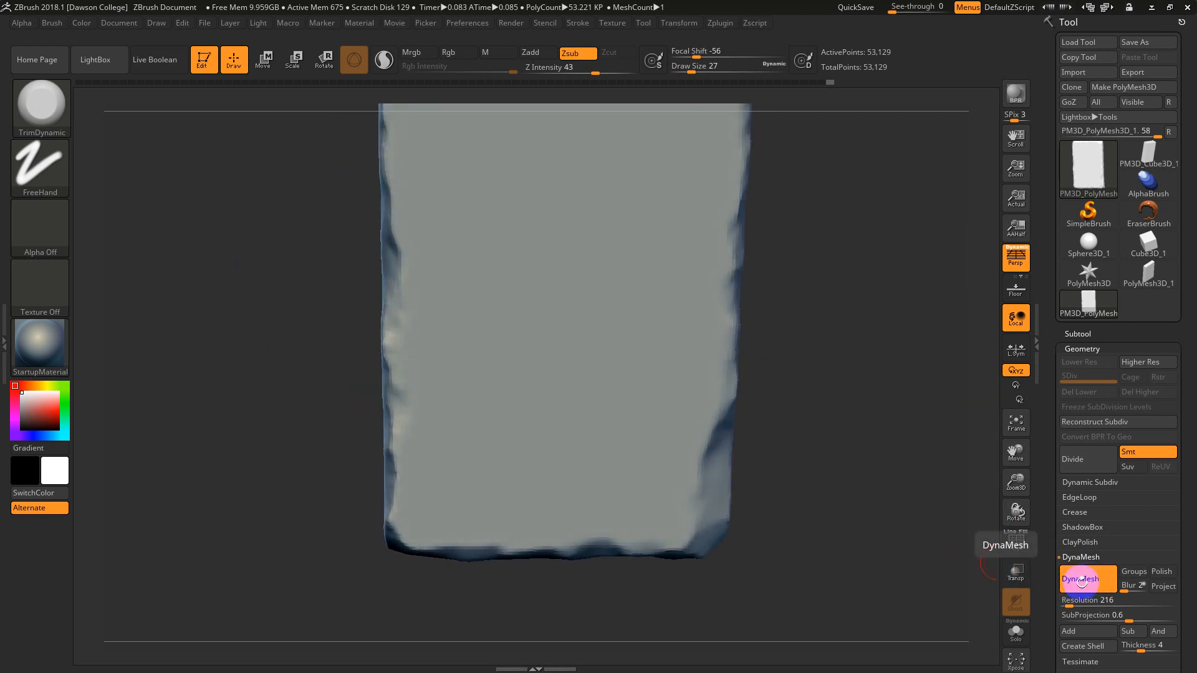
Step: Set the brush draw size to 77 and show the polyframe on the whole remeshed slab
{"action": "mouse_move", "coordinate": [936, 452]}
{"action": "left_mouse_down"}
{"action": "mouse_move", "coordinate": [866, 473]}
{"action": "mouse_move", "coordinate": [869, 390]}
{"action": "mouse_move", "coordinate": [748, 313]}
{"action": "left_mouse_up"}
{"action": "key", "text": "s"}
{"action": "key", "text": "shift+f"}
{"action": "left_click_drag", "start_coordinate": [806, 372], "coordinate": [818, 359], "text": "alt"}
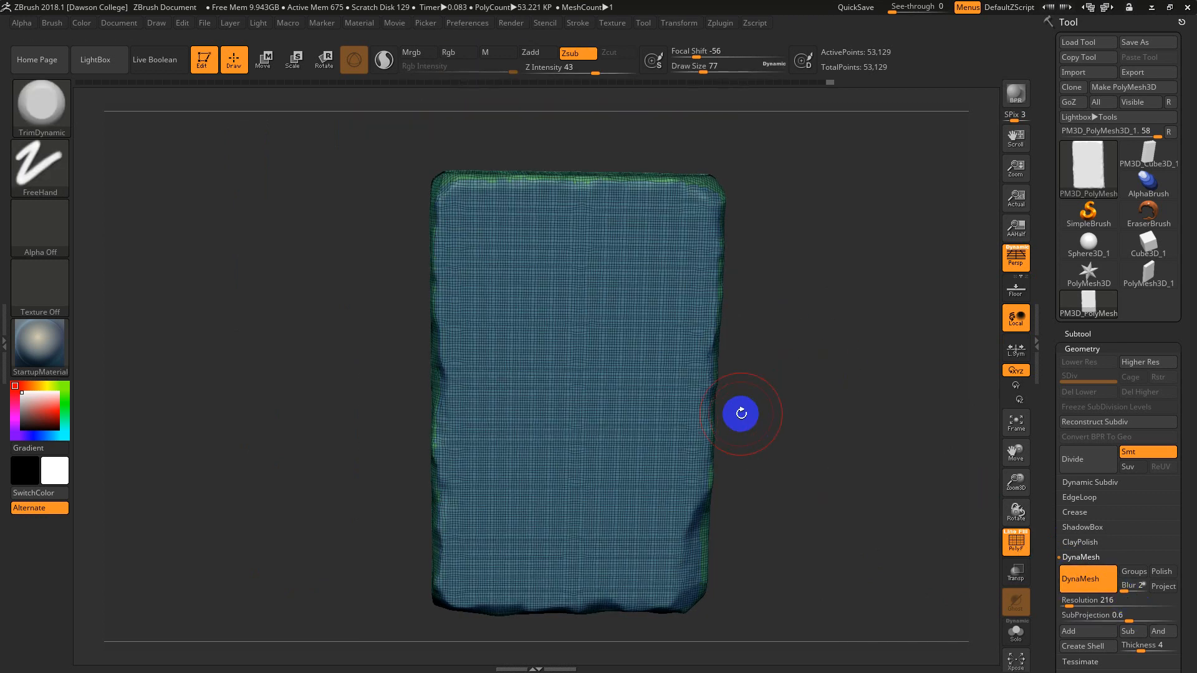
Step: Try pulling a long spike from the slab's side with the SnakeHook brush and remeshing it, and undo both
{"action": "key", "text": "b"}
{"action": "key", "text": "s"}
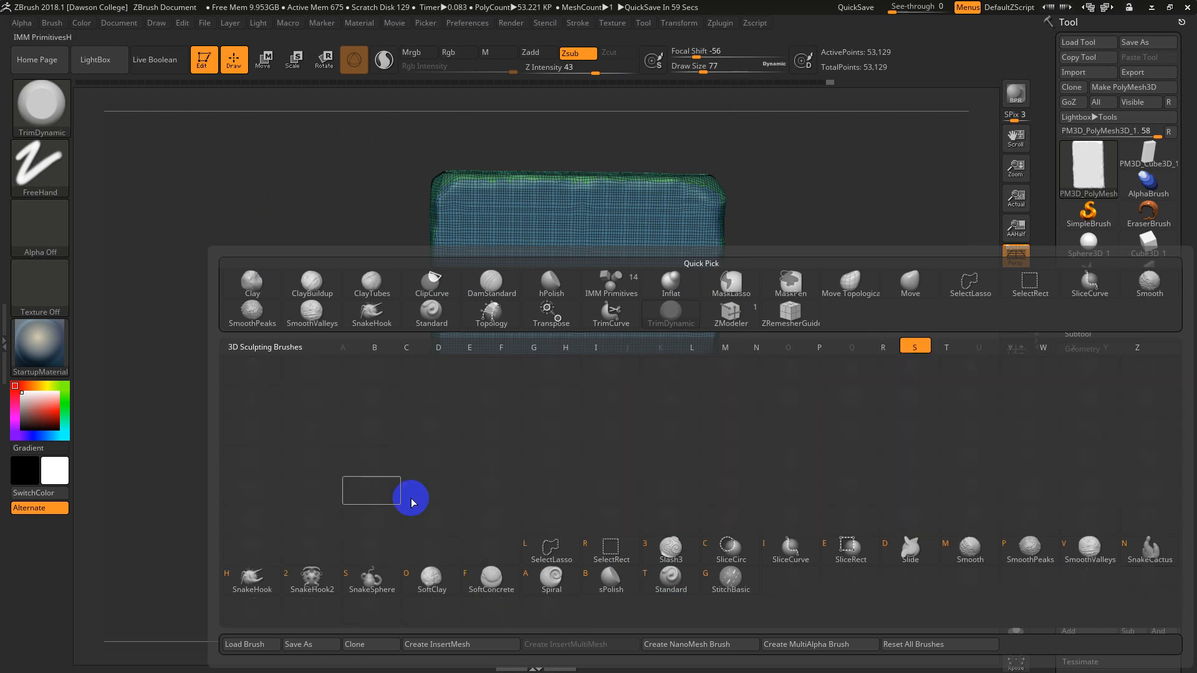
{"action": "left_click", "coordinate": [253, 569]}
{"action": "mouse_move", "coordinate": [724, 353]}
{"action": "left_mouse_down"}
{"action": "mouse_move", "coordinate": [839, 294]}
{"action": "mouse_move", "coordinate": [959, 282]}
{"action": "left_mouse_up"}
{"action": "mouse_move", "coordinate": [960, 369]}
{"action": "left_mouse_down", "text": "ctrl"}
{"action": "mouse_move", "coordinate": [908, 422]}
{"action": "mouse_move", "coordinate": [867, 497]}
{"action": "left_mouse_up", "text": "ctrl"}
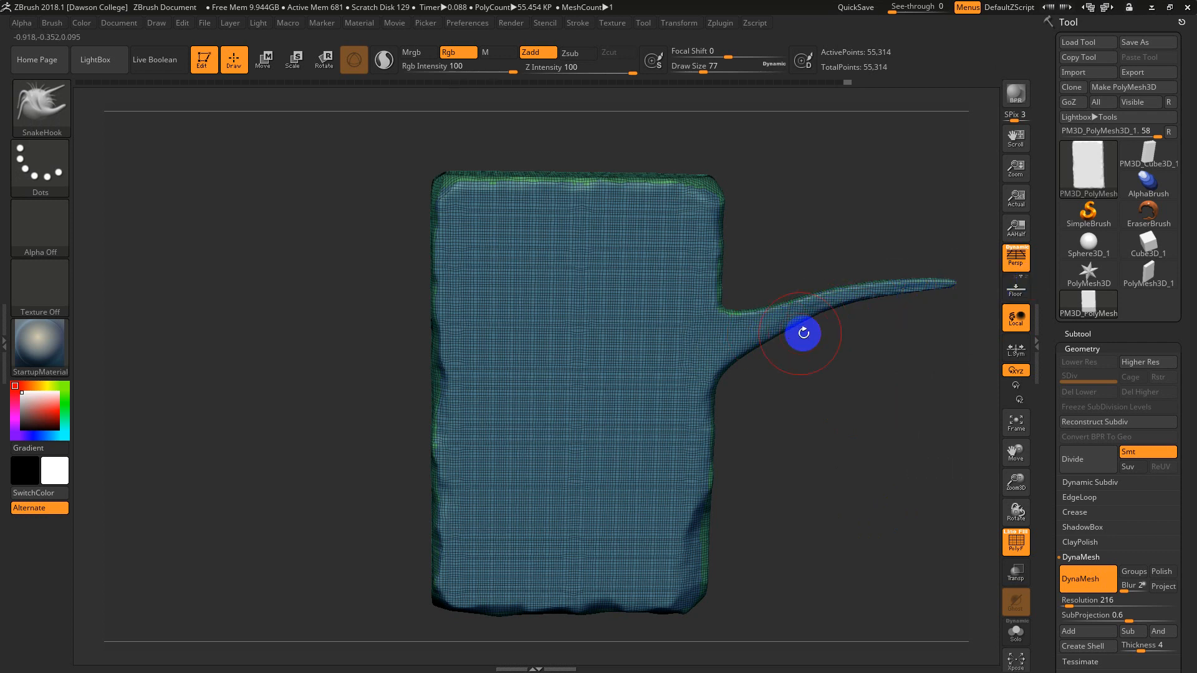
{"action": "key", "text": "ctrl"}
{"action": "key", "text": "ctrl+z"}
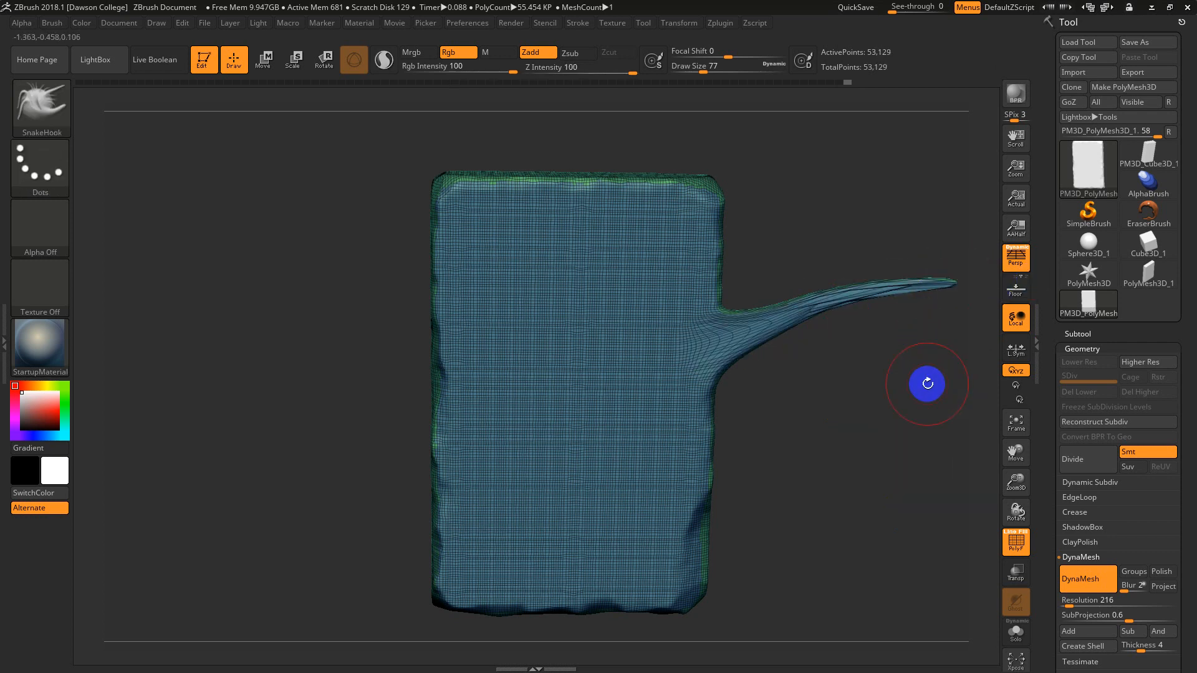
{"action": "key", "text": "ctrl+z"}
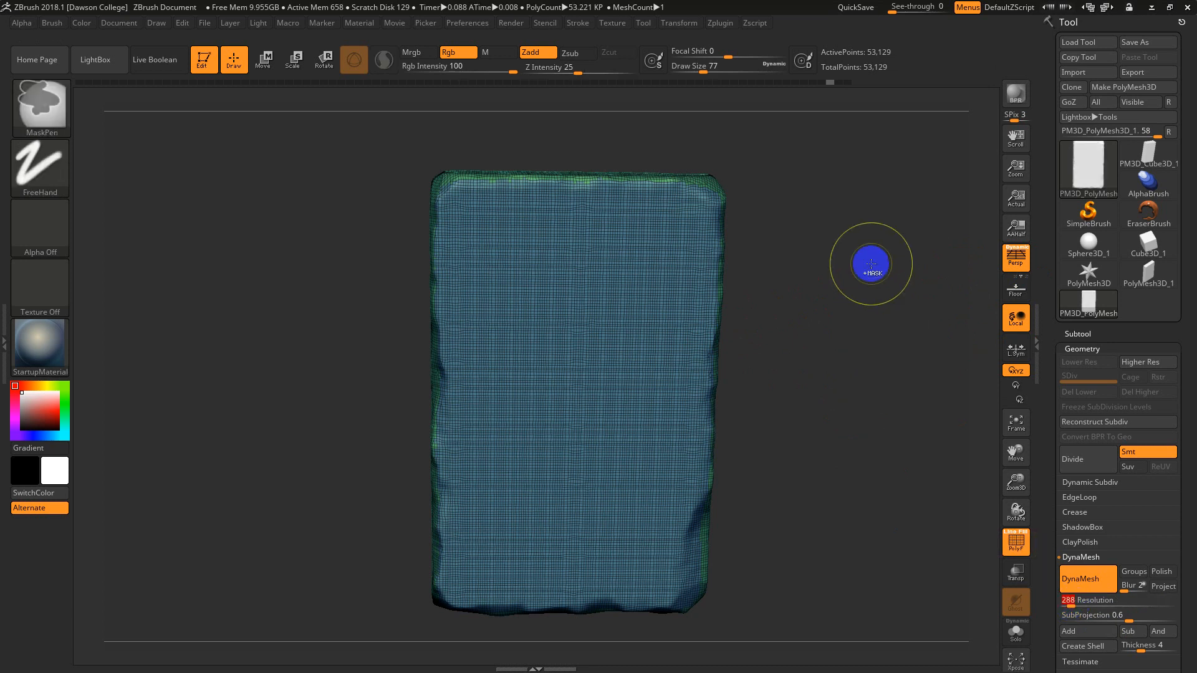
Step: Remesh the slab with DynaMesh at a resolution of 288 and hide the polyframe
{"action": "left_click_drag", "start_coordinate": [870, 263], "coordinate": [842, 440], "text": "ctrl"}
{"action": "left_click_drag", "start_coordinate": [579, 313], "coordinate": [580, 313], "text": "shift"}
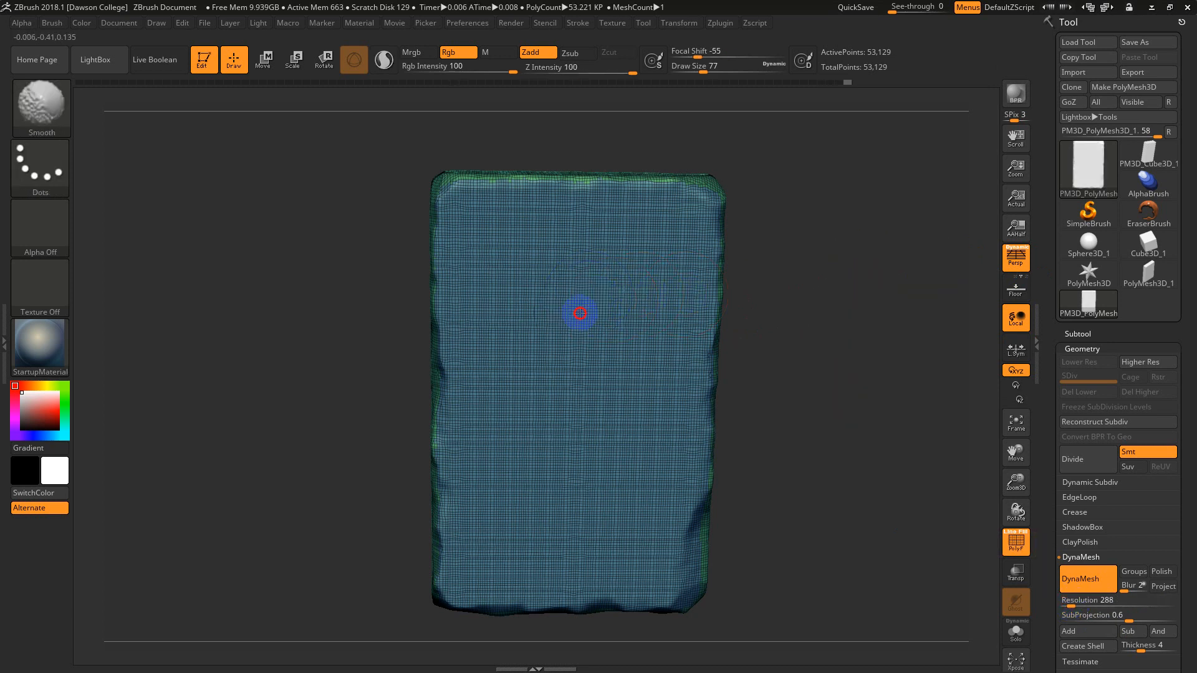
{"action": "left_click_drag", "start_coordinate": [883, 263], "coordinate": [842, 440], "text": "ctrl"}
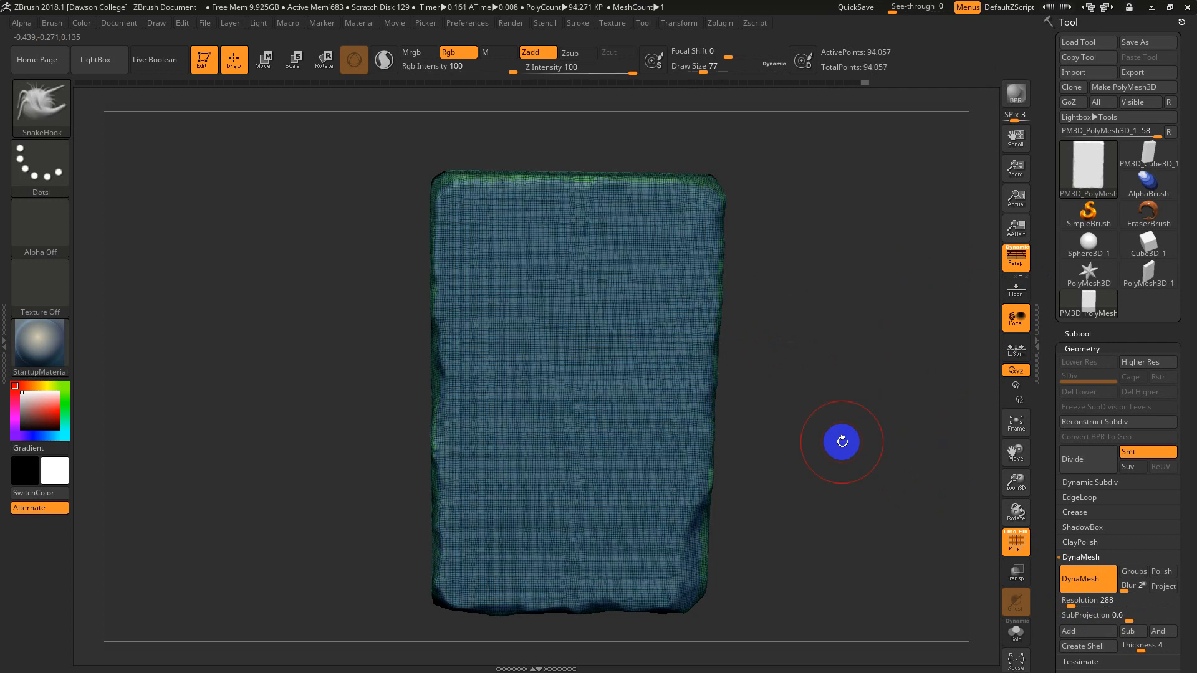
{"action": "key", "text": "ctrl+z"}
{"action": "key", "text": "ctrl"}
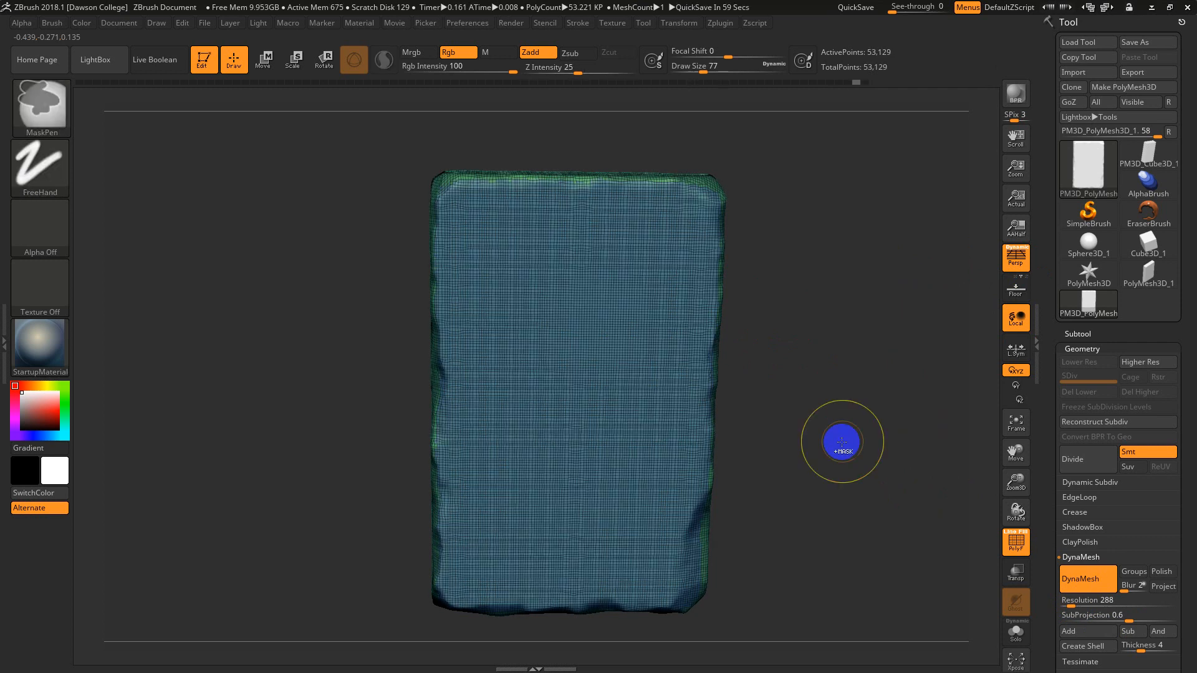
{"action": "left_click_drag", "start_coordinate": [842, 441], "coordinate": [841, 441], "text": "ctrl"}
{"action": "key", "text": "shift+f"}
{"action": "mouse_move", "coordinate": [814, 330]}
{"action": "left_mouse_down"}
{"action": "mouse_move", "coordinate": [842, 365]}
{"action": "mouse_move", "coordinate": [825, 361]}
{"action": "mouse_move", "coordinate": [825, 331]}
{"action": "mouse_move", "coordinate": [798, 315]}
{"action": "mouse_move", "coordinate": [791, 300]}
{"action": "mouse_move", "coordinate": [831, 326]}
{"action": "mouse_move", "coordinate": [803, 288]}
{"action": "left_mouse_up"}
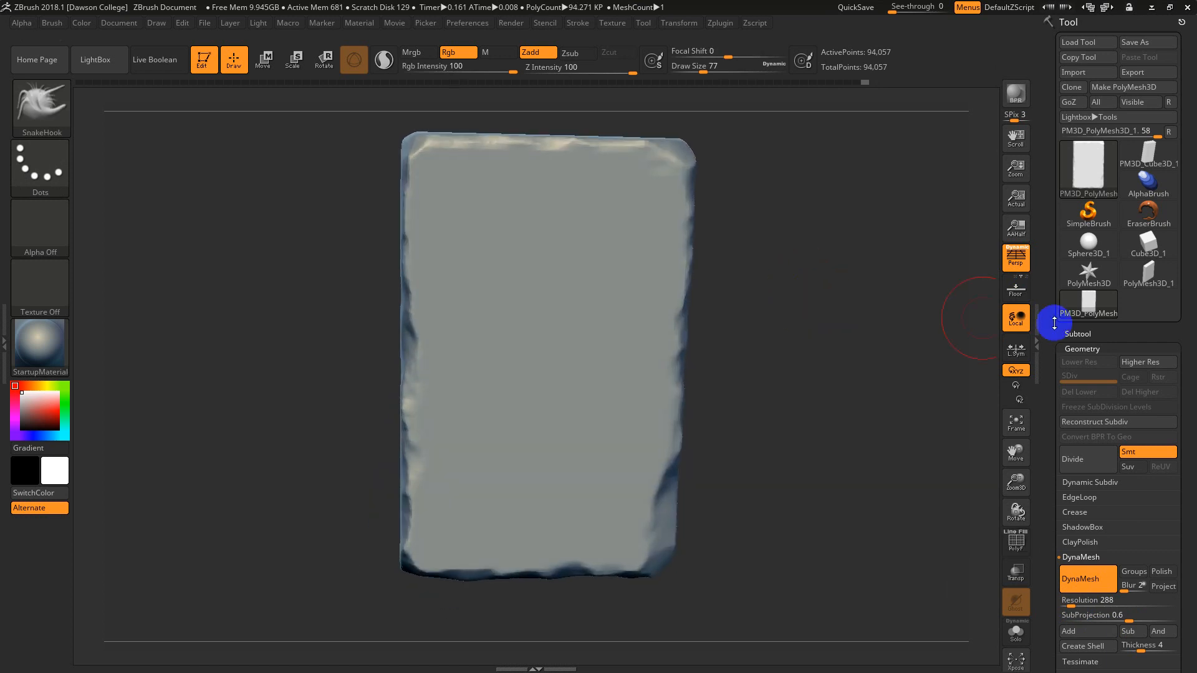
Step: Add surface noise to the slab with a Noise Scale of about 106 and a Strength of 0.00021
{"action": "left_click", "coordinate": [1091, 348]}
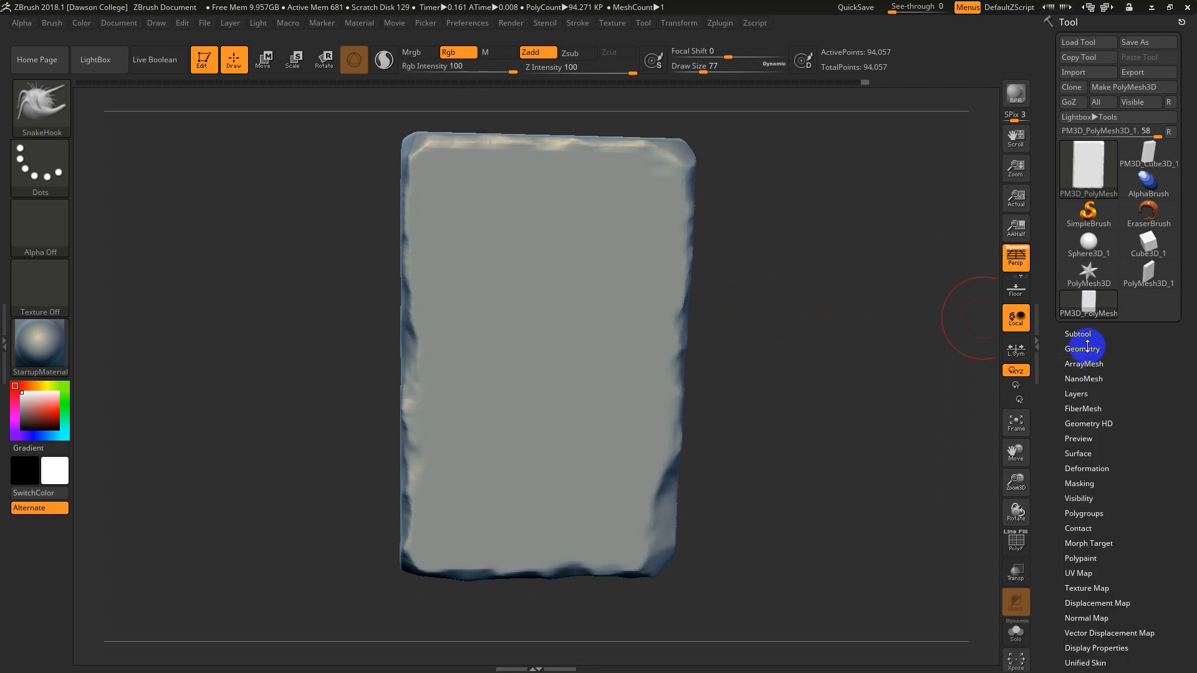
{"action": "left_click", "coordinate": [1087, 347]}
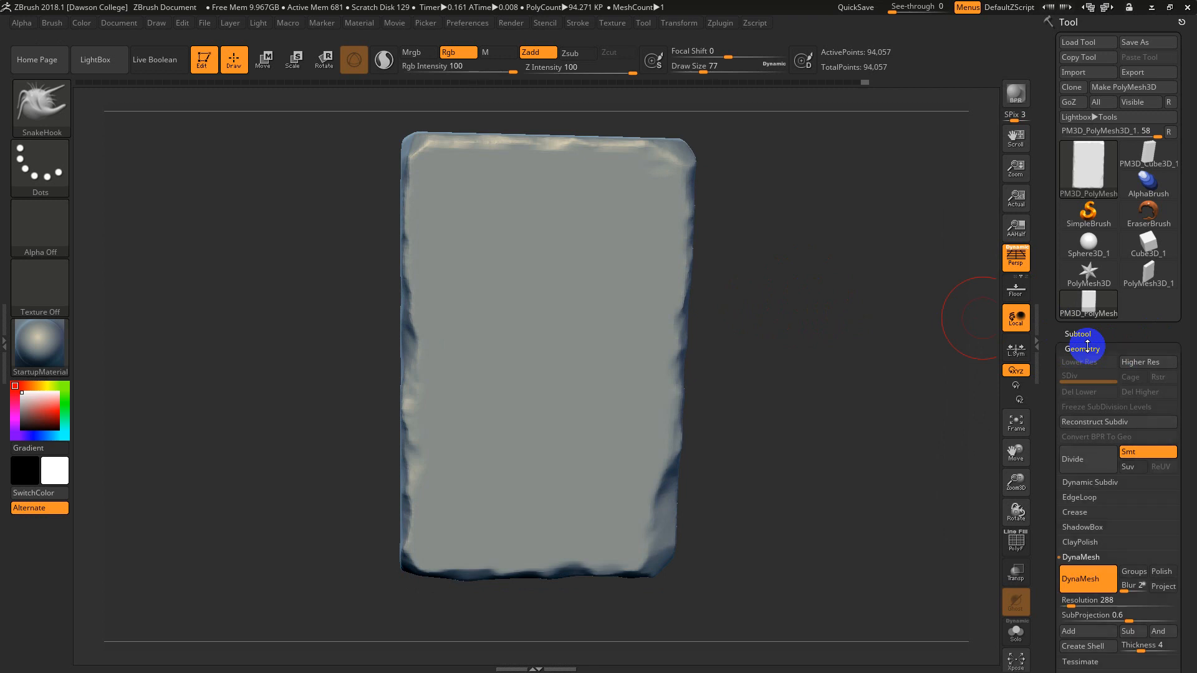
{"action": "left_click", "coordinate": [1087, 348]}
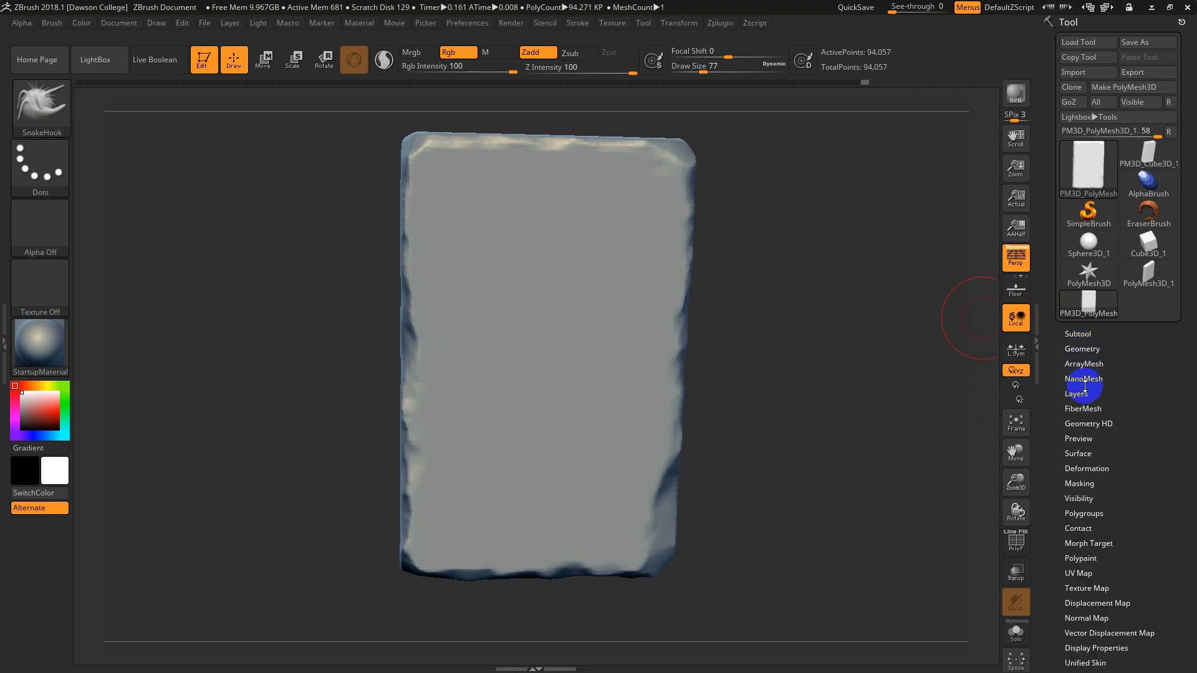
{"action": "left_click", "coordinate": [1078, 453]}
{"action": "left_click", "coordinate": [1071, 466]}
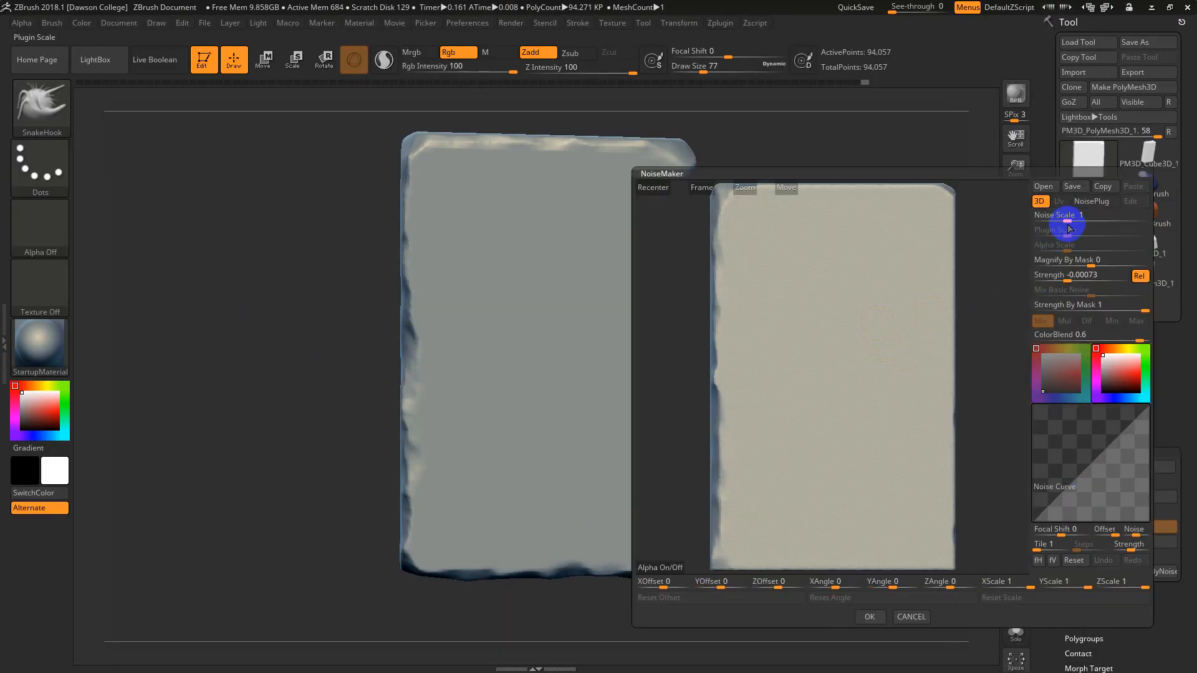
{"action": "left_click_drag", "start_coordinate": [1067, 220], "coordinate": [1084, 219]}
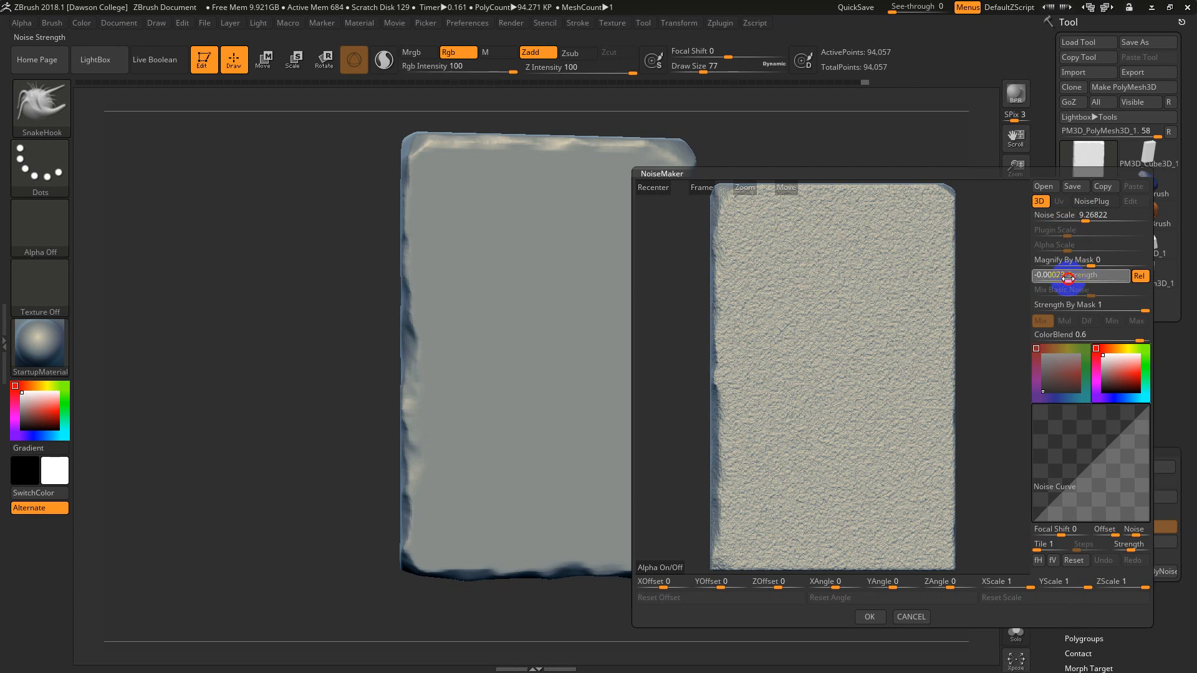
{"action": "left_click_drag", "start_coordinate": [1067, 278], "coordinate": [1077, 279]}
{"action": "left_click", "coordinate": [1088, 216]}
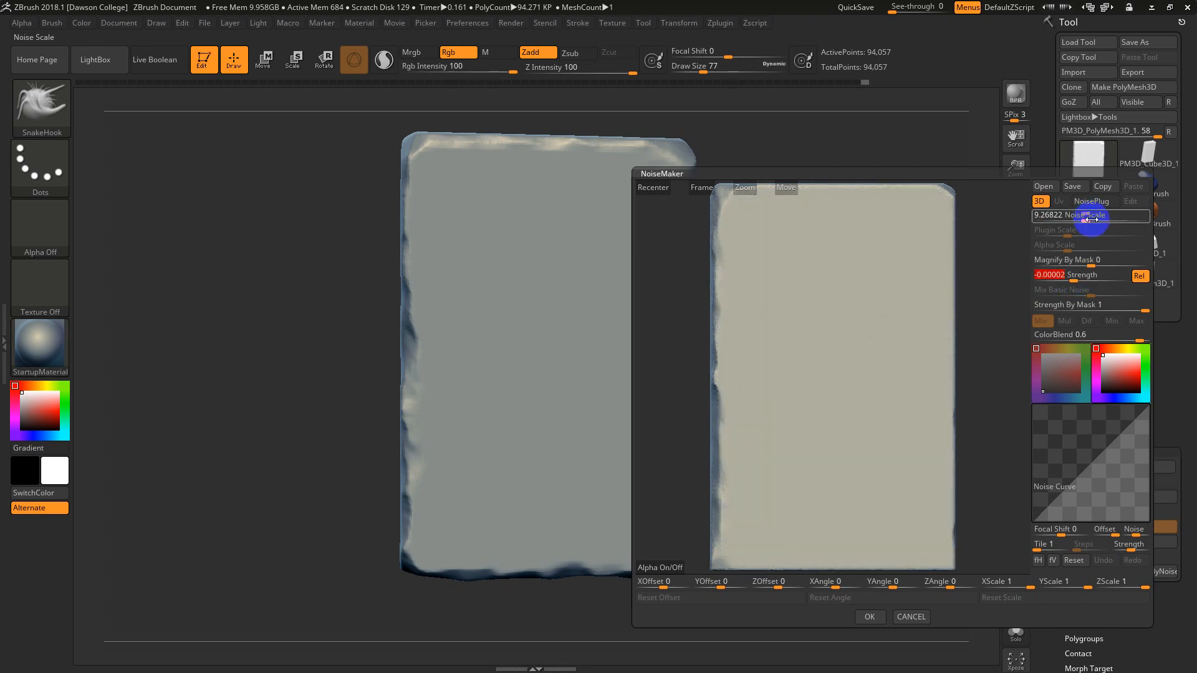
{"action": "left_click_drag", "start_coordinate": [1087, 219], "coordinate": [1116, 227]}
{"action": "left_click", "coordinate": [1064, 282]}
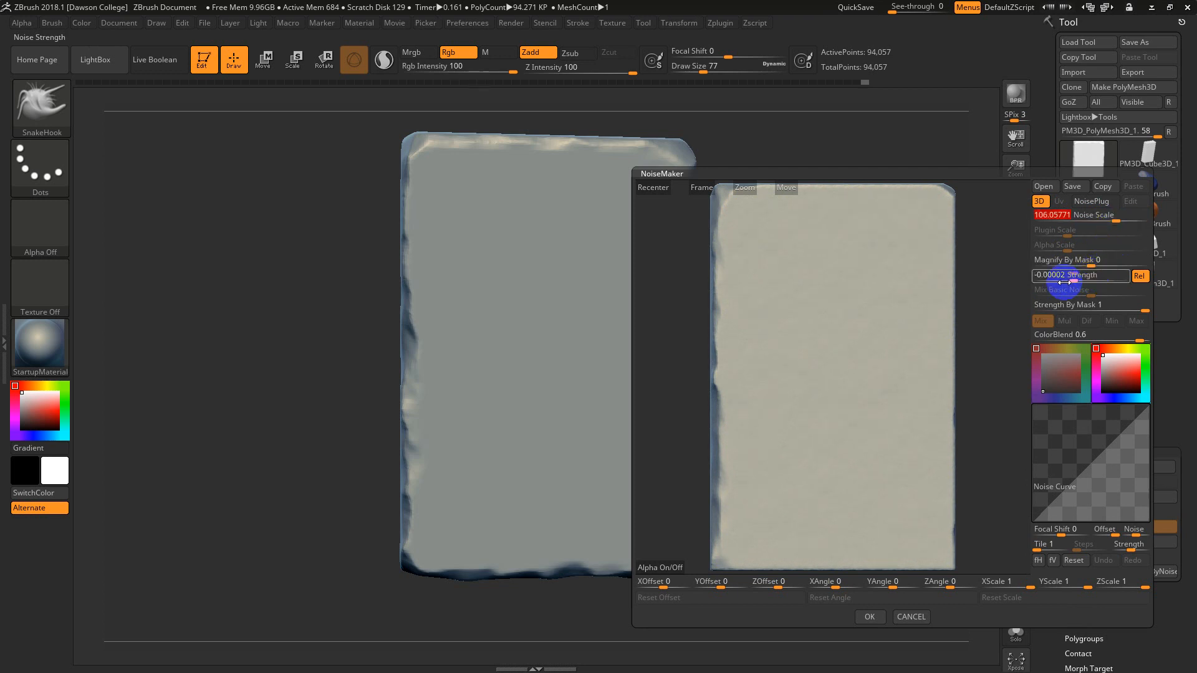
{"action": "left_click_drag", "start_coordinate": [1072, 279], "coordinate": [1091, 281]}
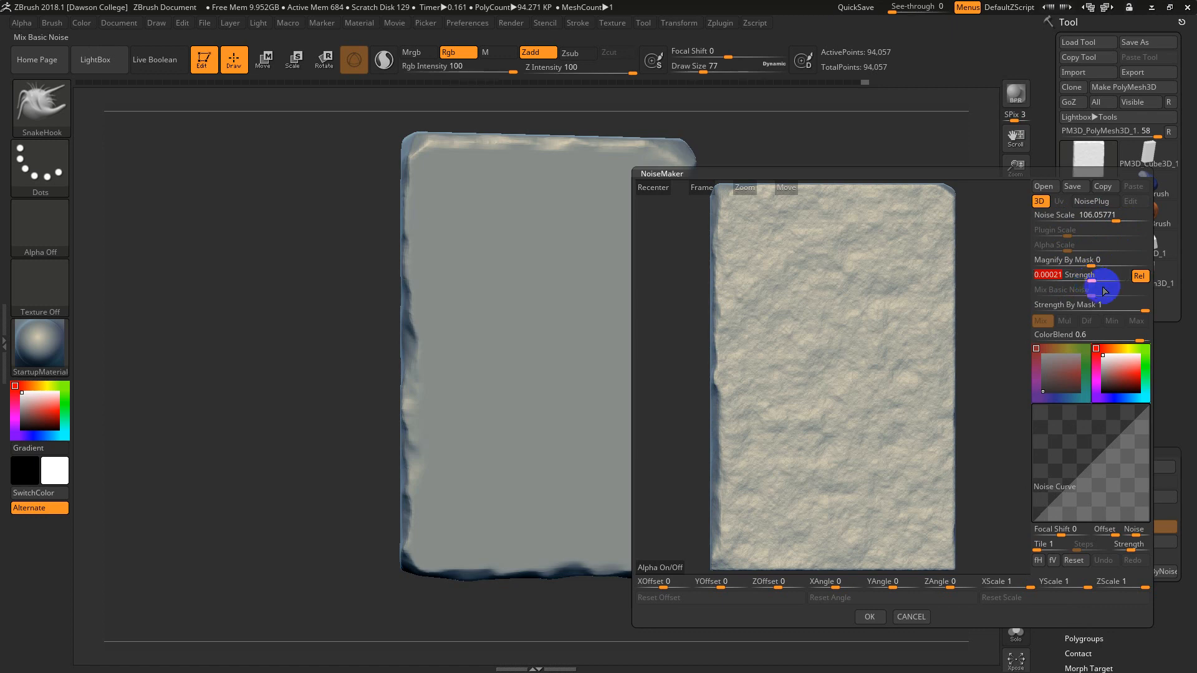
{"action": "left_click", "coordinate": [871, 617]}
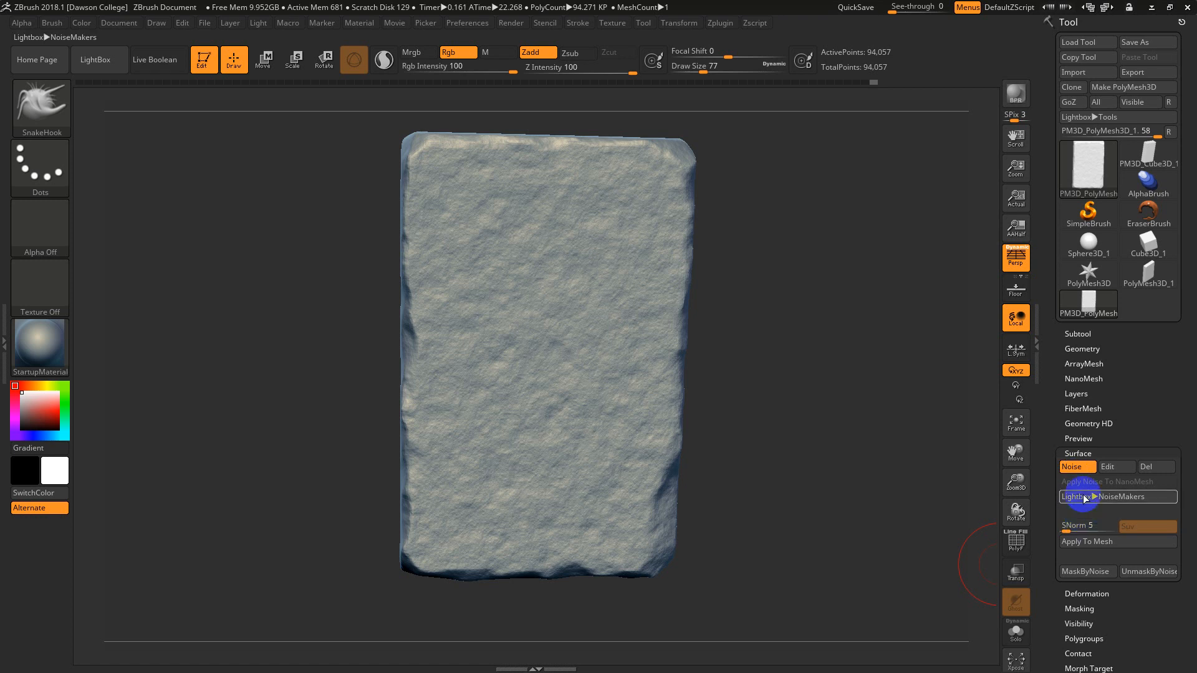
Step: Apply the surface noise to the slab's mesh and check the result
{"action": "left_click", "coordinate": [1082, 548]}
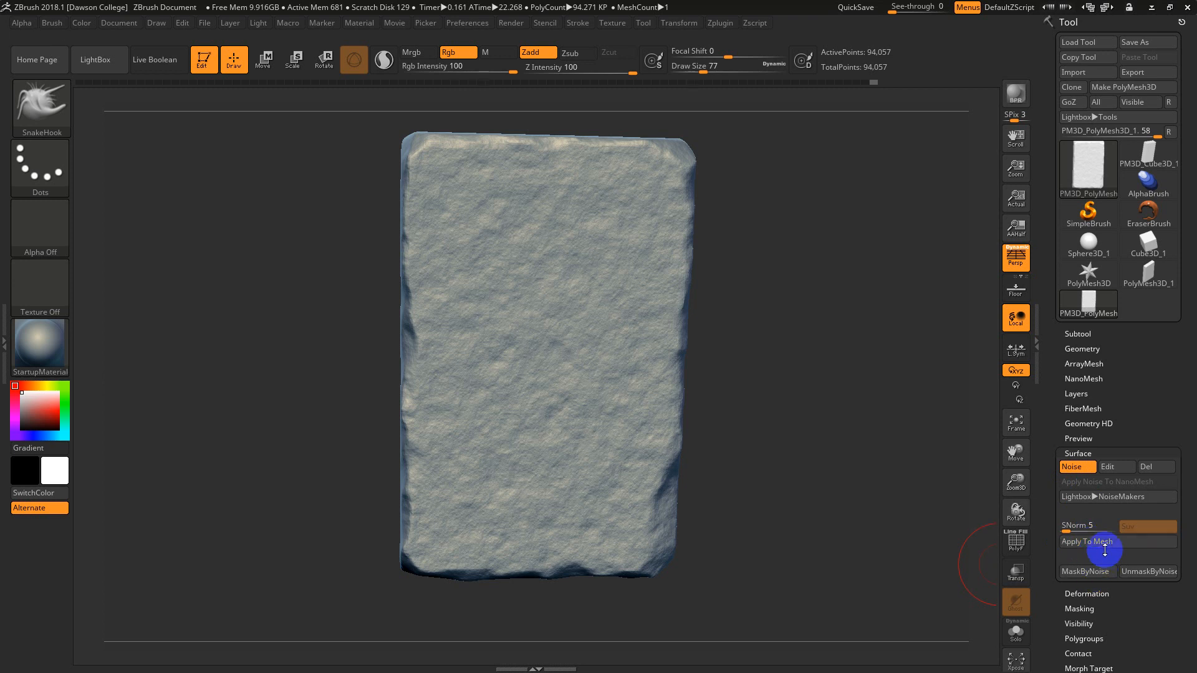
{"action": "left_click", "coordinate": [1104, 543]}
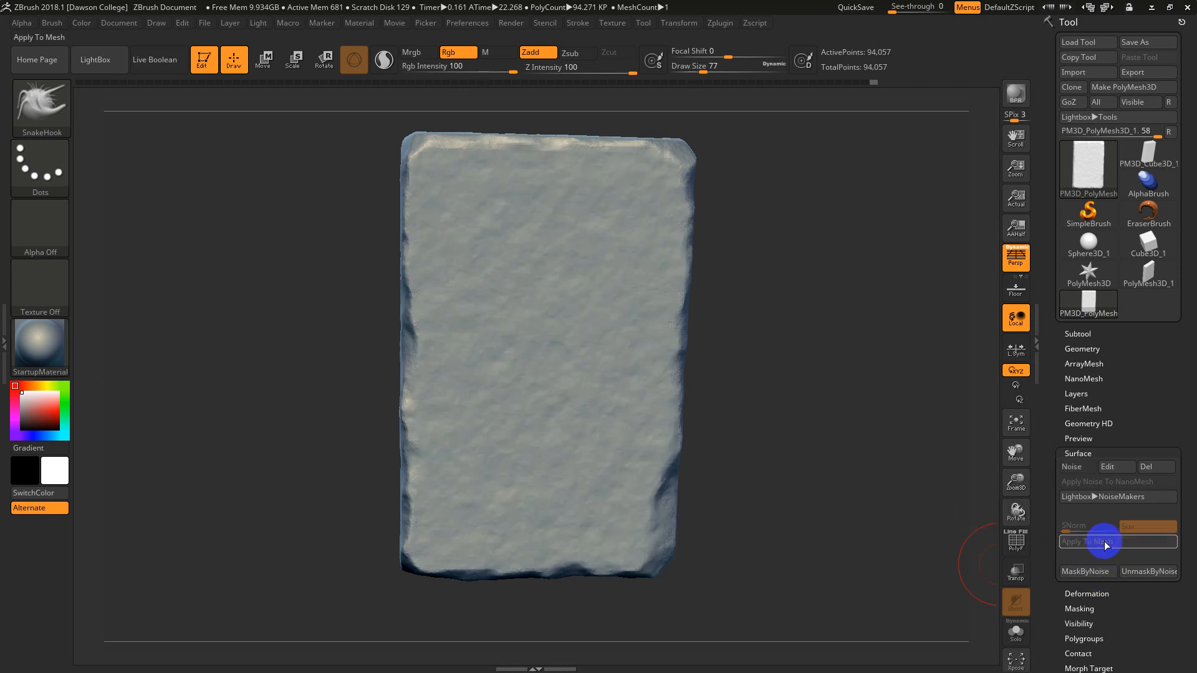
{"action": "mouse_move", "coordinate": [749, 316]}
{"action": "left_mouse_down"}
{"action": "mouse_move", "coordinate": [775, 331]}
{"action": "mouse_move", "coordinate": [744, 332]}
{"action": "mouse_move", "coordinate": [758, 319]}
{"action": "left_mouse_up"}
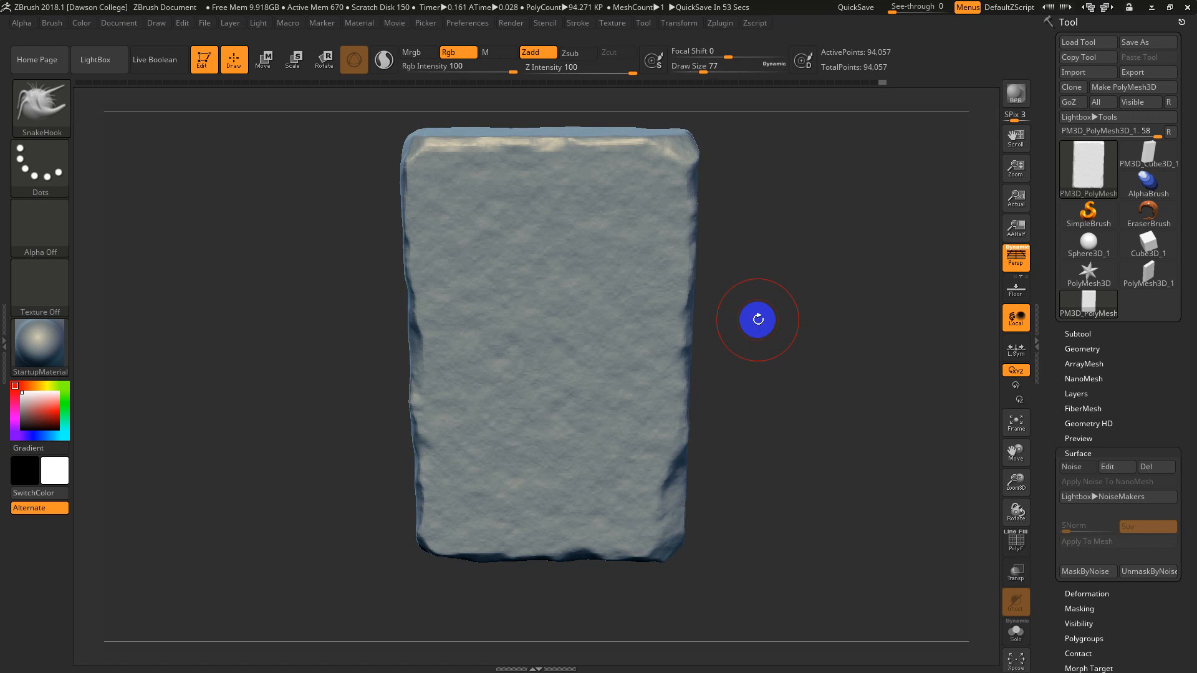
Step: Load the Noise15.ZNM preset onto the slab from the LightBox noise library and close the library
{"action": "left_click", "coordinate": [1079, 467]}
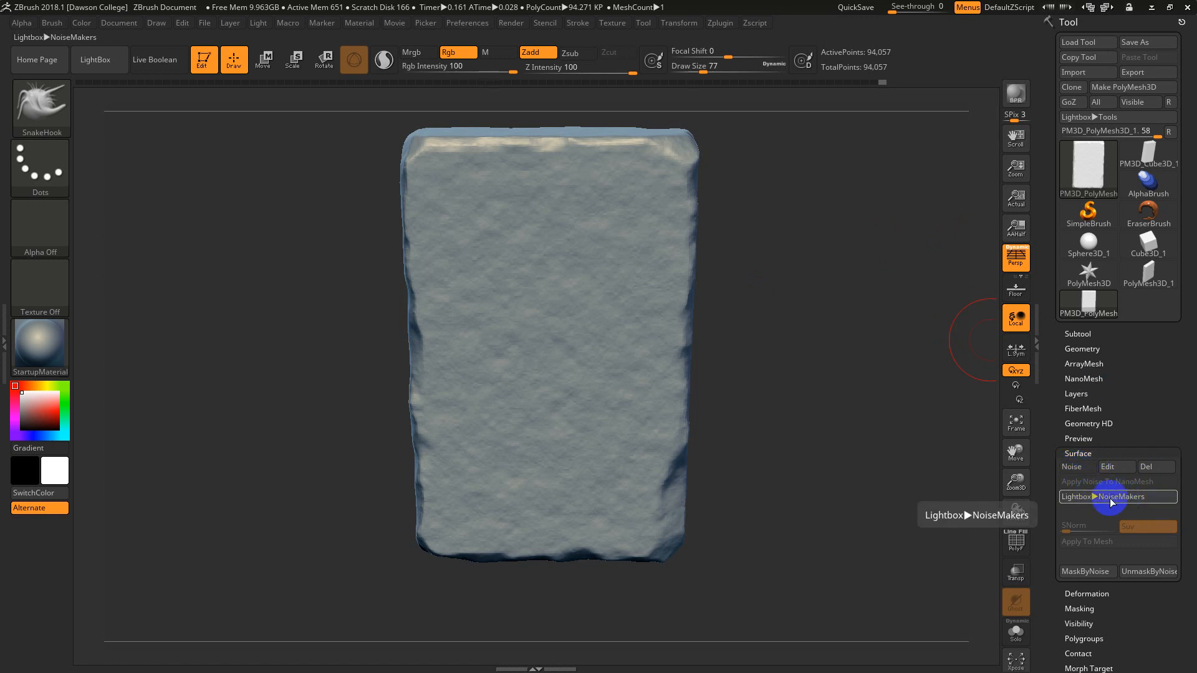
{"action": "left_click", "coordinate": [1110, 497]}
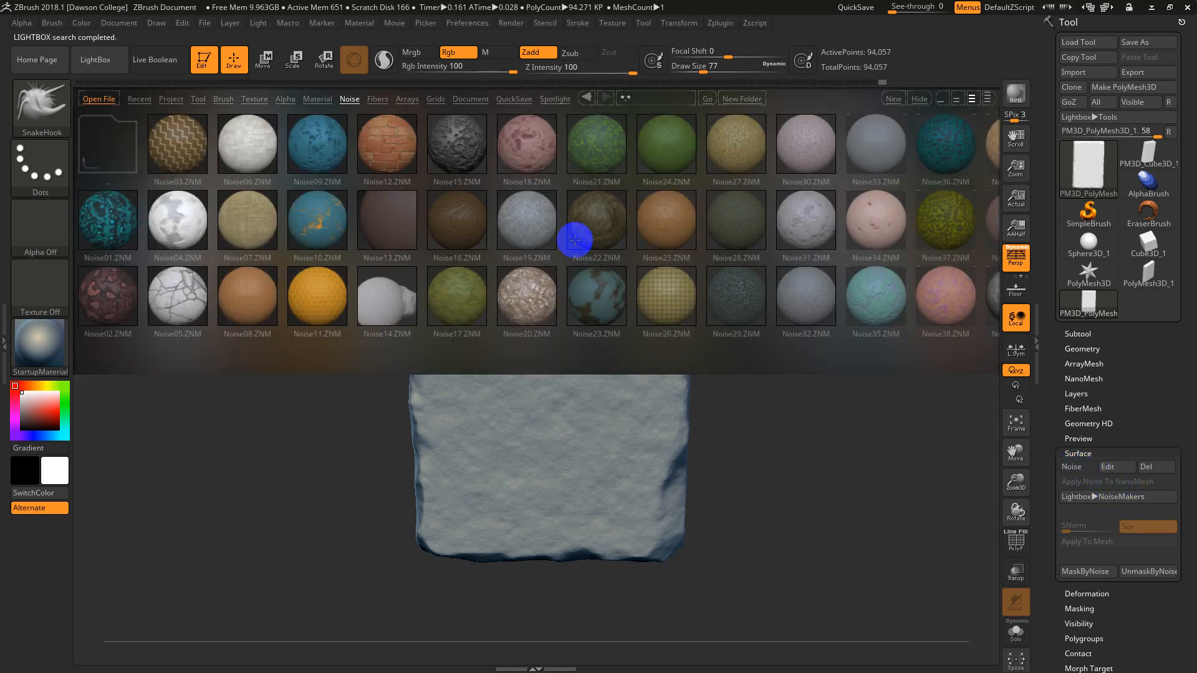
{"action": "left_click", "coordinate": [458, 137]}
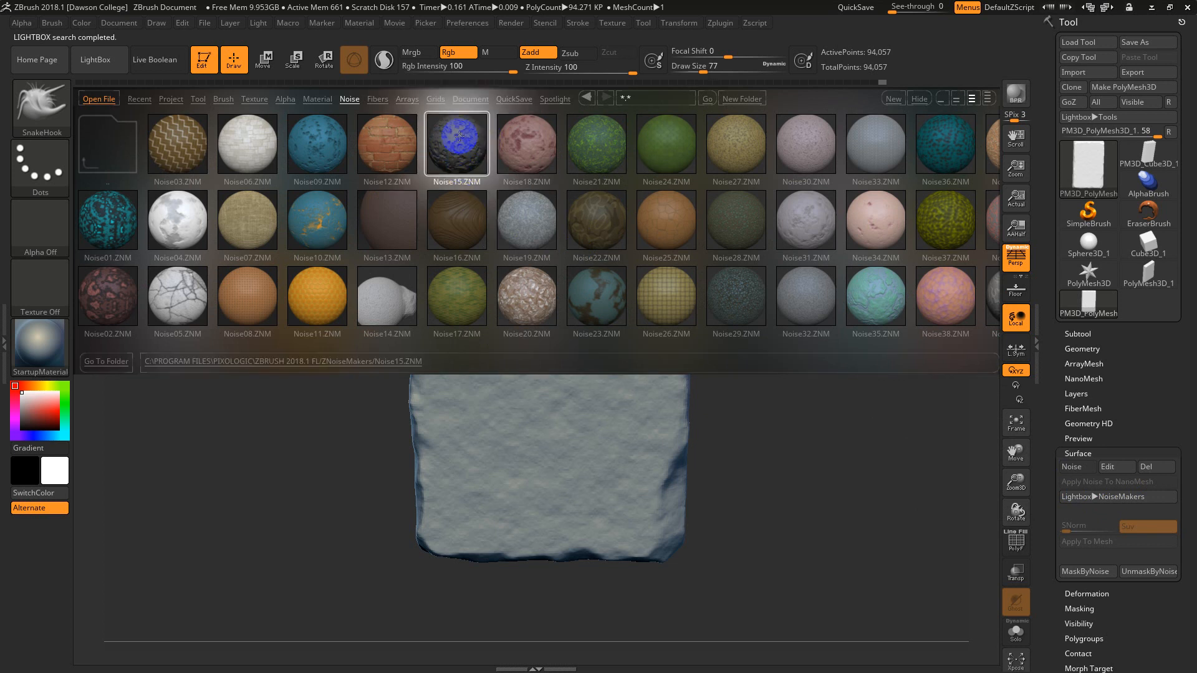
{"action": "left_click", "coordinate": [177, 288]}
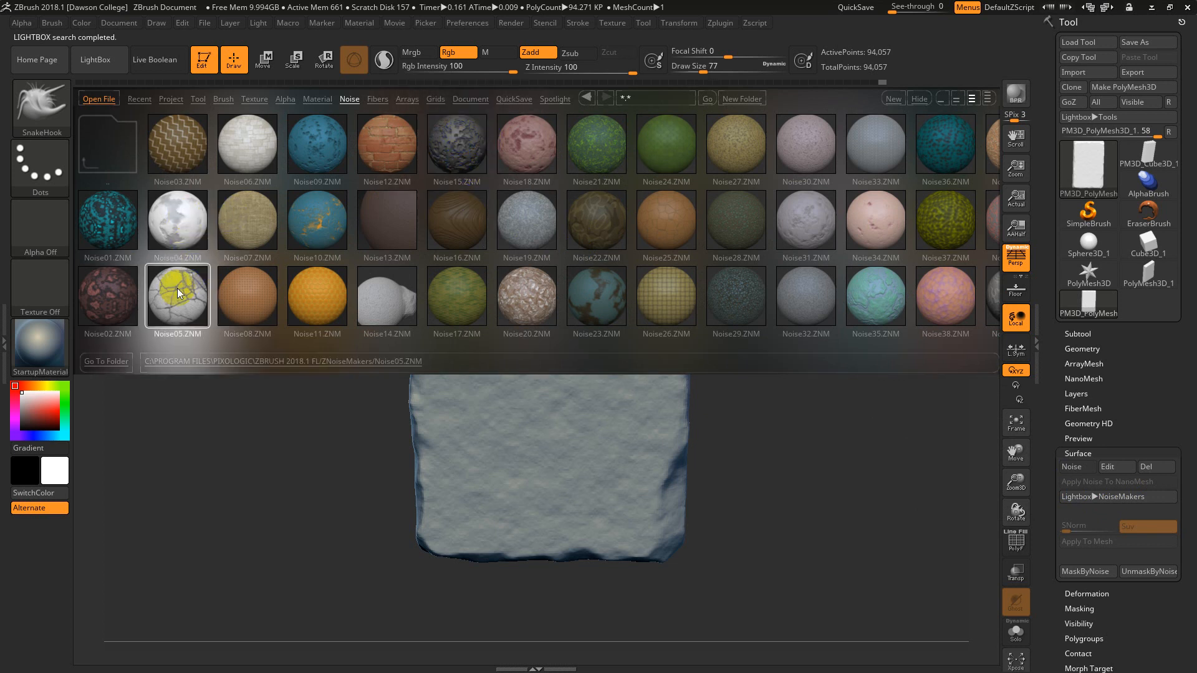
{"action": "double_click", "coordinate": [452, 135]}
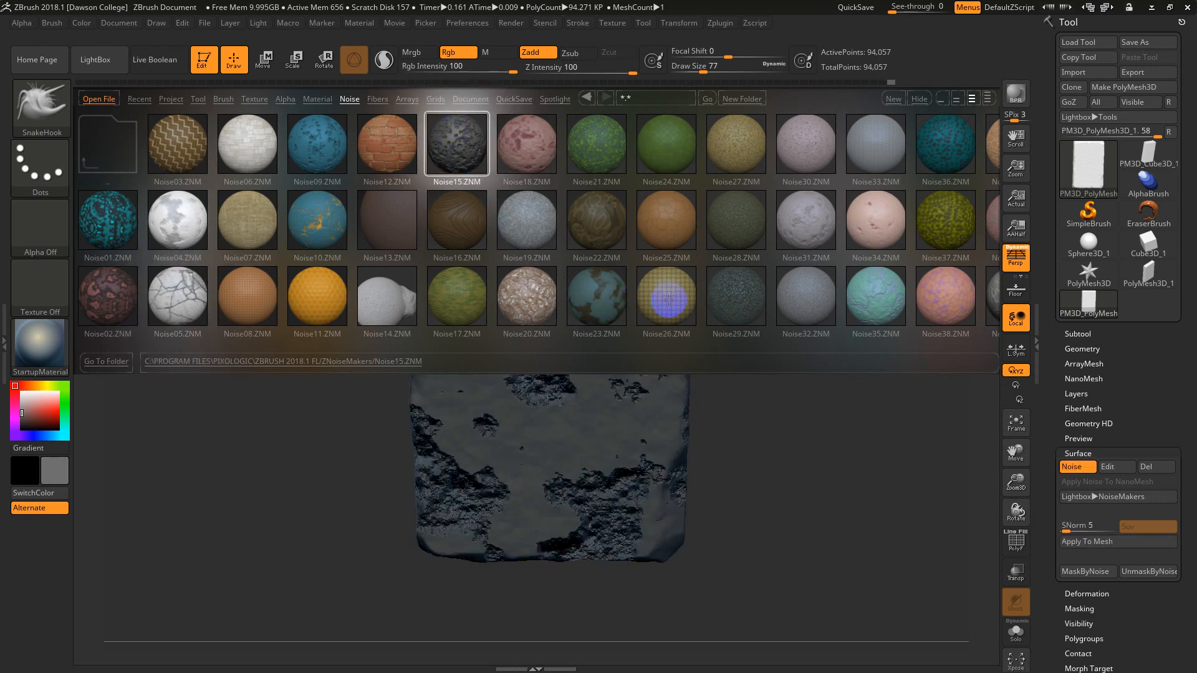
{"action": "key", "text": "comma"}
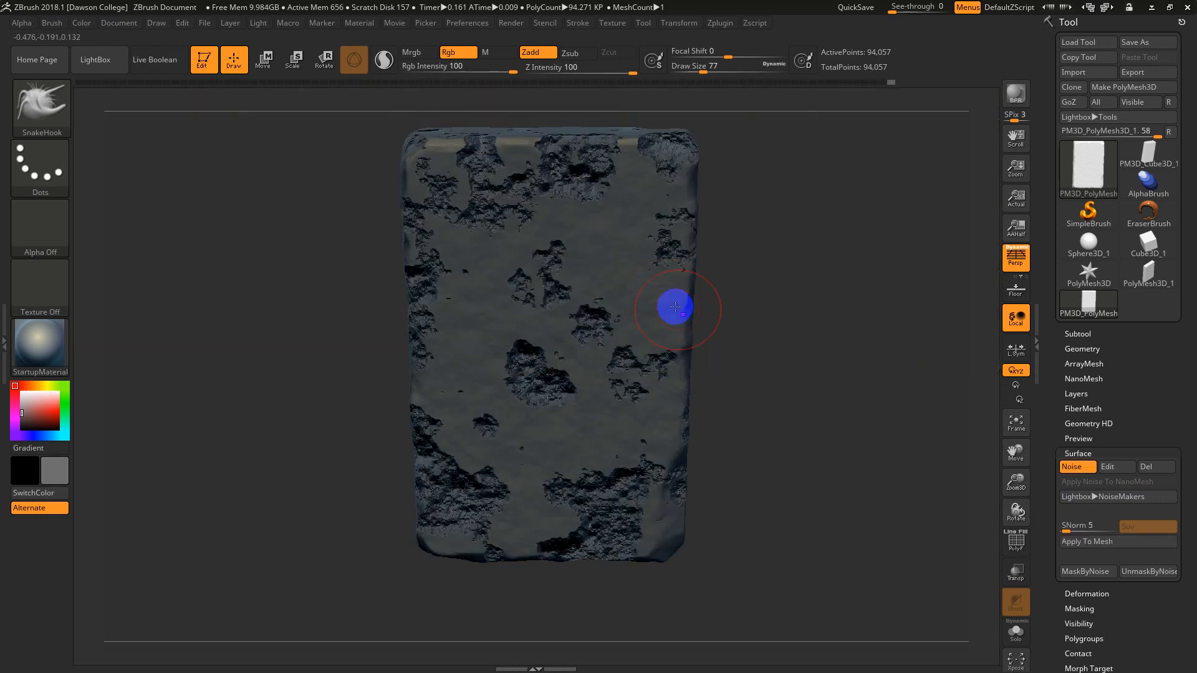
Step: Set the preset's Noise Scale to 512, then try applying the noise to the mesh and undo that application
{"action": "left_click", "coordinate": [1115, 468]}
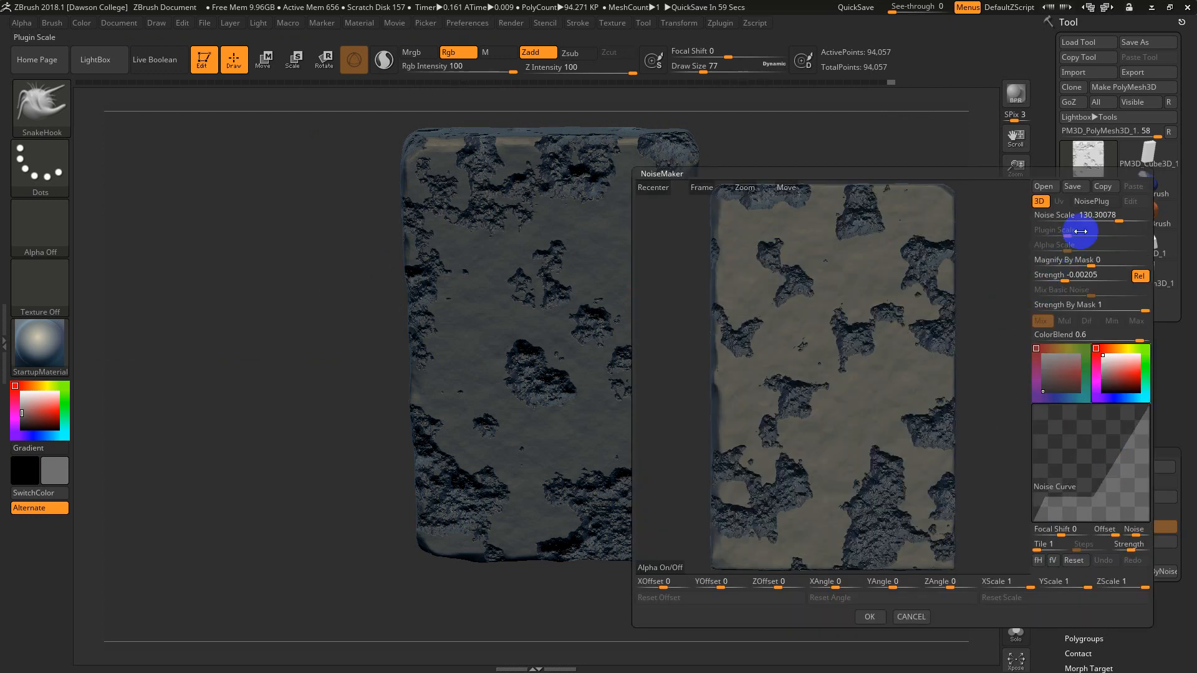
{"action": "left_click_drag", "start_coordinate": [1117, 214], "coordinate": [1151, 214]}
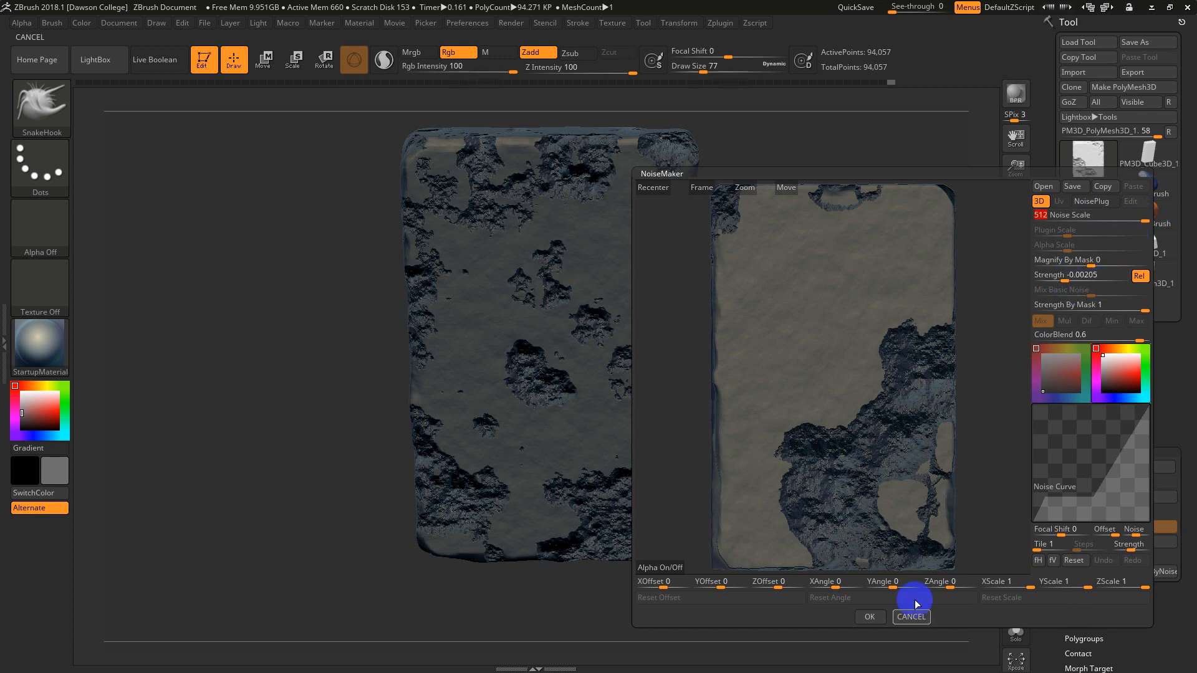
{"action": "left_click", "coordinate": [869, 617]}
{"action": "left_click", "coordinate": [1095, 542]}
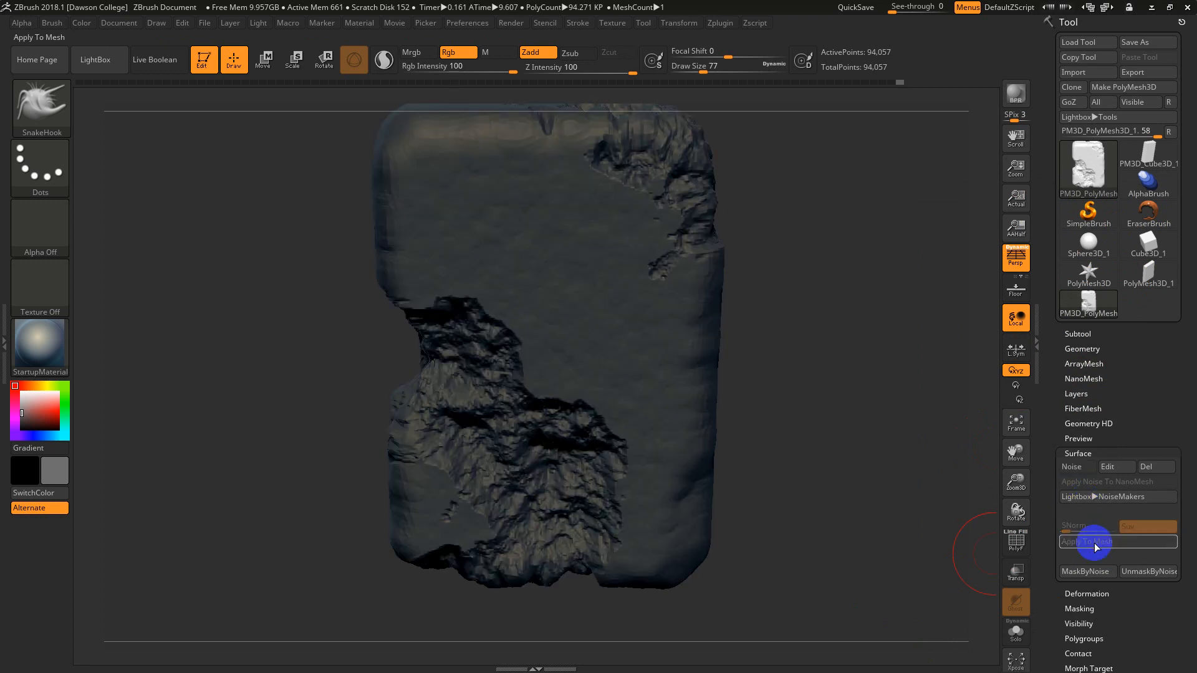
{"action": "key", "text": "ctrl+z"}
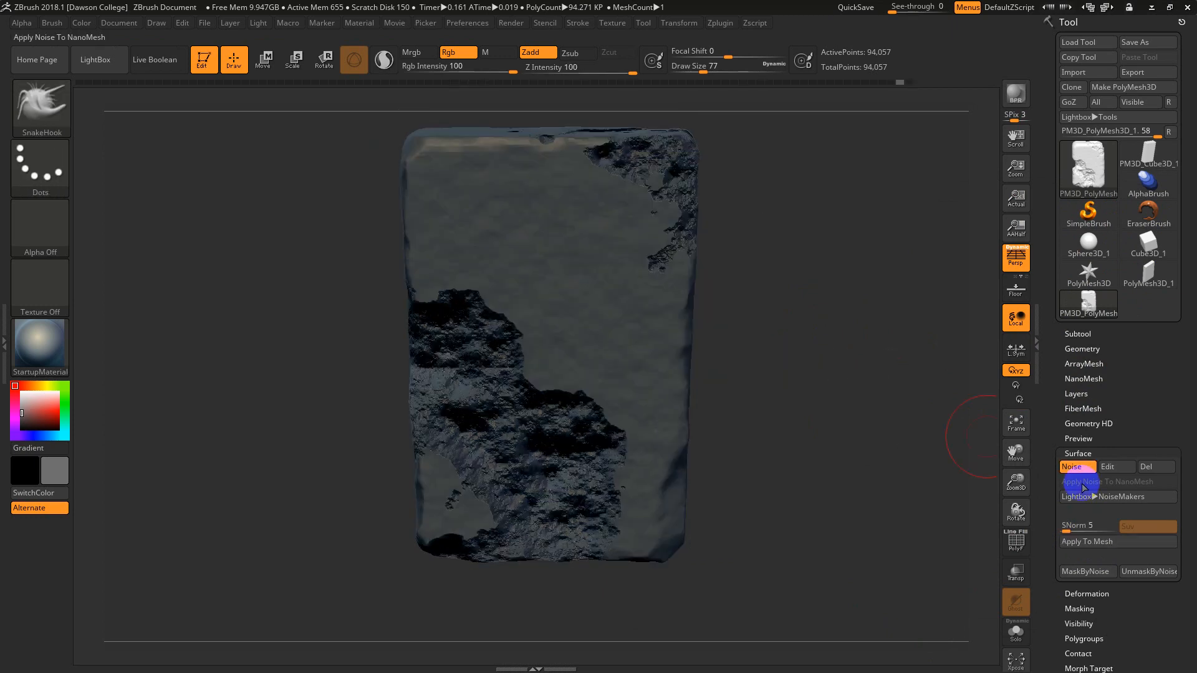
Step: Set the noise Strength to -0.0004 and try applying the noise to the slab's mesh
{"action": "left_click", "coordinate": [1119, 468]}
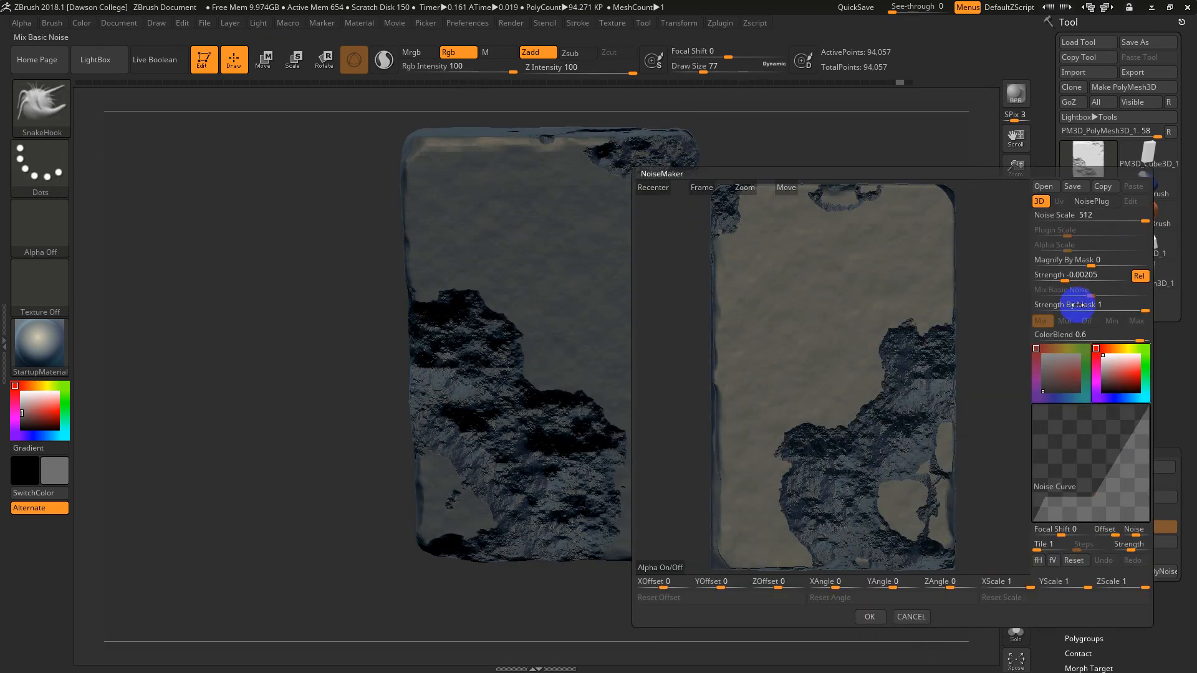
{"action": "left_click", "coordinate": [1065, 275]}
{"action": "left_click_drag", "start_coordinate": [1063, 279], "coordinate": [1068, 279]}
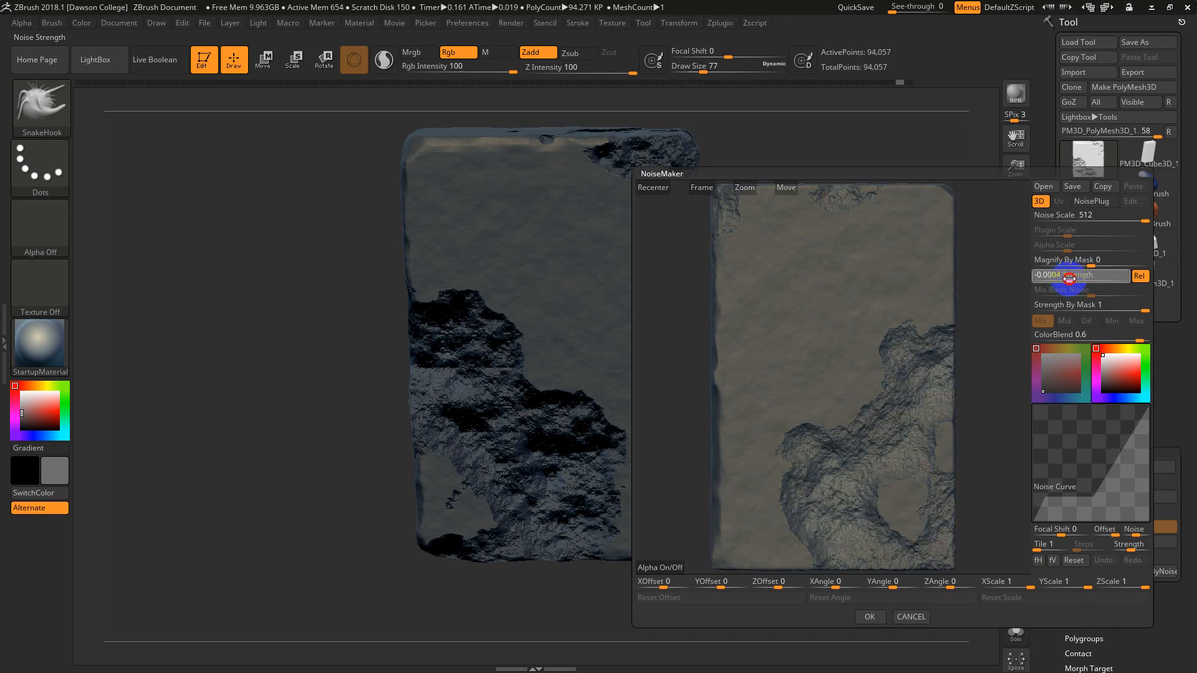
{"action": "left_click", "coordinate": [872, 617]}
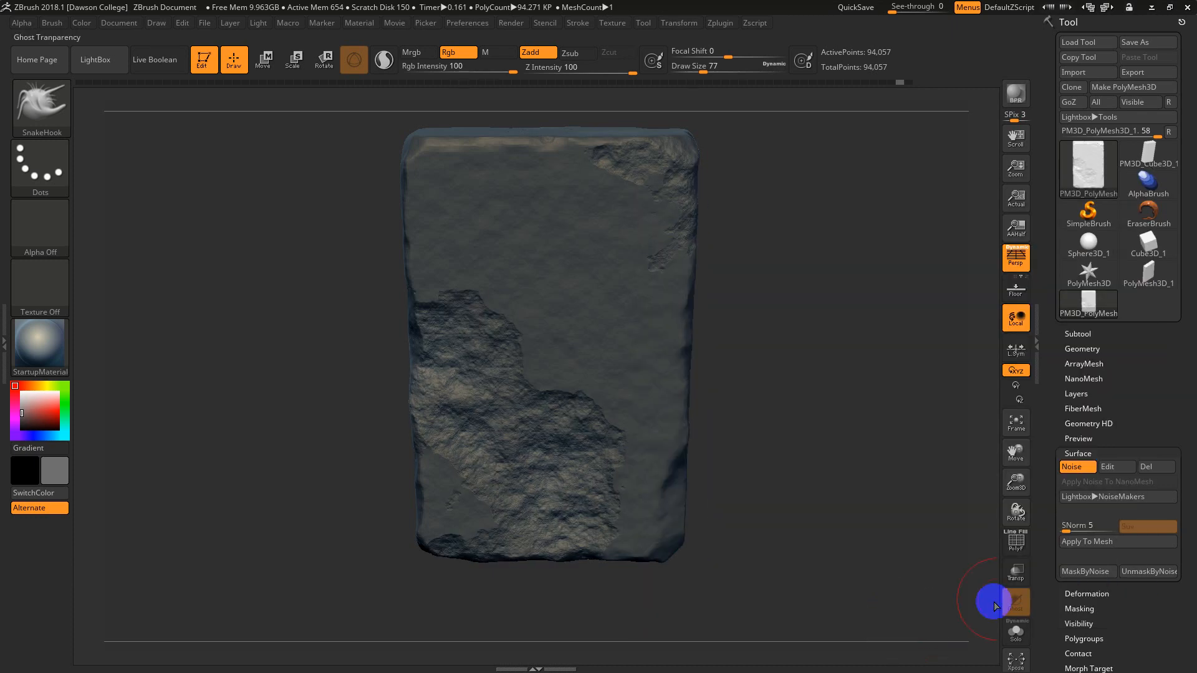
{"action": "left_click", "coordinate": [1067, 540]}
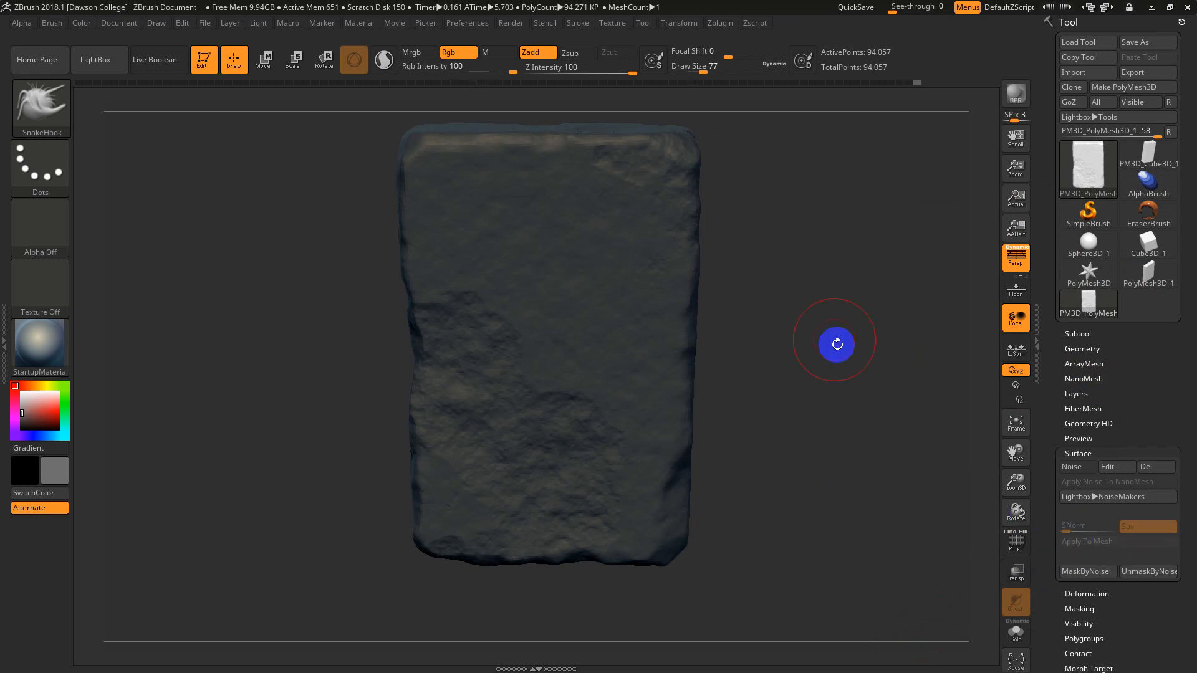
Step: Set the main colour to white and mask the slab by its surface noise
{"action": "left_click", "coordinate": [20, 387]}
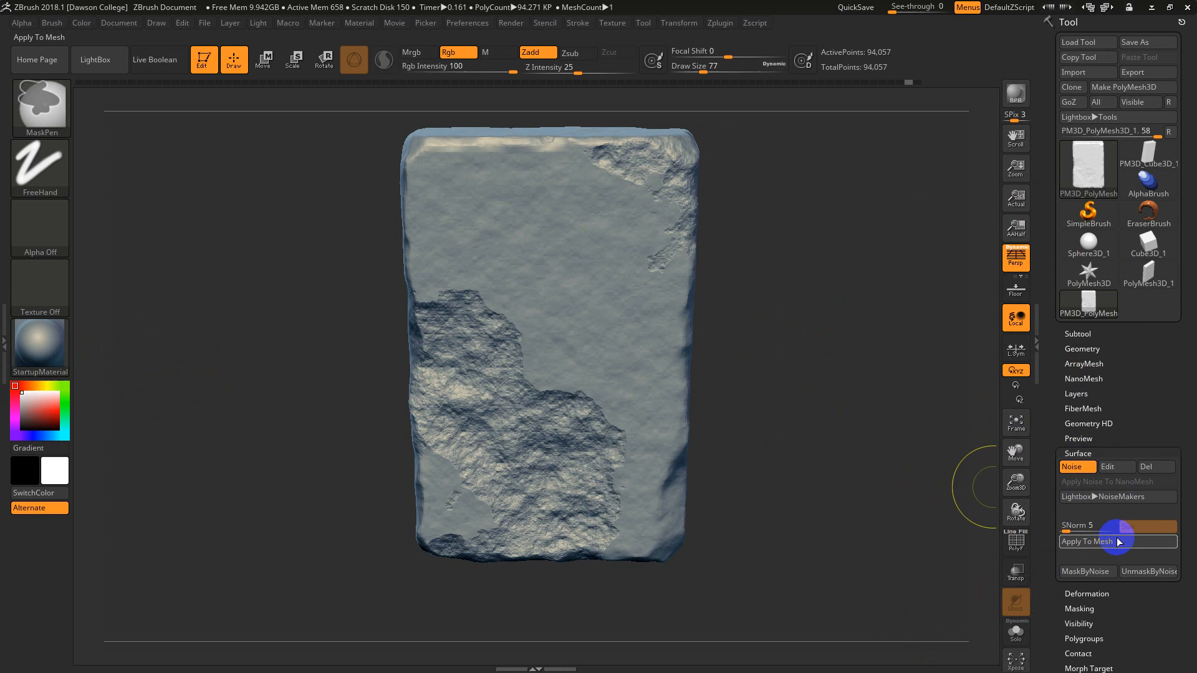
{"action": "left_click", "coordinate": [1091, 571]}
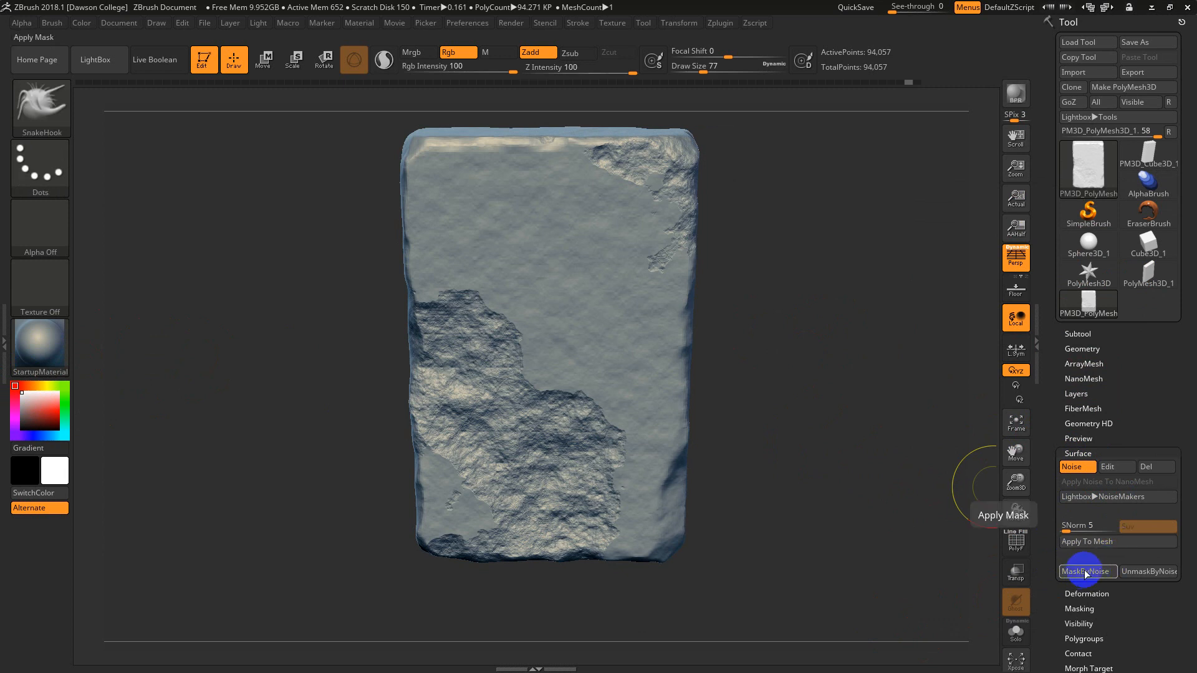
{"action": "left_click", "coordinate": [1088, 572]}
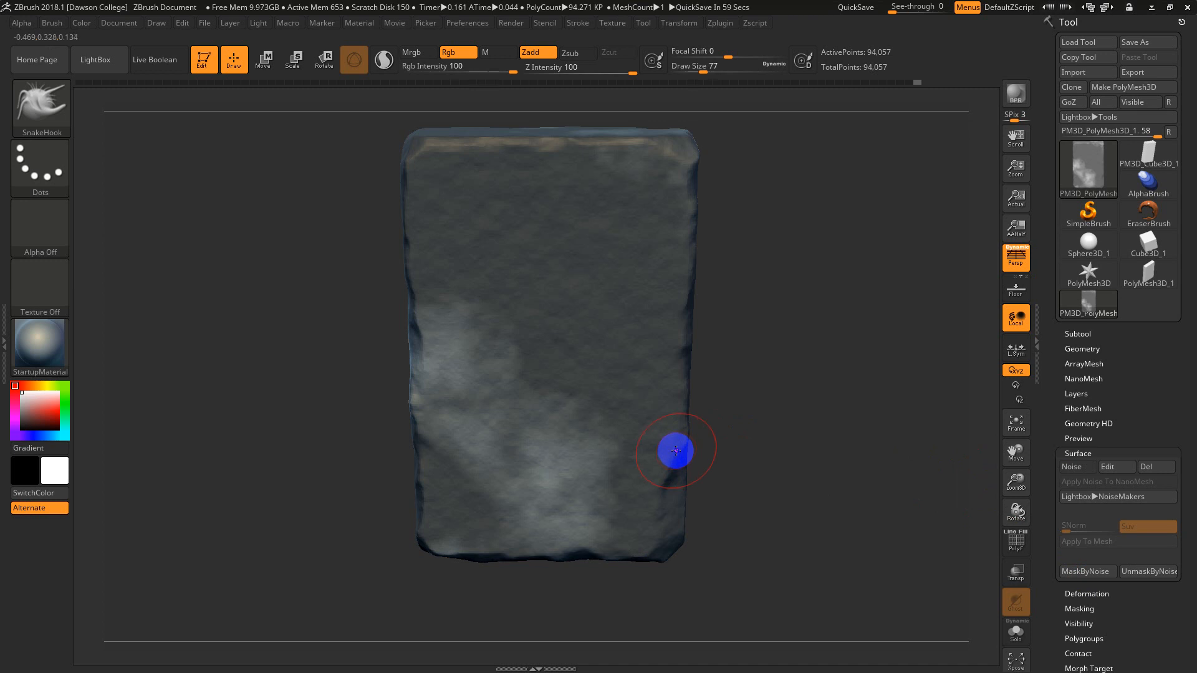
Step: Carve recesses into the slab's unmasked patches with the inverted Standard brush, raising the draw size to 149
{"action": "left_click", "coordinate": [41, 106]}
{"action": "key", "text": "s"}
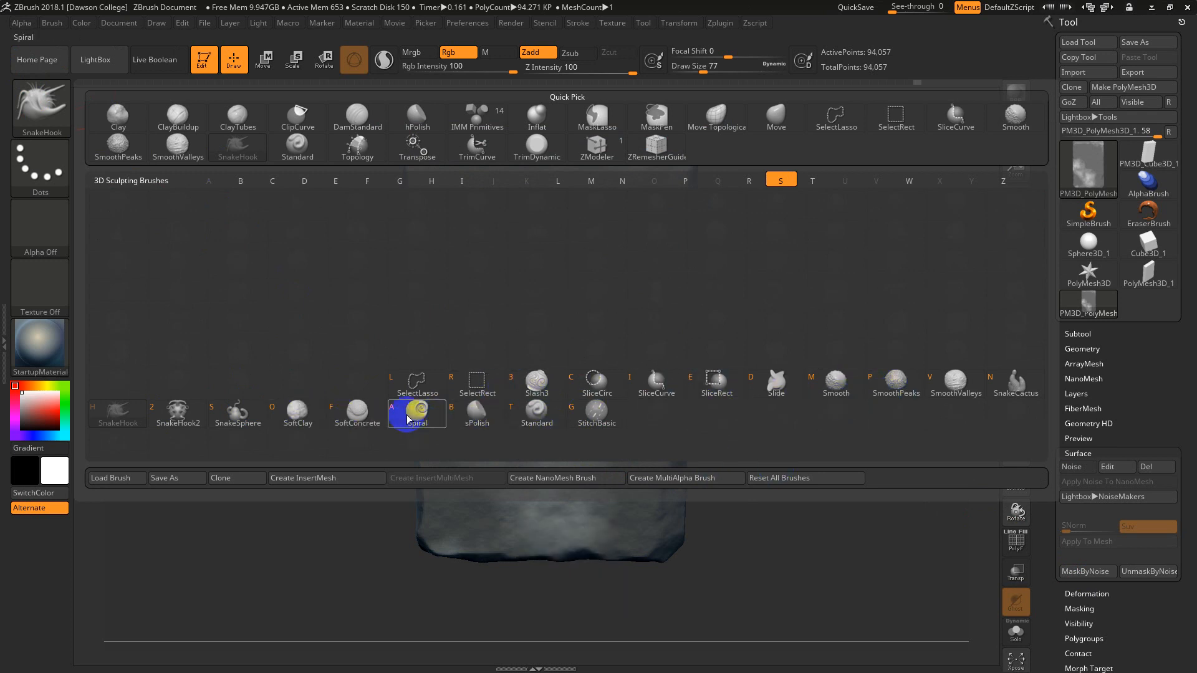
{"action": "left_click", "coordinate": [536, 411]}
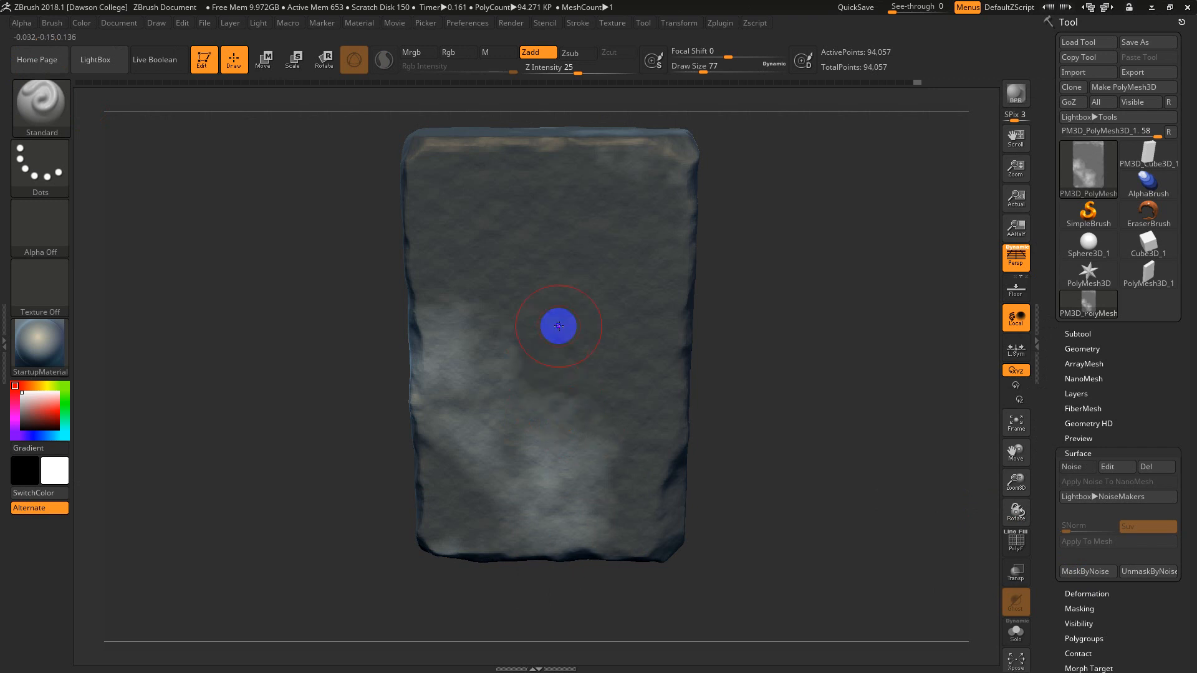
{"action": "mouse_move", "coordinate": [785, 396]}
{"action": "left_mouse_down"}
{"action": "mouse_move", "coordinate": [735, 400]}
{"action": "mouse_move", "coordinate": [799, 377]}
{"action": "left_mouse_up"}
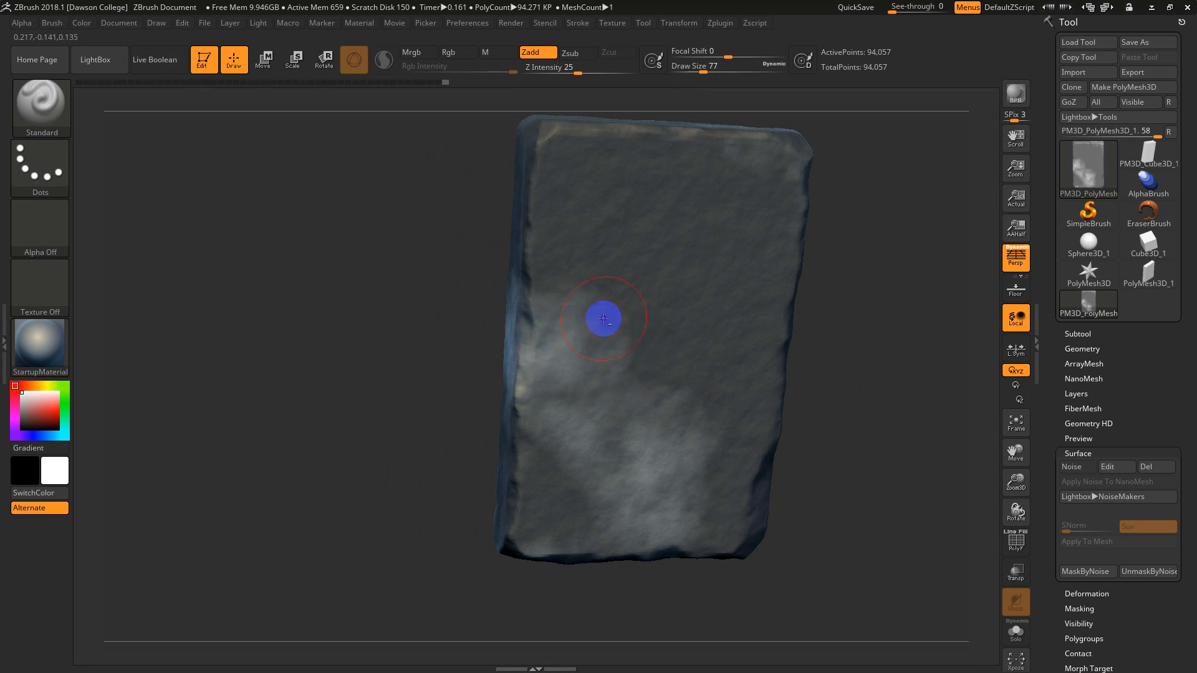
{"action": "mouse_move", "coordinate": [581, 346]}
{"action": "left_mouse_down", "text": "alt"}
{"action": "mouse_move", "coordinate": [593, 310]}
{"action": "mouse_move", "coordinate": [569, 398]}
{"action": "mouse_move", "coordinate": [657, 468]}
{"action": "left_mouse_up", "text": "alt"}
{"action": "key", "text": "s"}
{"action": "mouse_move", "coordinate": [630, 430]}
{"action": "left_mouse_down", "text": "alt"}
{"action": "mouse_move", "coordinate": [659, 454]}
{"action": "mouse_move", "coordinate": [567, 439]}
{"action": "mouse_move", "coordinate": [617, 491]}
{"action": "left_mouse_up", "text": "alt"}
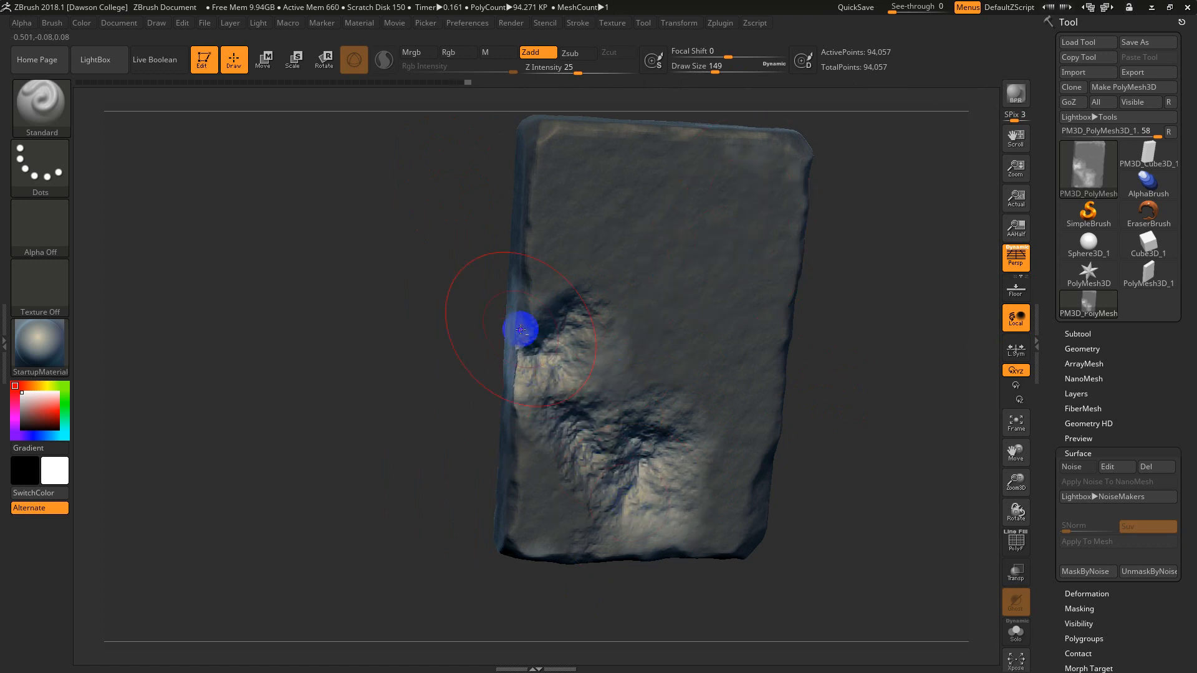
Step: Clear the slab's mask and set the brush draw size to 46
{"action": "left_click_drag", "start_coordinate": [475, 337], "coordinate": [449, 347]}
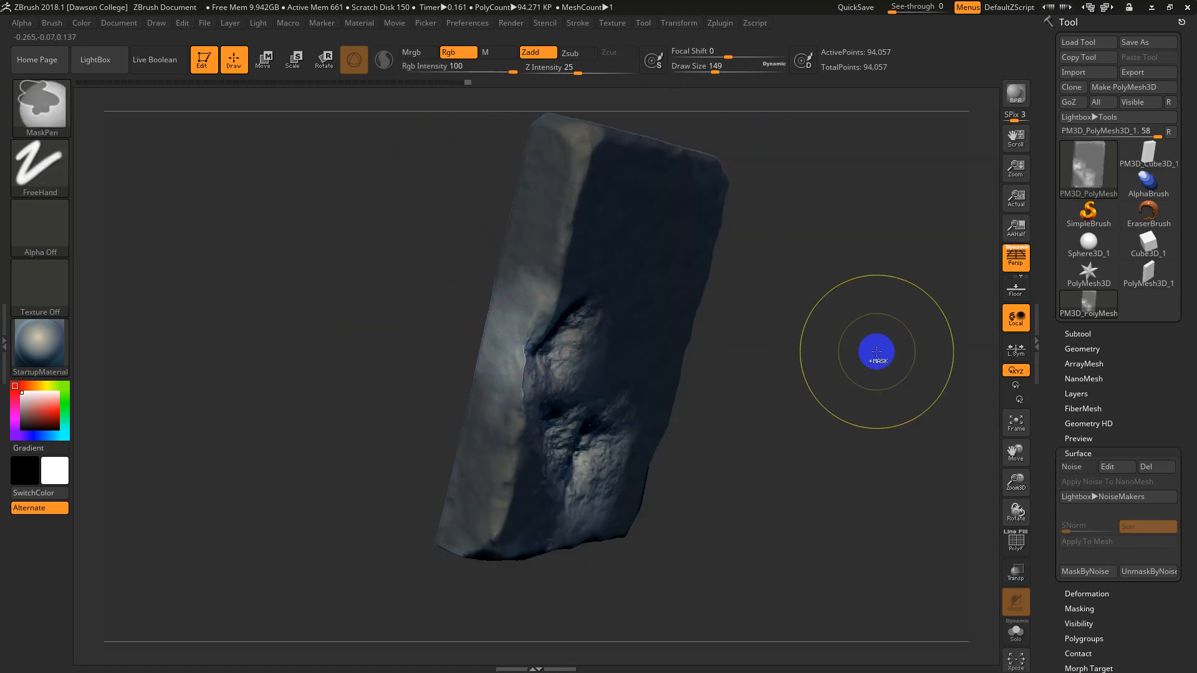
{"action": "mouse_move", "coordinate": [876, 352]}
{"action": "left_mouse_down"}
{"action": "mouse_move", "coordinate": [806, 422]}
{"action": "mouse_move", "coordinate": [819, 396]}
{"action": "mouse_move", "coordinate": [869, 398]}
{"action": "mouse_move", "coordinate": [873, 461]}
{"action": "left_mouse_up"}
{"action": "left_click_drag", "start_coordinate": [447, 301], "coordinate": [269, 271], "text": "alt"}
{"action": "key", "text": "s"}
{"action": "left_click_drag", "start_coordinate": [268, 270], "coordinate": [253, 270]}
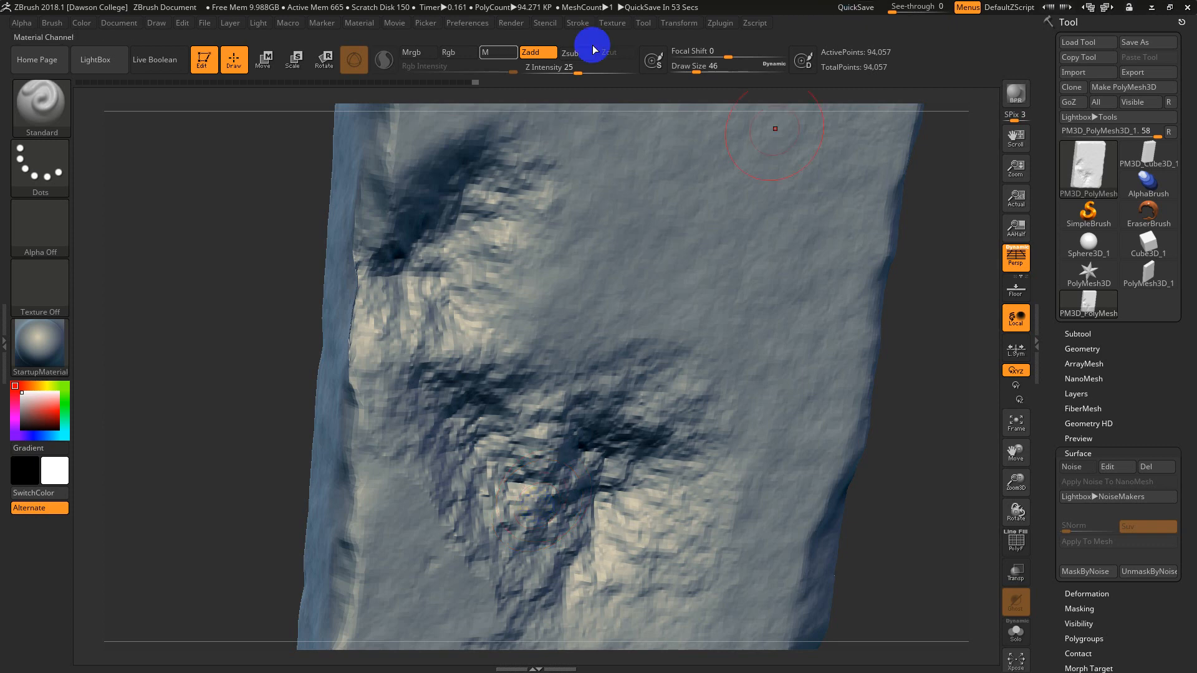
{"action": "left_click", "coordinate": [40, 227]}
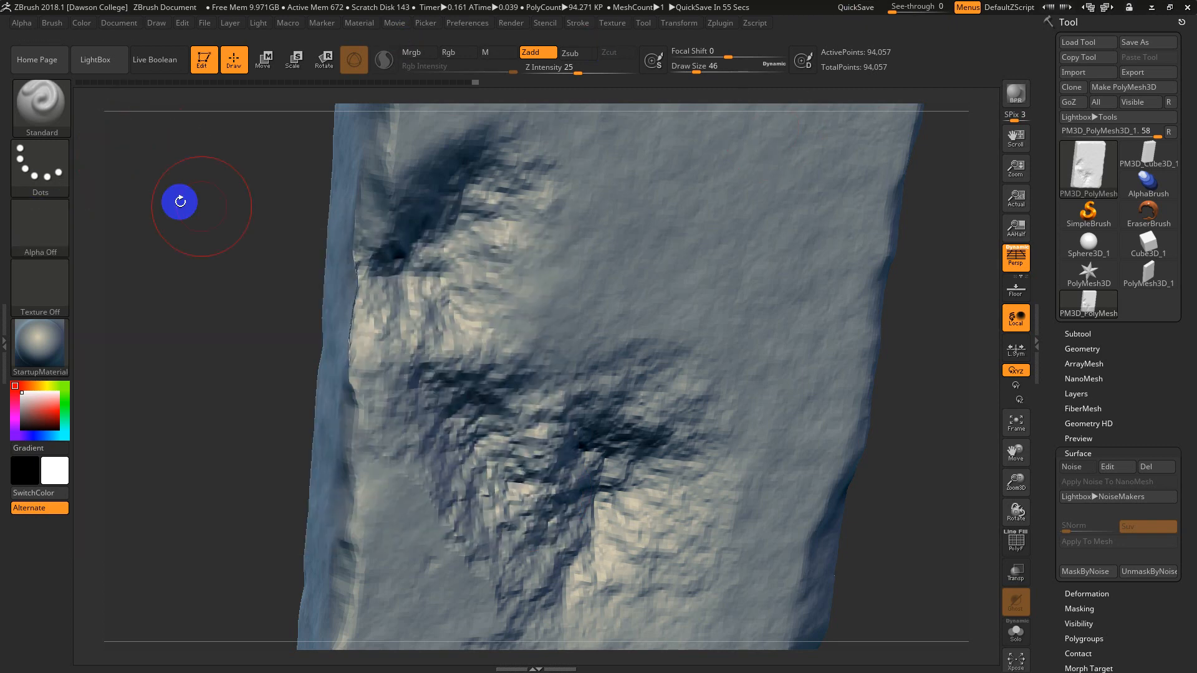
{"action": "left_click", "coordinate": [56, 231]}
{"action": "left_click", "coordinate": [486, 312]}
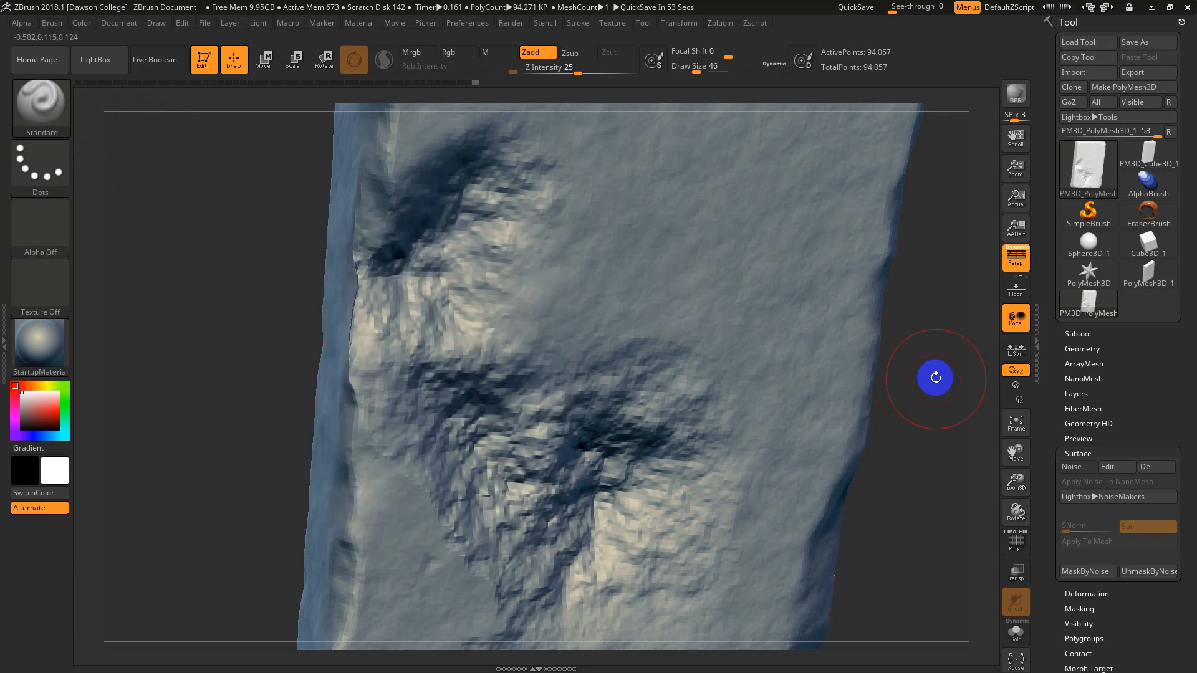
{"action": "left_click", "coordinate": [933, 374], "text": "ctrl"}
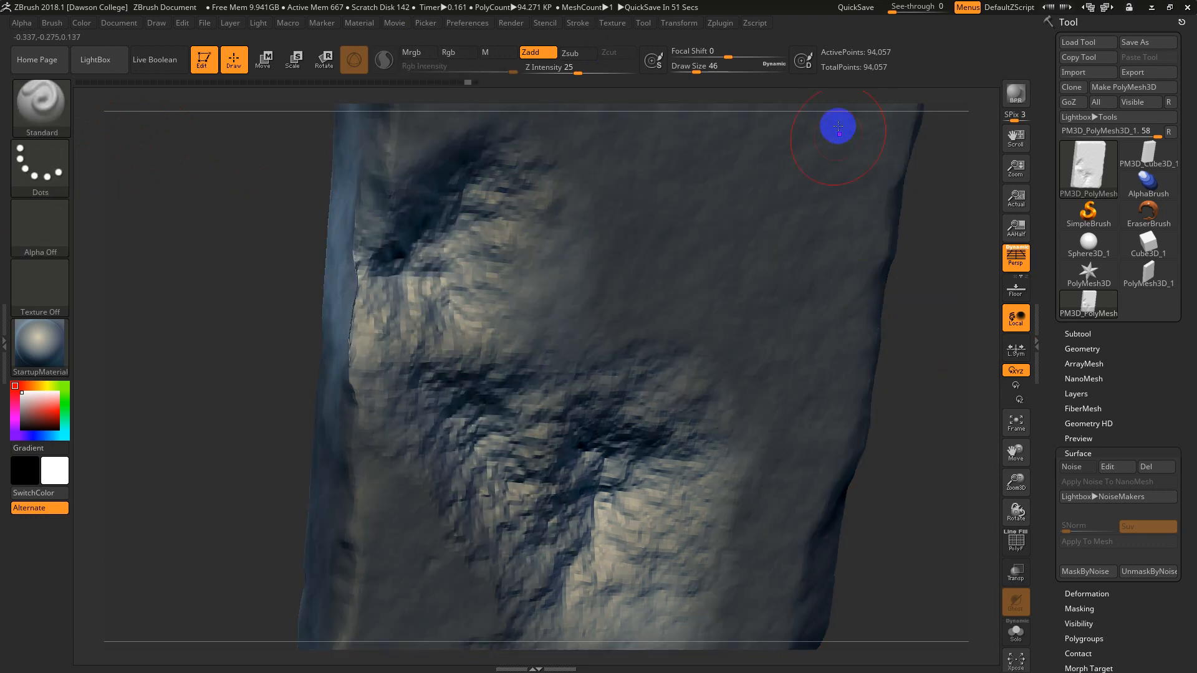
Step: Undo the recess carving on the slab's face and clear the noise-based mask
{"action": "key", "text": "ctrl+z"}
{"action": "key", "text": "ctrl+z"}
{"action": "mouse_move", "coordinate": [951, 344]}
{"action": "left_mouse_down", "text": "ctrl"}
{"action": "mouse_move", "coordinate": [928, 448]}
{"action": "mouse_move", "coordinate": [860, 374]}
{"action": "left_mouse_up", "text": "ctrl"}
{"action": "left_click", "coordinate": [695, 375], "text": "ctrl"}
{"action": "key", "text": "ctrl+z"}
{"action": "key", "text": "ctrl+z"}
{"action": "key", "text": "ctrl+z"}
{"action": "key", "text": "ctrl+z"}
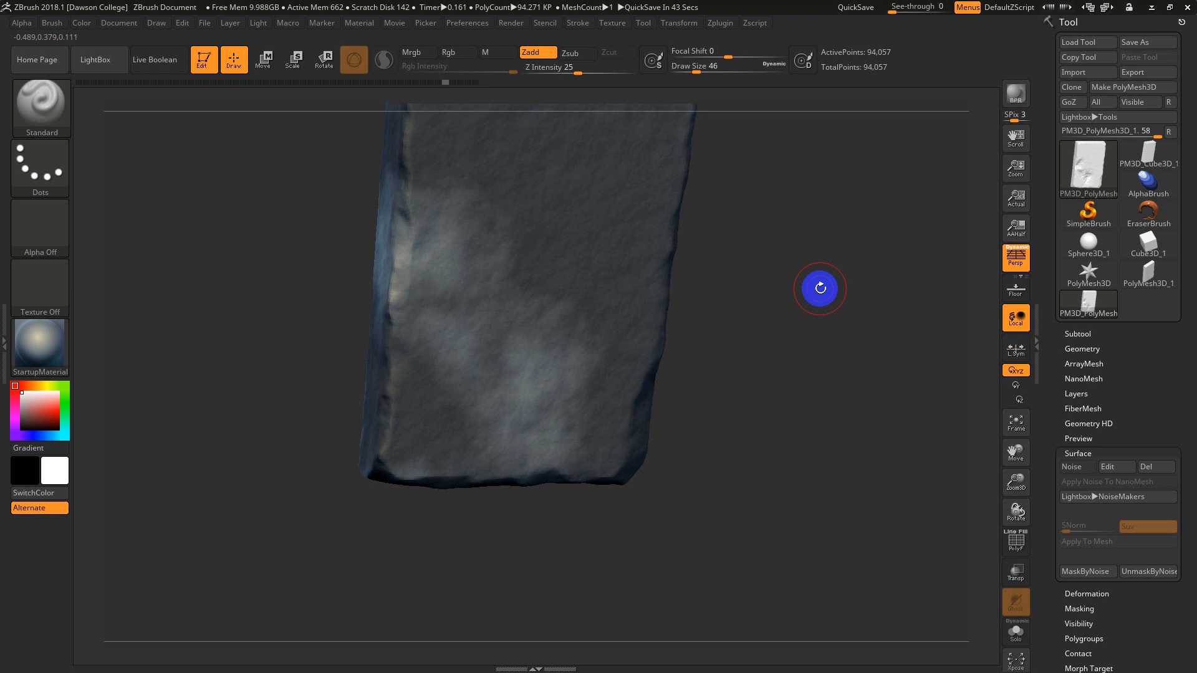
{"action": "left_click_drag", "start_coordinate": [841, 259], "coordinate": [873, 380], "text": "ctrl"}
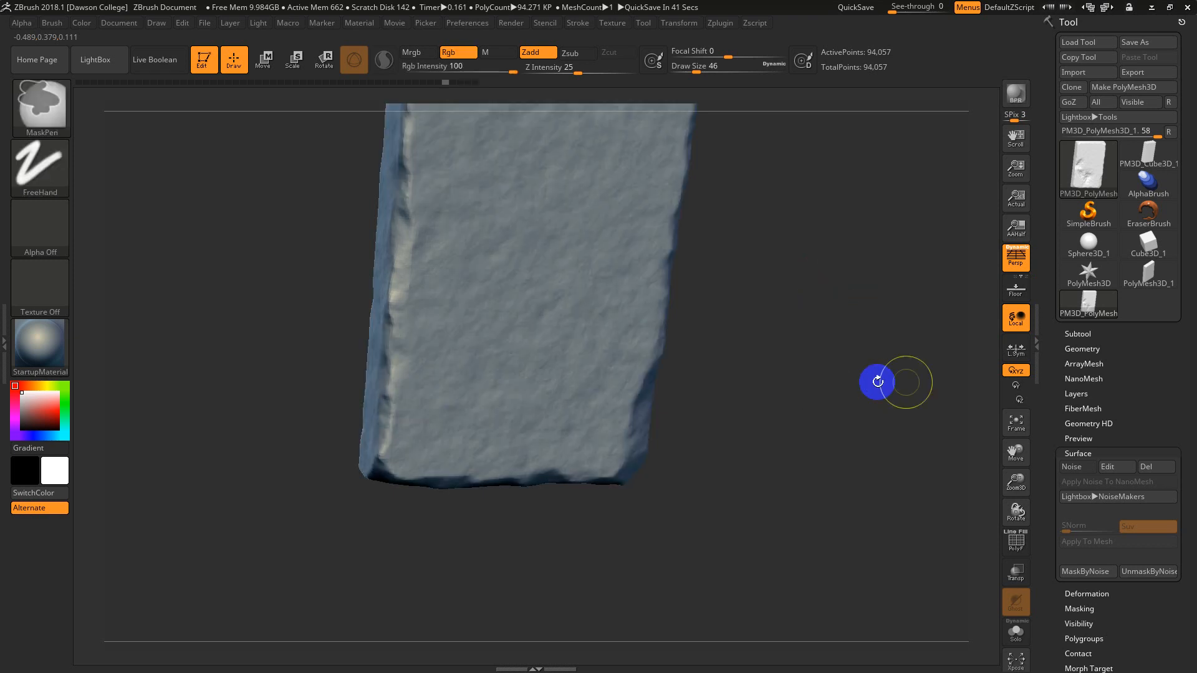
Step: Try remeshing the slab with DynaMesh at resolutions of 504 and 736
{"action": "left_click", "coordinate": [1066, 348]}
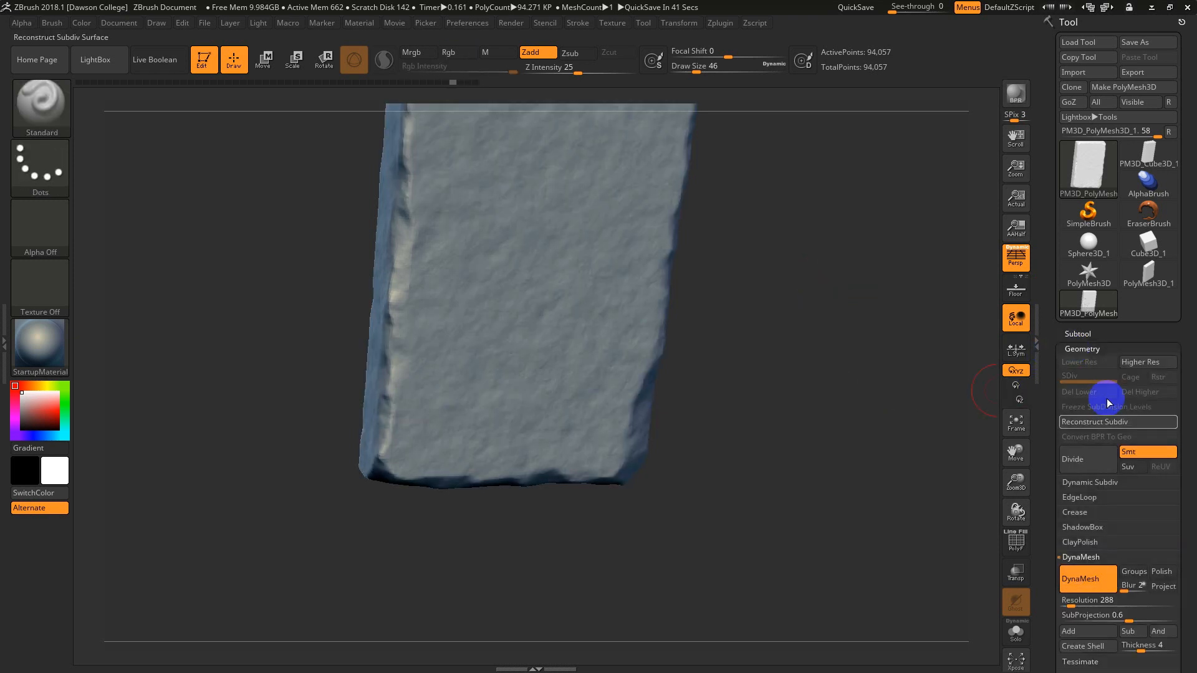
{"action": "left_click", "coordinate": [1074, 603]}
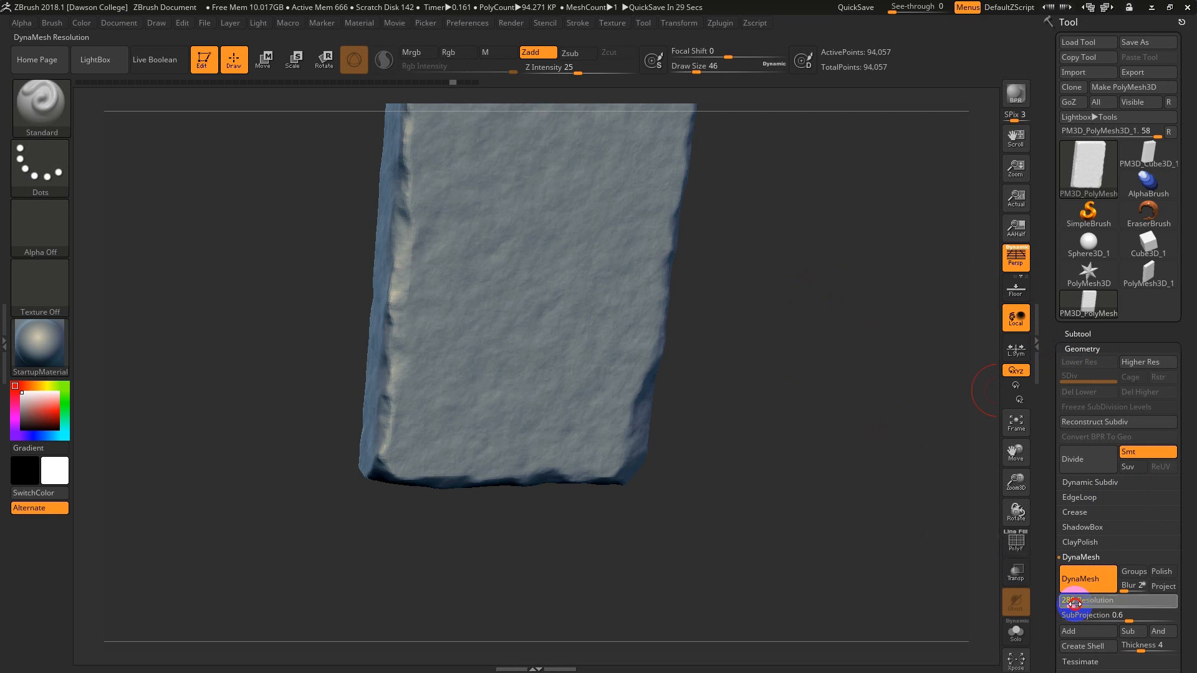
{"action": "left_click_drag", "start_coordinate": [916, 320], "coordinate": [854, 449], "text": "ctrl"}
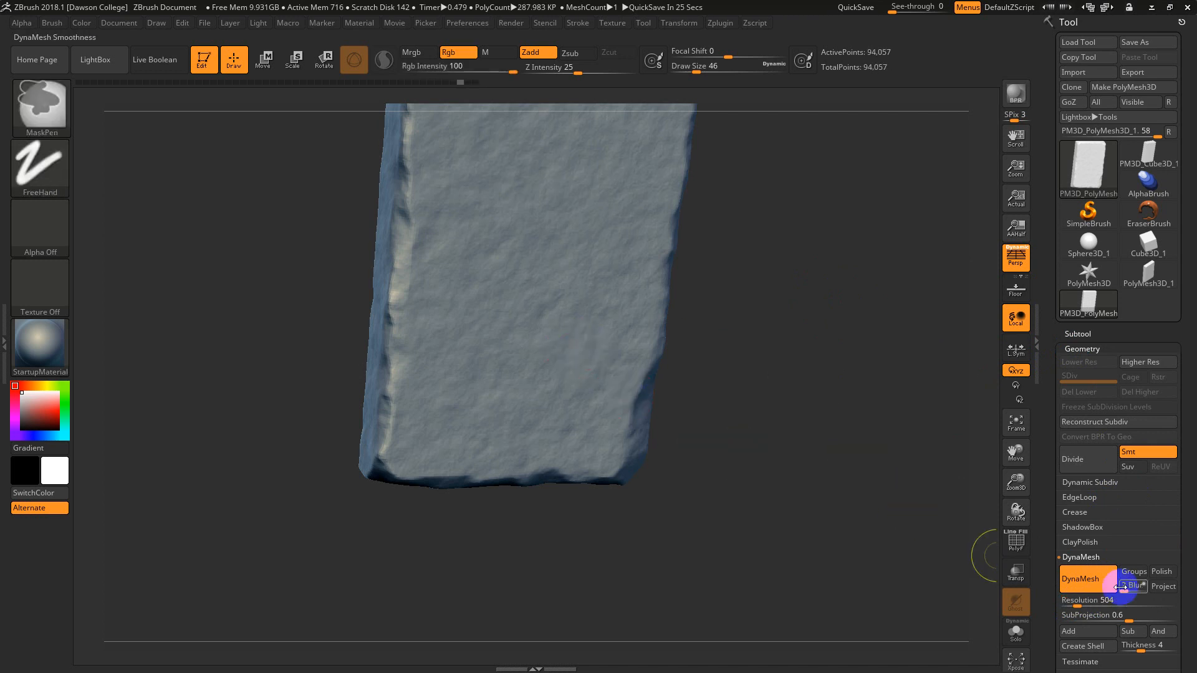
{"action": "left_click", "coordinate": [1080, 603]}
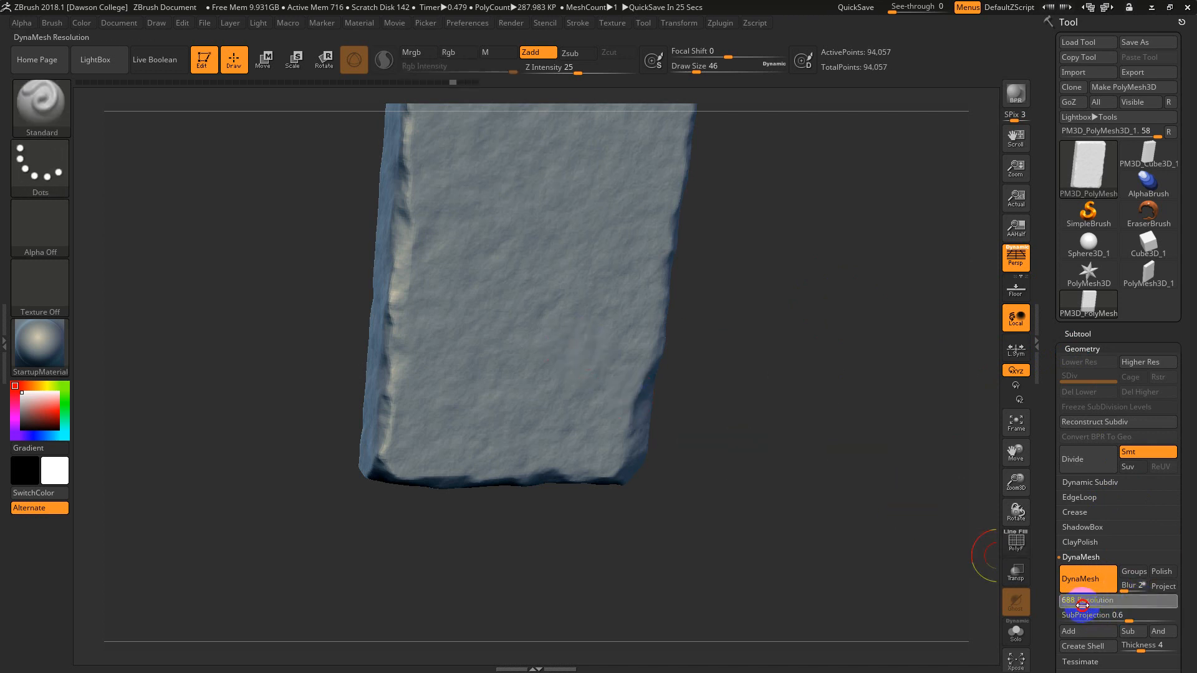
{"action": "left_click_drag", "start_coordinate": [1082, 604], "coordinate": [1086, 603]}
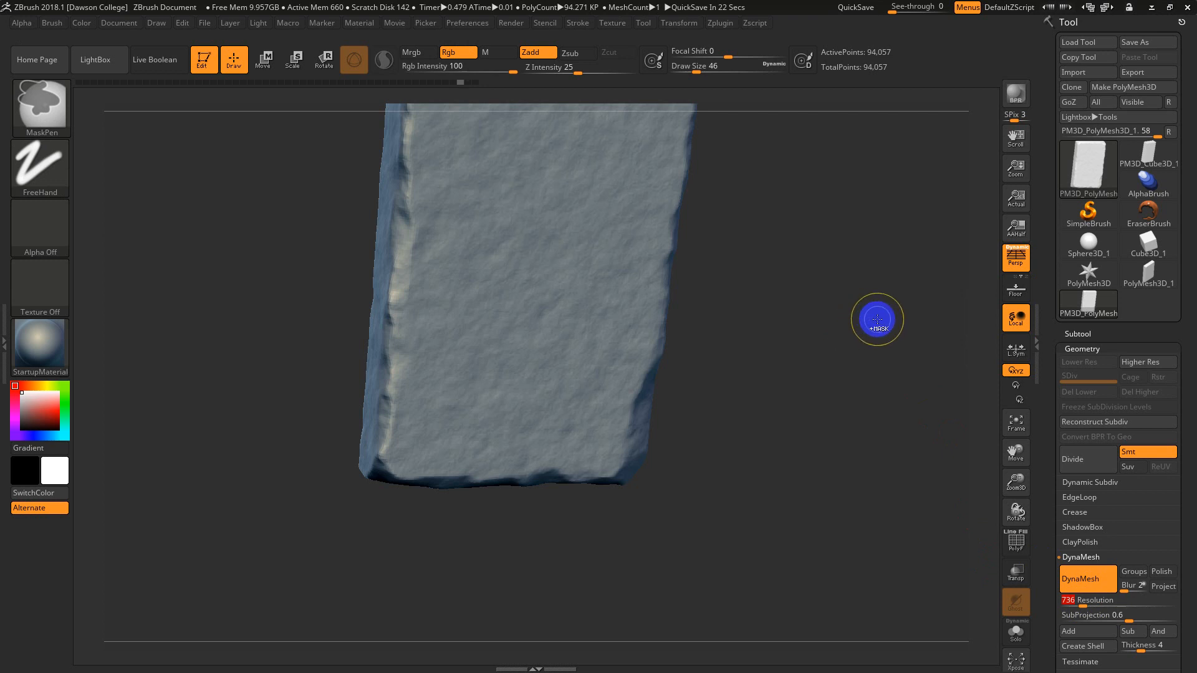
{"action": "left_click_drag", "start_coordinate": [878, 319], "coordinate": [827, 443], "text": "ctrl"}
Step: Remesh the slab with DynaMesh at a resolution of 1512
{"action": "left_click_drag", "start_coordinate": [1066, 603], "coordinate": [1103, 604]}
{"action": "left_click_drag", "start_coordinate": [830, 290], "coordinate": [812, 464], "text": "ctrl"}
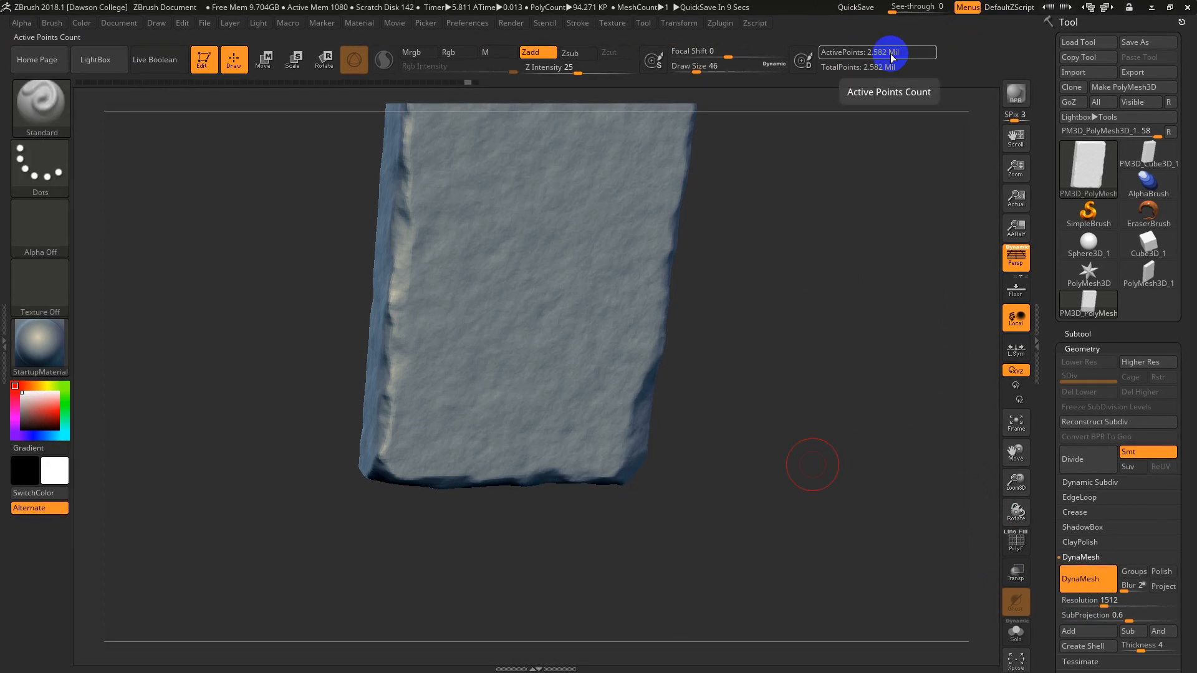
{"action": "left_click", "coordinate": [1083, 348]}
{"action": "left_click", "coordinate": [1082, 348]}
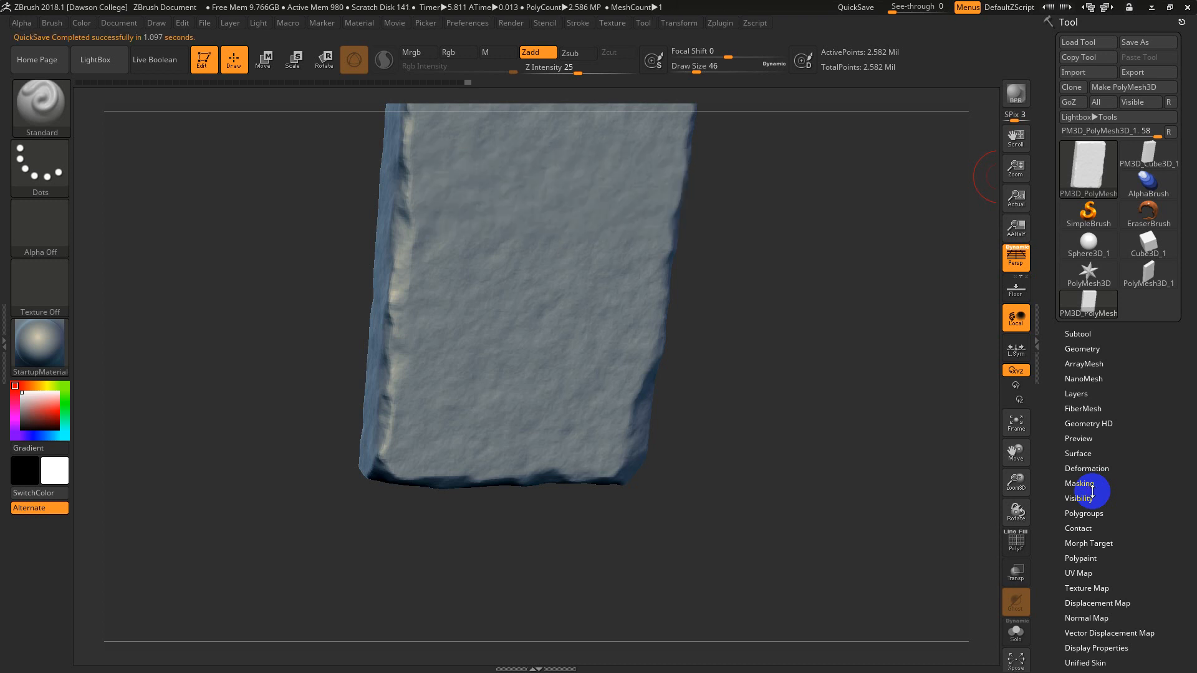
Step: Enable the surface noise on the slab and apply it to the mesh
{"action": "left_click", "coordinate": [1078, 453]}
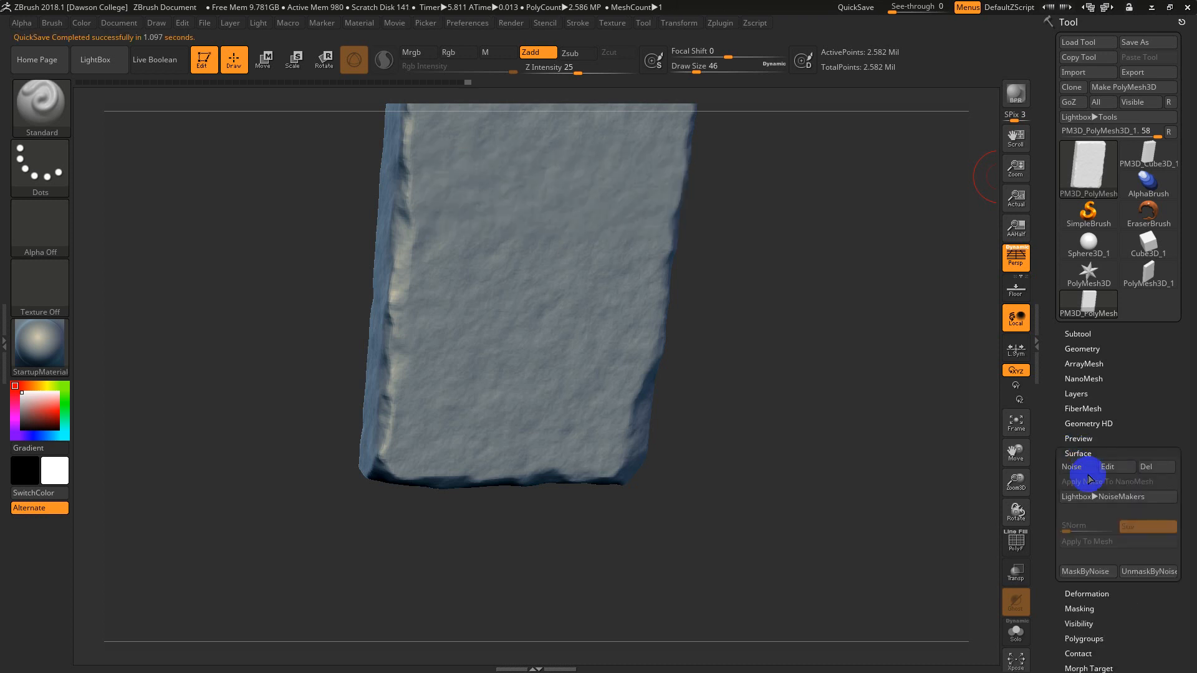
{"action": "left_click", "coordinate": [1085, 469]}
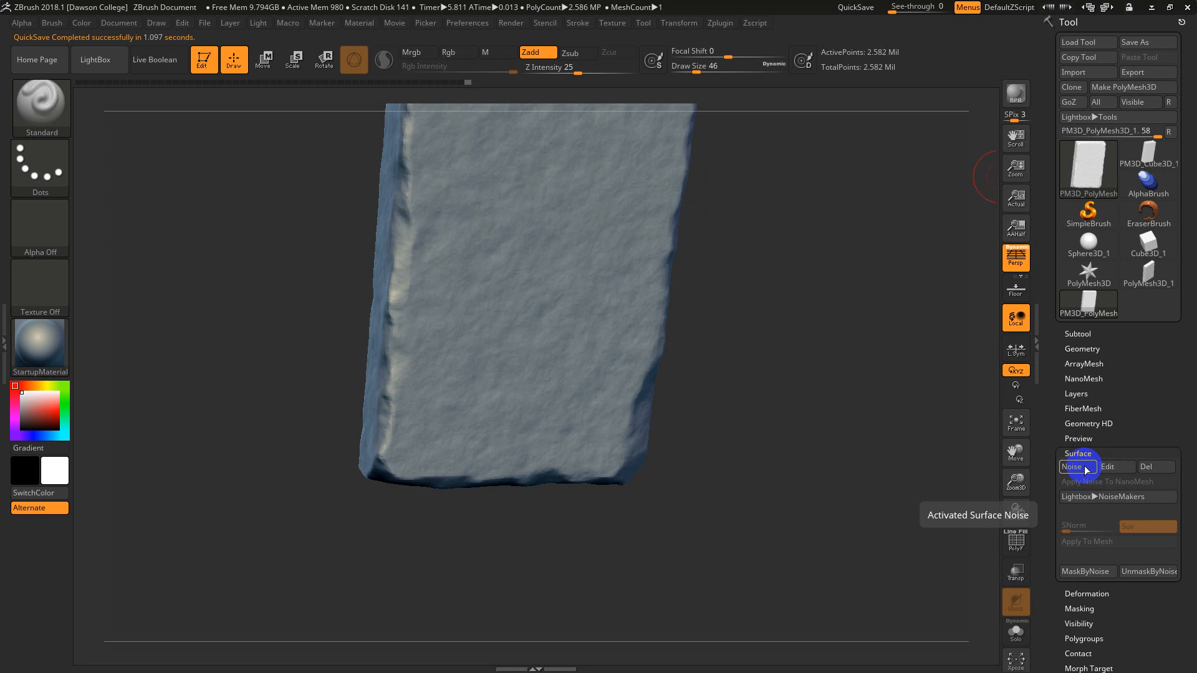
{"action": "left_click", "coordinate": [1085, 470]}
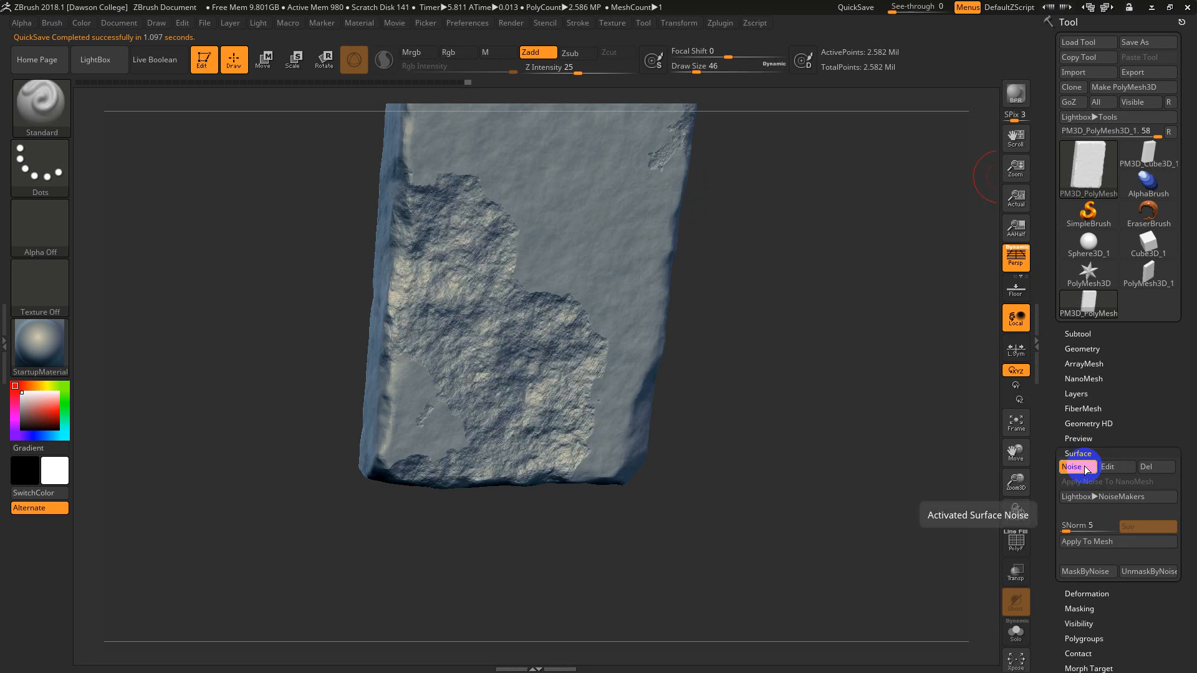
{"action": "left_click", "coordinate": [1095, 542]}
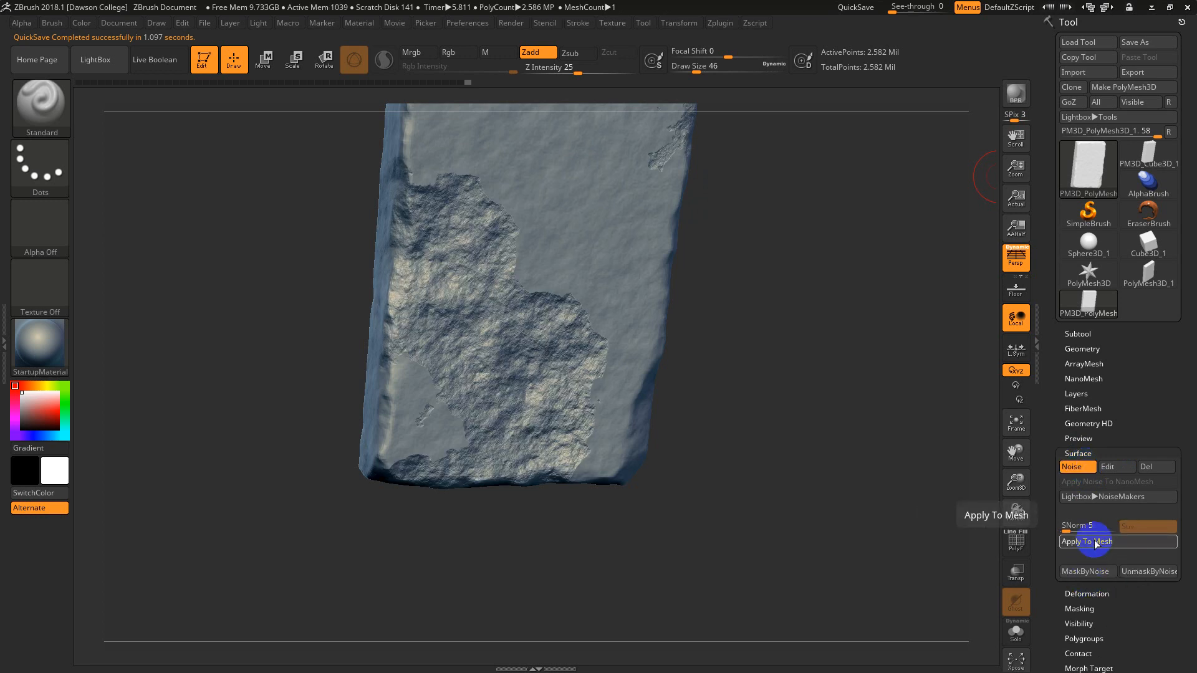
Step: Examine the applied noise patches up close and check the slab's wireframe density with the polyframe display
{"action": "right_click_drag", "start_coordinate": [706, 329], "coordinate": [773, 511], "text": "ctrl"}
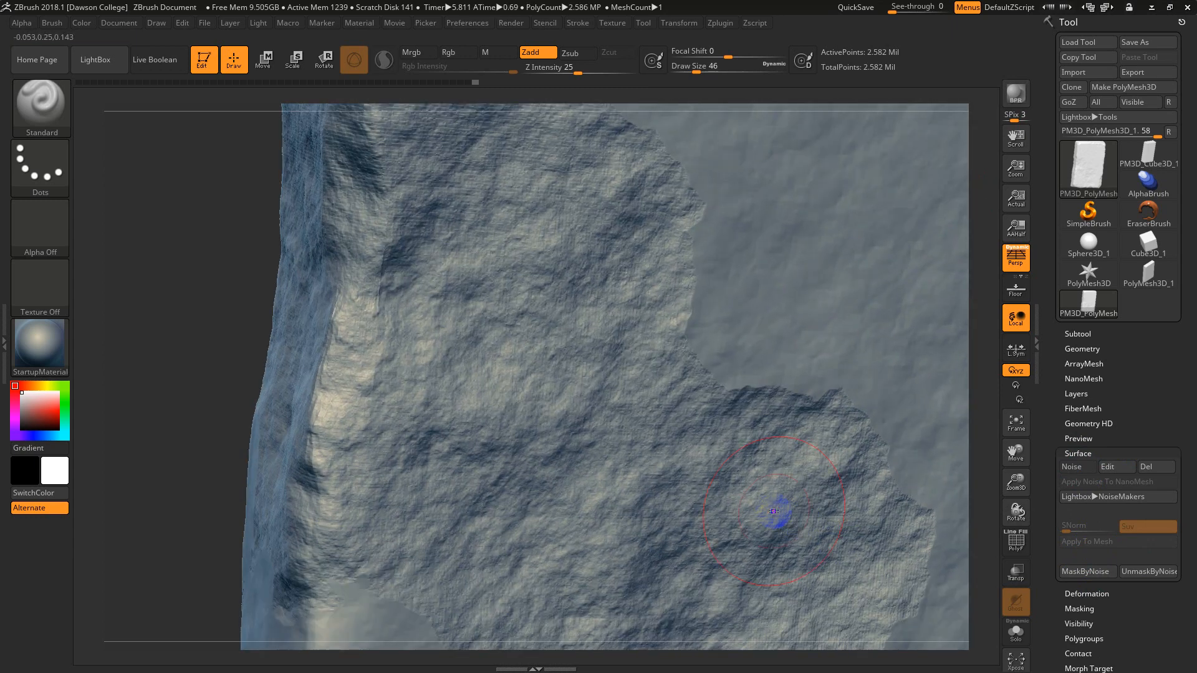
{"action": "mouse_move", "coordinate": [161, 263]}
{"action": "left_mouse_down"}
{"action": "mouse_move", "coordinate": [125, 220]}
{"action": "mouse_move", "coordinate": [203, 270]}
{"action": "mouse_move", "coordinate": [221, 306]}
{"action": "left_mouse_up"}
{"action": "right_click_drag", "start_coordinate": [233, 324], "coordinate": [206, 247], "text": "ctrl"}
{"action": "left_click_drag", "start_coordinate": [251, 282], "coordinate": [322, 464], "text": "alt"}
{"action": "left_click_drag", "start_coordinate": [221, 396], "coordinate": [268, 415]}
{"action": "key", "text": "shift+f"}
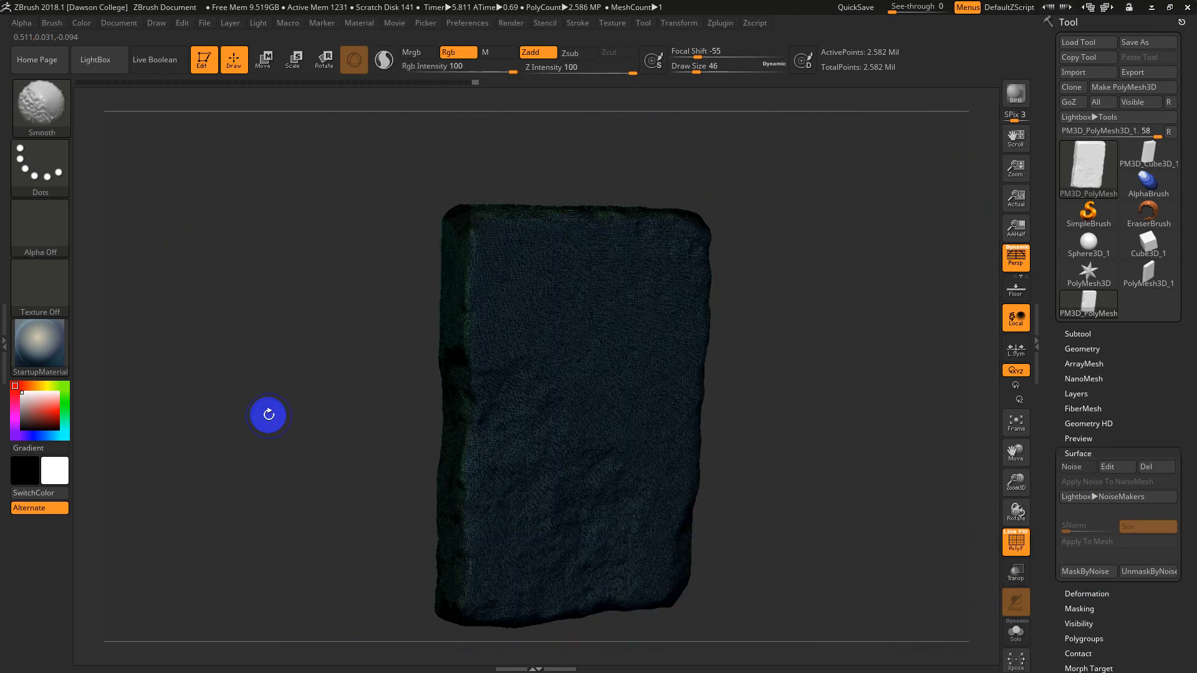
{"action": "key", "text": "shift+f"}
{"action": "key", "text": "shift+f"}
{"action": "key", "text": "shift+f"}
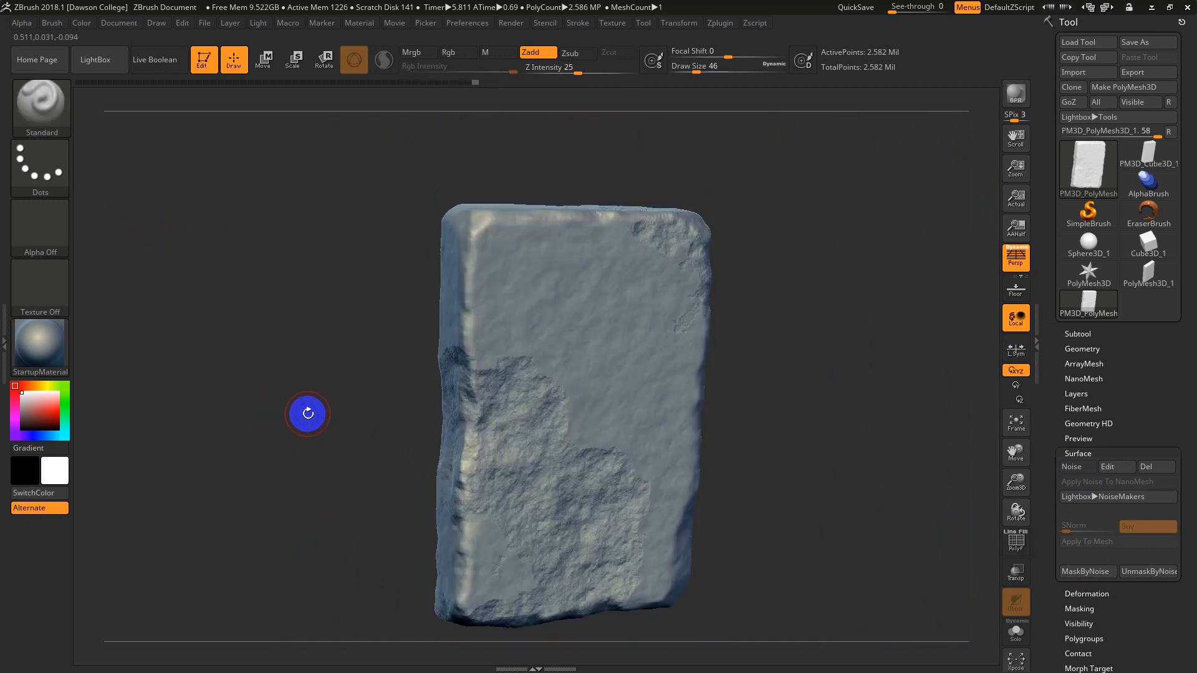
Step: Set the brush draw size to 158 and duplicate the slab's subtool
{"action": "left_click", "coordinate": [1082, 349]}
{"action": "left_click", "coordinate": [1078, 334]}
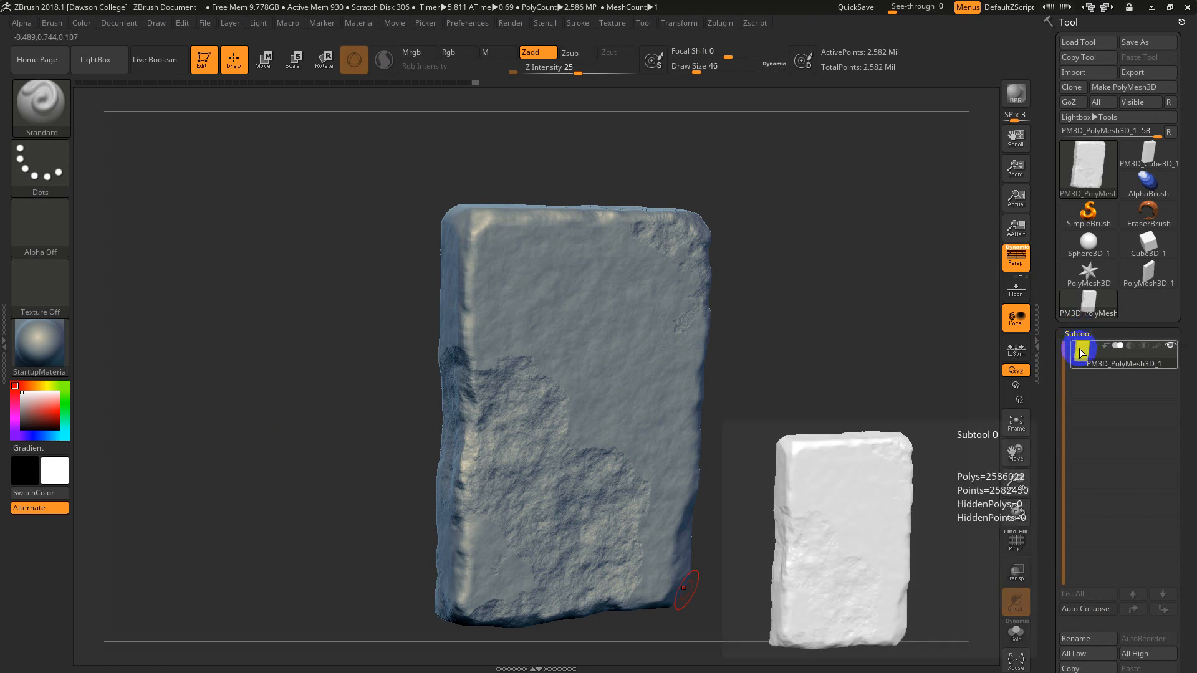
{"action": "key", "text": "s"}
{"action": "left_click_drag", "start_coordinate": [835, 431], "coordinate": [849, 429]}
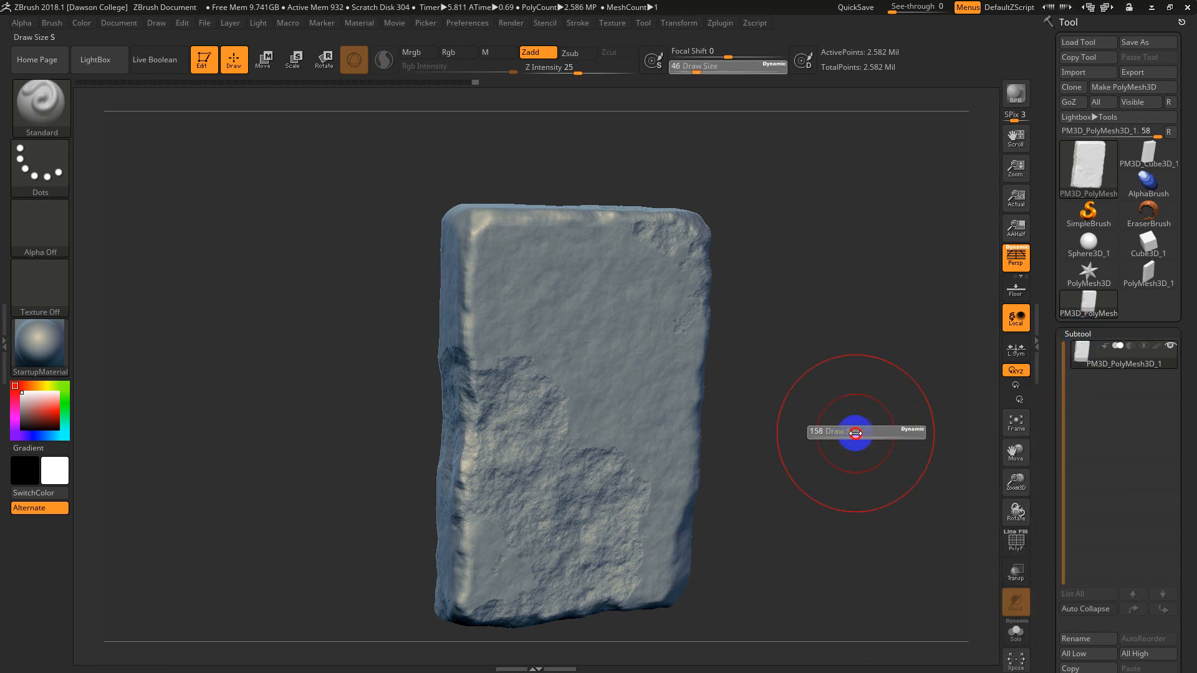
{"action": "left_click_drag", "start_coordinate": [1044, 646], "coordinate": [1045, 596]}
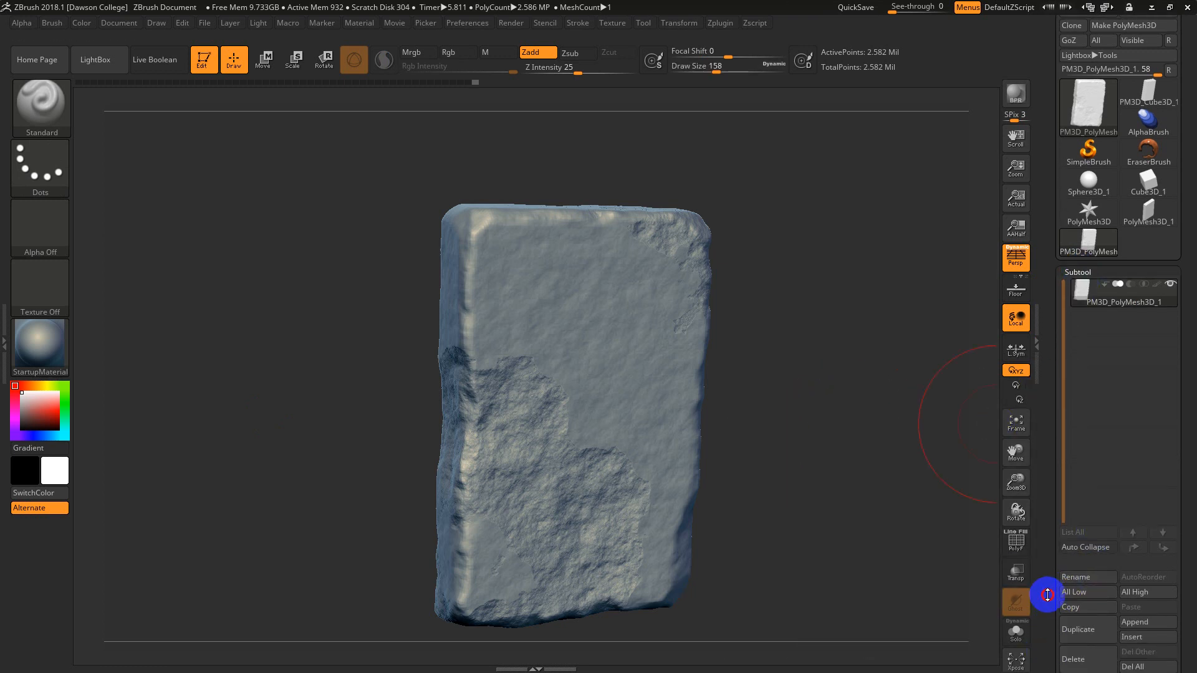
{"action": "left_click", "coordinate": [1081, 628]}
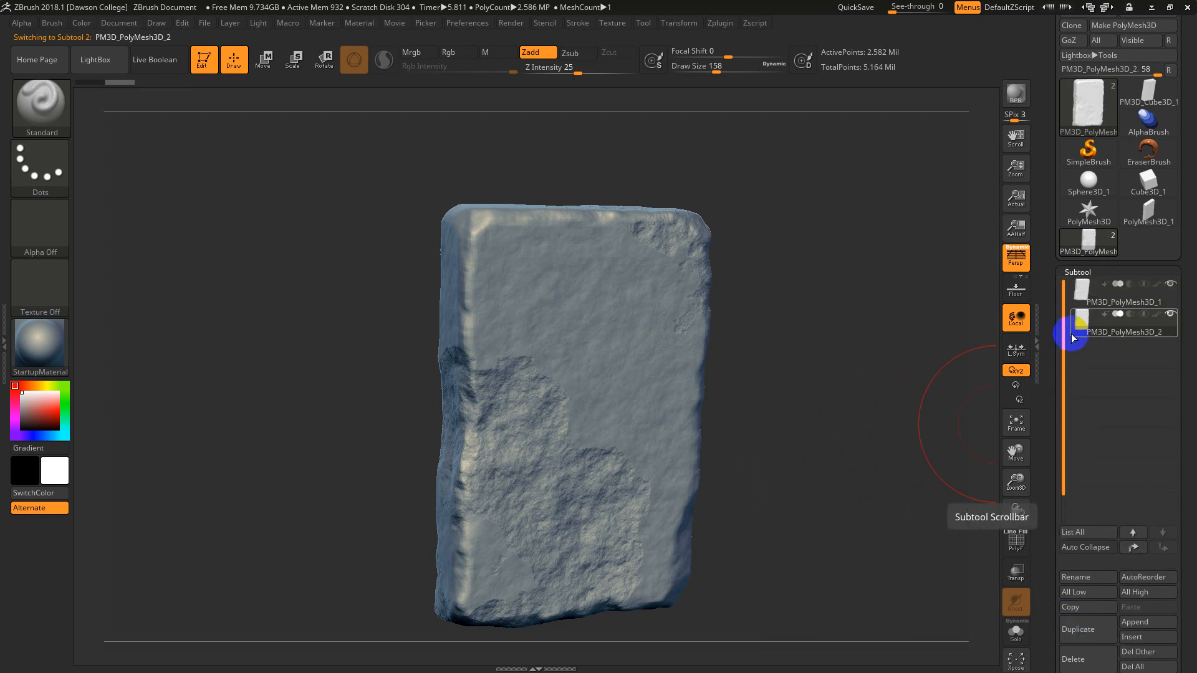
Step: Select the original slab subtool PM3D_PolyMesh3D_1 and turn off its DynaMesh mode
{"action": "left_click", "coordinate": [1085, 320]}
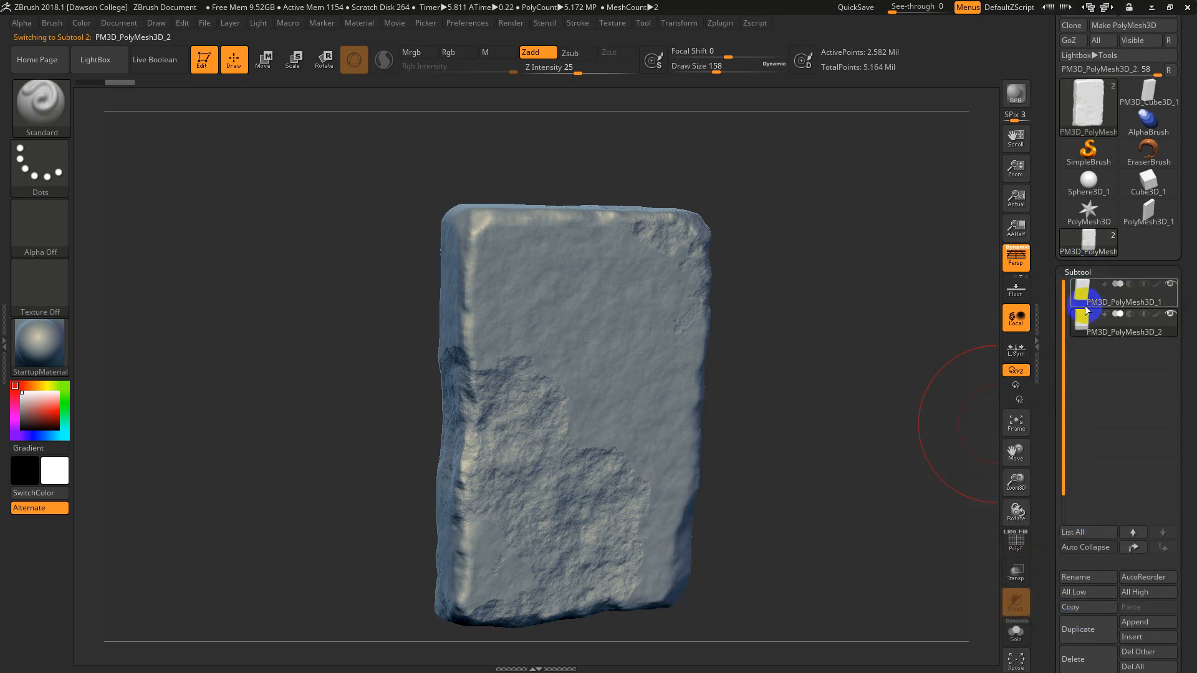
{"action": "left_click", "coordinate": [1082, 290]}
{"action": "left_click", "coordinate": [1088, 271]}
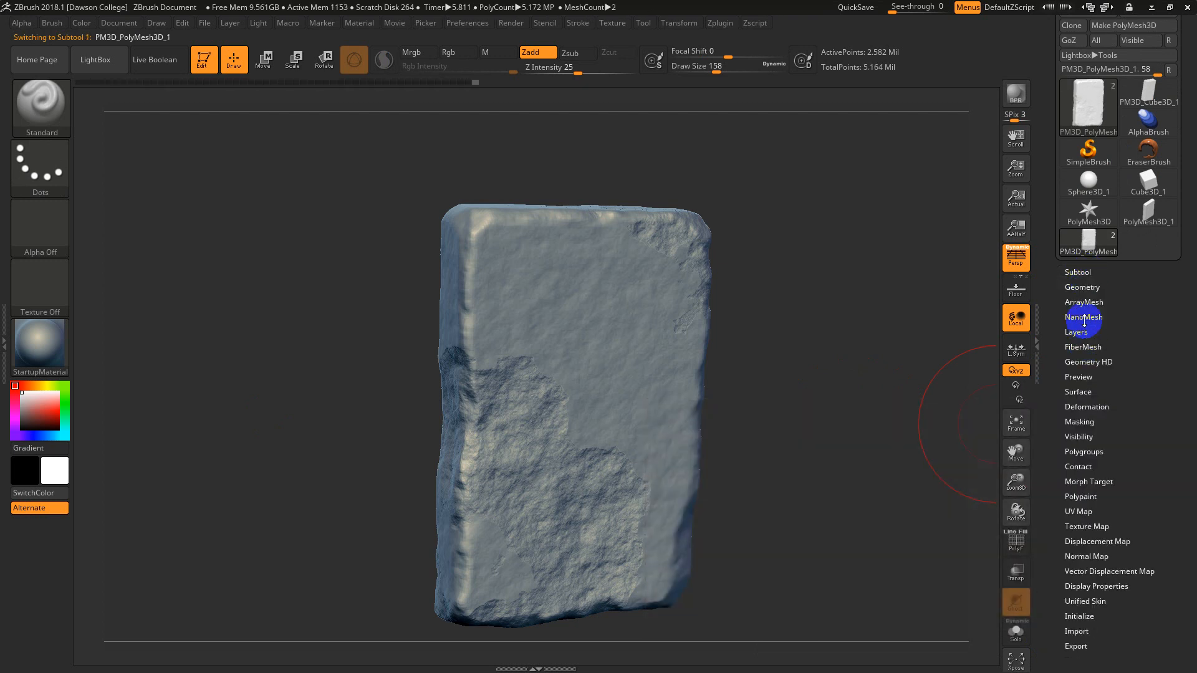
{"action": "left_click", "coordinate": [1081, 287]}
{"action": "left_click", "coordinate": [1095, 516]}
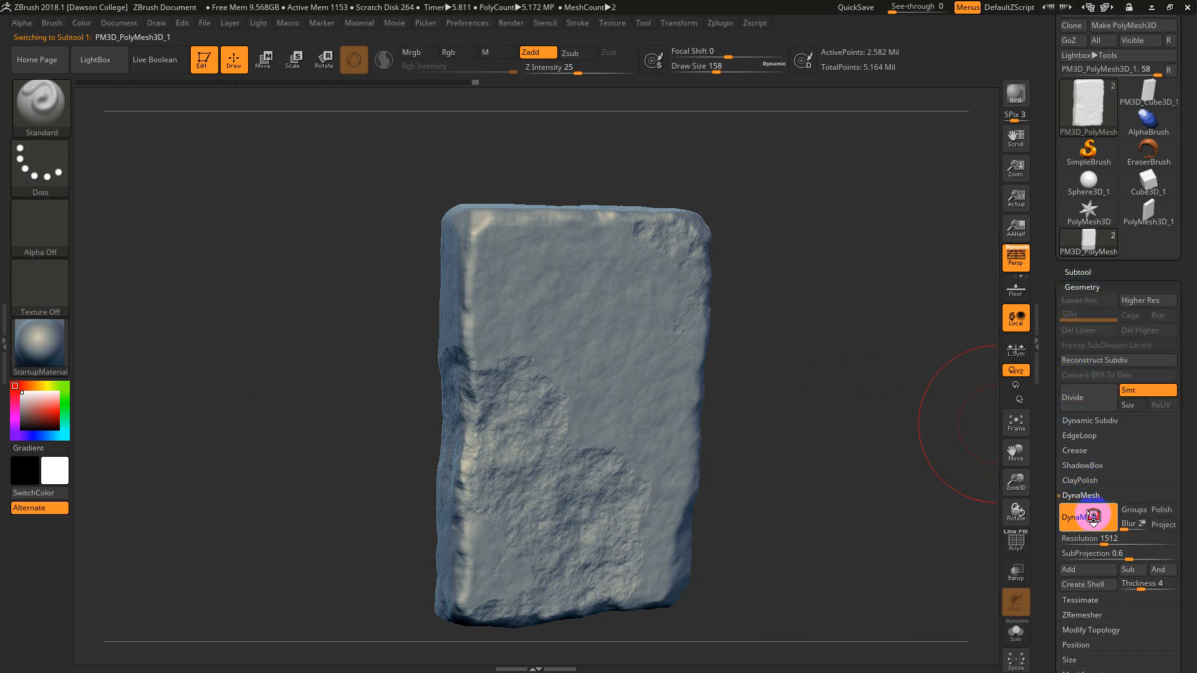
{"action": "left_click_drag", "start_coordinate": [1061, 566], "coordinate": [1051, 513]}
Step: Turn on the slab's polyframe display with the lines off, showing only the polygroup fill colours
{"action": "key", "text": "shift+f"}
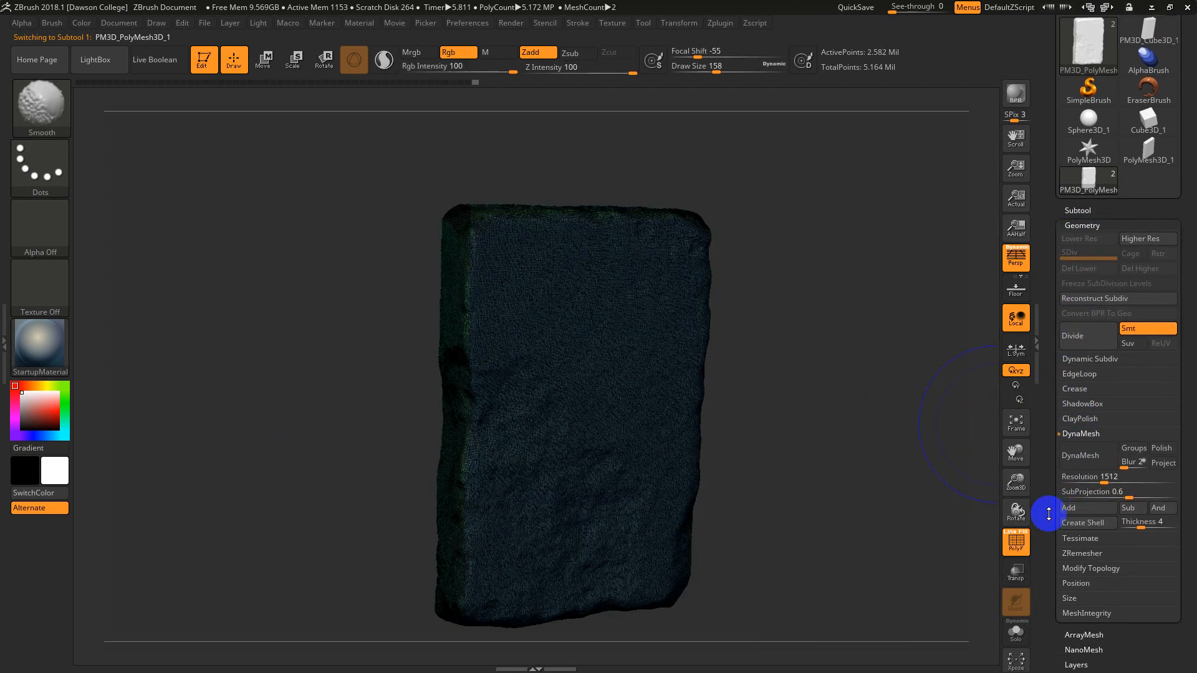
{"action": "key", "text": "shift+f"}
{"action": "key", "text": "shift+f"}
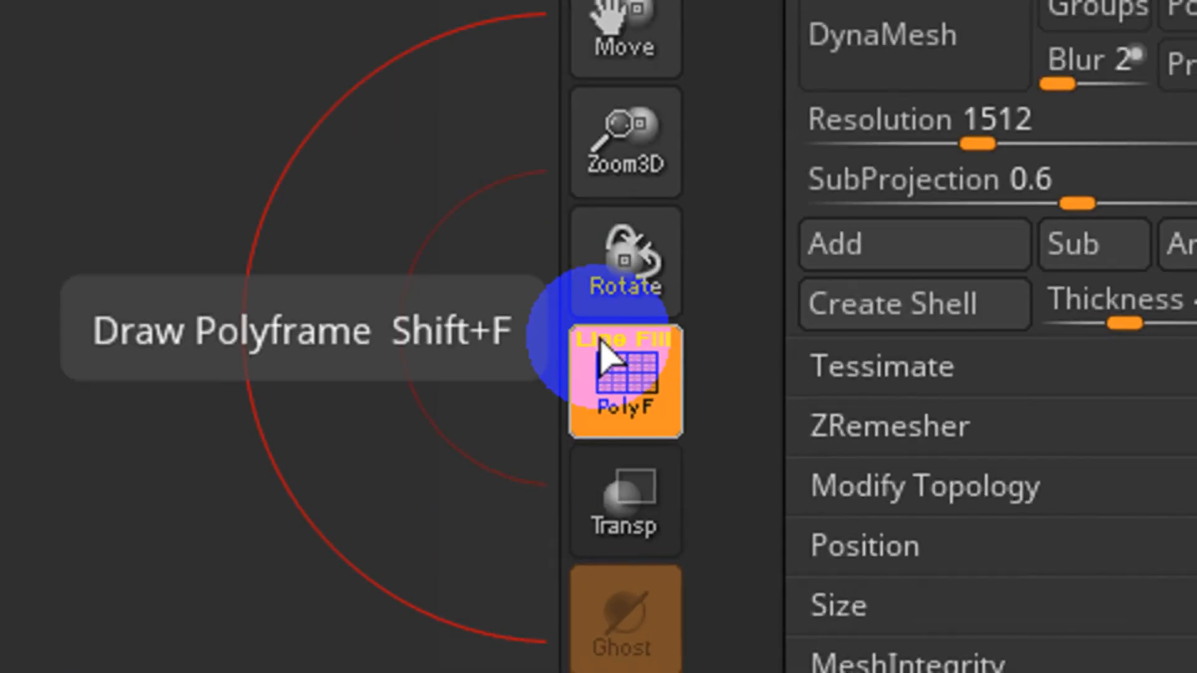
{"action": "left_click", "coordinate": [1009, 533]}
{"action": "mouse_move", "coordinate": [941, 465]}
{"action": "left_mouse_down"}
{"action": "mouse_move", "coordinate": [945, 502]}
{"action": "mouse_move", "coordinate": [985, 513]}
{"action": "mouse_move", "coordinate": [910, 494]}
{"action": "mouse_move", "coordinate": [901, 359]}
{"action": "mouse_move", "coordinate": [930, 342]}
{"action": "mouse_move", "coordinate": [932, 455]}
{"action": "mouse_move", "coordinate": [869, 497]}
{"action": "mouse_move", "coordinate": [964, 451]}
{"action": "mouse_move", "coordinate": [972, 462]}
{"action": "mouse_move", "coordinate": [922, 508]}
{"action": "mouse_move", "coordinate": [935, 461]}
{"action": "left_mouse_up"}
Step: Solo the original slab while isolating its side polygroup, and unhide the whole mesh
{"action": "key", "text": "ctrl+shift"}
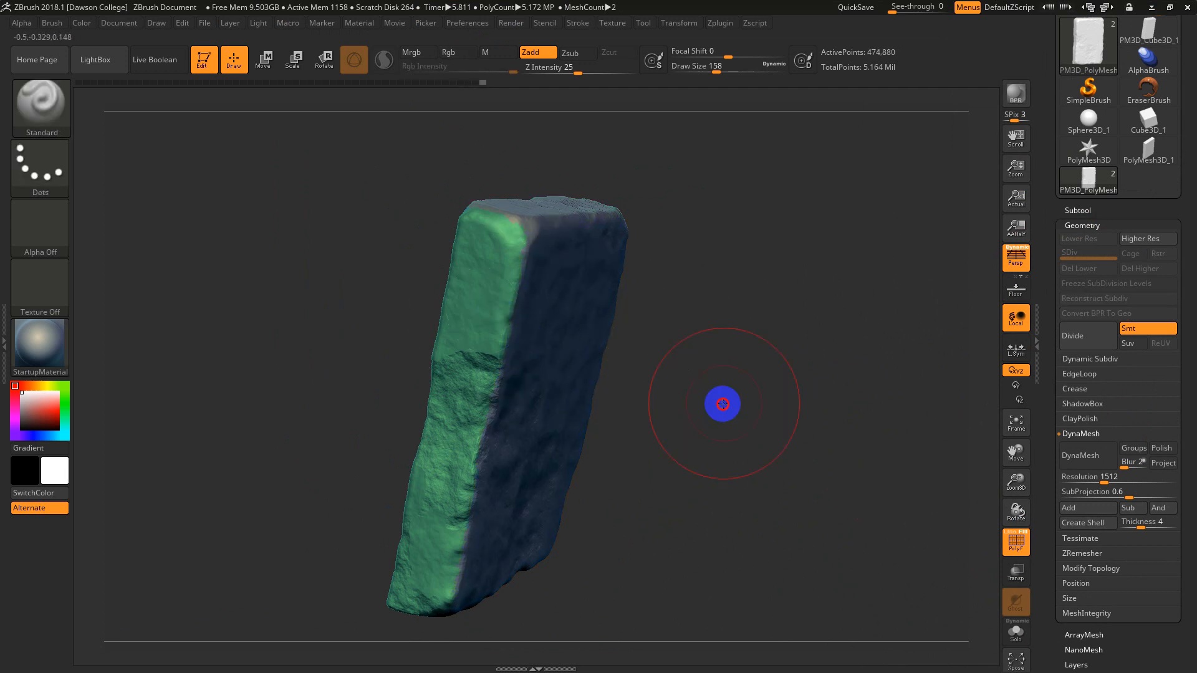
{"action": "left_click_drag", "start_coordinate": [721, 403], "coordinate": [649, 407]}
{"action": "left_click", "coordinate": [1017, 629]}
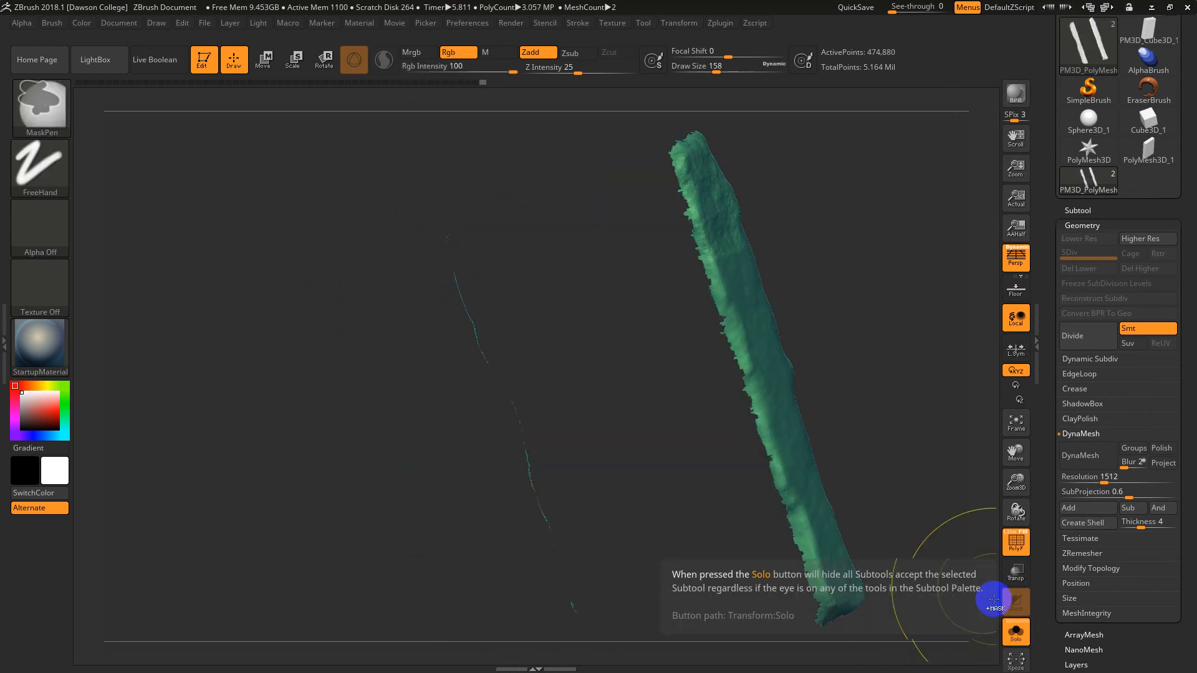
{"action": "key", "text": "ctrl+shift"}
{"action": "left_click", "coordinate": [907, 368], "text": "ctrl+shift"}
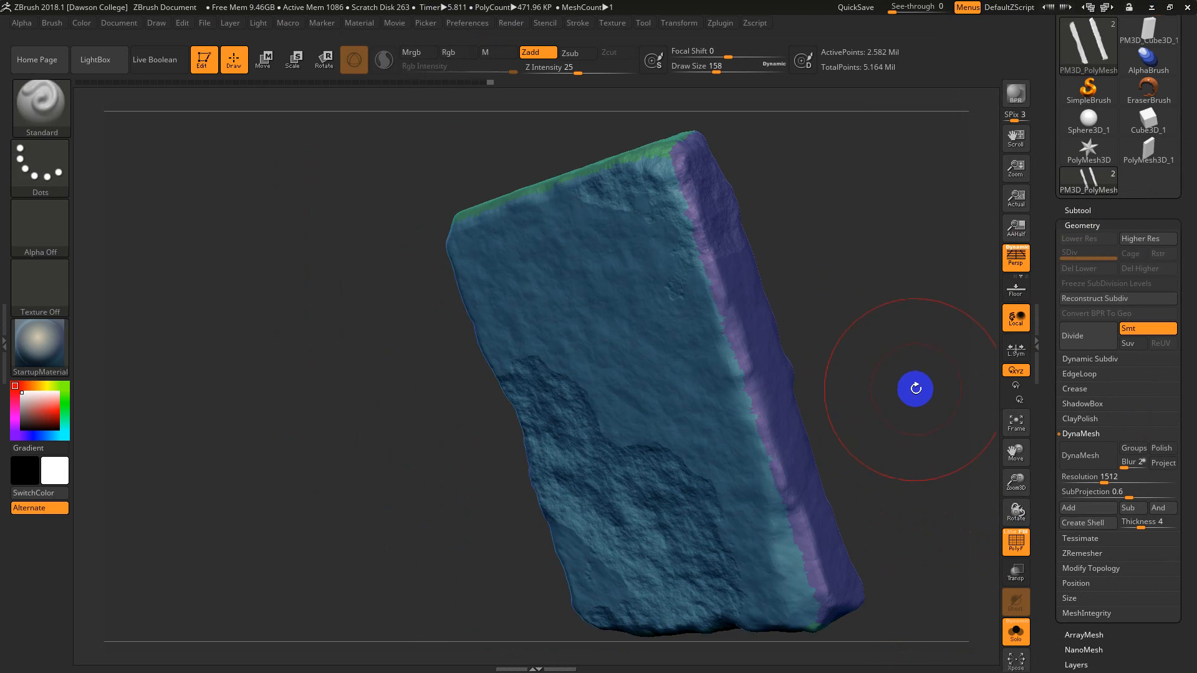
{"action": "mouse_move", "coordinate": [913, 387]}
{"action": "left_mouse_down"}
{"action": "mouse_move", "coordinate": [887, 363]}
{"action": "mouse_move", "coordinate": [900, 400]}
{"action": "left_mouse_up"}
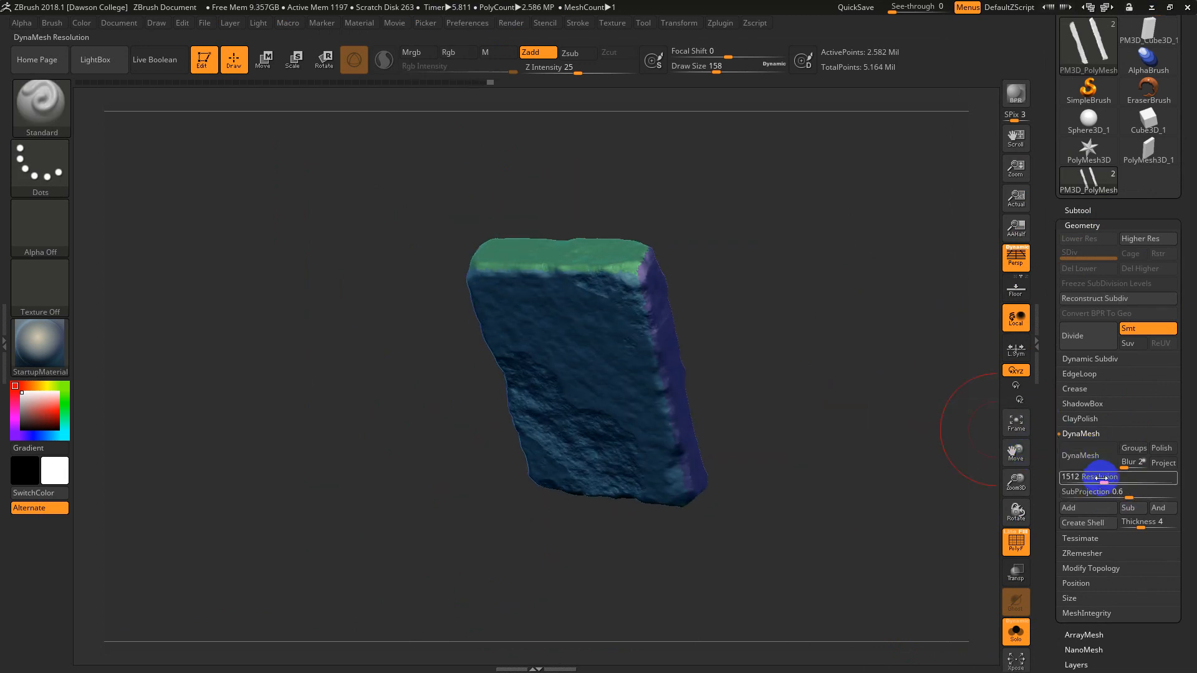
Step: Remesh the original slab with DynaMesh at a resolution of 408 and turn DynaMesh mode off
{"action": "mouse_move", "coordinate": [1101, 478]}
{"action": "left_mouse_down"}
{"action": "mouse_move", "coordinate": [1068, 481]}
{"action": "mouse_move", "coordinate": [1081, 468]}
{"action": "left_mouse_up"}
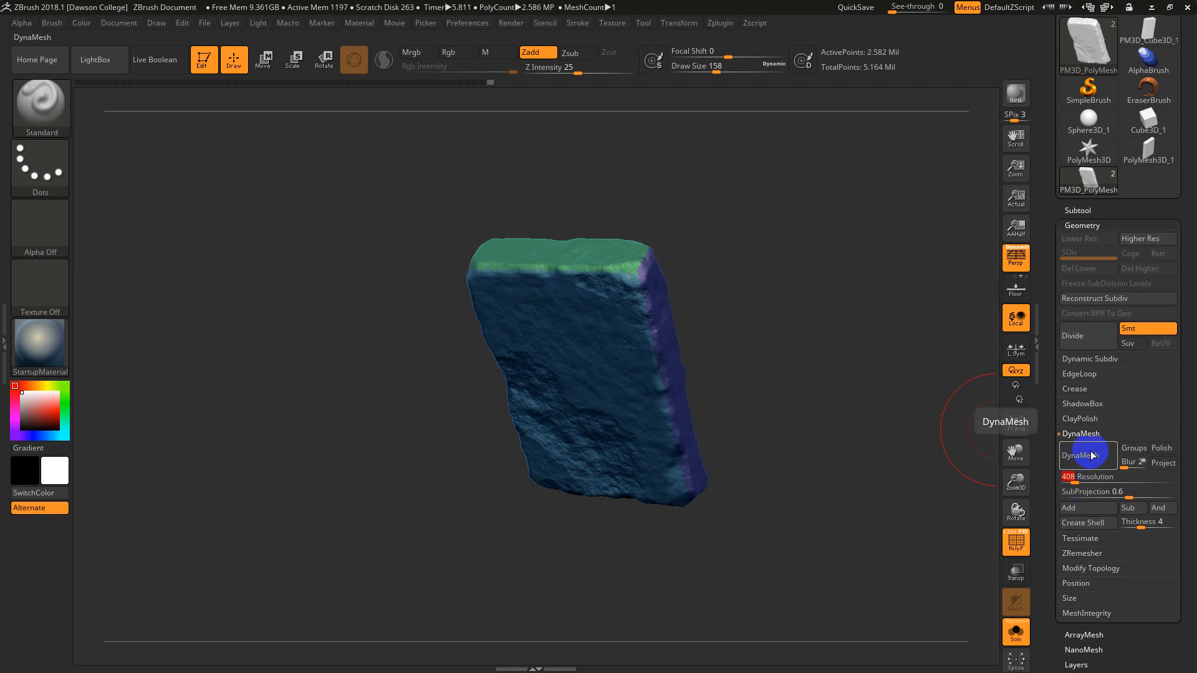
{"action": "left_click", "coordinate": [1089, 463]}
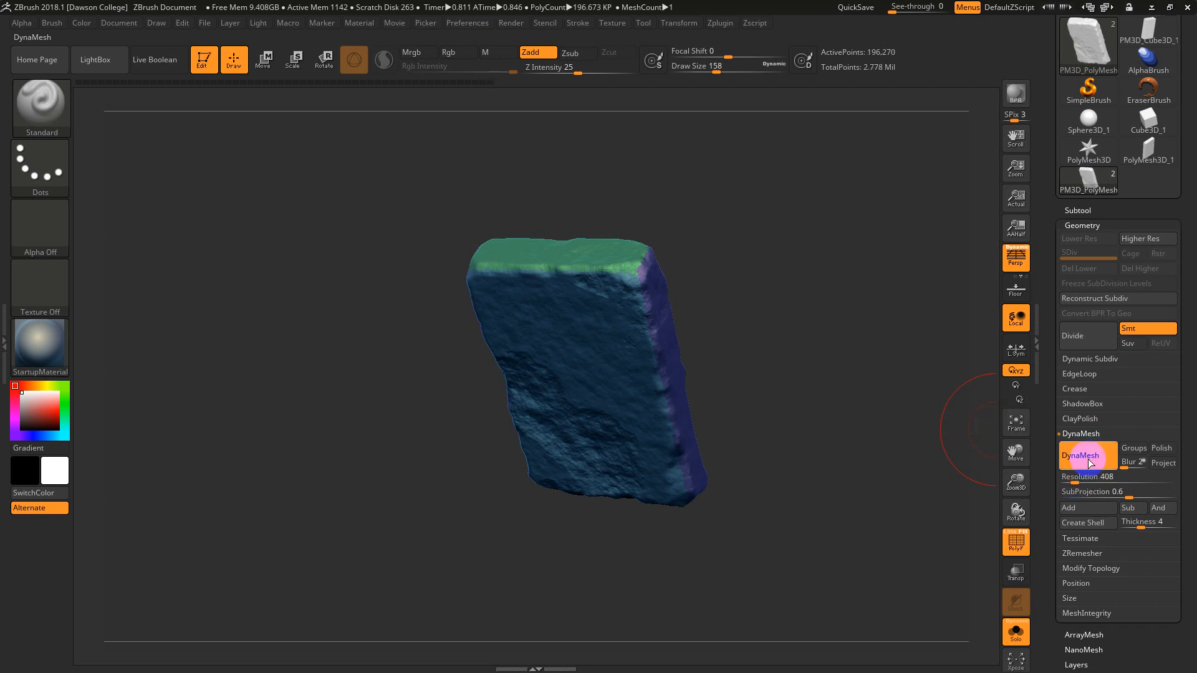
{"action": "key", "text": "shift+f"}
{"action": "key", "text": "shift+f"}
{"action": "left_click", "coordinate": [1089, 463]}
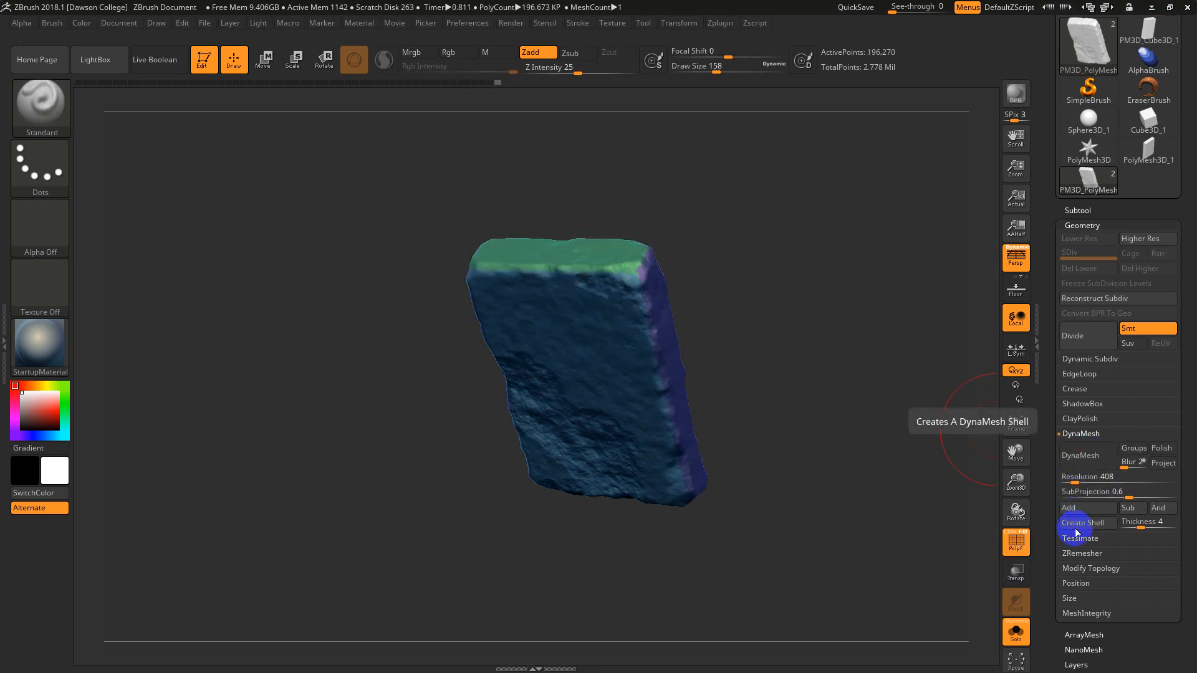
Step: ZRemesh the original slab with KeepGroups on and a target polygons count of 0.49925
{"action": "left_click", "coordinate": [1081, 559]}
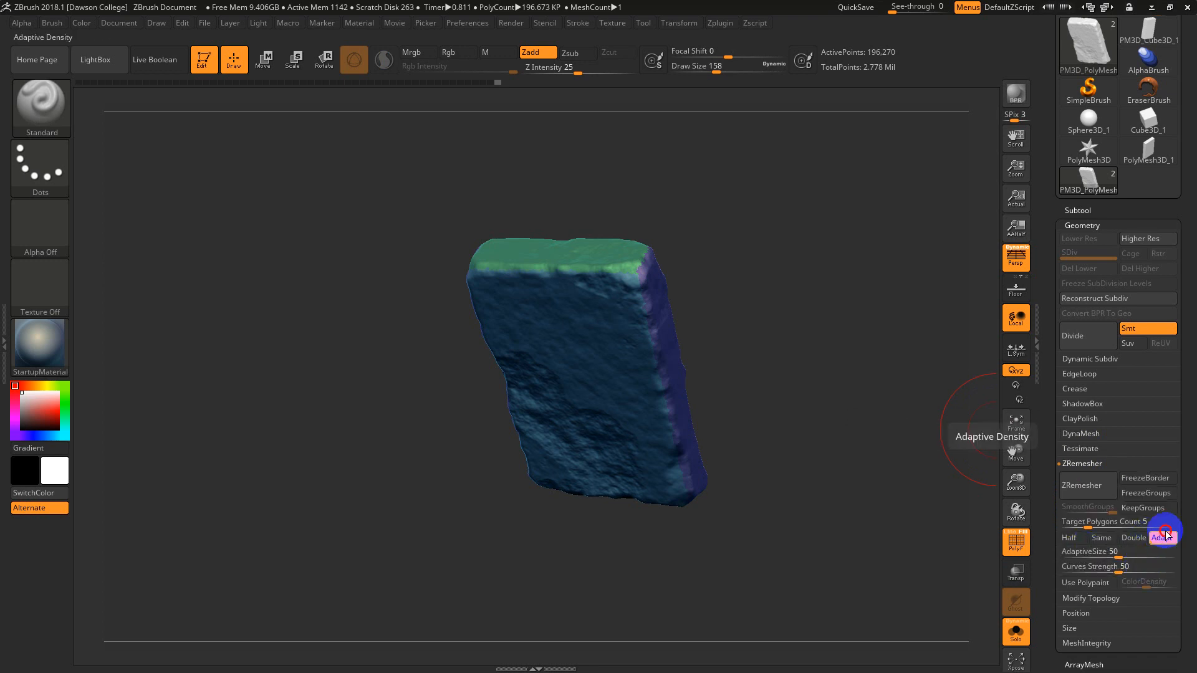
{"action": "left_click", "coordinate": [1131, 507]}
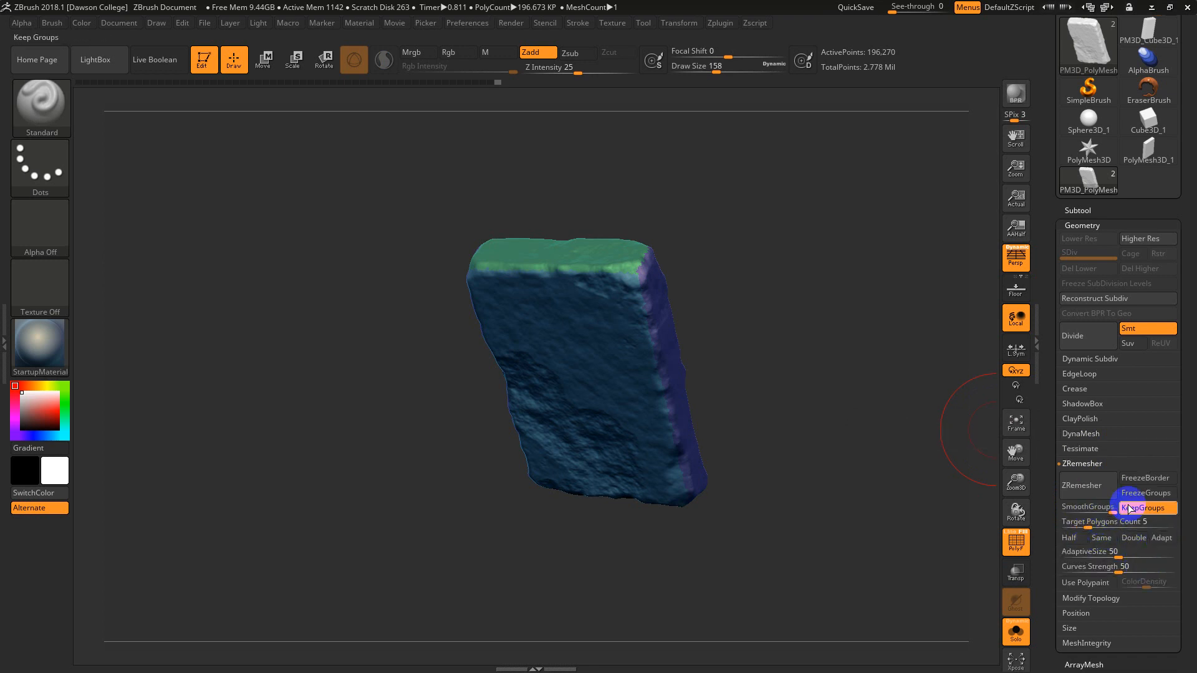
{"action": "mouse_move", "coordinate": [1078, 522]}
{"action": "left_mouse_down"}
{"action": "mouse_move", "coordinate": [1088, 532]}
{"action": "mouse_move", "coordinate": [1069, 528]}
{"action": "left_mouse_up"}
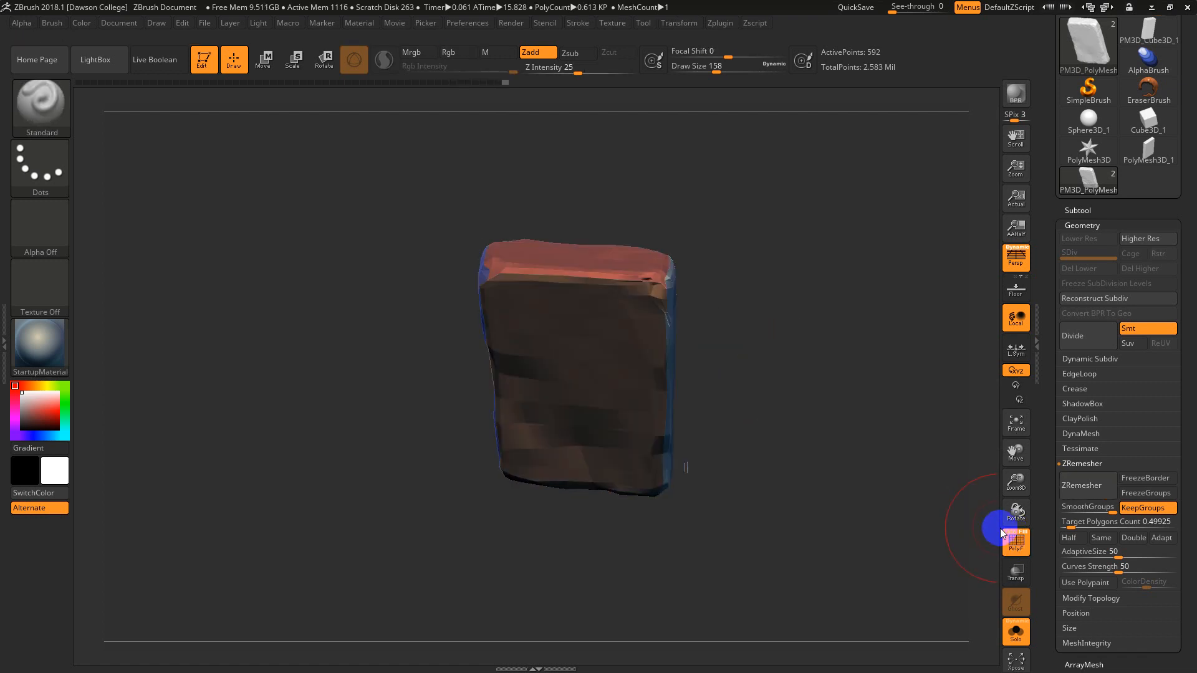
Step: Turn the polyframe lines back on and examine the topology along the remeshed slab's edges and corners
{"action": "left_click", "coordinate": [1006, 532]}
{"action": "mouse_move", "coordinate": [814, 426]}
{"action": "left_mouse_down"}
{"action": "mouse_move", "coordinate": [793, 411]}
{"action": "mouse_move", "coordinate": [792, 436]}
{"action": "left_mouse_up"}
{"action": "key", "text": "s"}
{"action": "left_click_drag", "start_coordinate": [719, 331], "coordinate": [714, 331]}
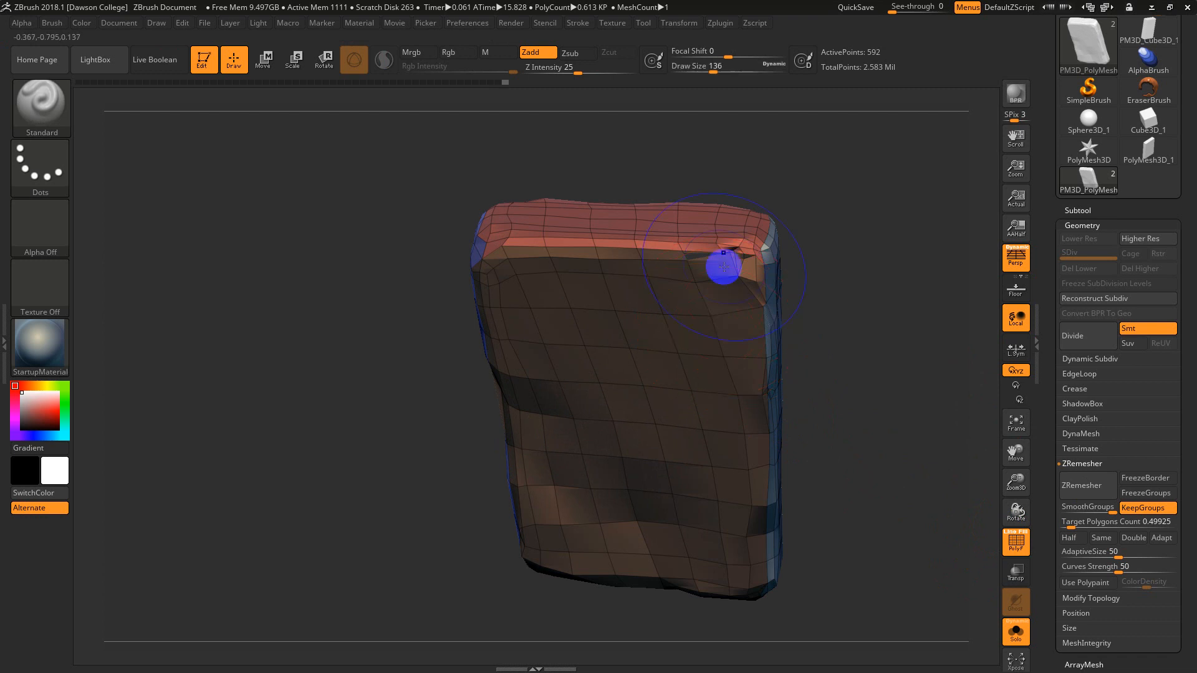
{"action": "left_click_drag", "start_coordinate": [824, 378], "coordinate": [870, 374]}
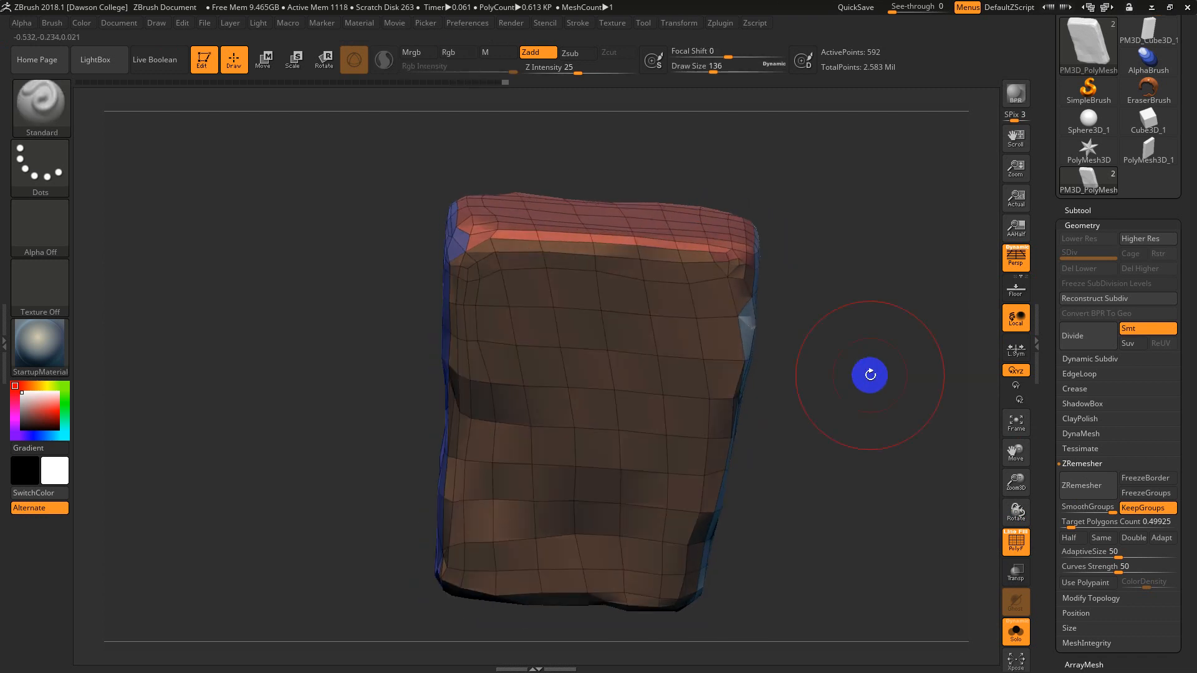
Step: ZRemesh the slab a second time using the Same polygon count option and check the new edge flow
{"action": "left_click", "coordinate": [1101, 538]}
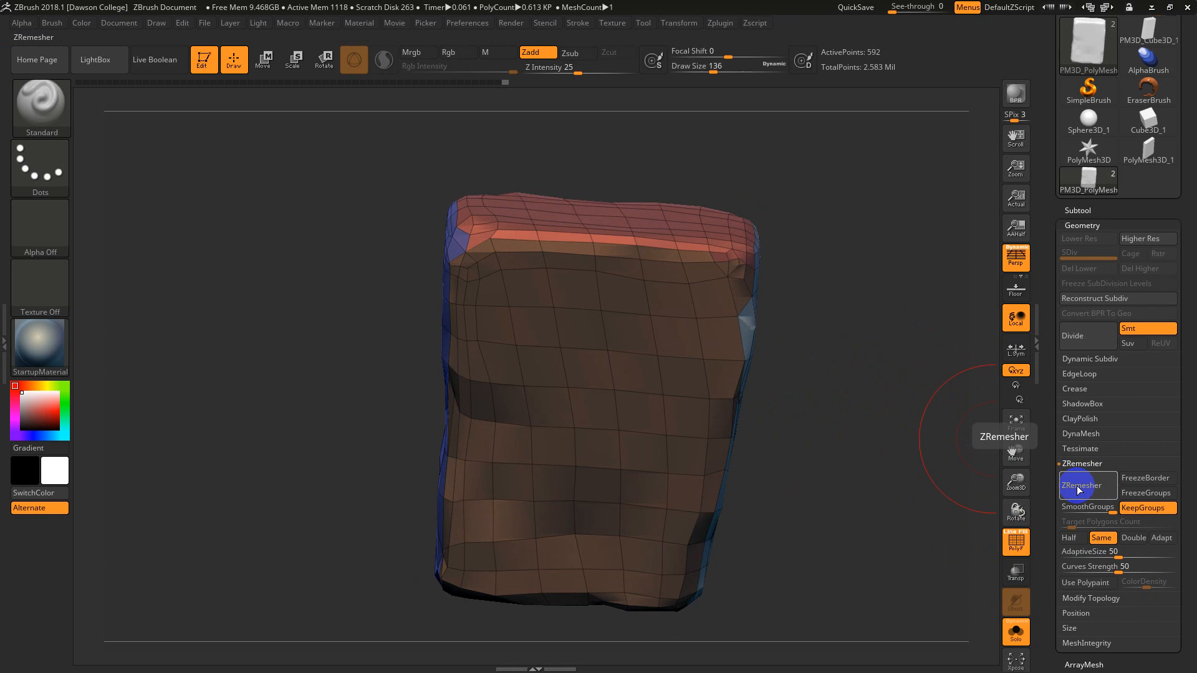
{"action": "left_click", "coordinate": [1078, 490]}
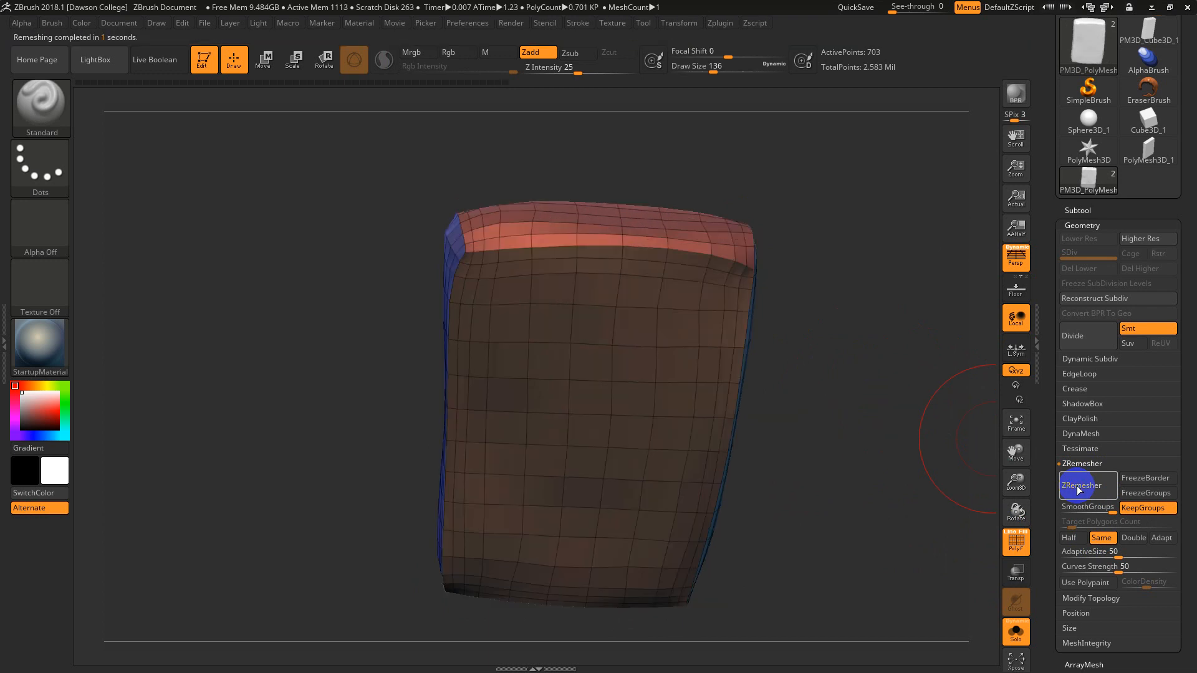
{"action": "left_click_drag", "start_coordinate": [868, 429], "coordinate": [868, 300]}
{"action": "left_click_drag", "start_coordinate": [900, 383], "coordinate": [896, 406]}
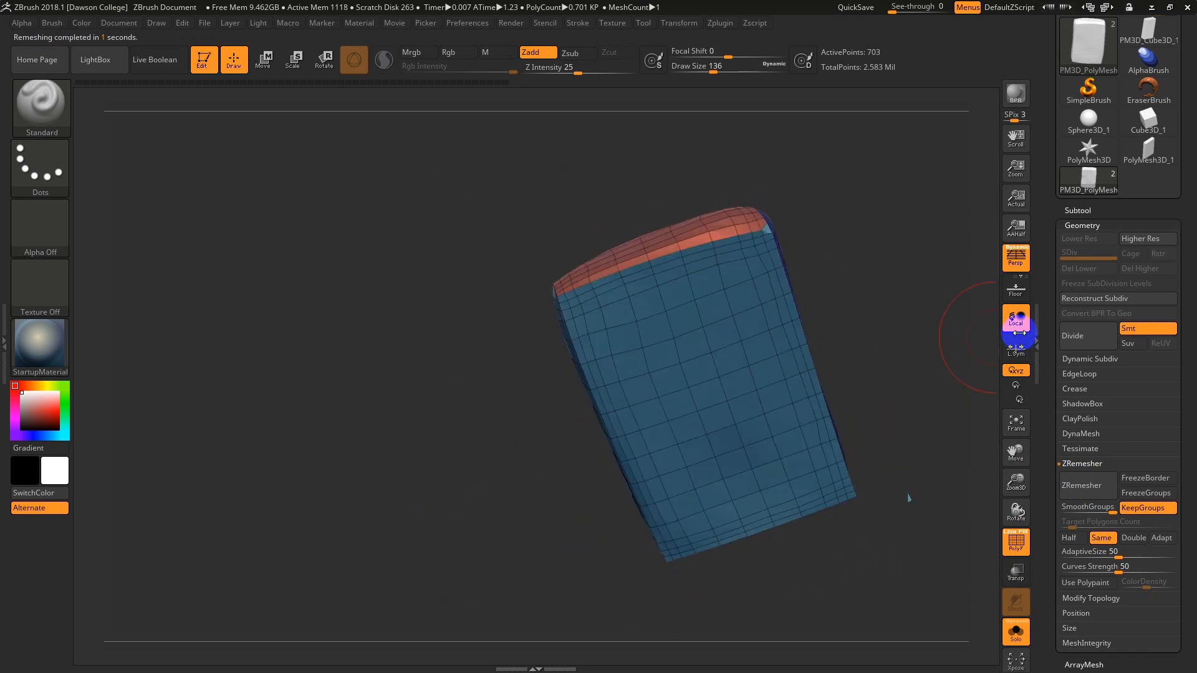
Step: Project the high-resolution duplicate's surface onto the low-resolution slab with ProjectAll at a distance of 0.02
{"action": "left_click", "coordinate": [1072, 210]}
{"action": "left_click", "coordinate": [1016, 632]}
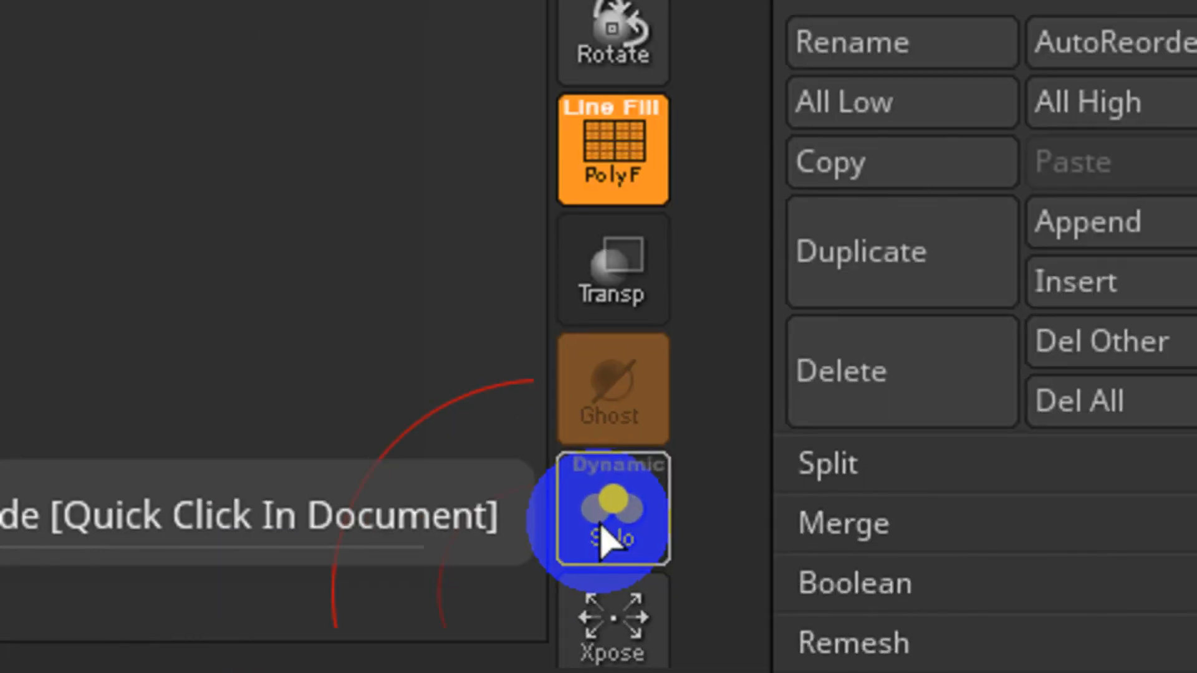
{"action": "left_click", "coordinate": [602, 542]}
{"action": "left_click_drag", "start_coordinate": [1056, 637], "coordinate": [1058, 569]}
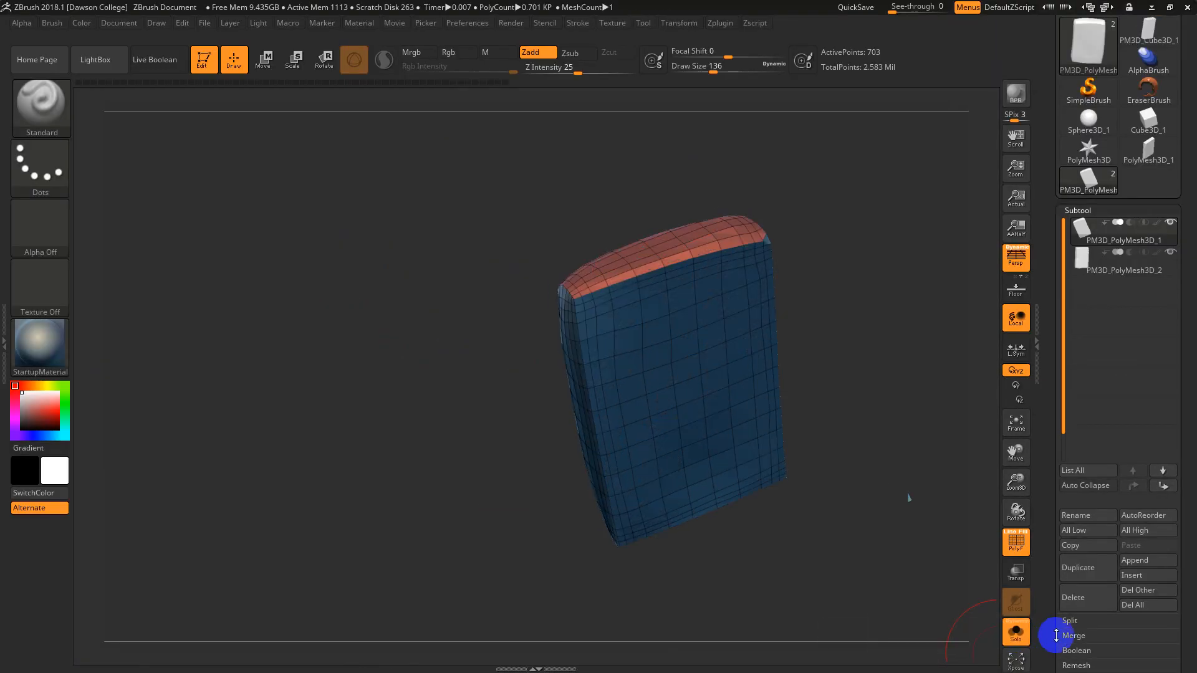
{"action": "left_click", "coordinate": [1074, 554]}
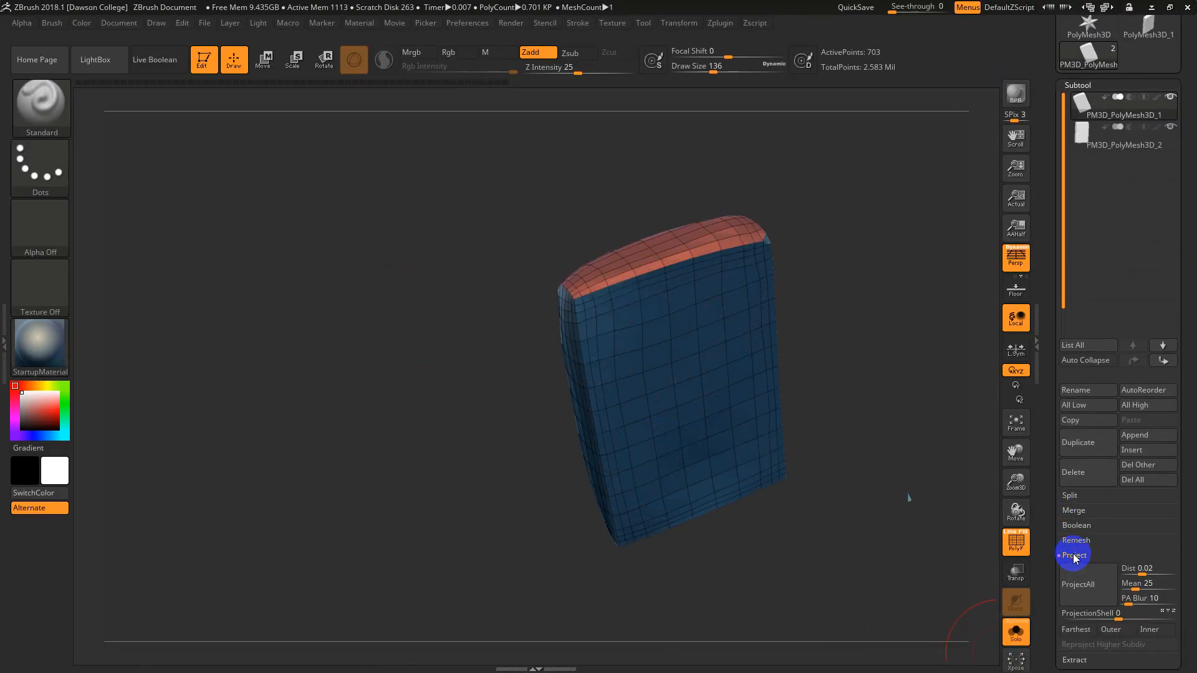
{"action": "left_click", "coordinate": [1088, 582]}
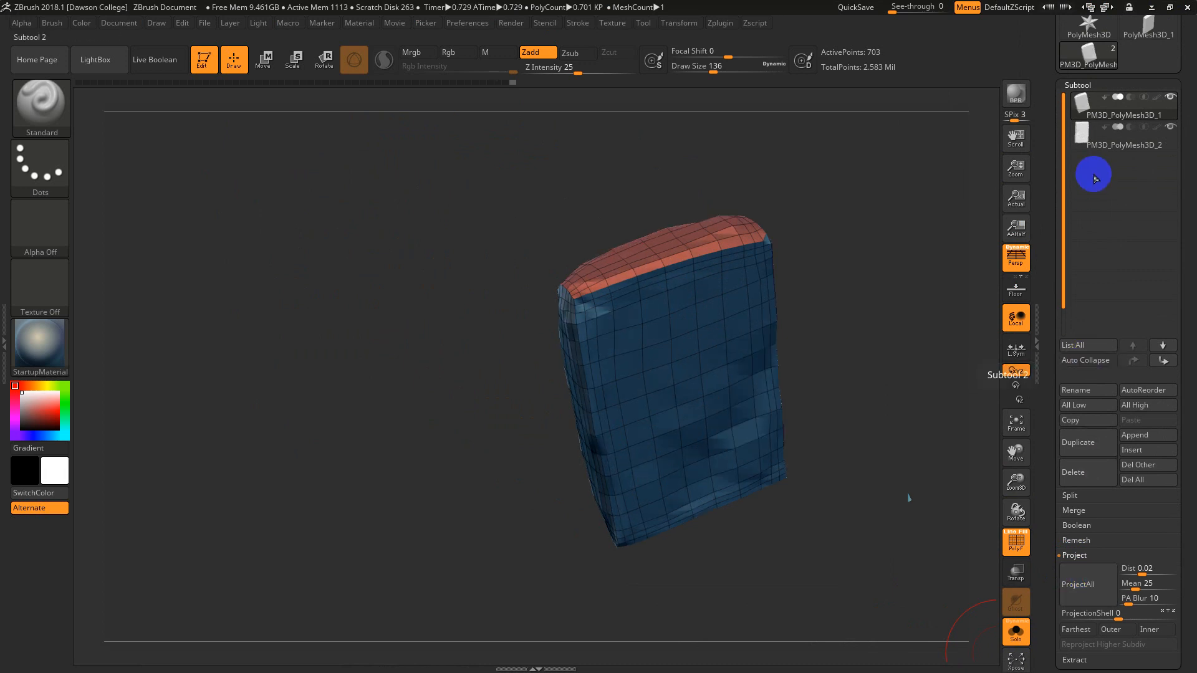
Step: Divide the projected slab up to subdivision level 5
{"action": "left_click", "coordinate": [1076, 84]}
{"action": "left_click", "coordinate": [1082, 100]}
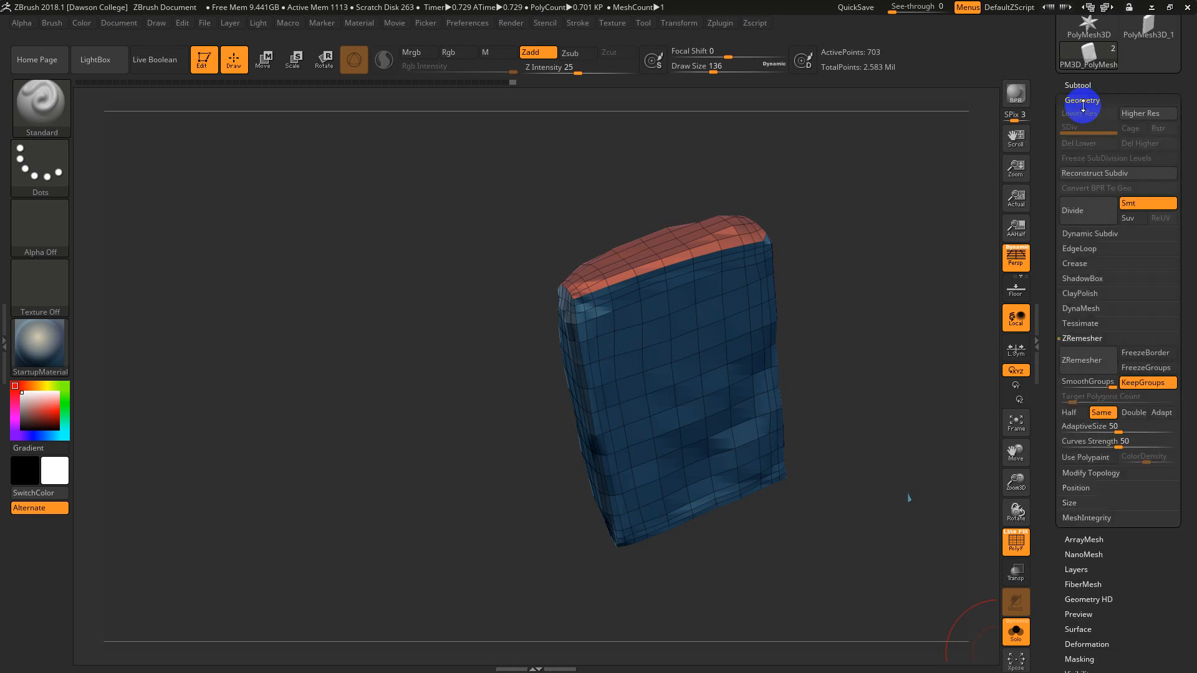
{"action": "left_click", "coordinate": [1092, 214]}
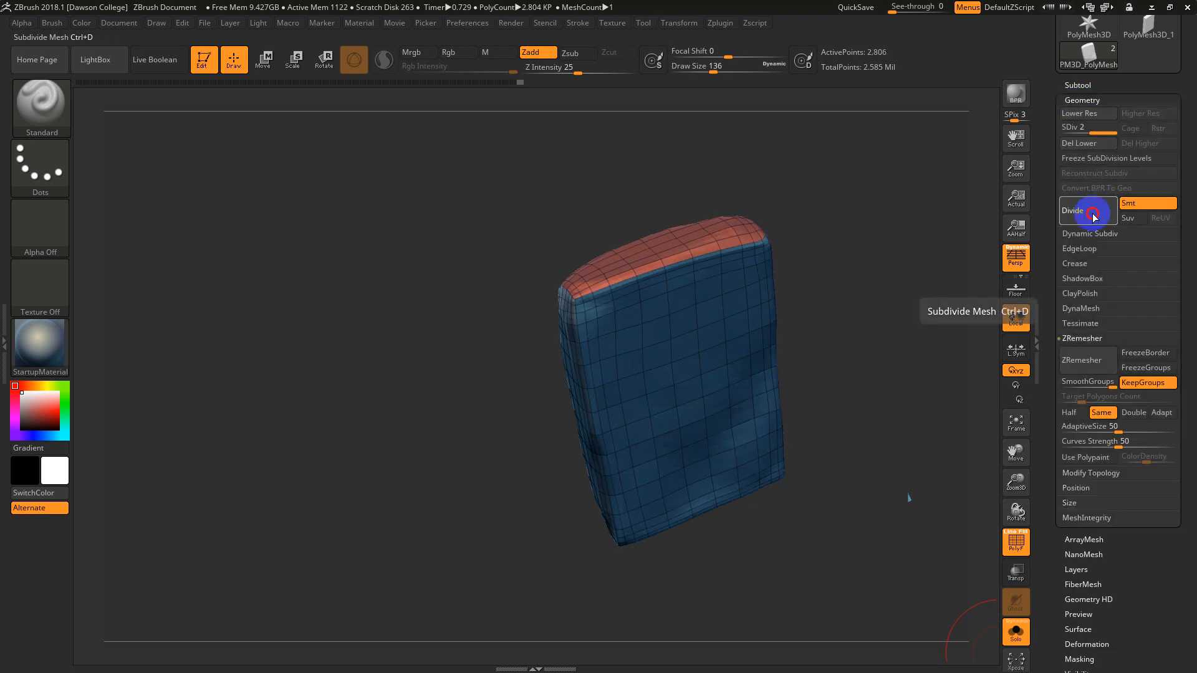
{"action": "left_click", "coordinate": [1093, 214]}
{"action": "left_click", "coordinate": [1093, 215]}
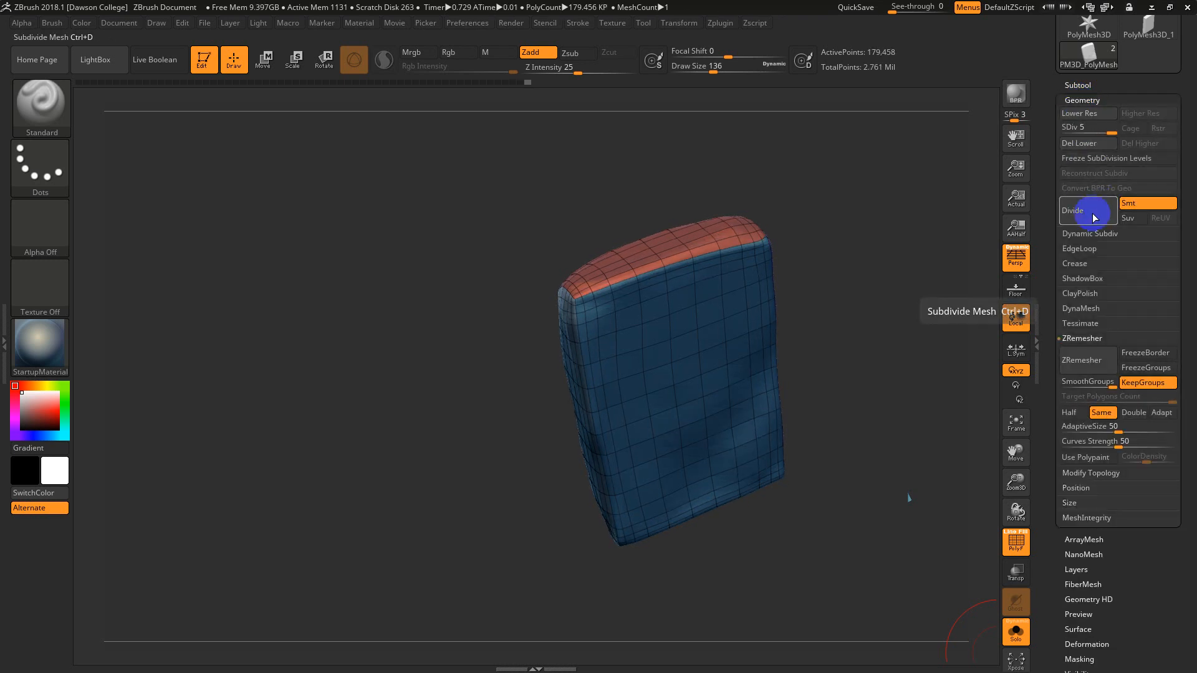
Step: Try to project the duplicate's detail directly at subdivision level 5 and examine the slab with the polyframe hidden
{"action": "left_click", "coordinate": [1073, 84]}
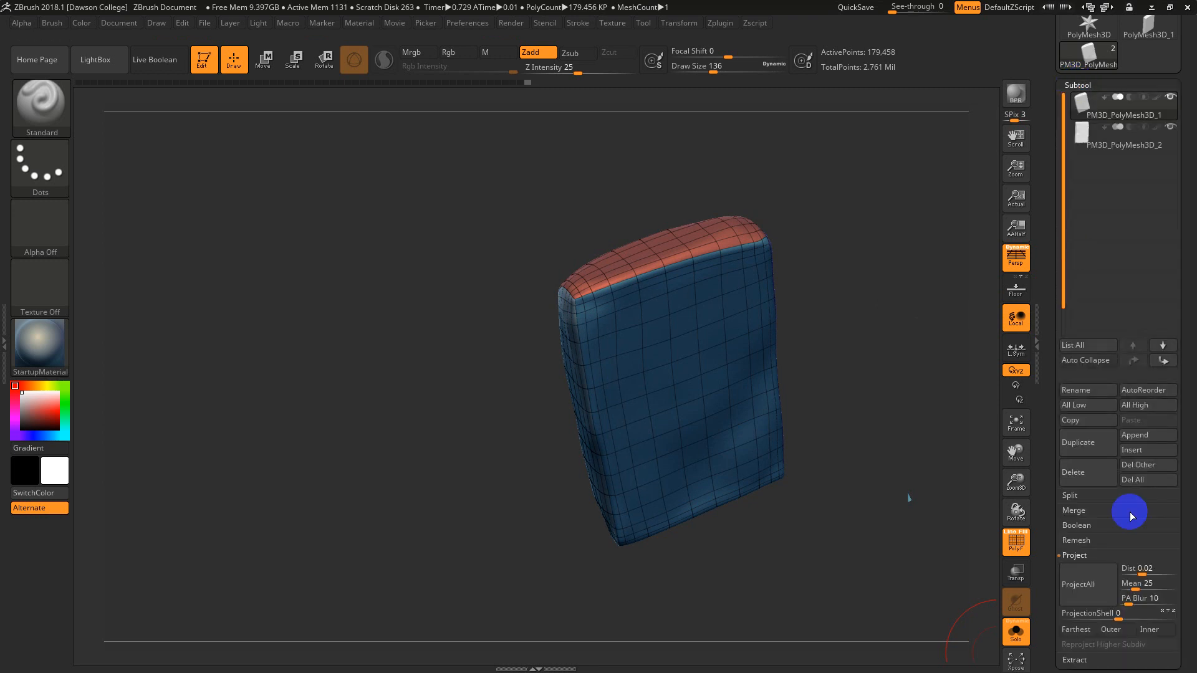
{"action": "left_click", "coordinate": [1094, 584]}
{"action": "left_click", "coordinate": [1017, 635]}
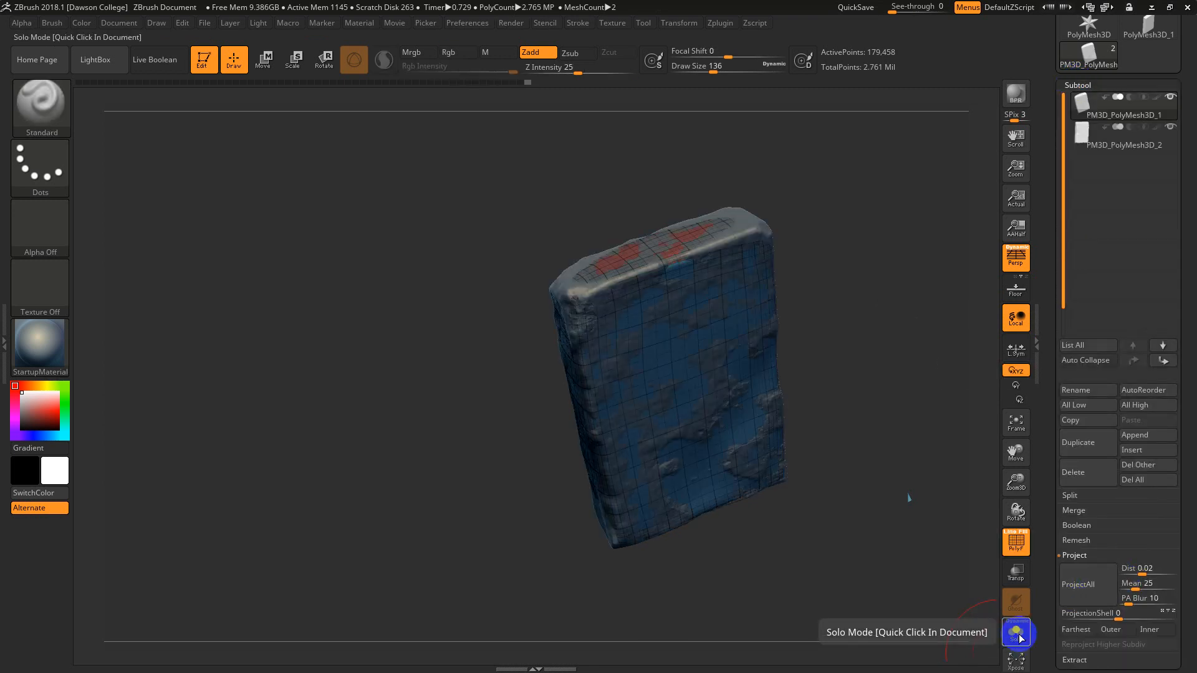
{"action": "left_click", "coordinate": [1081, 599]}
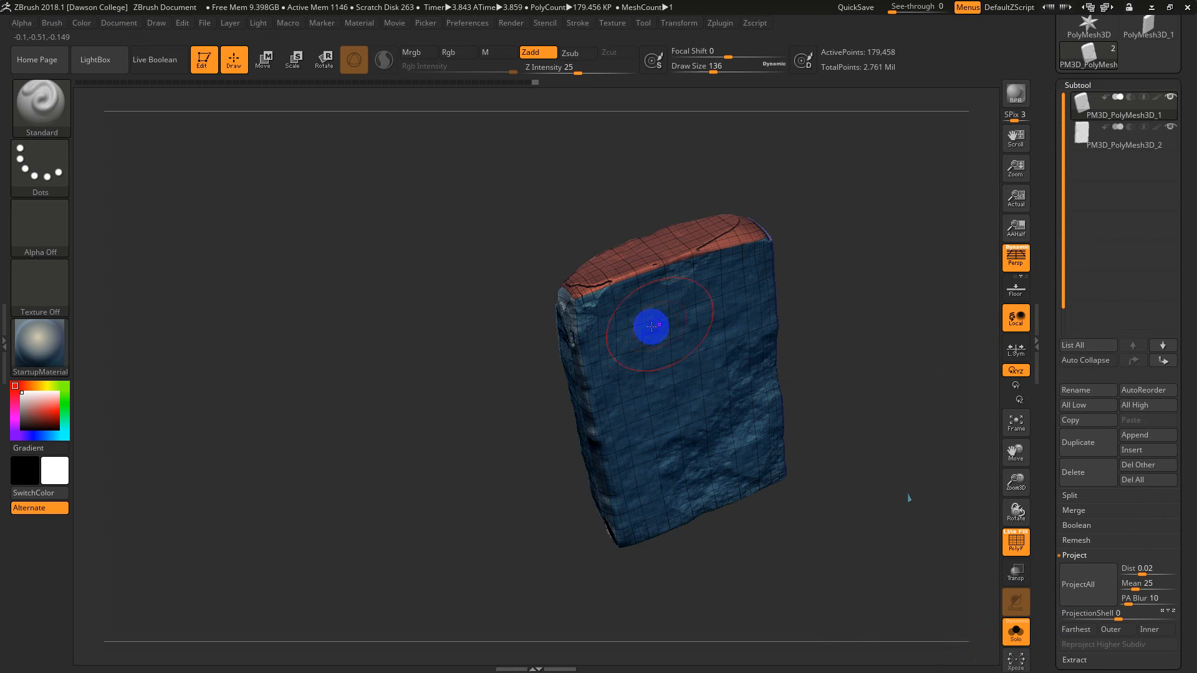
{"action": "key", "text": "shift"}
{"action": "key", "text": "shift+f"}
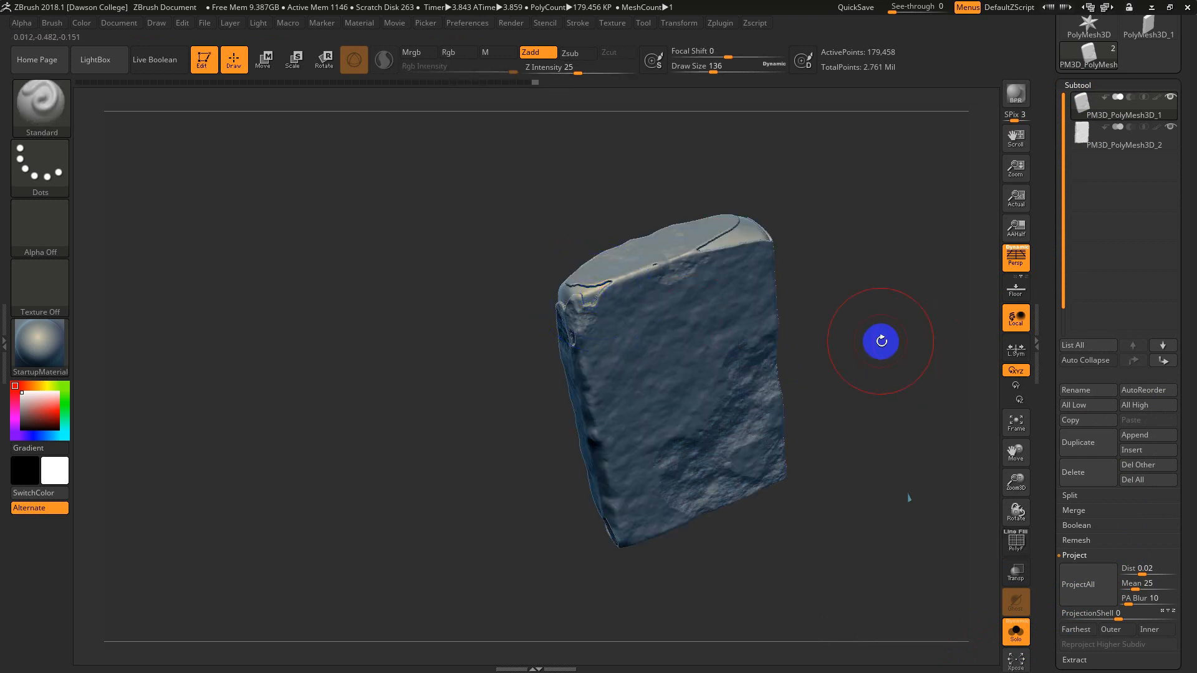
{"action": "mouse_move", "coordinate": [879, 343]}
{"action": "left_mouse_down"}
{"action": "mouse_move", "coordinate": [906, 347]}
{"action": "mouse_move", "coordinate": [822, 406]}
{"action": "left_mouse_up"}
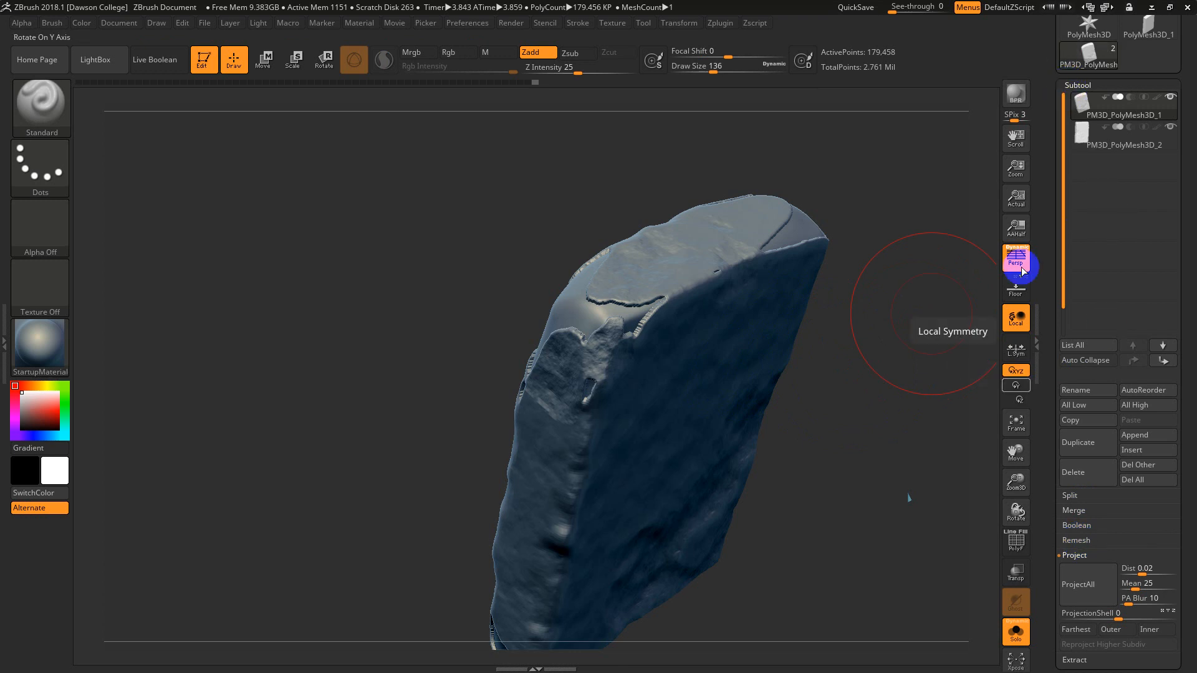
Step: At subdivision level 2, reproject the detail with a distance of 0.05063 and smooth the distorted upper corner
{"action": "left_click", "coordinate": [1103, 131]}
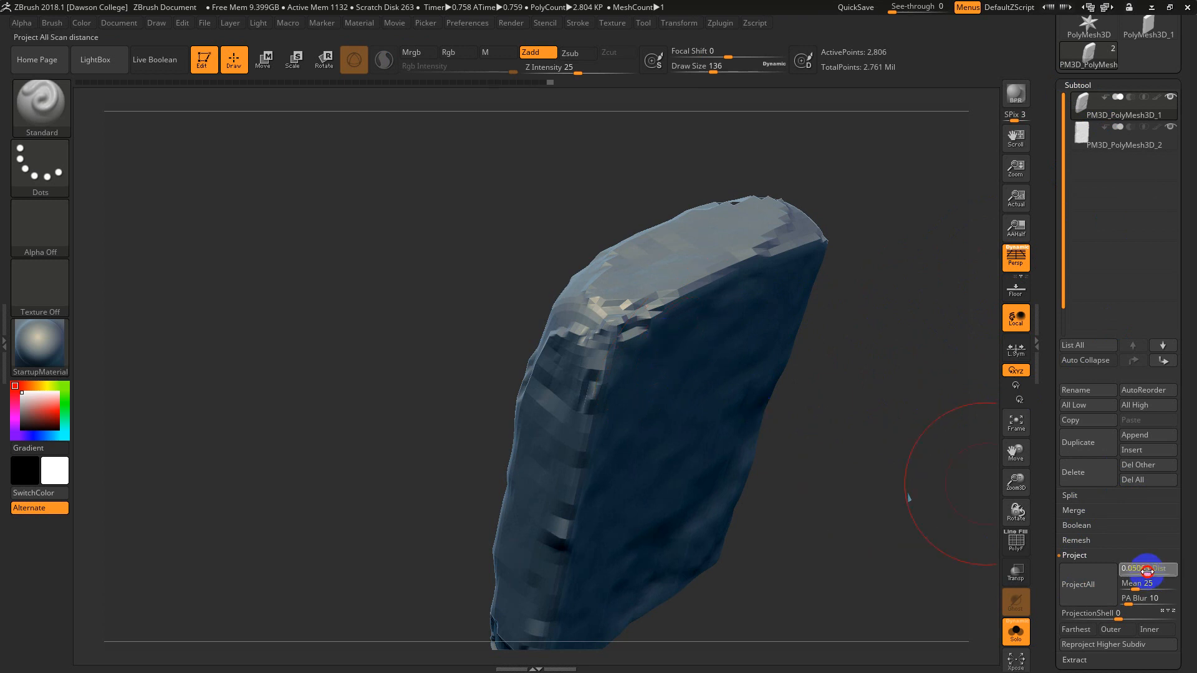
{"action": "left_click", "coordinate": [1095, 587]}
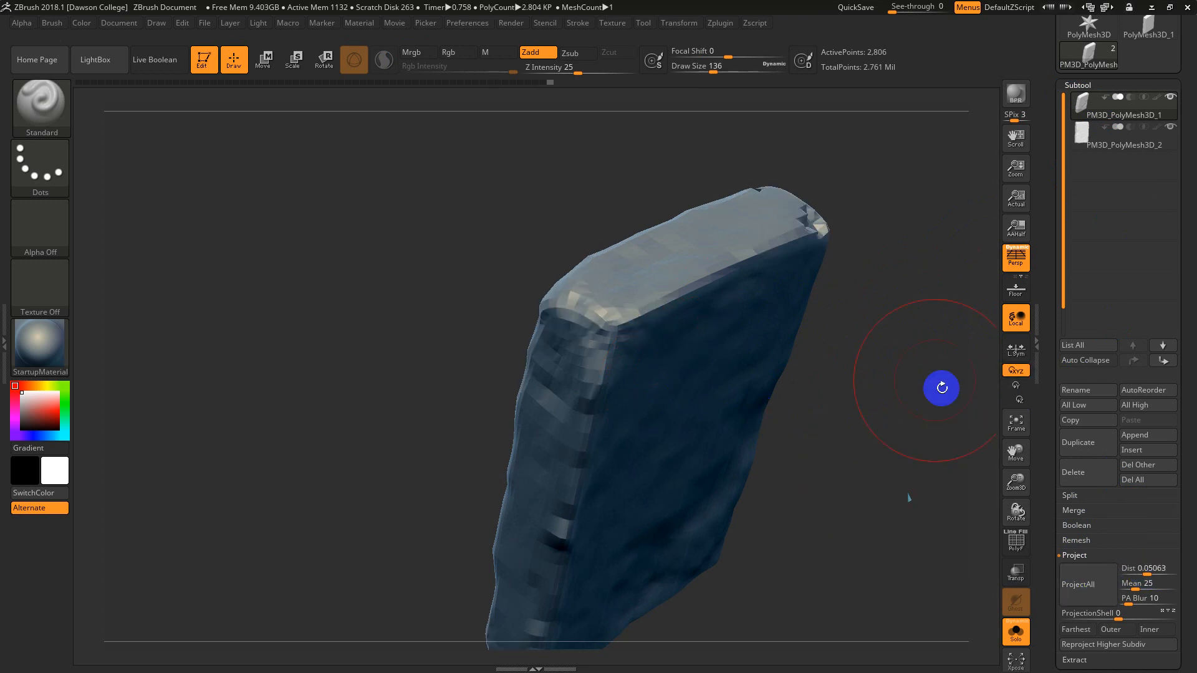
{"action": "key", "text": "shift"}
{"action": "key", "text": "ctrl+z"}
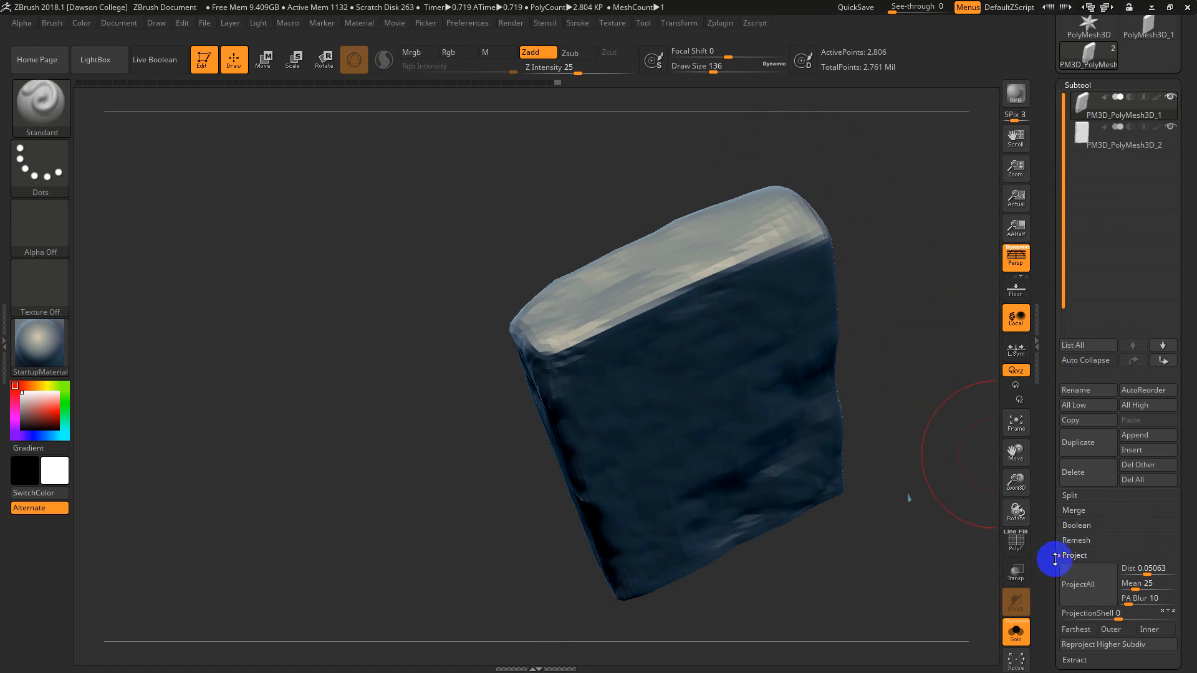
{"action": "left_click", "coordinate": [1082, 586]}
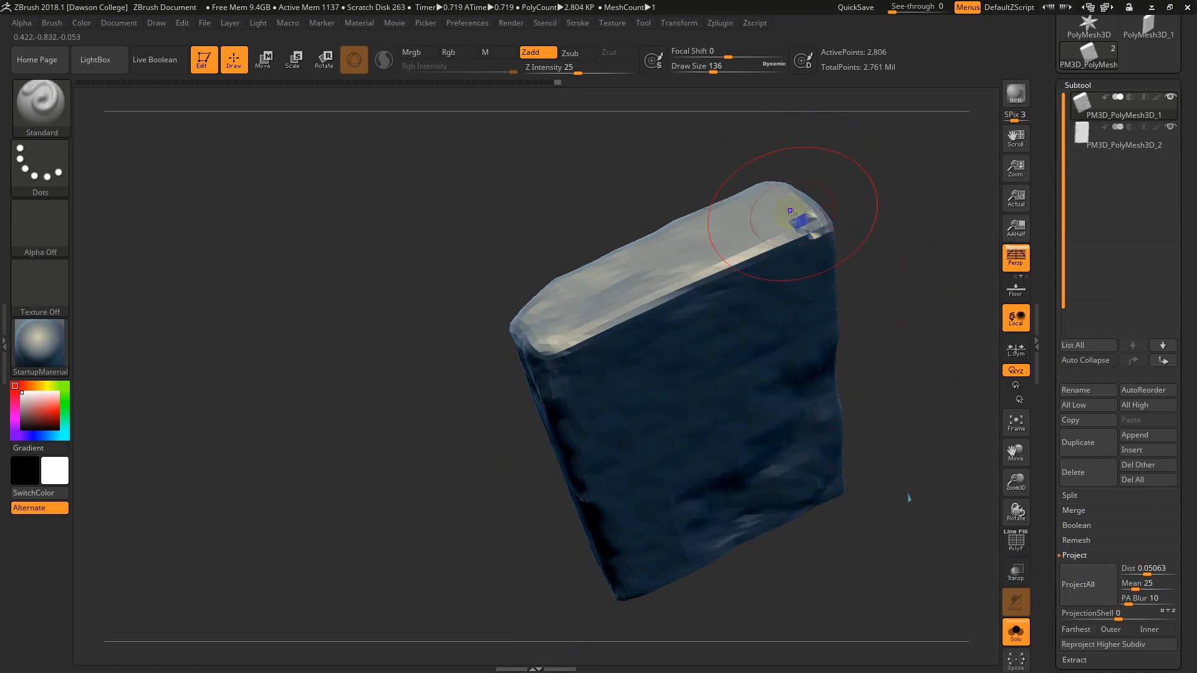
{"action": "key", "text": "shift"}
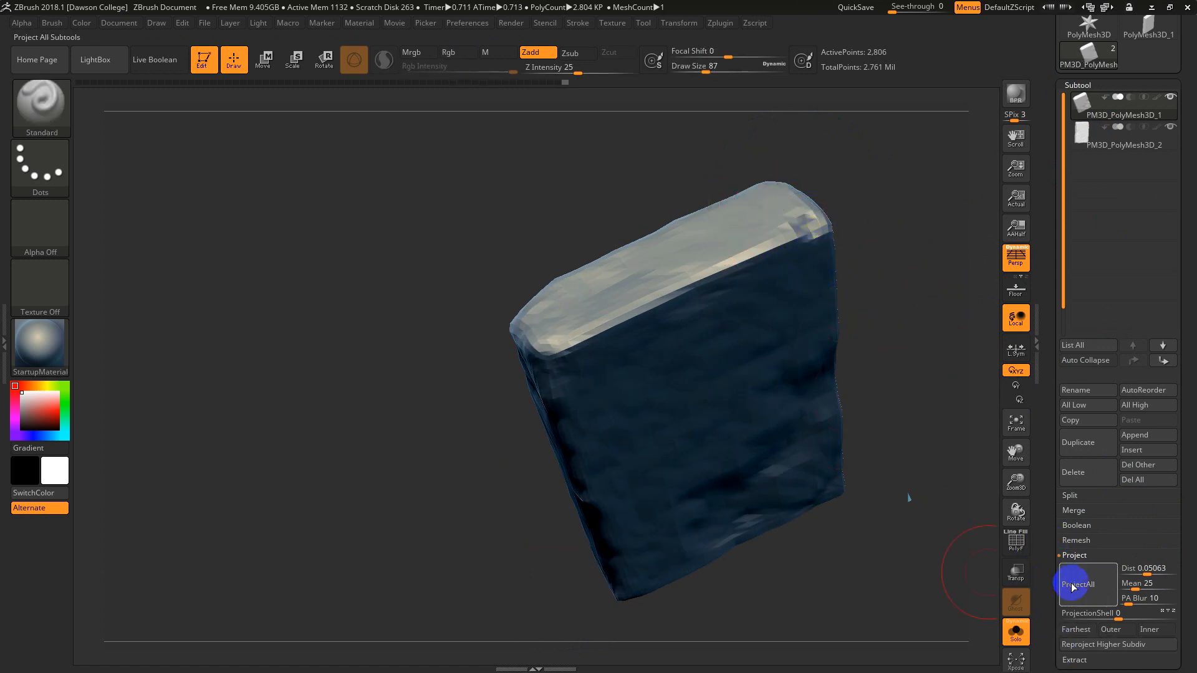
Step: Step the slab up through subdivision levels 3 and 4, reprojecting the duplicate's detail at each level
{"action": "key", "text": "d"}
{"action": "left_click", "coordinate": [1070, 568]}
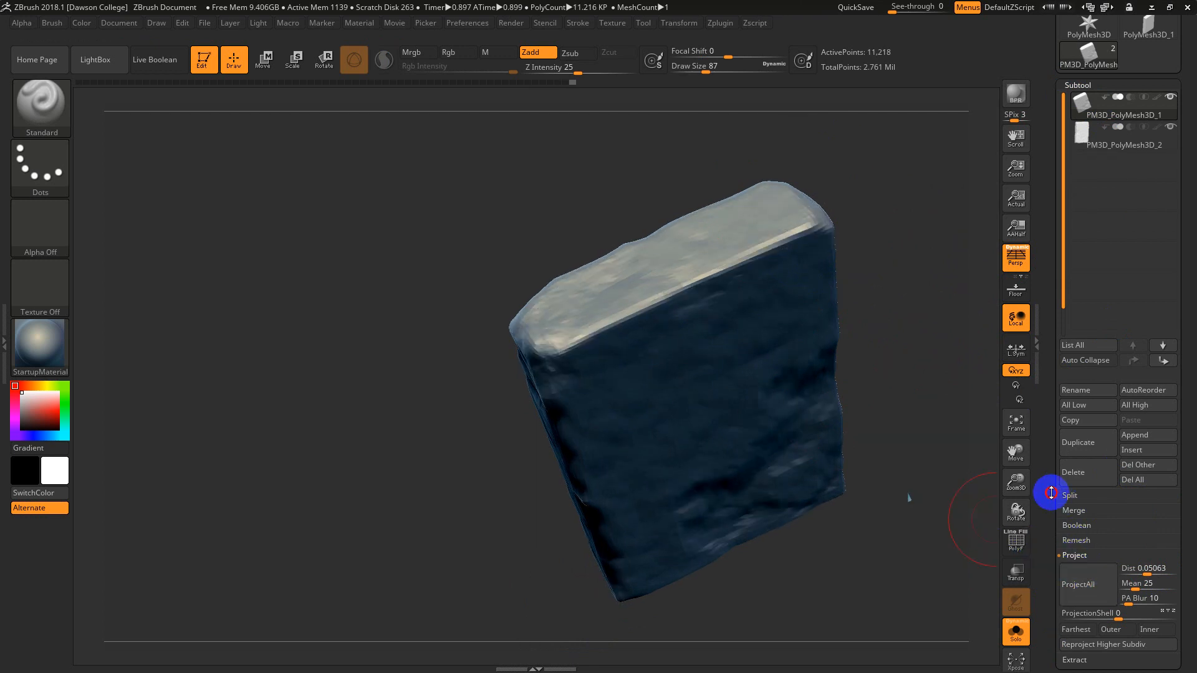
{"action": "left_click_drag", "start_coordinate": [1051, 492], "coordinate": [1055, 471]}
{"action": "key", "text": "d"}
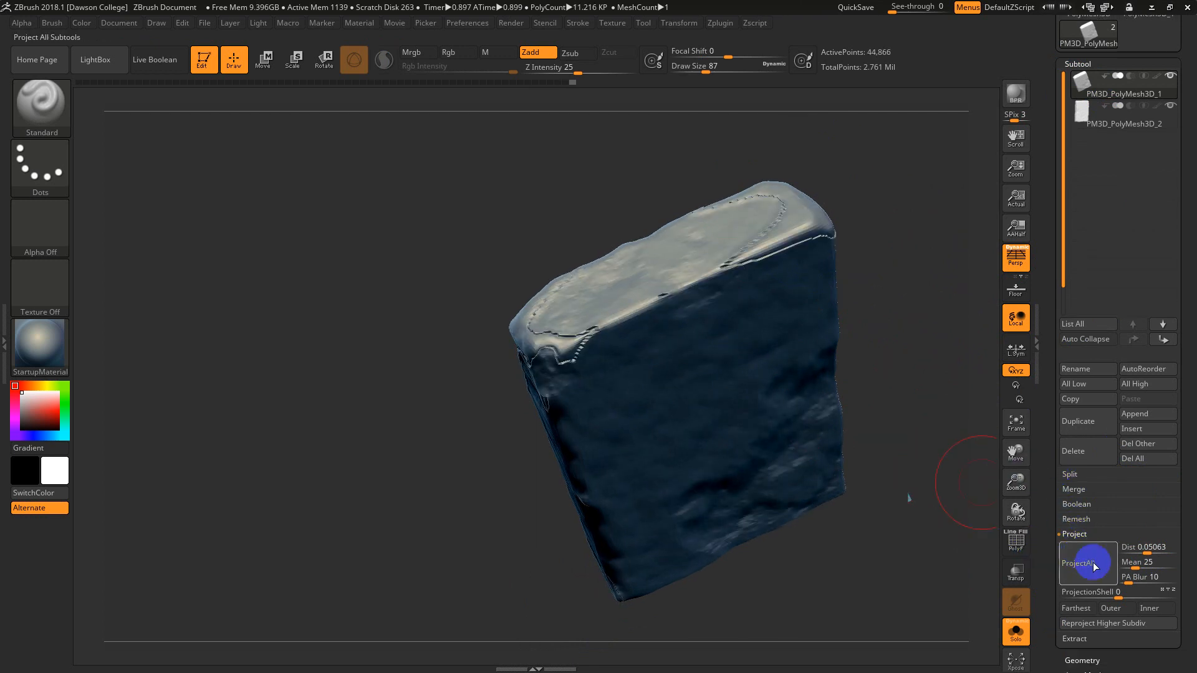
{"action": "left_click", "coordinate": [1091, 567]}
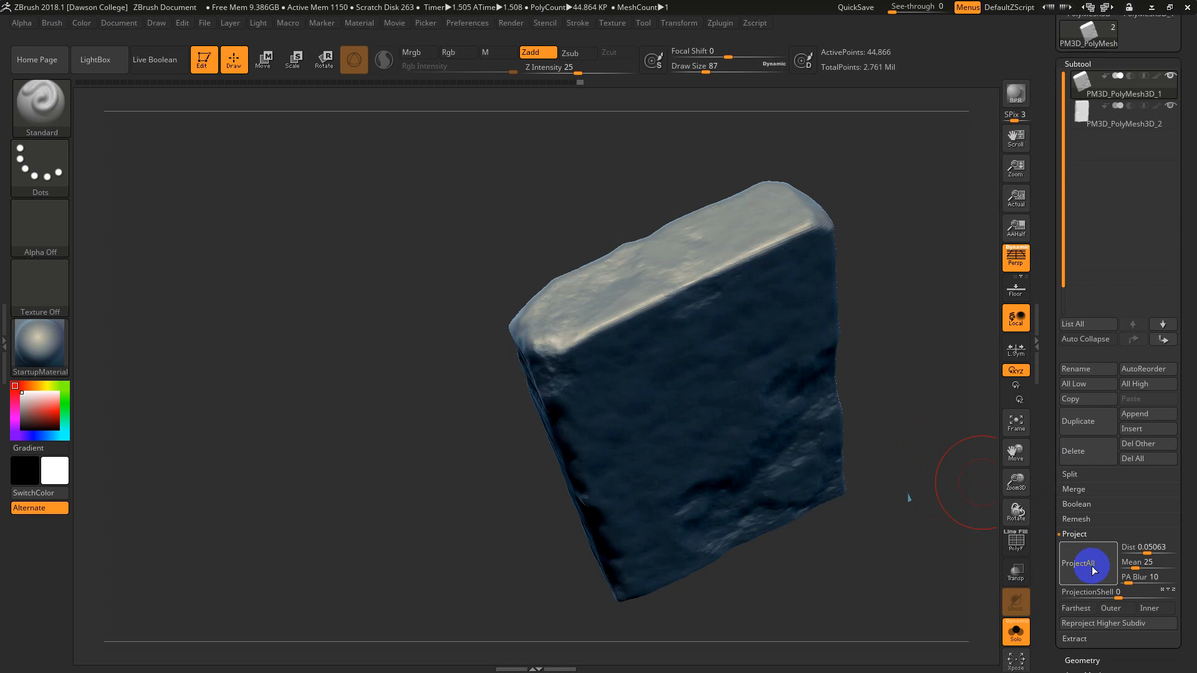
Step: Show the slab's polyframe and step down to its lowest subdivision level
{"action": "left_click_drag", "start_coordinate": [903, 510], "coordinate": [918, 420]}
{"action": "key", "text": "shift+f"}
{"action": "key", "text": "shift+d"}
{"action": "key", "text": "shift+d"}
{"action": "key", "text": "shift+d"}
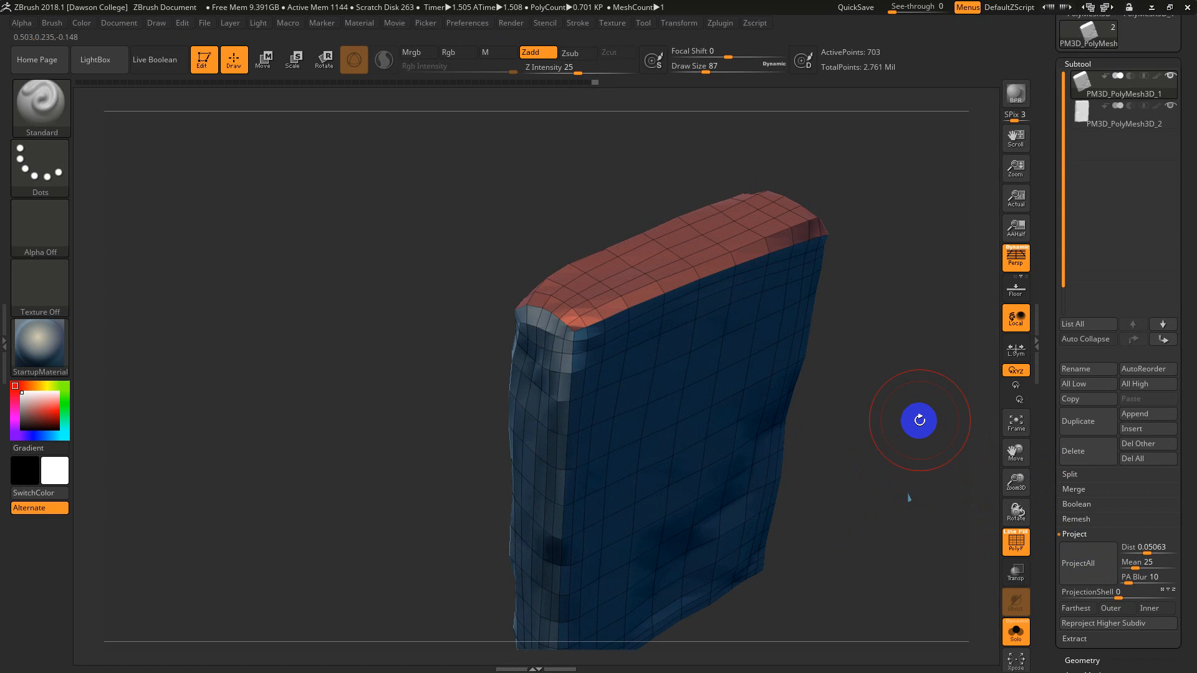
Step: Reproject the duplicate's detail up to subdivision level 5 and inspect the slab with the polyframe off and on
{"action": "left_click", "coordinate": [1074, 563]}
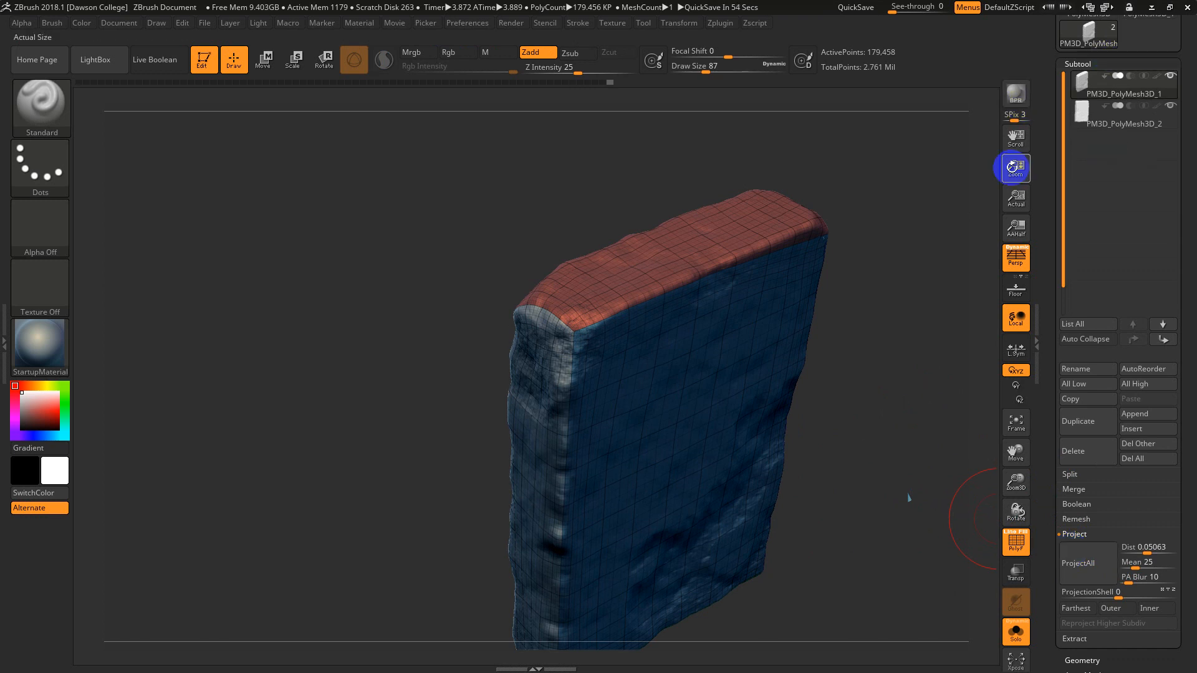
{"action": "mouse_move", "coordinate": [976, 305]}
{"action": "left_mouse_down"}
{"action": "mouse_move", "coordinate": [916, 350]}
{"action": "mouse_move", "coordinate": [777, 326]}
{"action": "mouse_move", "coordinate": [849, 299]}
{"action": "mouse_move", "coordinate": [882, 315]}
{"action": "mouse_move", "coordinate": [850, 281]}
{"action": "mouse_move", "coordinate": [985, 301]}
{"action": "mouse_move", "coordinate": [924, 540]}
{"action": "mouse_move", "coordinate": [910, 493]}
{"action": "left_mouse_up"}
{"action": "key", "text": "shift+f"}
{"action": "left_click_drag", "start_coordinate": [880, 182], "coordinate": [511, 278]}
{"action": "key", "text": "shift+f"}
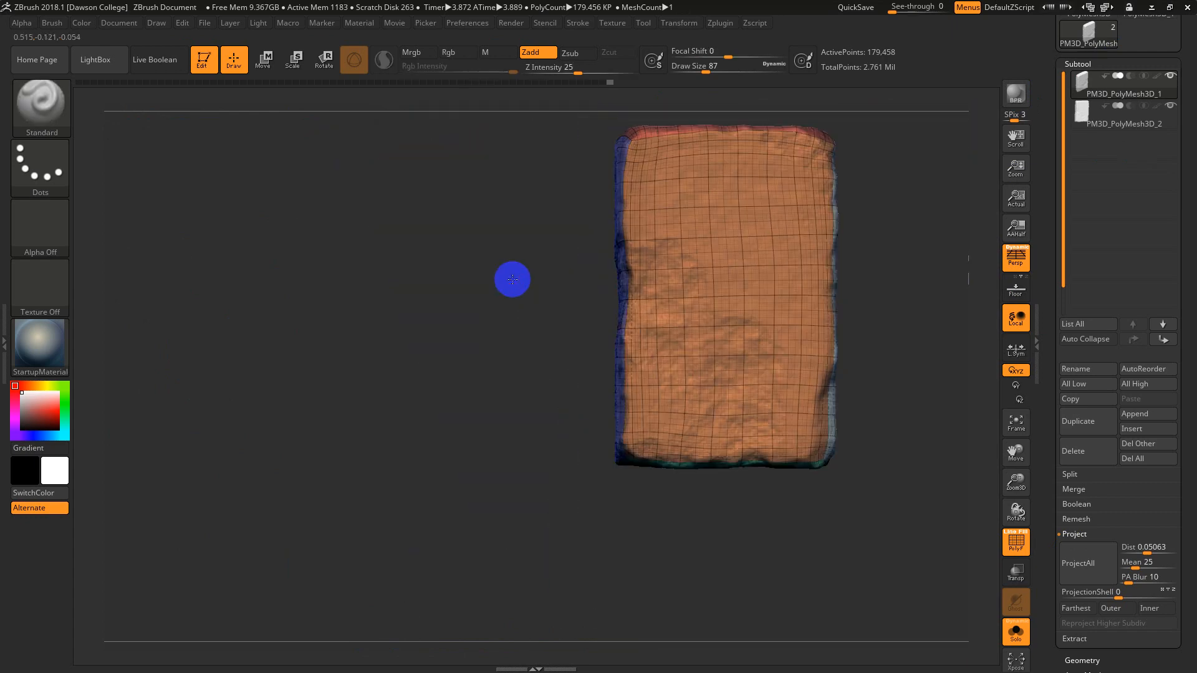
Step: Try to unwrap the slab's UVs with UV Master at its highest subdivision level
{"action": "left_click", "coordinate": [720, 25]}
{"action": "left_click", "coordinate": [754, 270]}
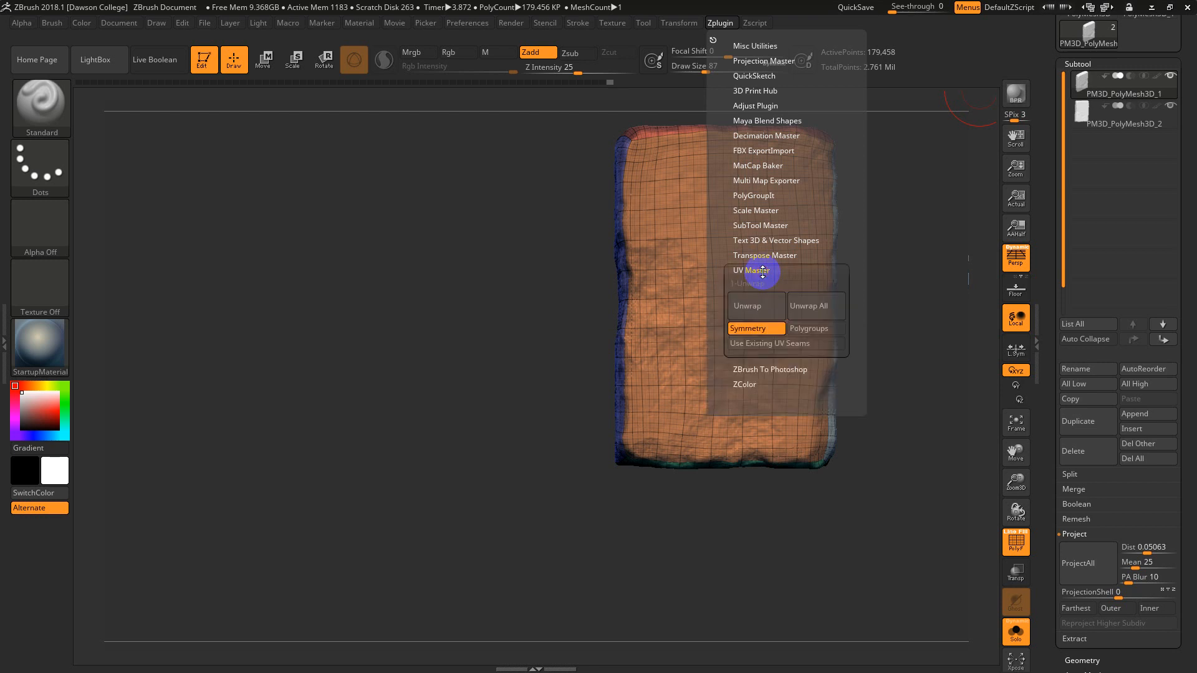
{"action": "left_click", "coordinate": [772, 312]}
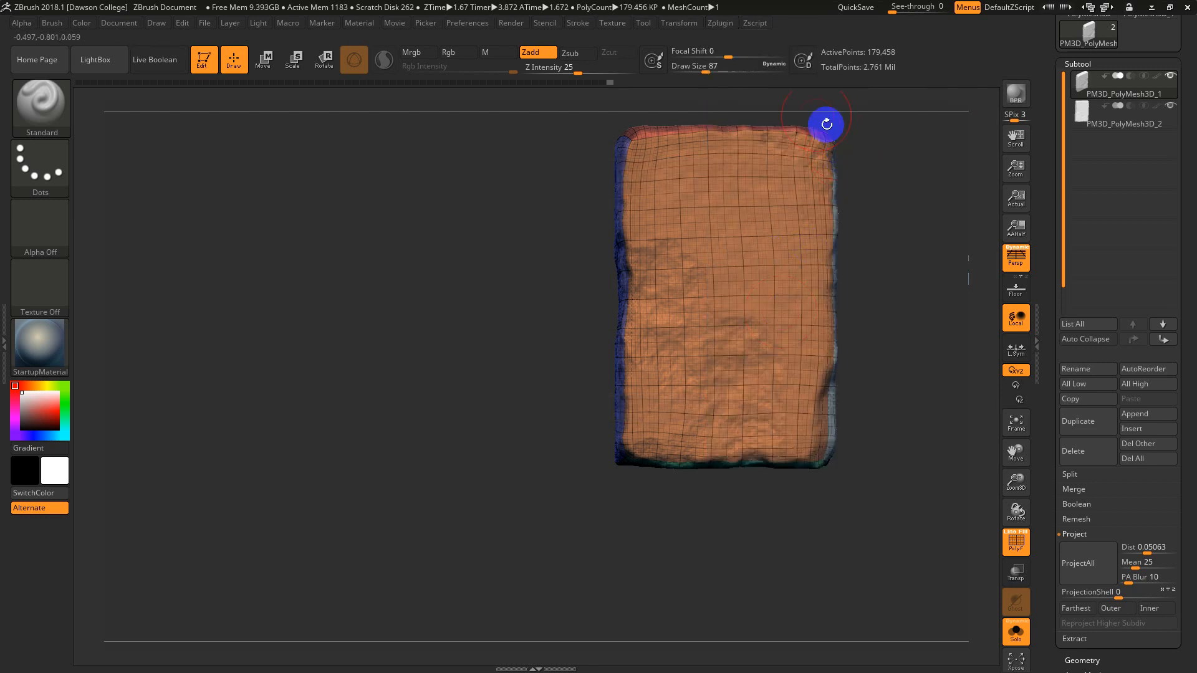
Step: Lower the slab to its lowest subdivision level and unwrap its UVs with UV Master using Symmetry and Polygroups
{"action": "left_click_drag", "start_coordinate": [845, 189], "coordinate": [907, 249]}
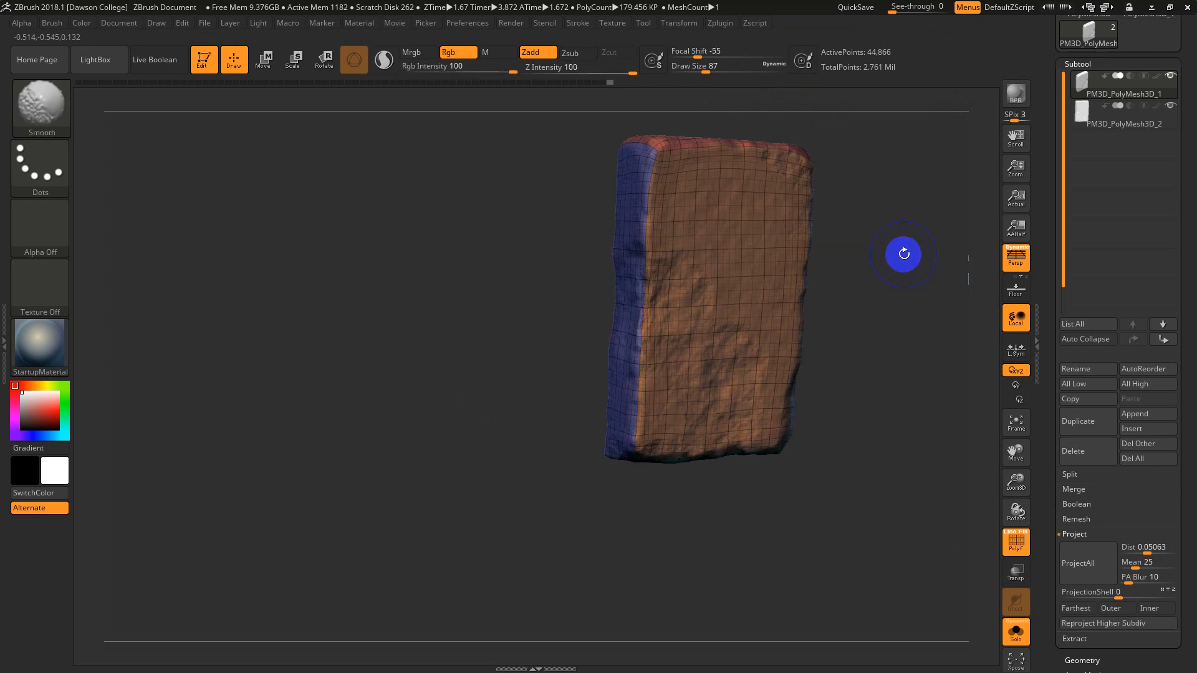
{"action": "key", "text": "shift+d"}
{"action": "key", "text": "shift+d"}
{"action": "key", "text": "shift+d"}
{"action": "key", "text": "shift+d"}
{"action": "left_click", "coordinate": [720, 22]}
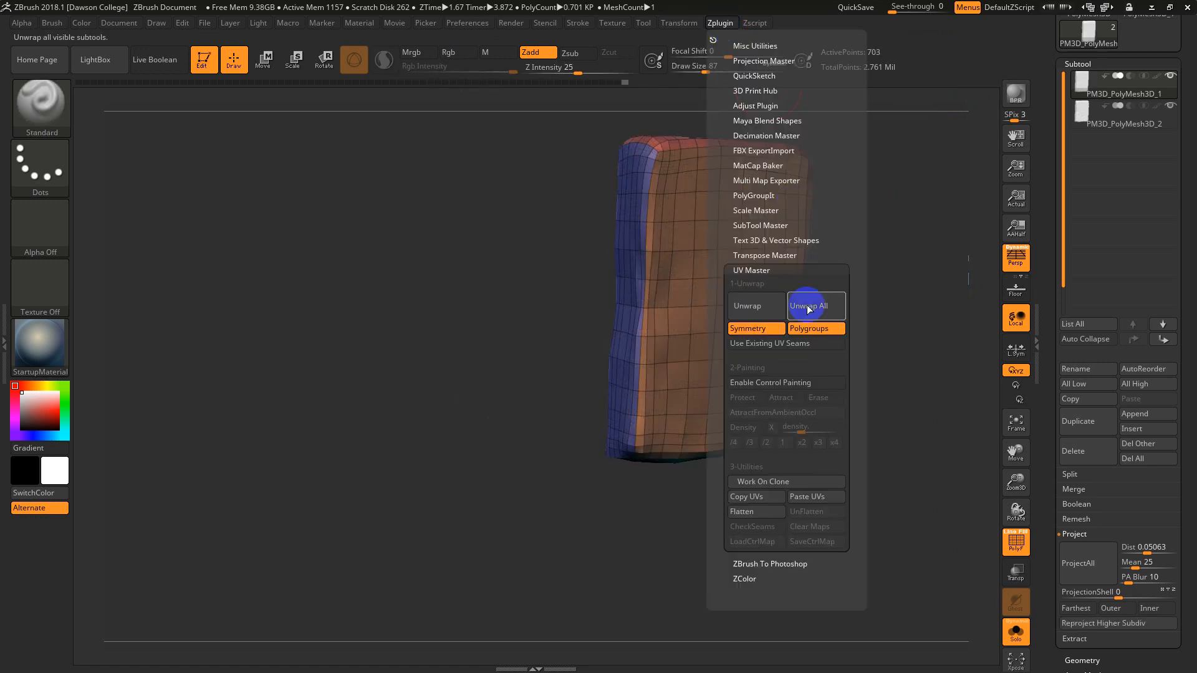
{"action": "left_click", "coordinate": [766, 310]}
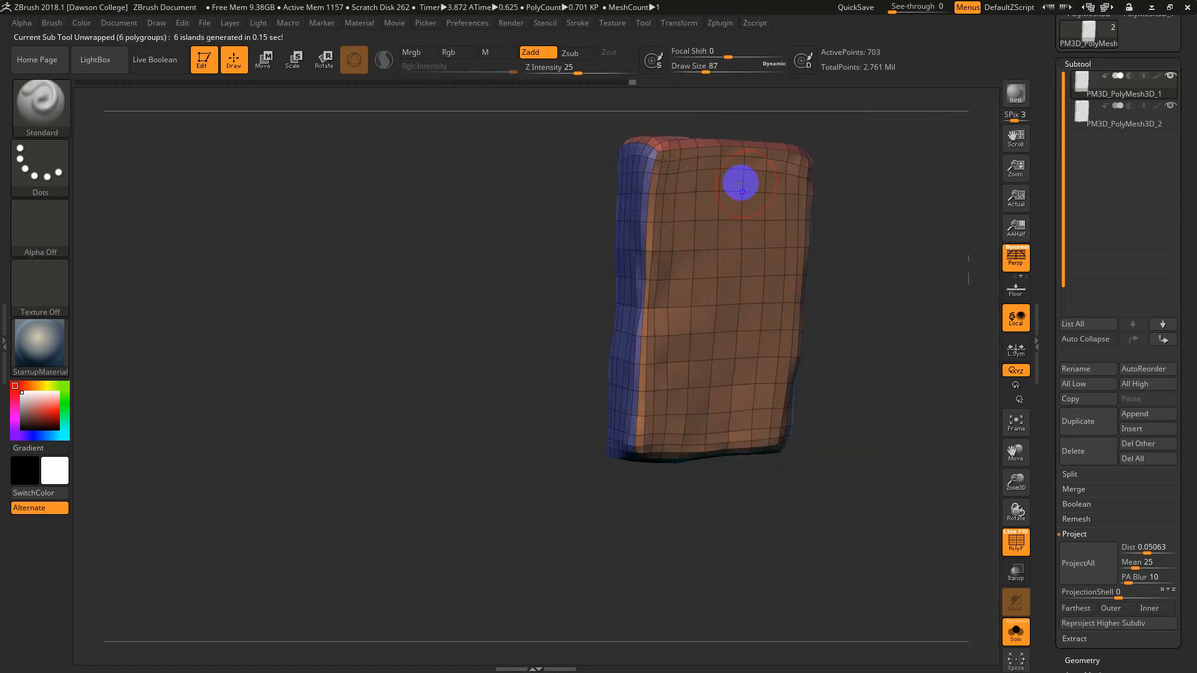
Step: Create a tangent normal map from the slab's subdivision detail and preview the generated map
{"action": "left_click_drag", "start_coordinate": [816, 199], "coordinate": [982, 154]}
{"action": "scroll", "coordinate": [1041, 382], "scroll_direction": "down", "scroll_amount": 5}
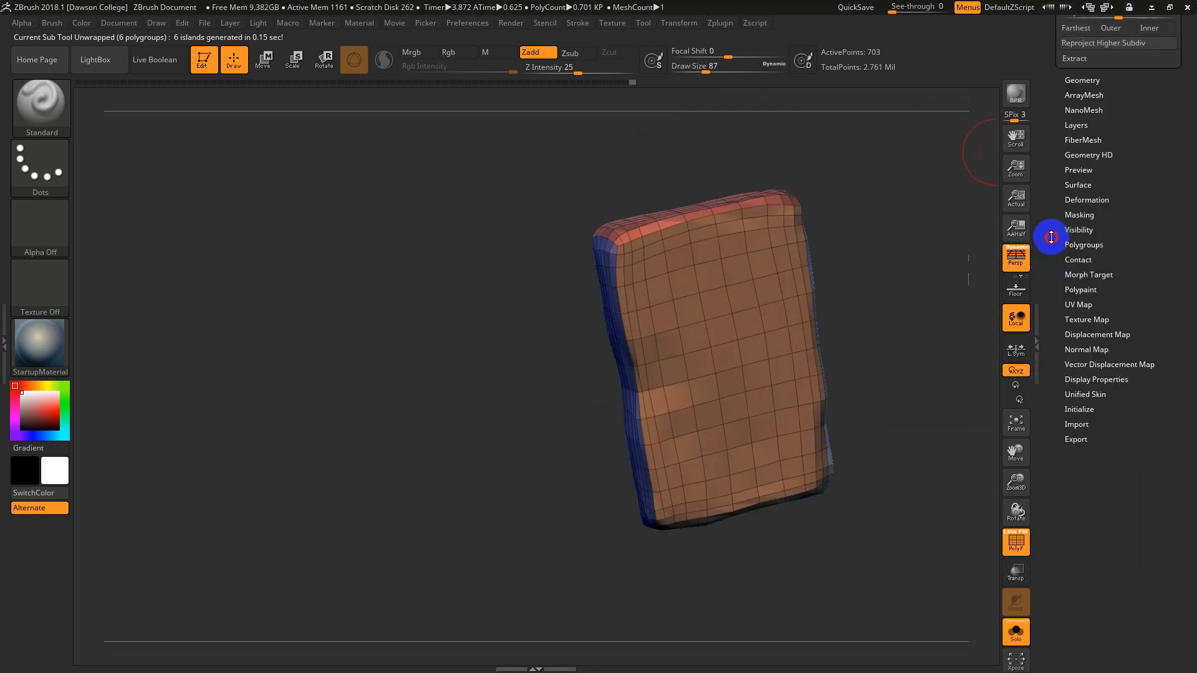
{"action": "left_click", "coordinate": [1085, 351]}
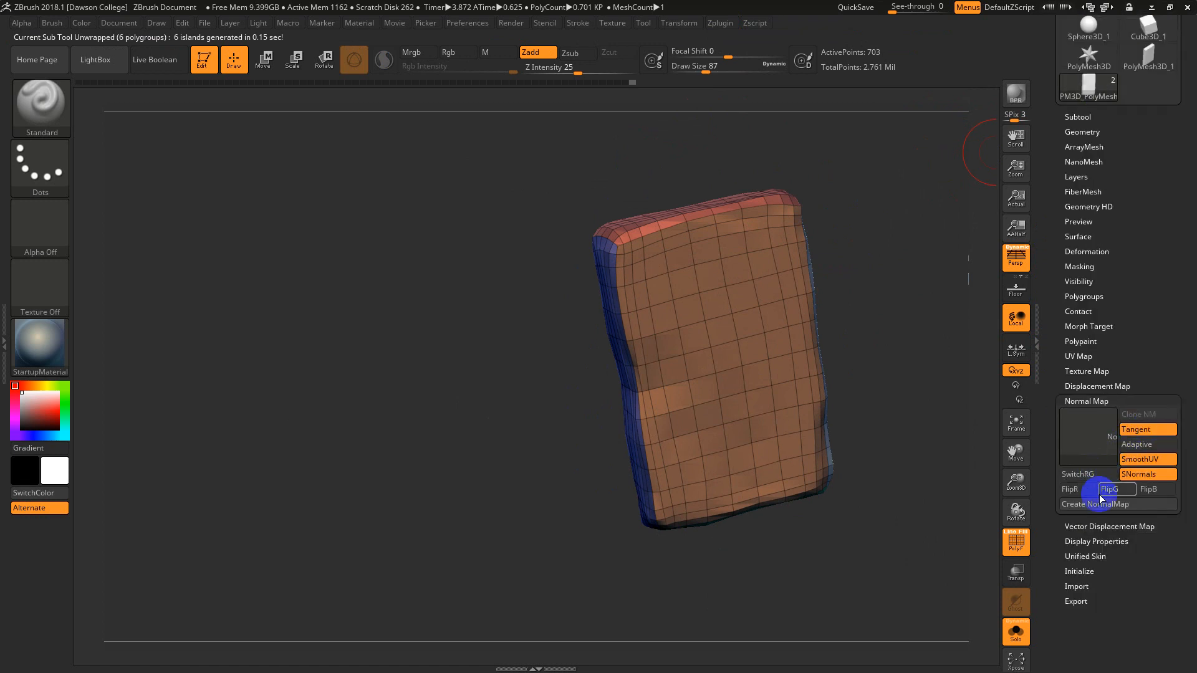
{"action": "left_click", "coordinate": [1099, 503]}
{"action": "mouse_move", "coordinate": [1085, 436]}
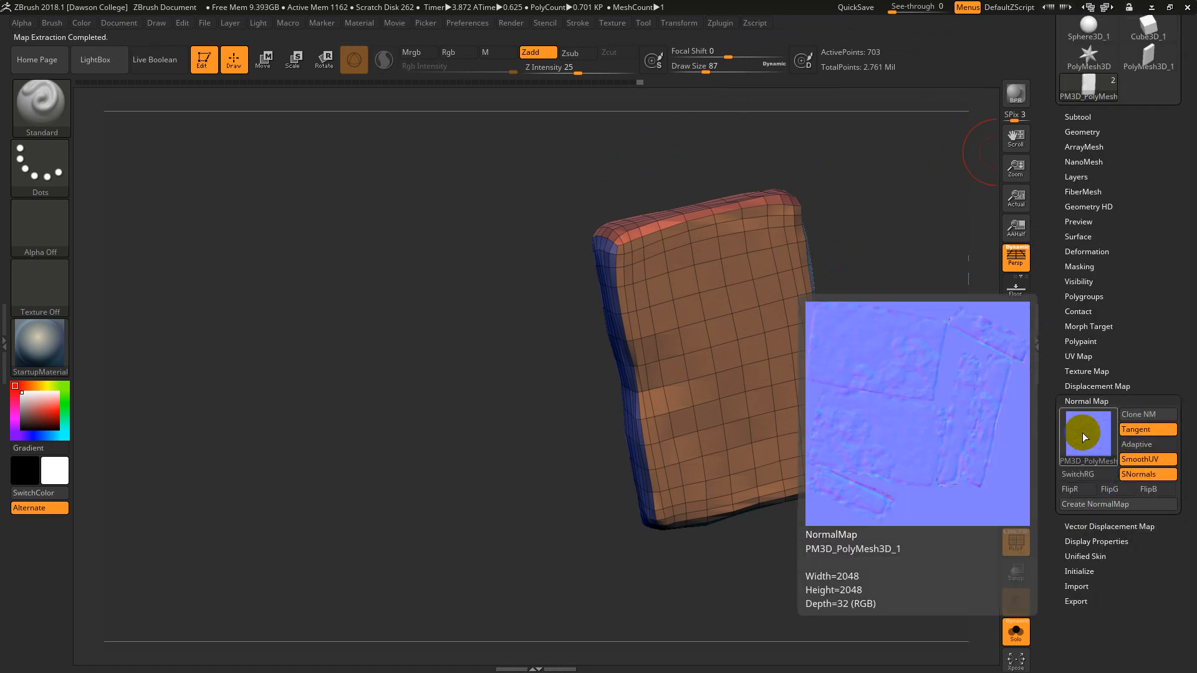